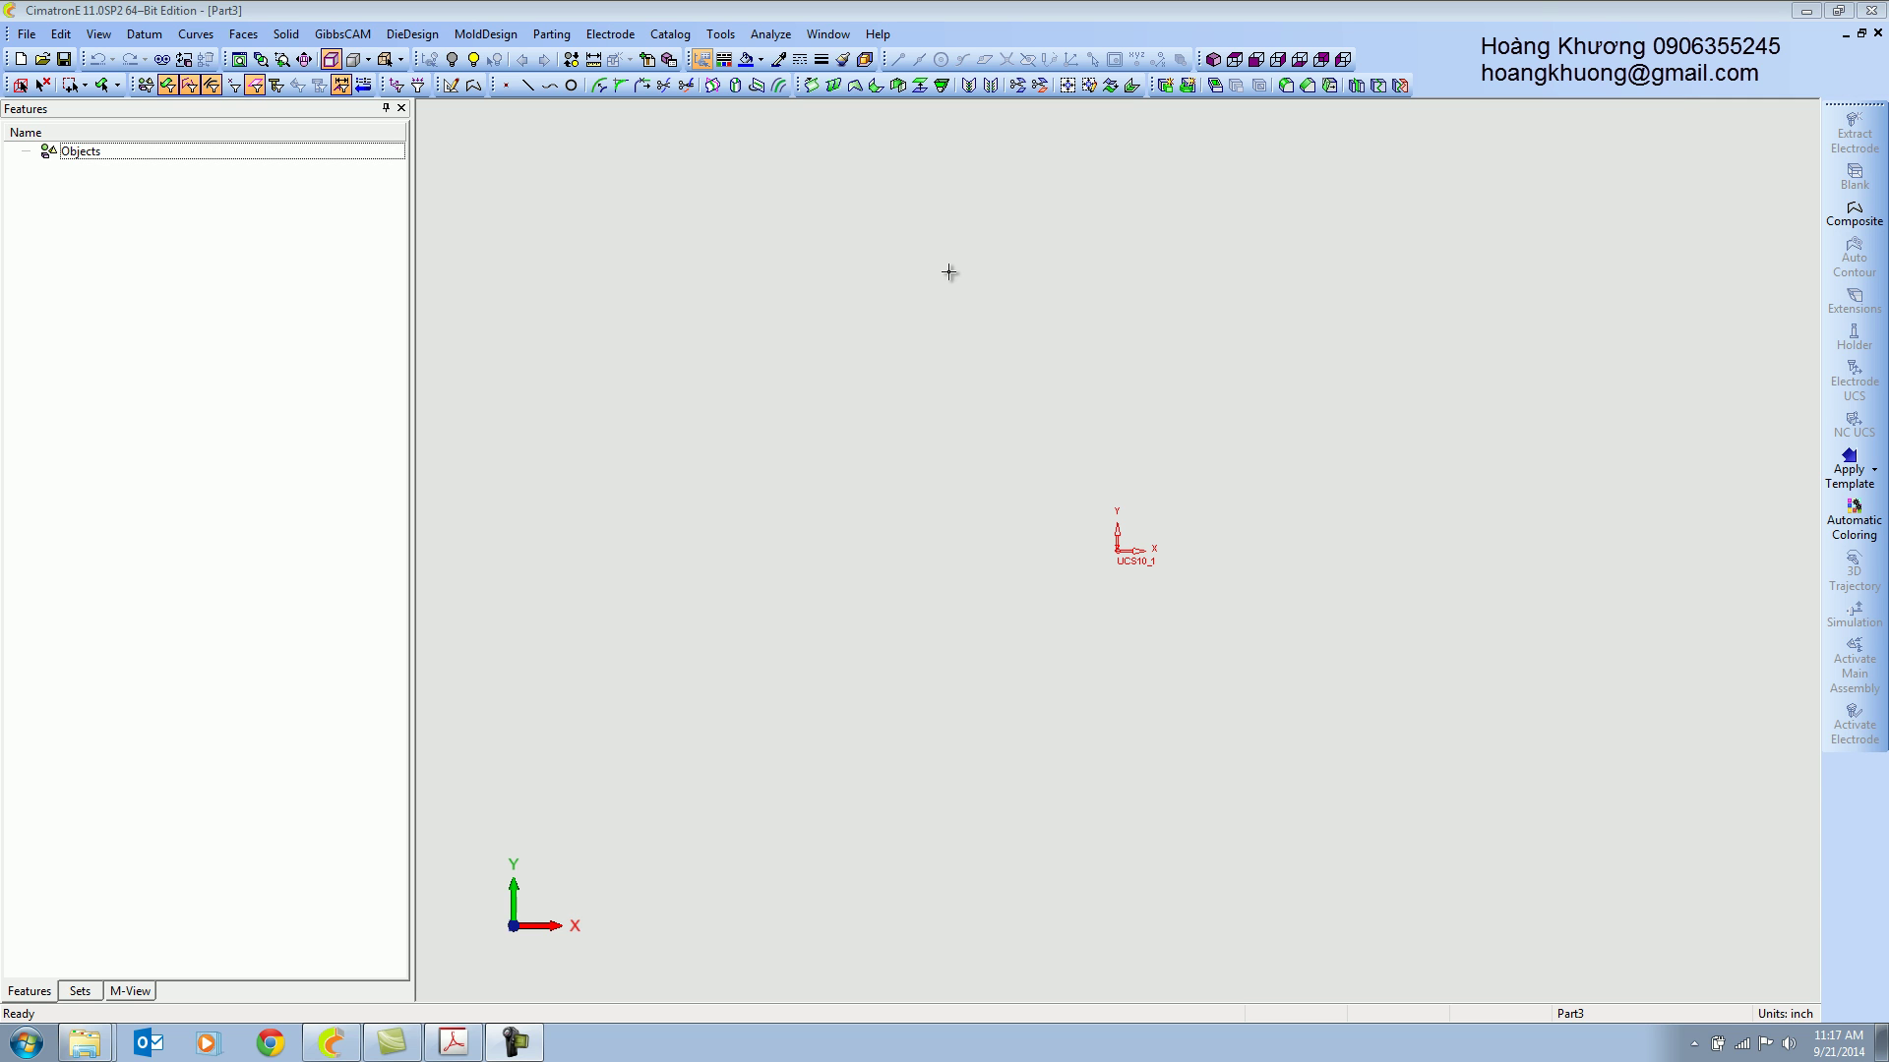
Start a new sketch on the default XY plane.
right_click(850, 346)
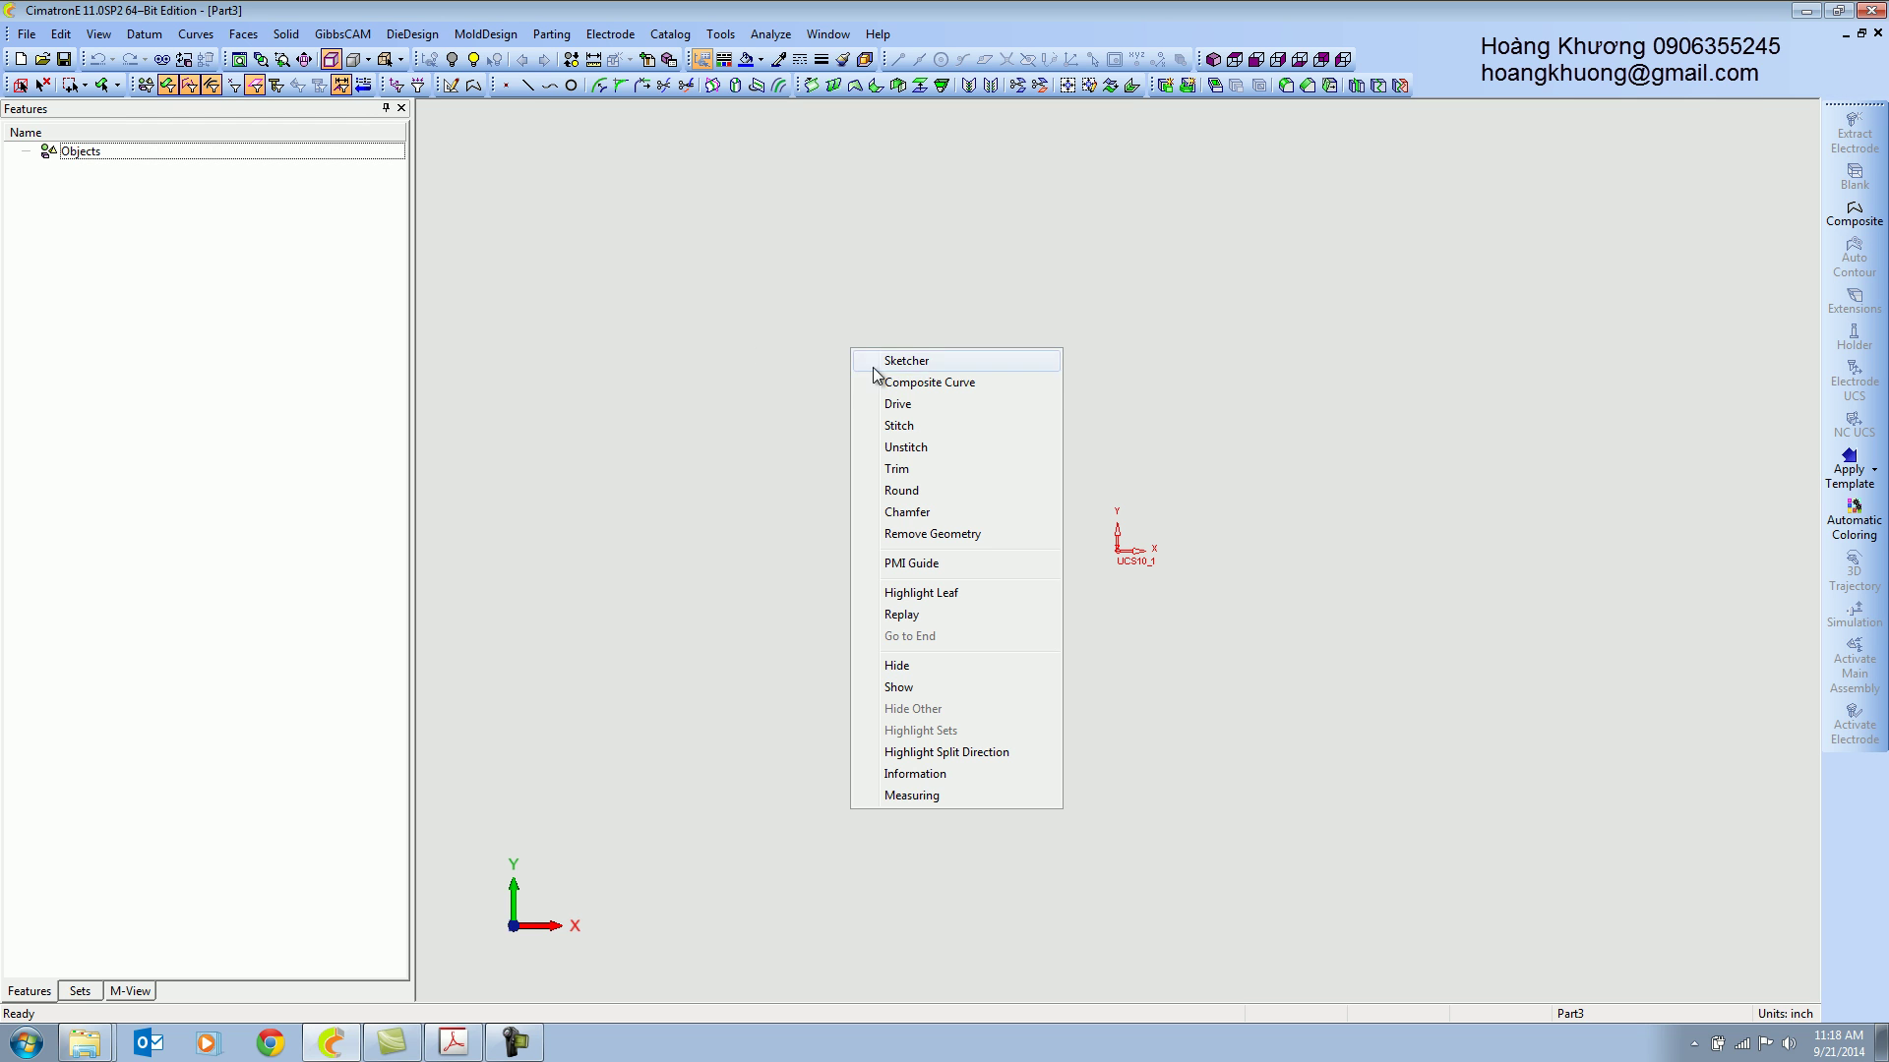
click(675, 128)
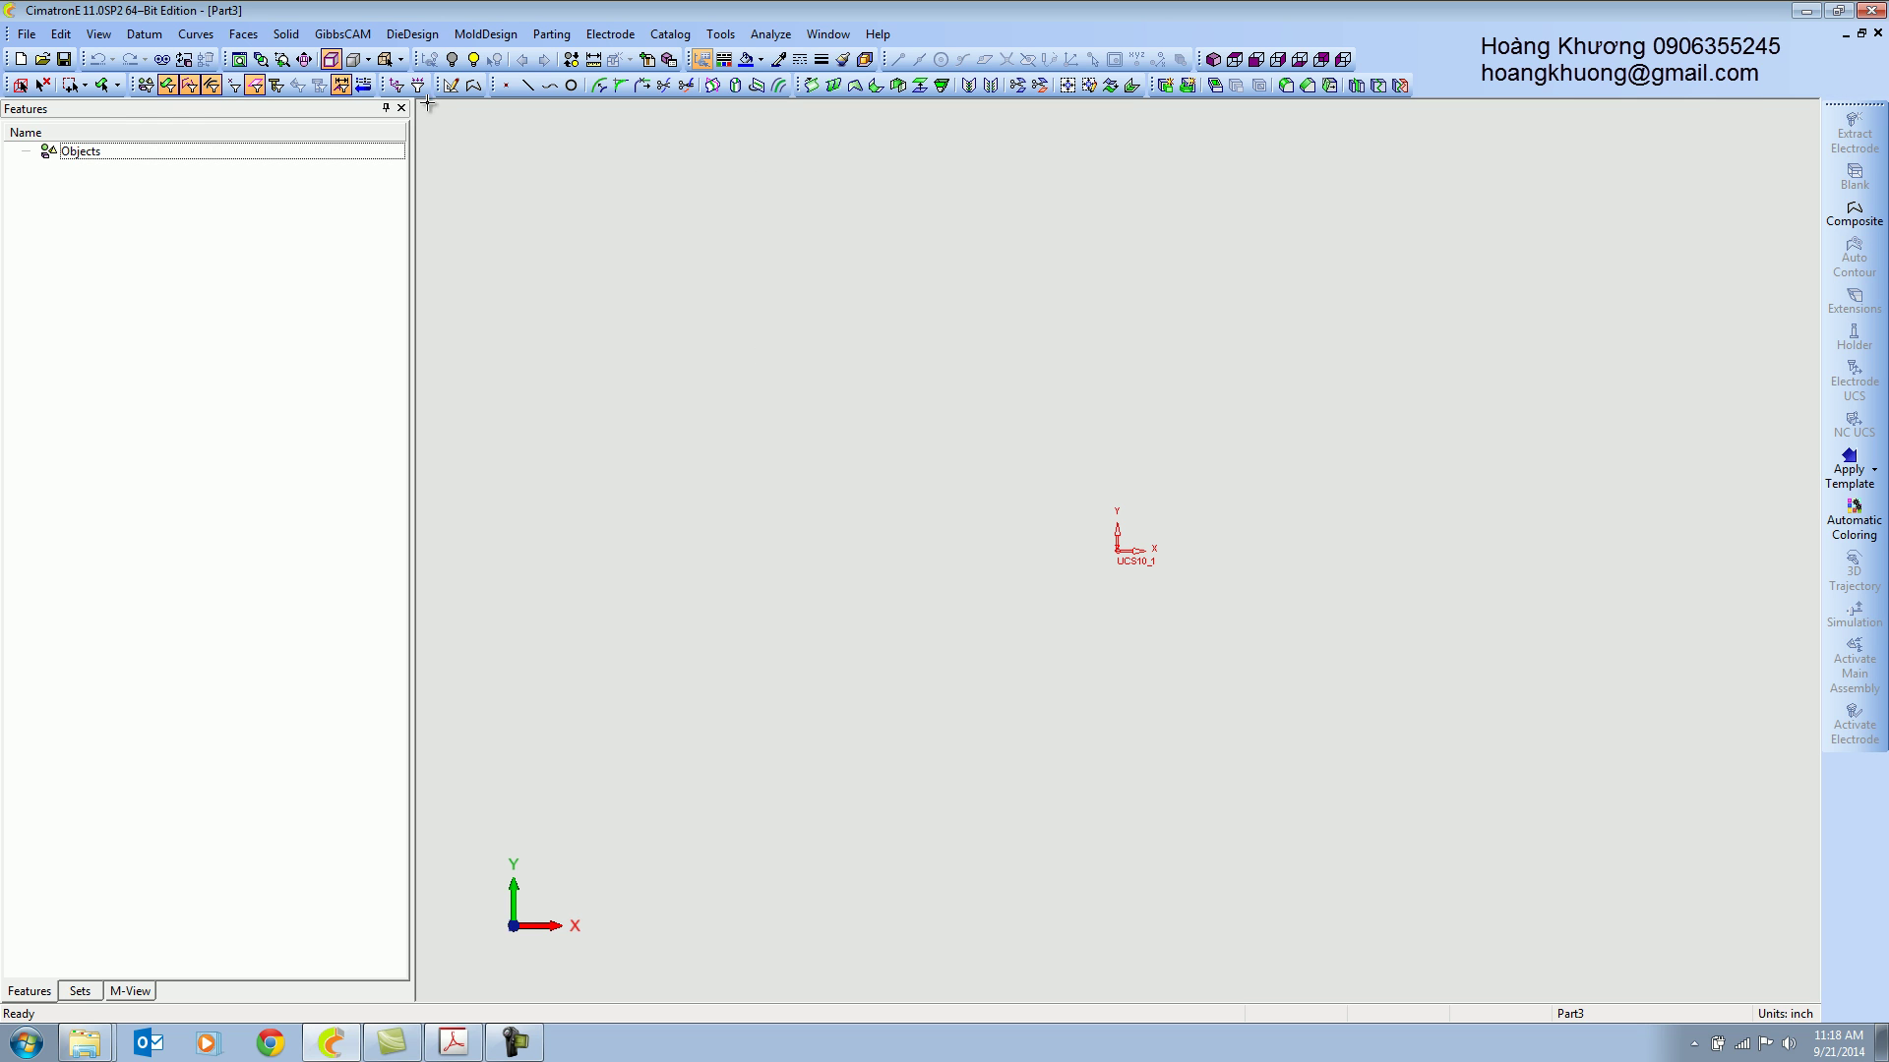
click(196, 33)
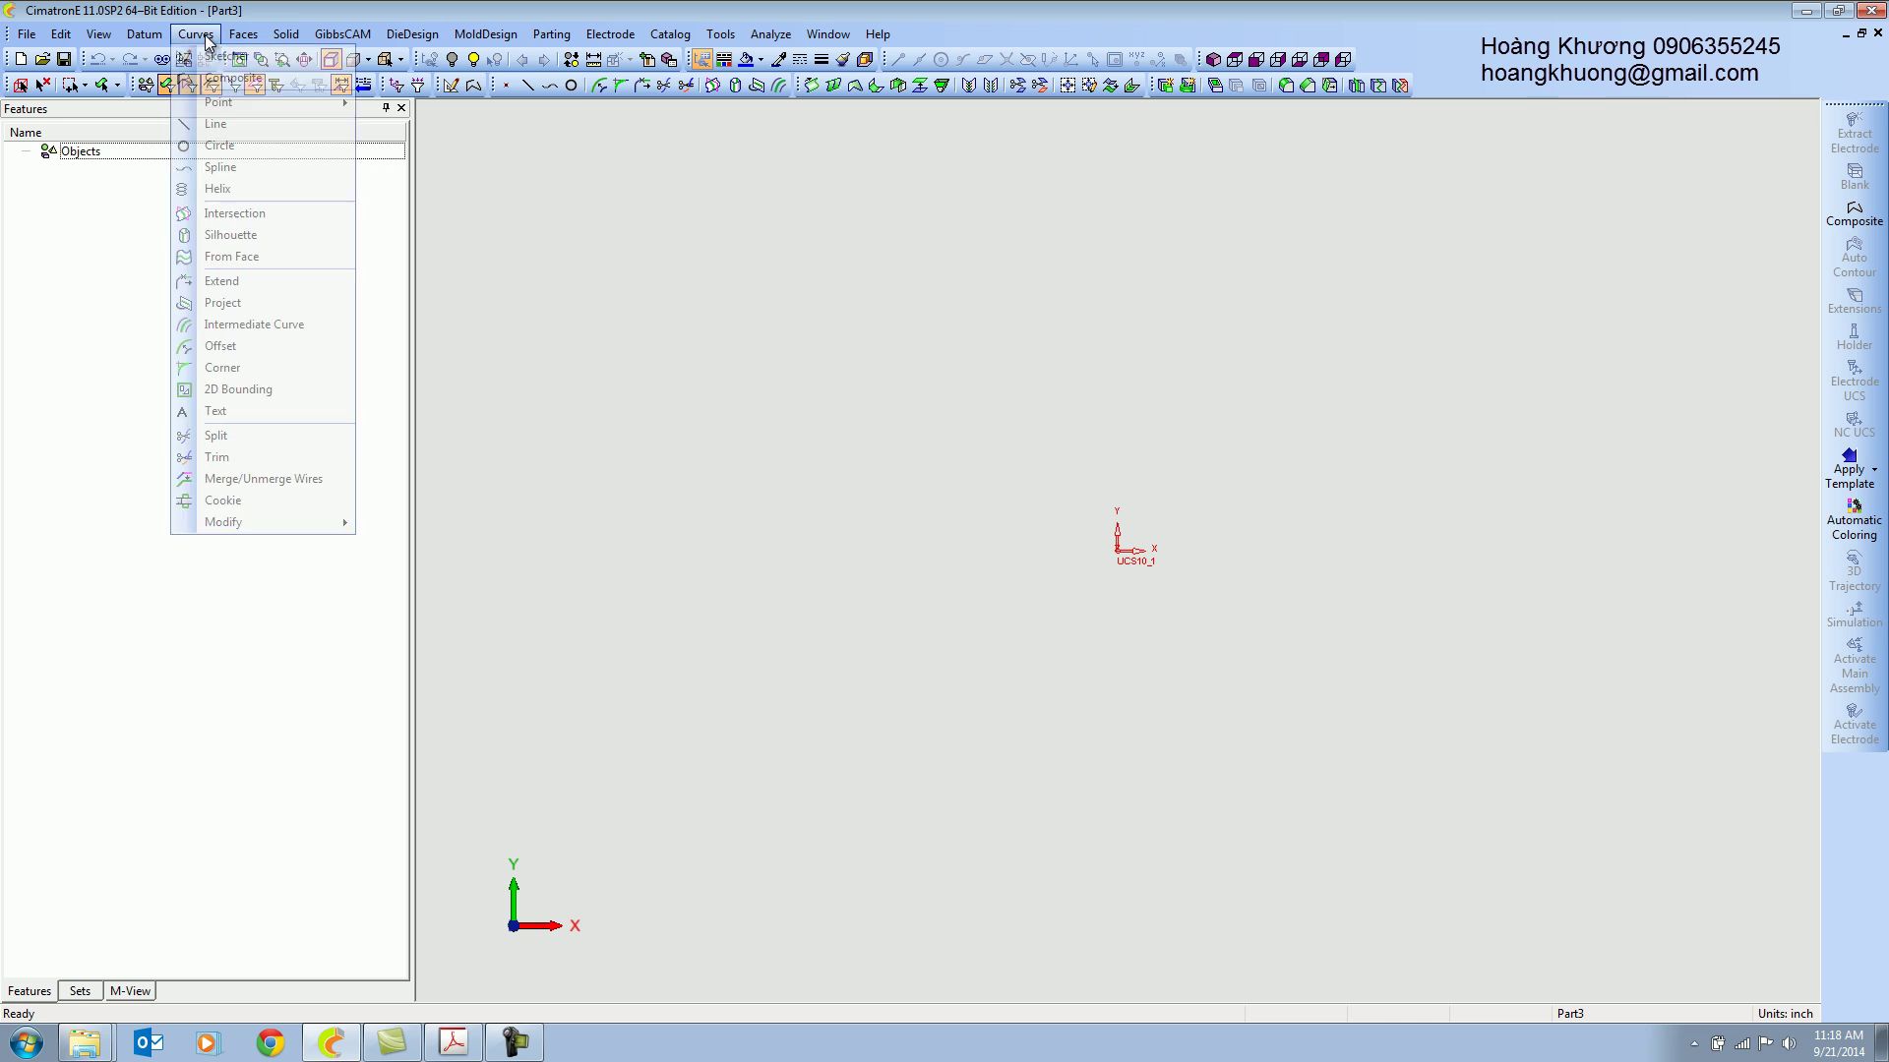
right_click(746, 360)
click(766, 375)
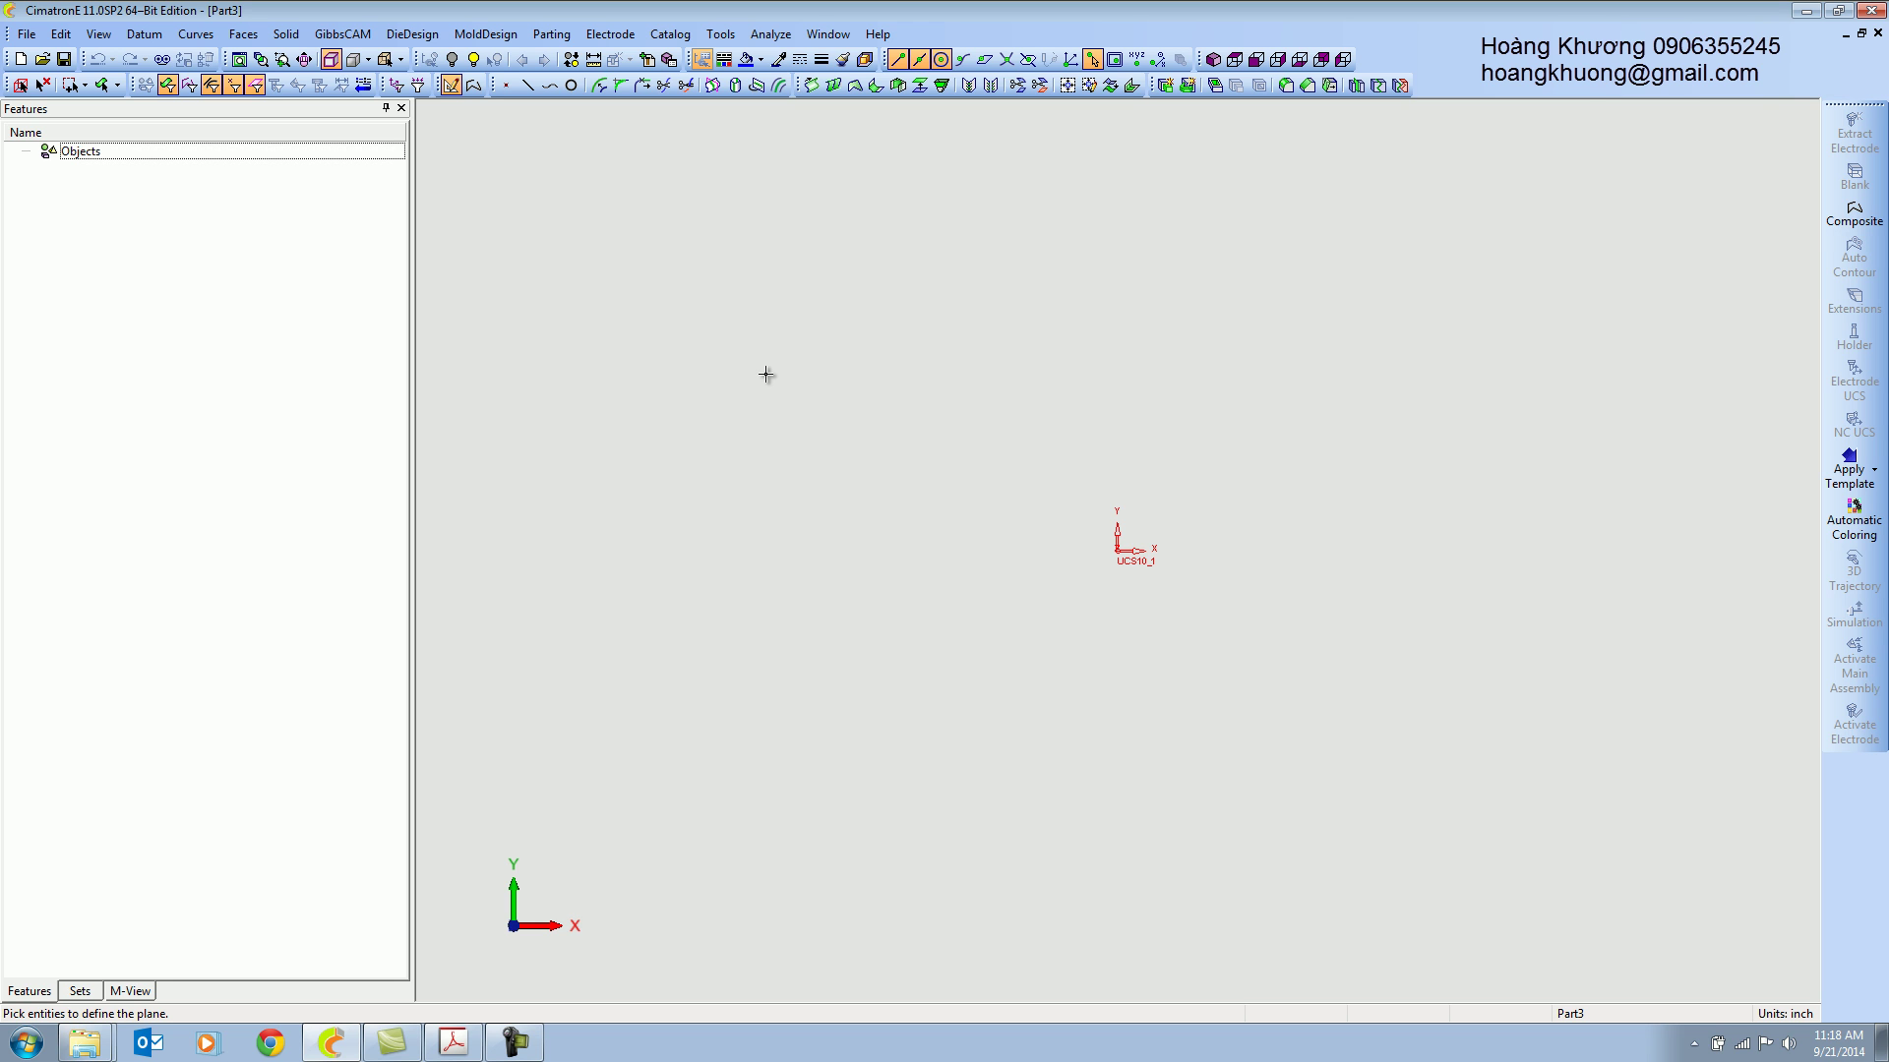
middle_click(766, 374)
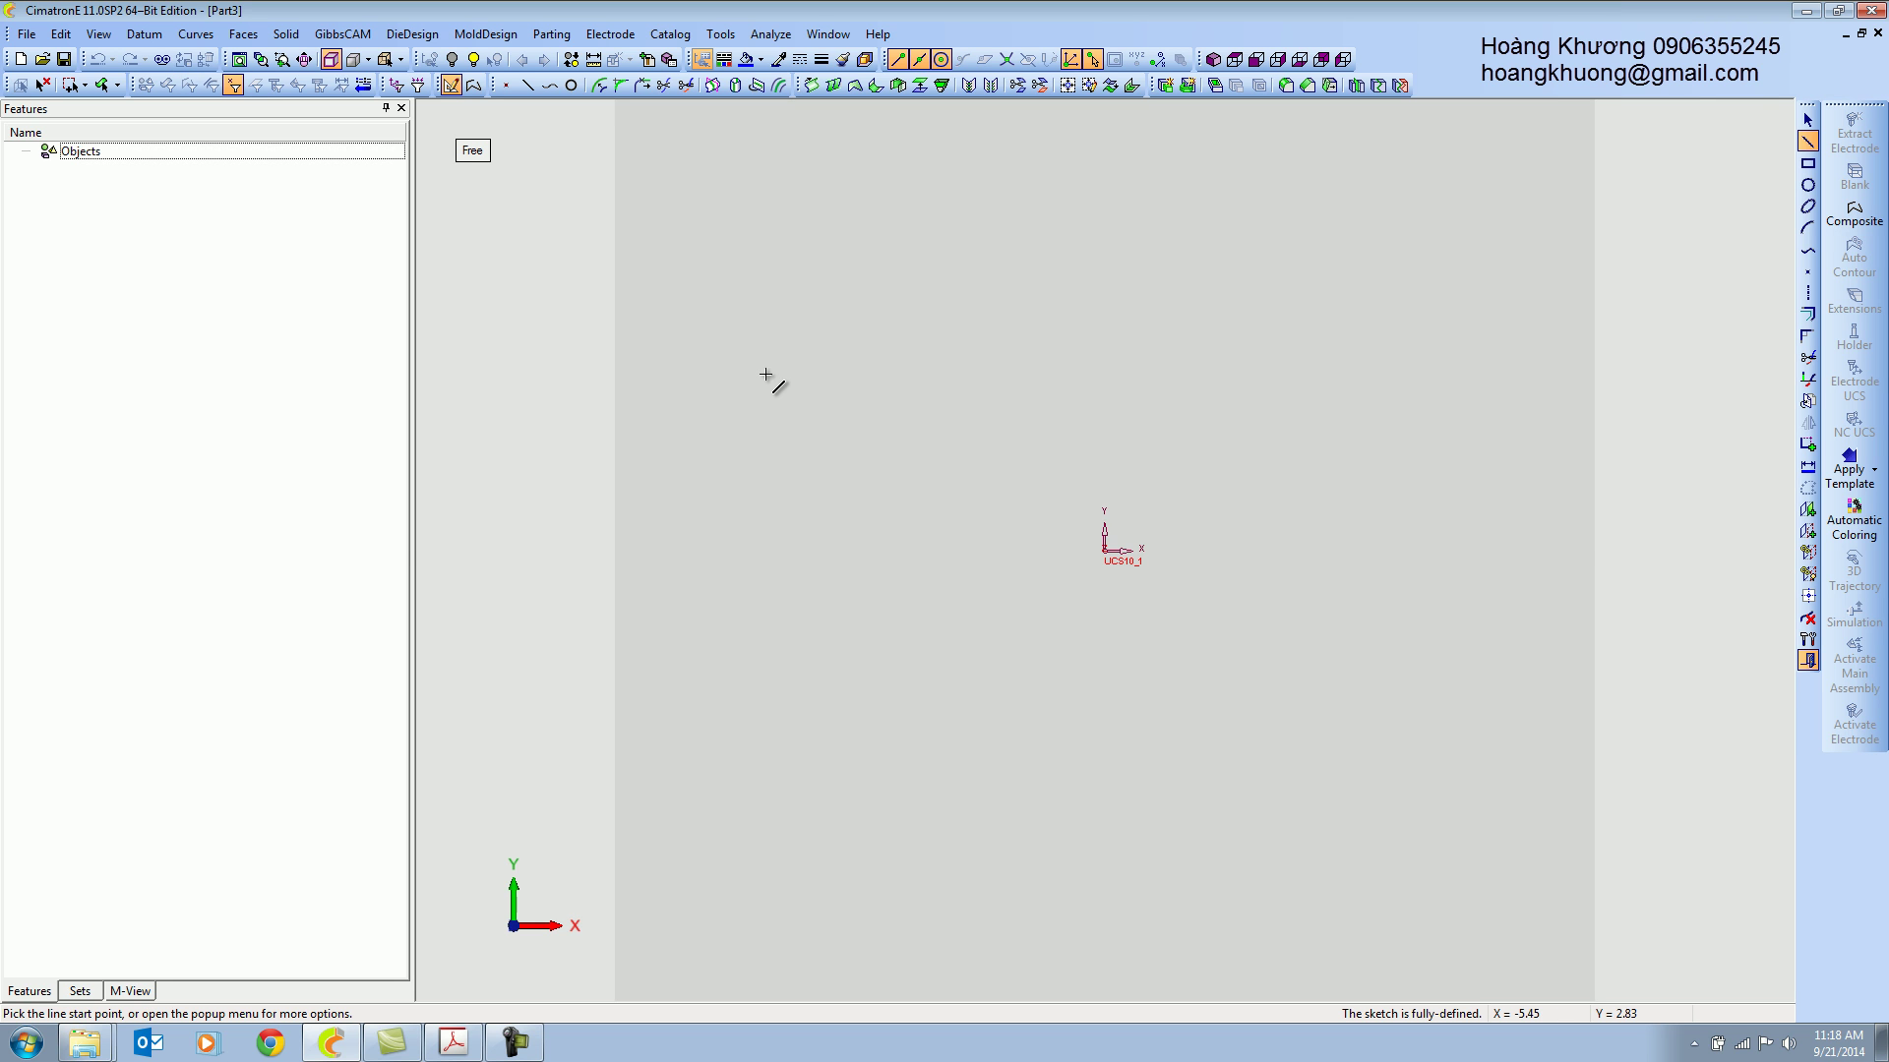
mouse_move(1094, 549)
middle_down()
mouse_move(953, 459)
mouse_move(1050, 649)
mouse_move(999, 422)
mouse_move(1205, 405)
middle_up()
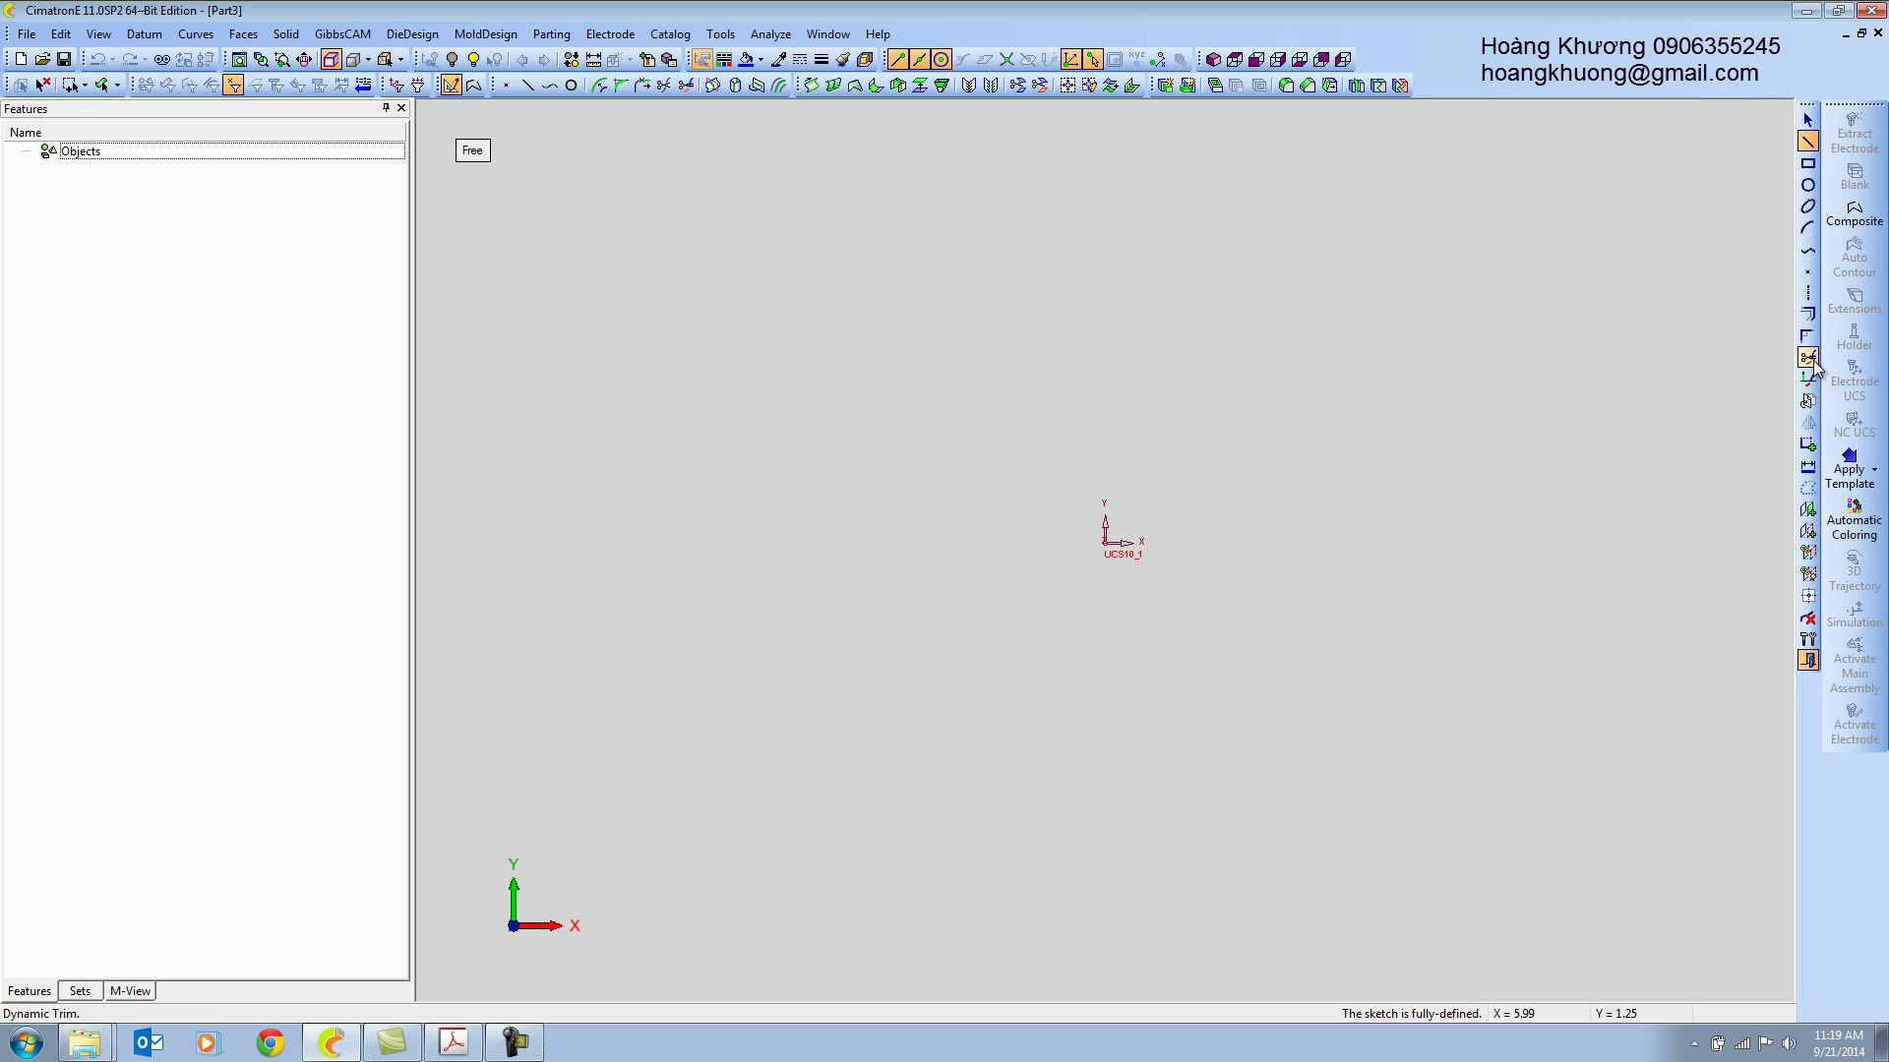
click(1809, 453)
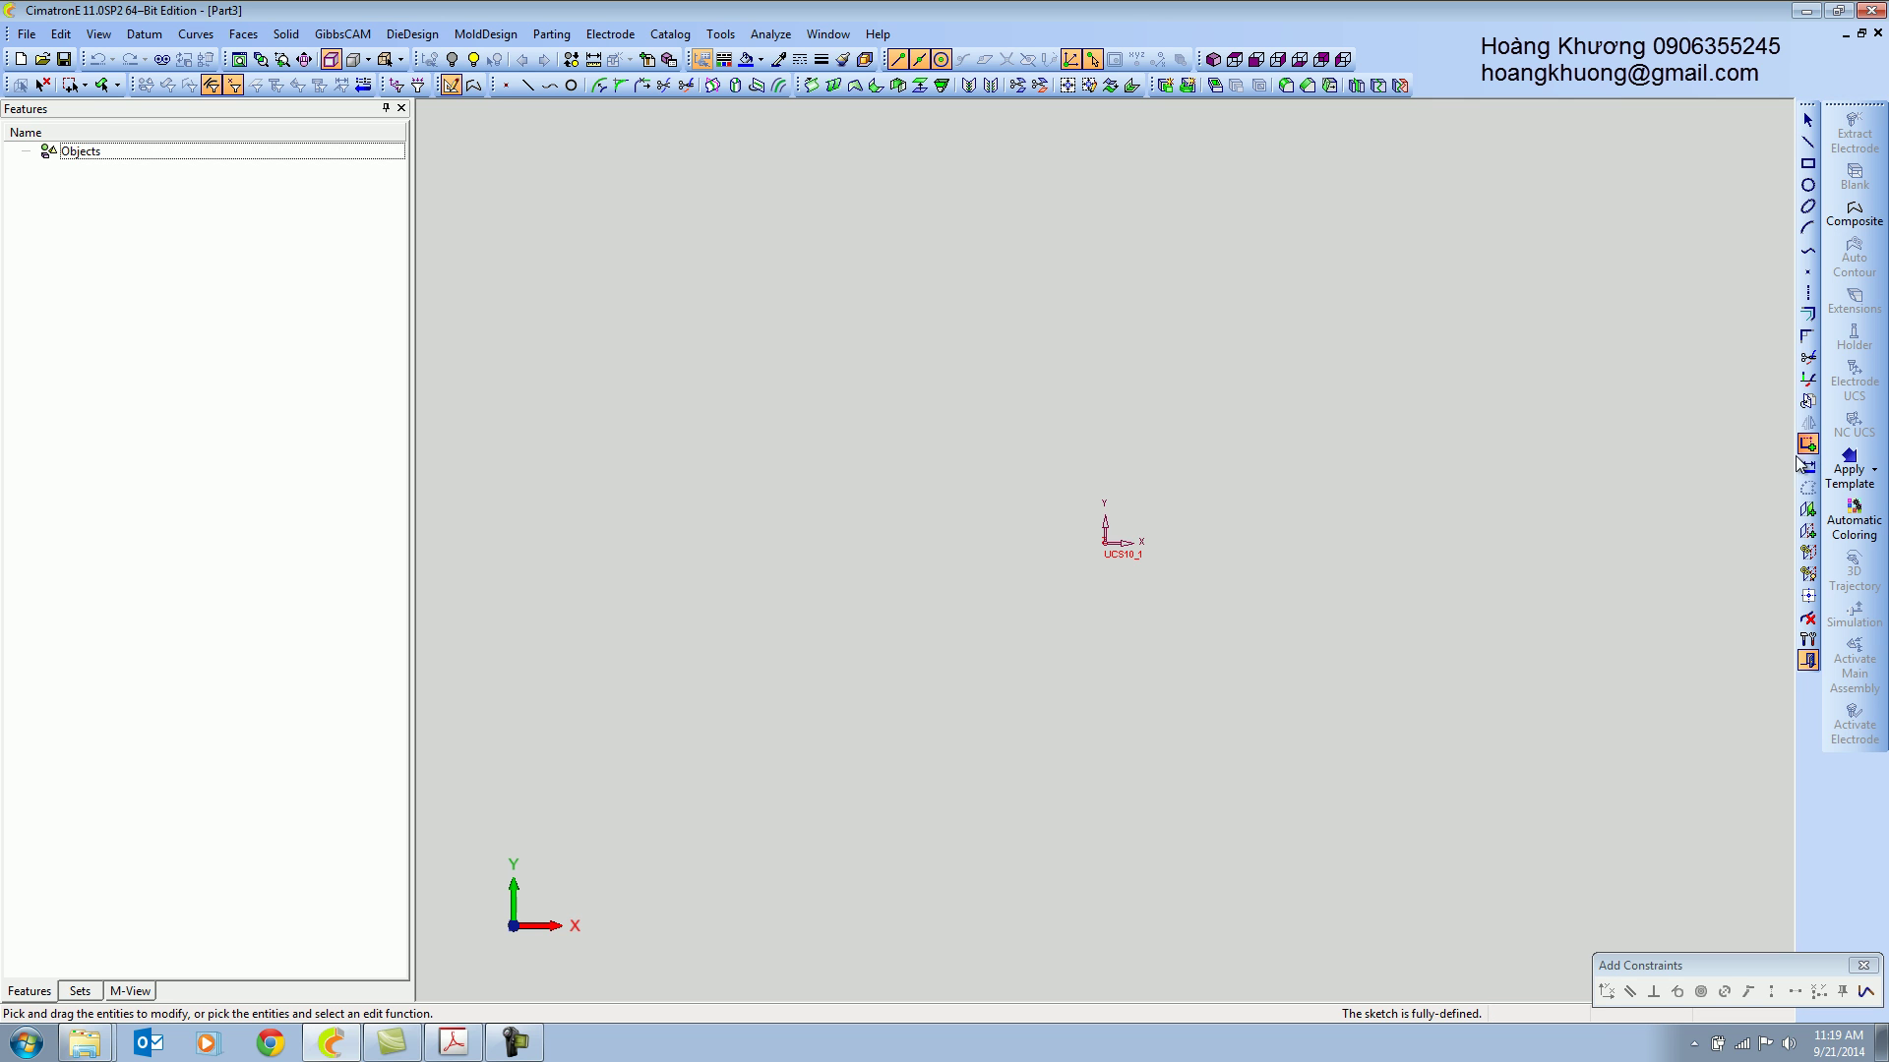
drag(1671, 965, 1530, 769)
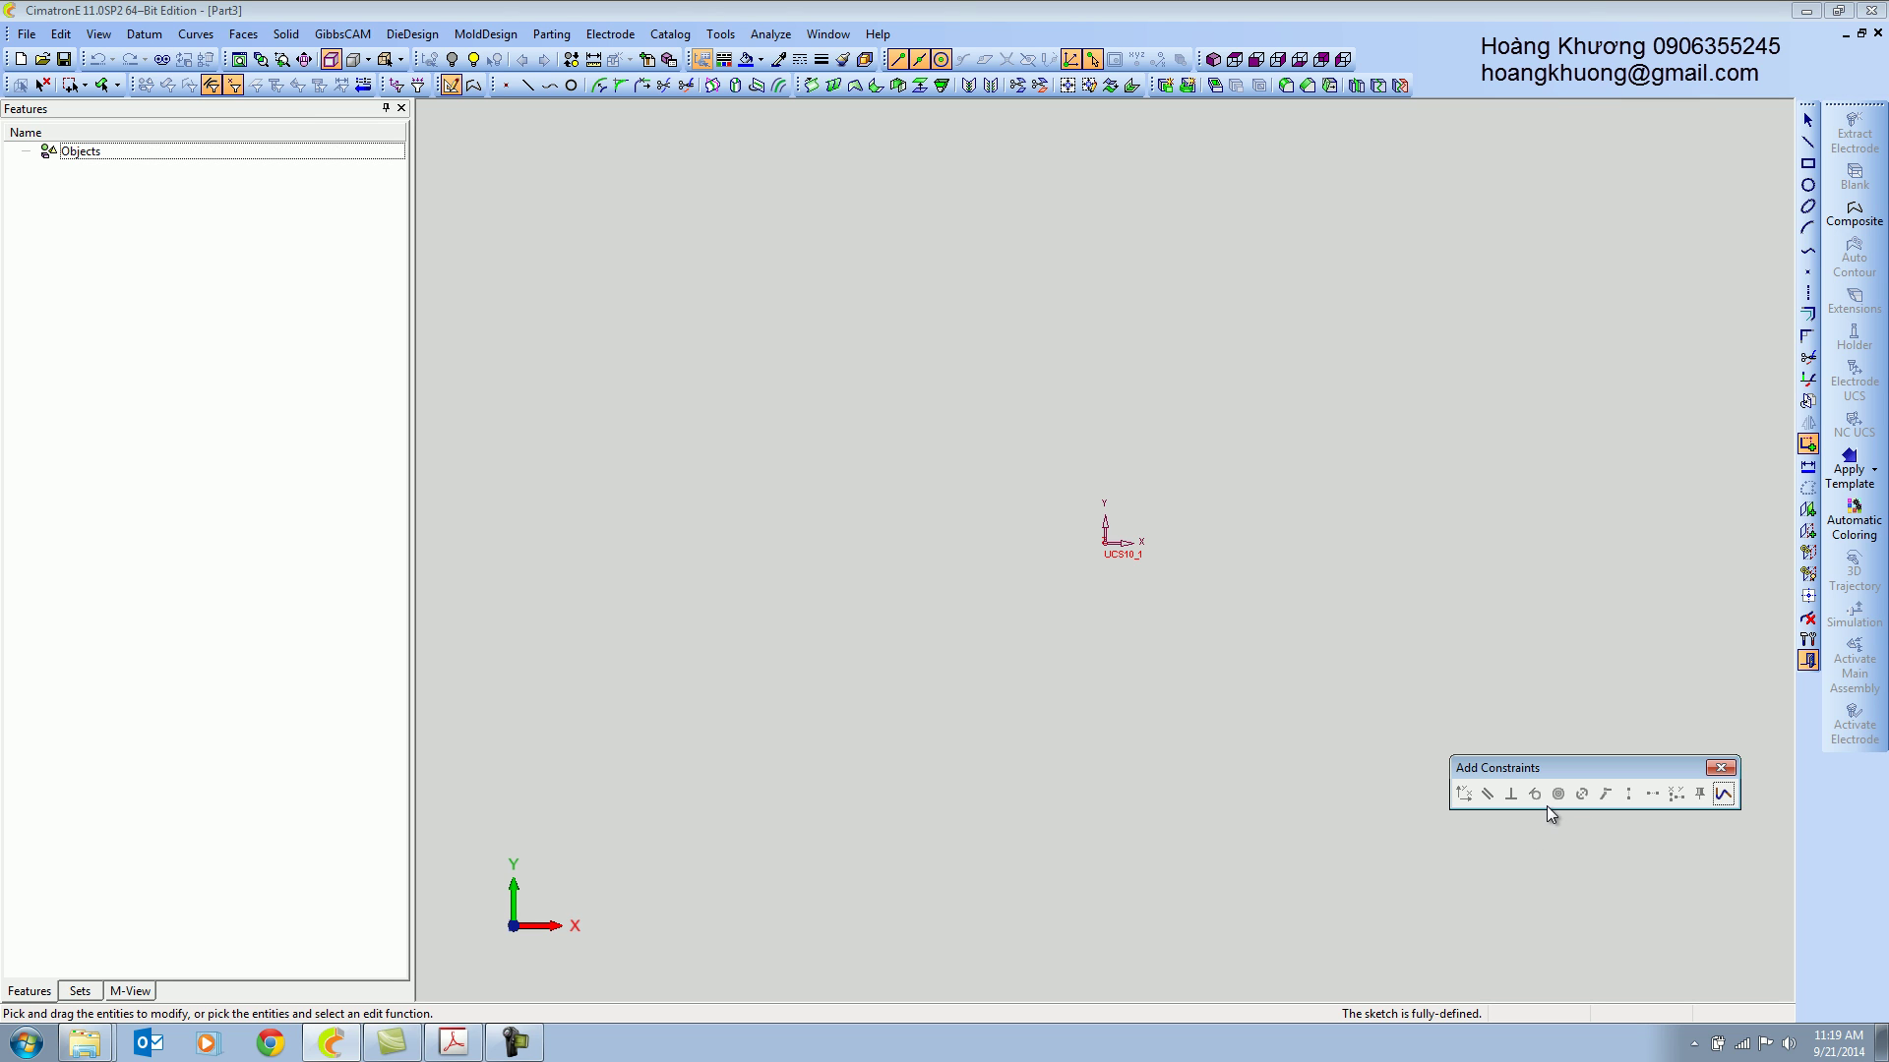
click(1719, 769)
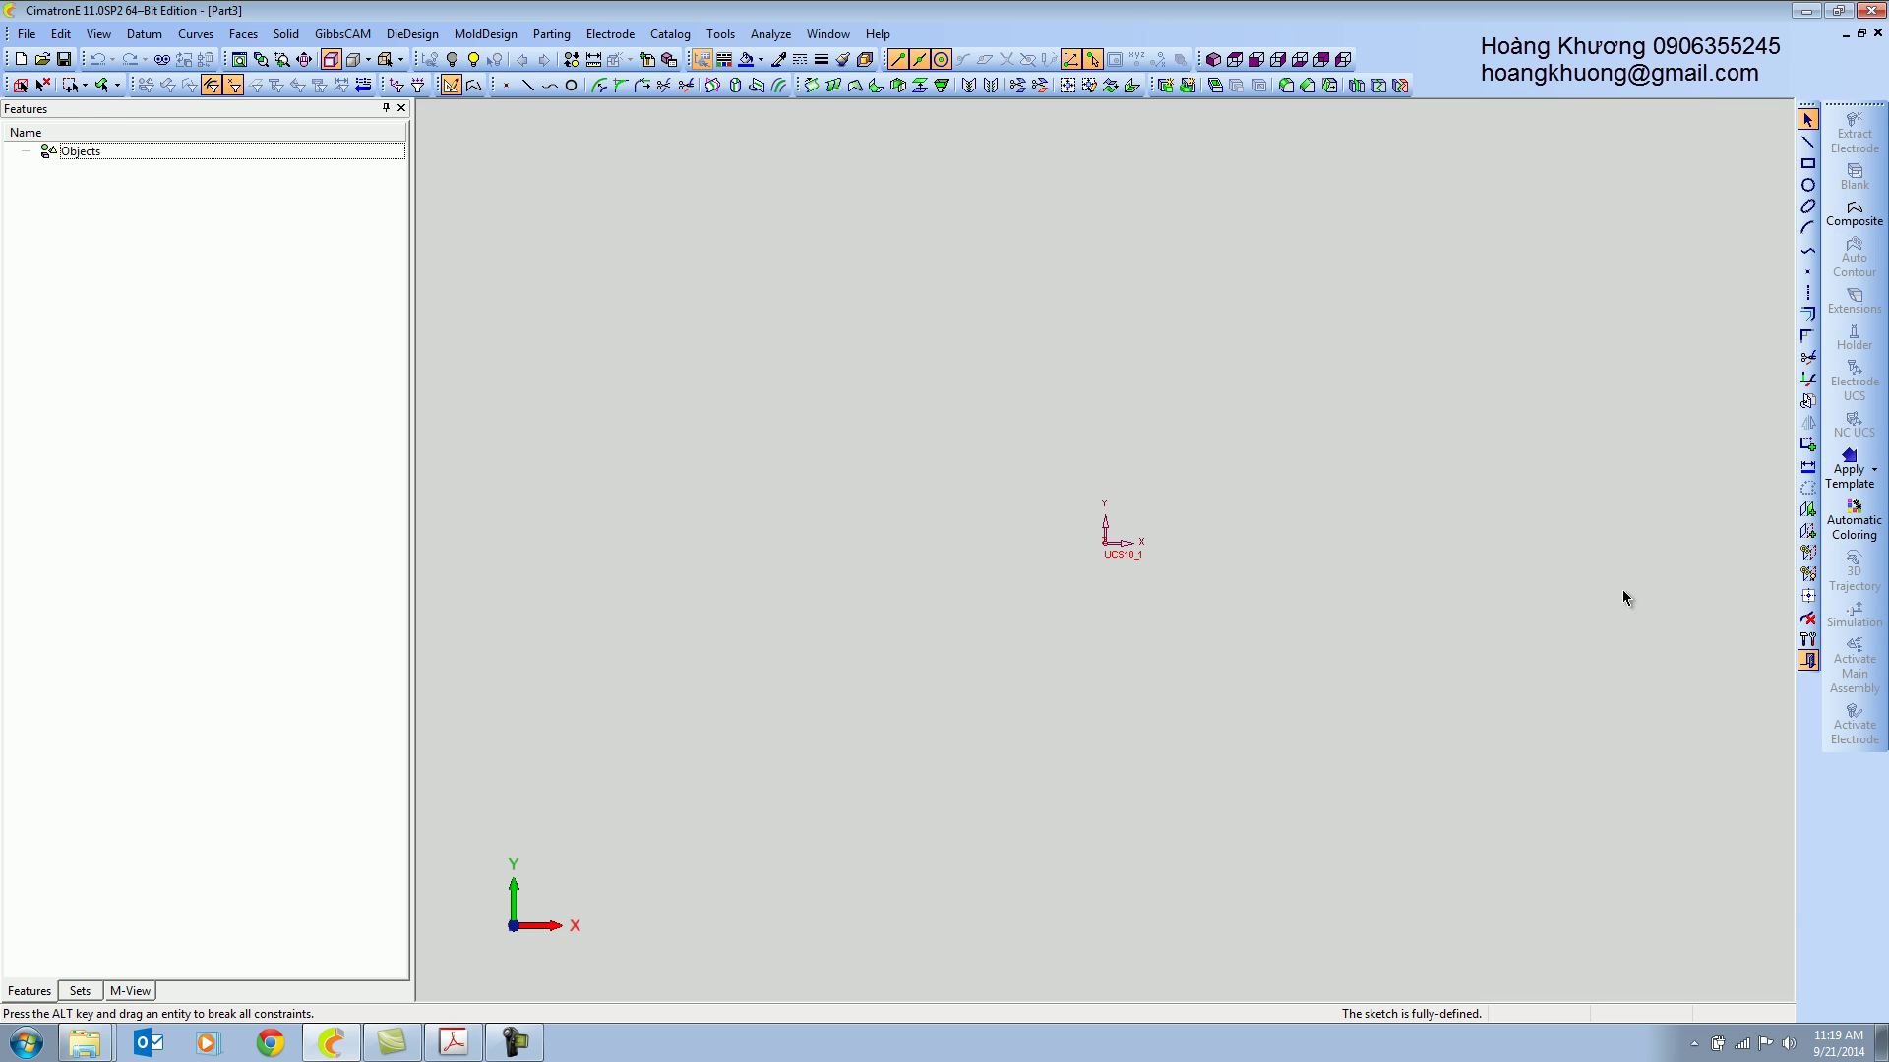
click(1808, 640)
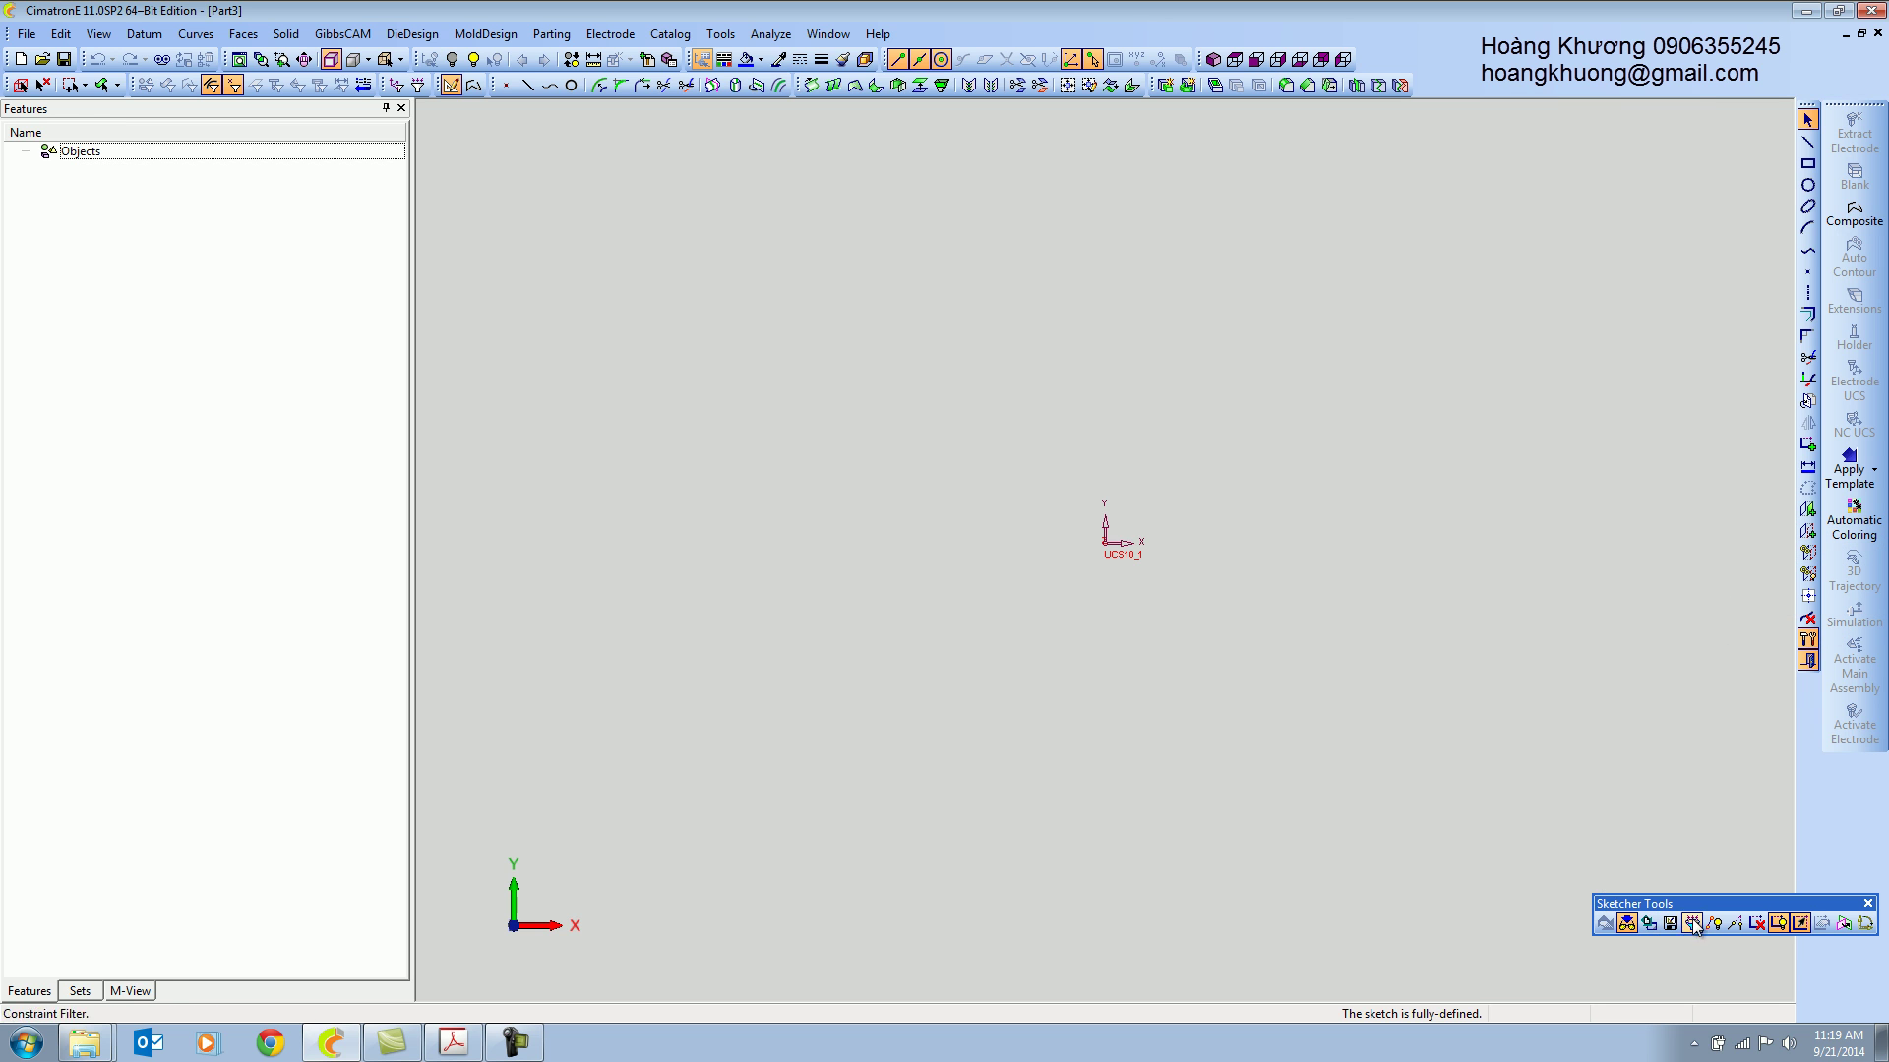
click(1868, 903)
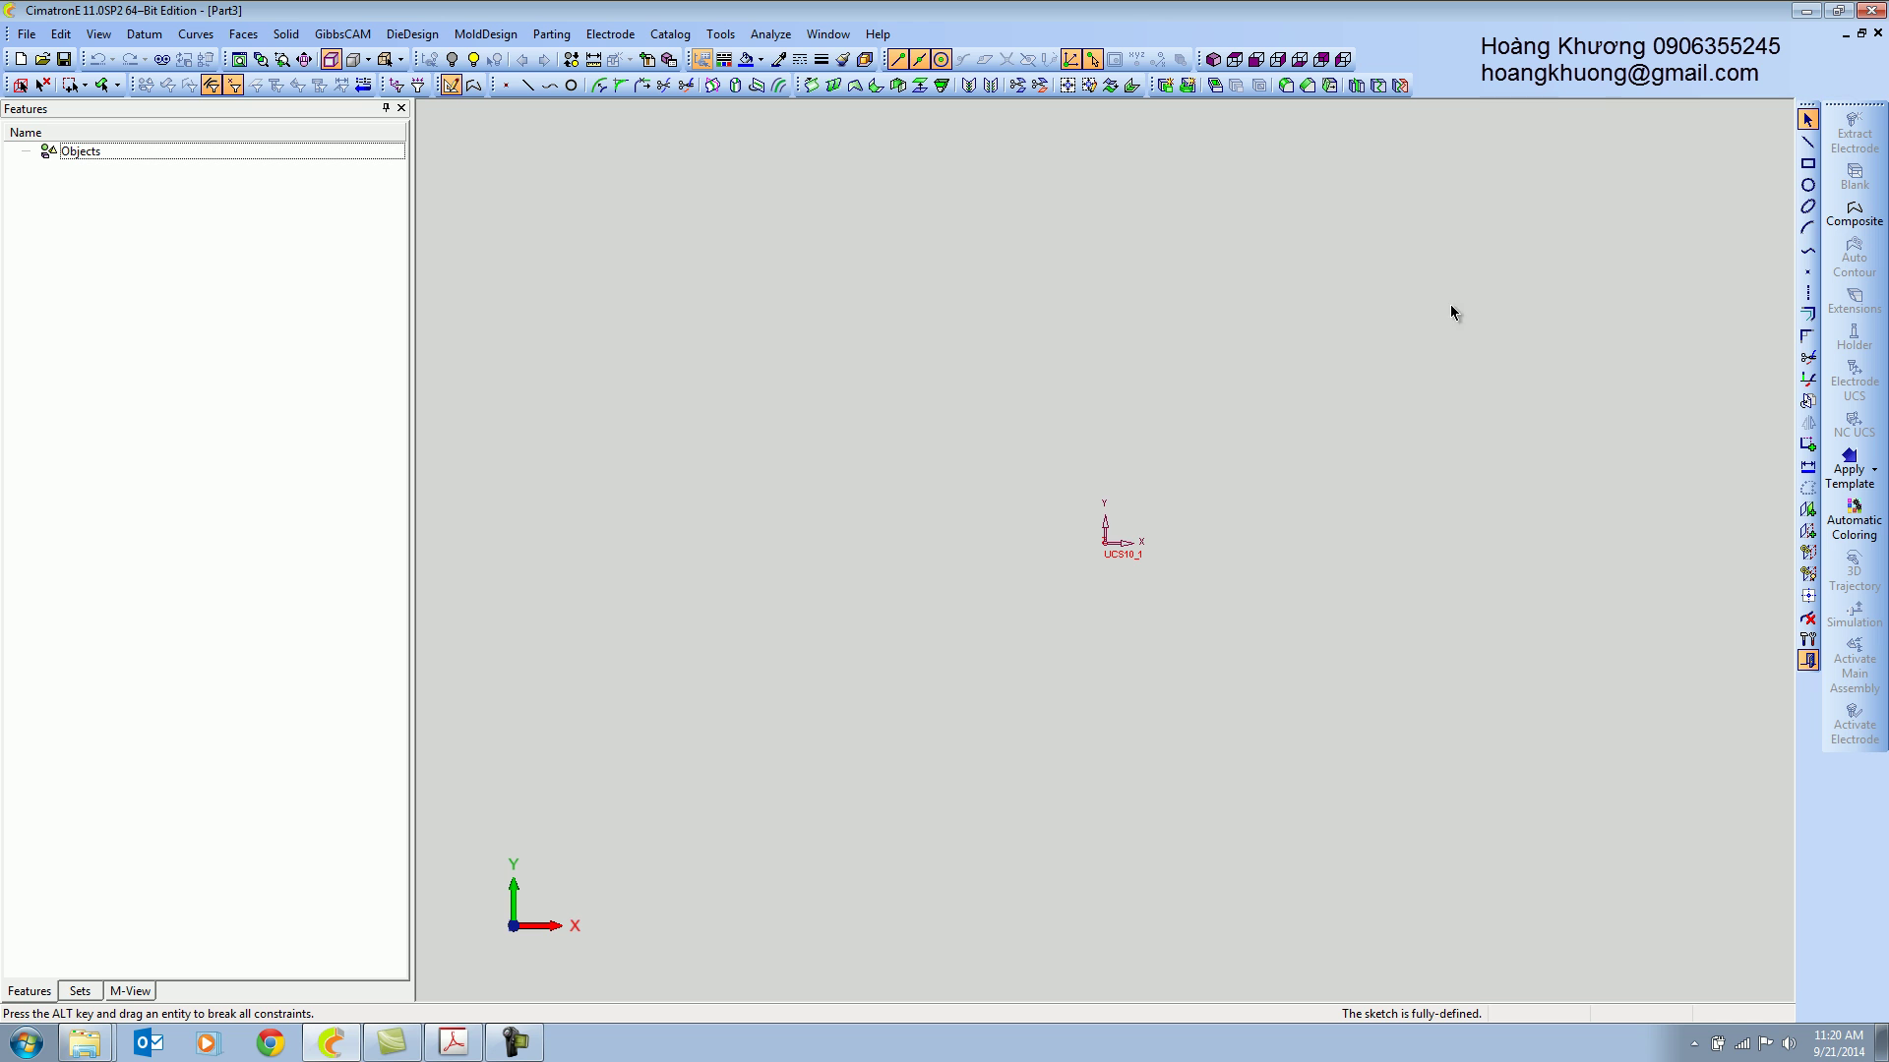
Draw a dimensioned circle of diameter 15 centred on the UCS origin and place its dimension outside the circle's lower-left side.
click(1808, 184)
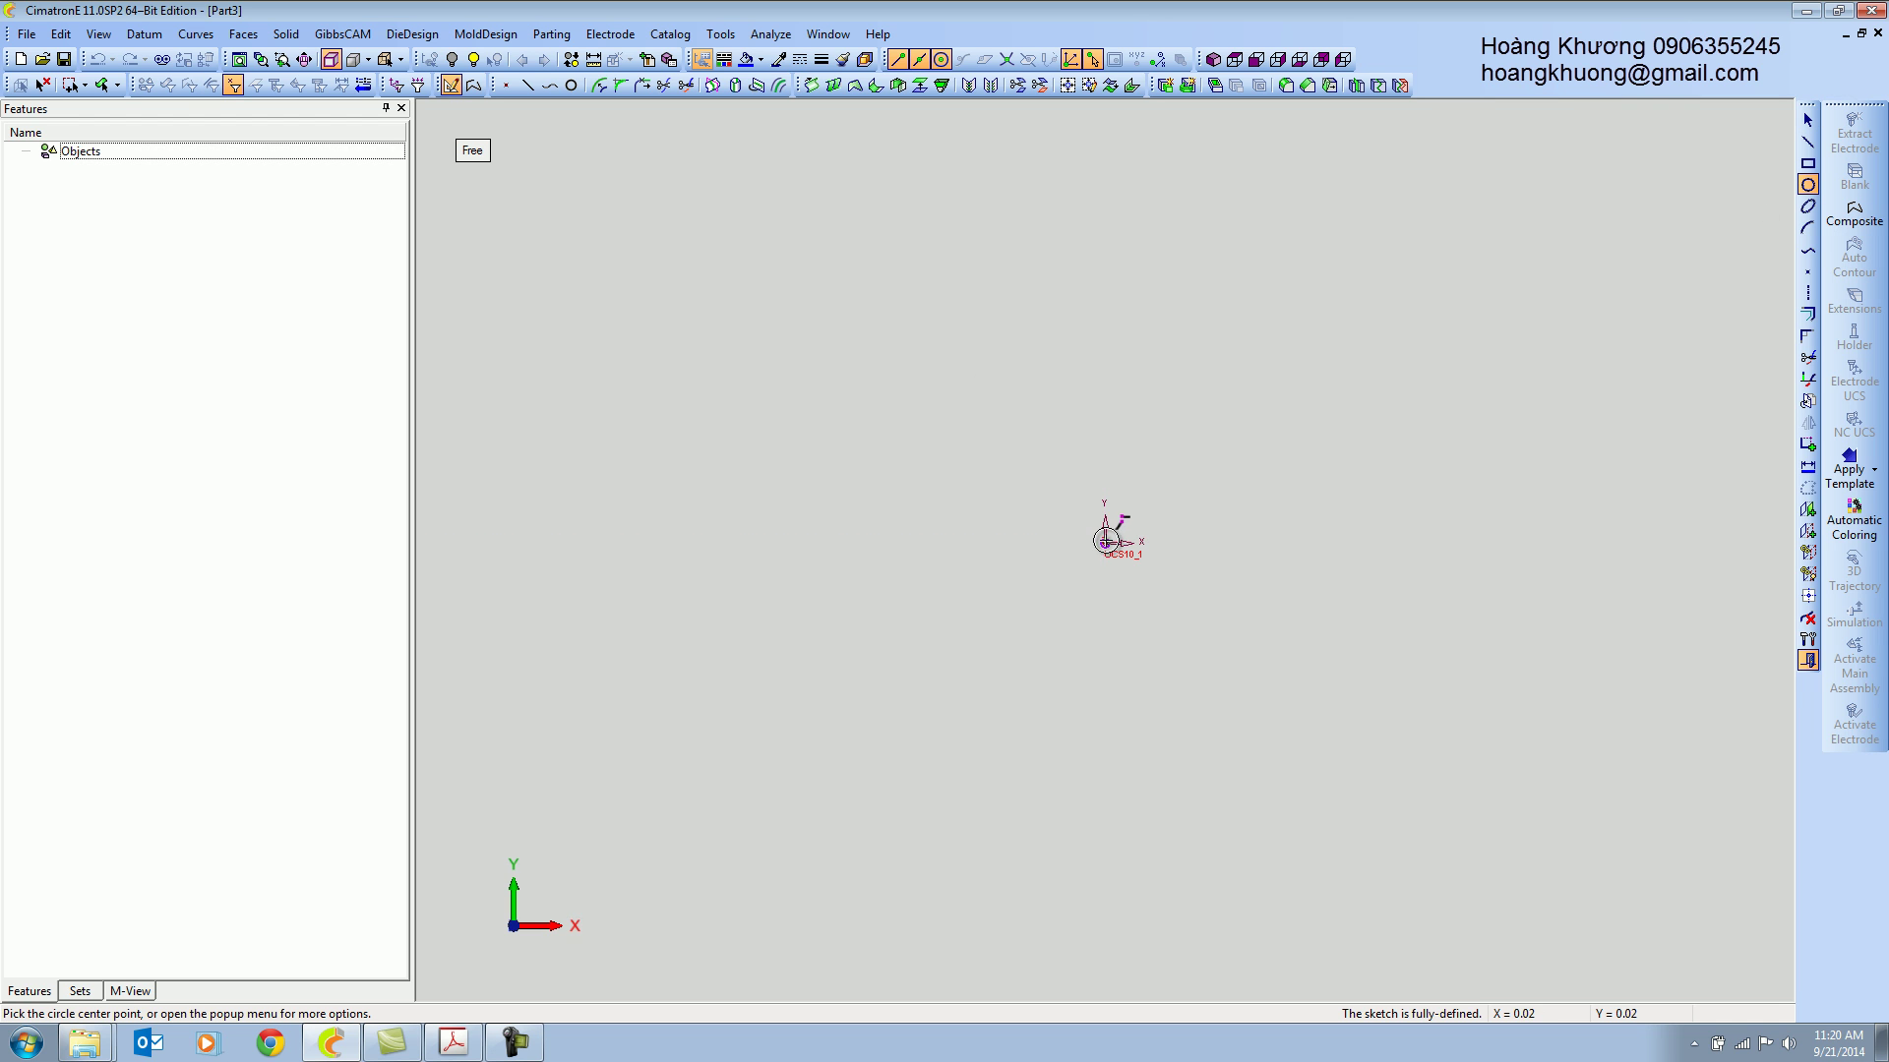
click(476, 152)
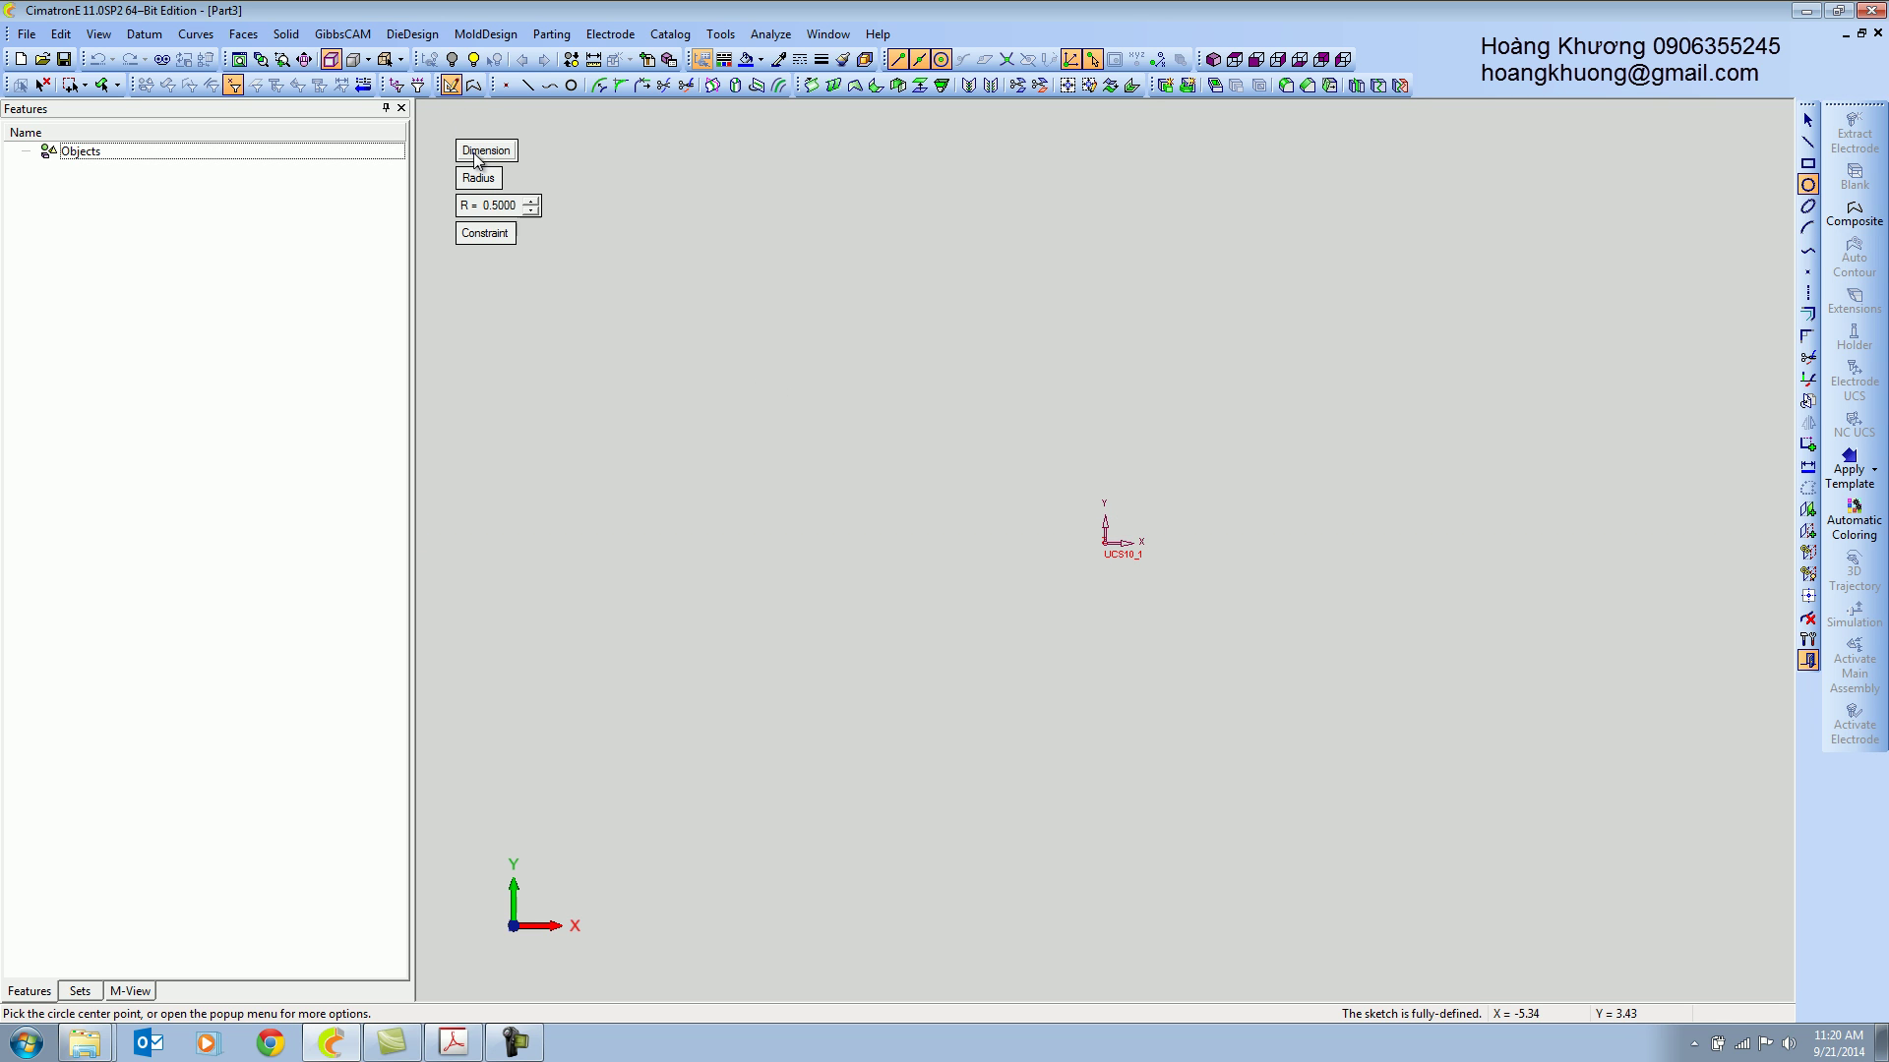
click(481, 182)
click(484, 203)
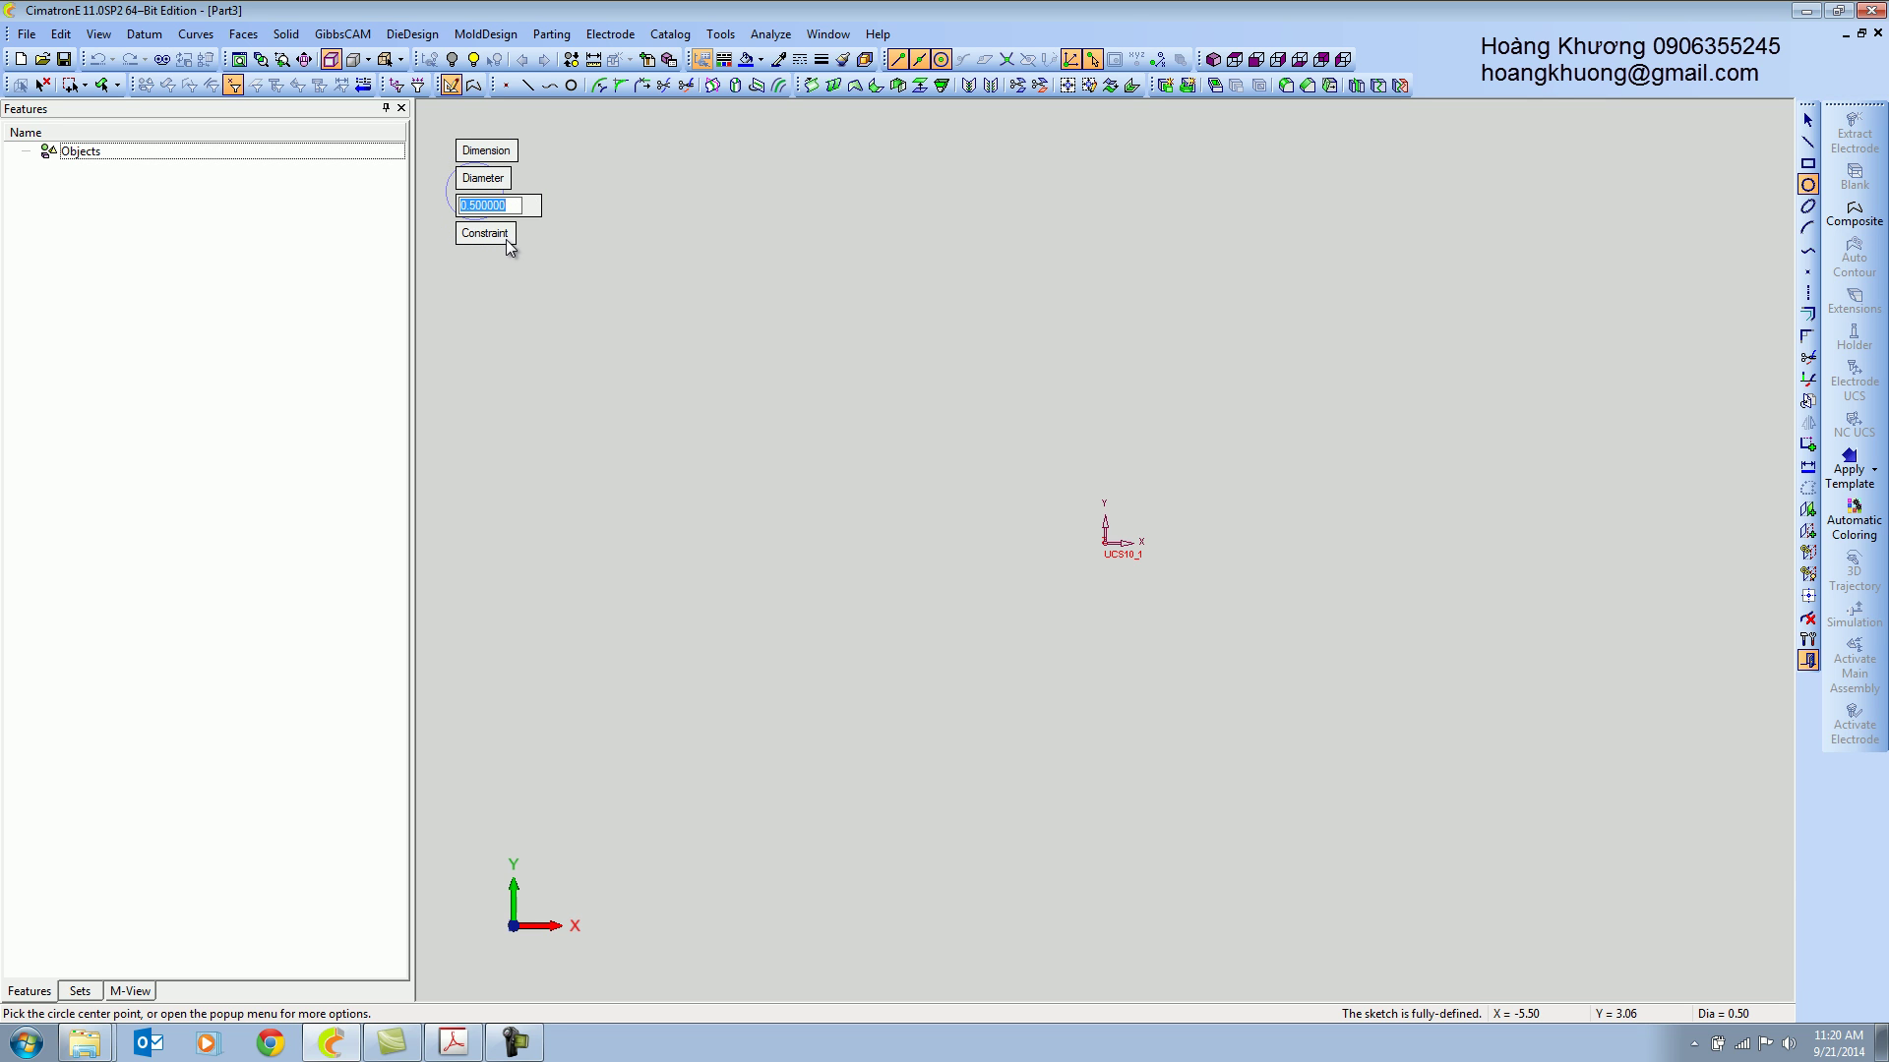
text(15)
key(Return)
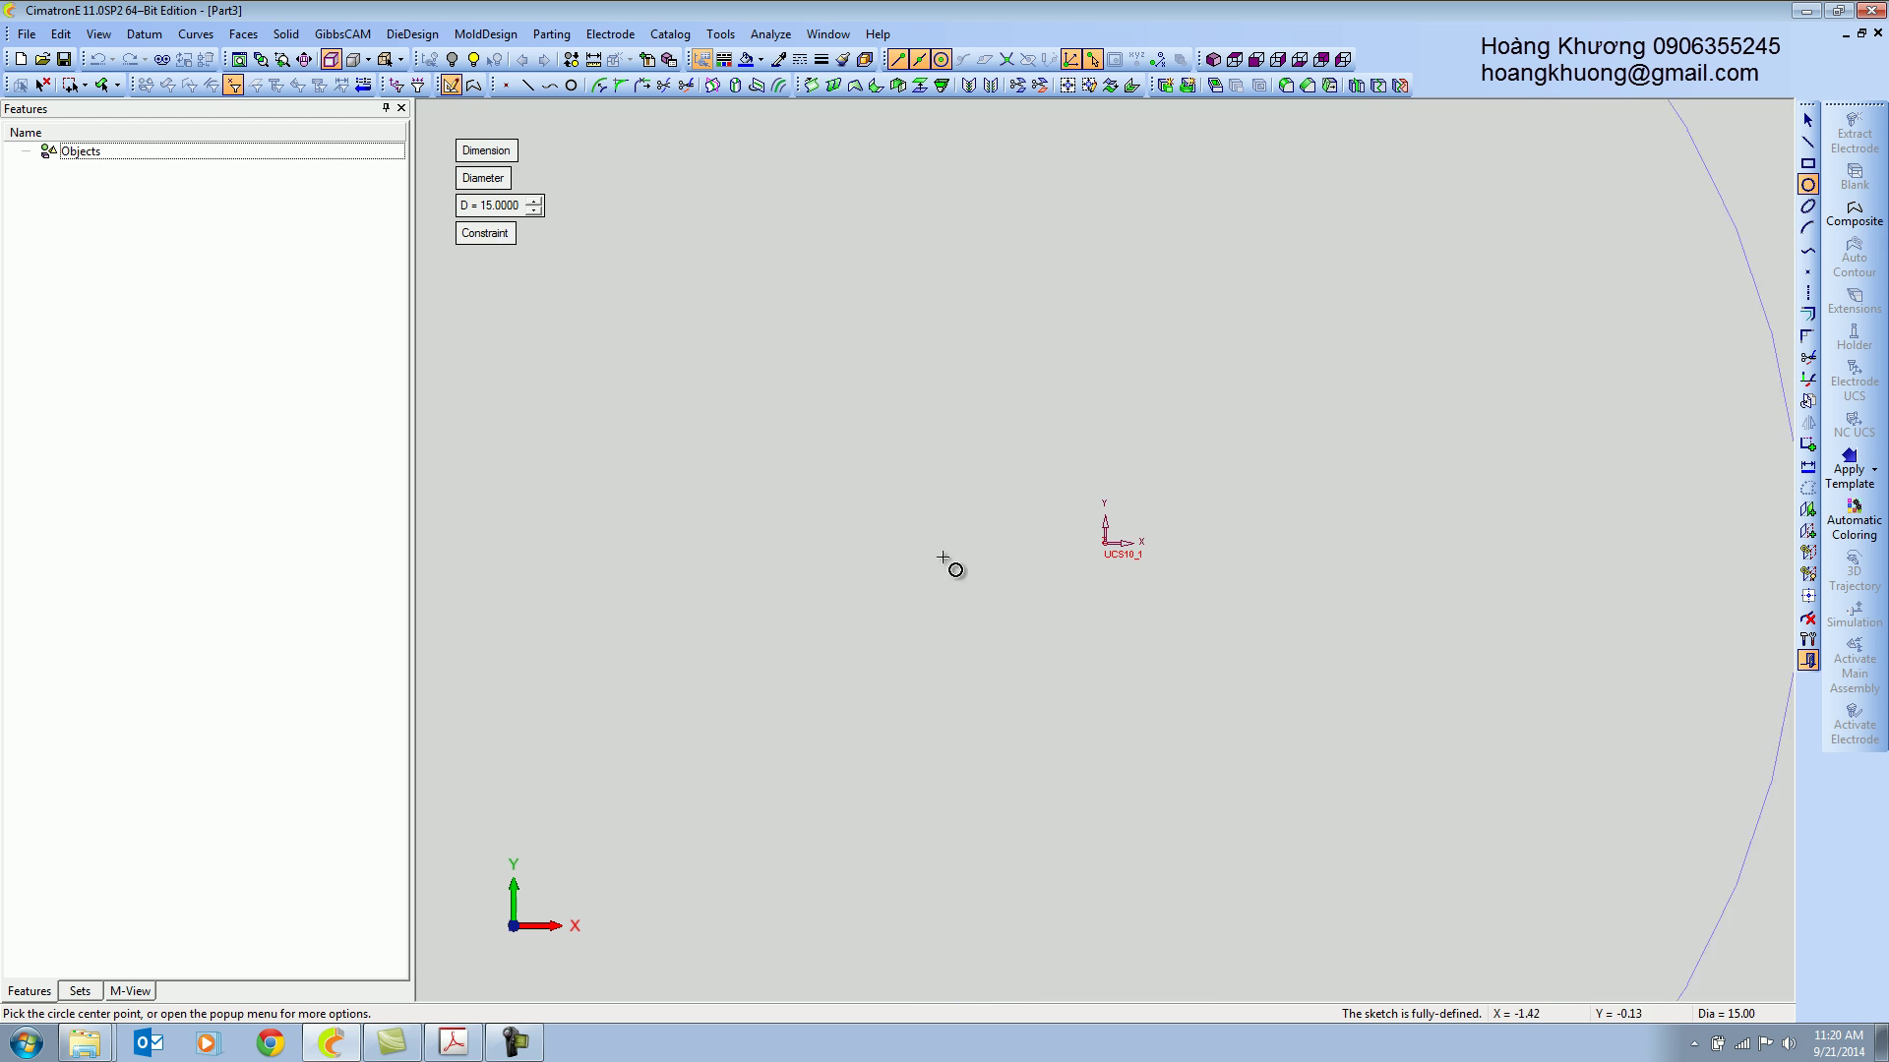
scroll(1017, 386, up, 10)
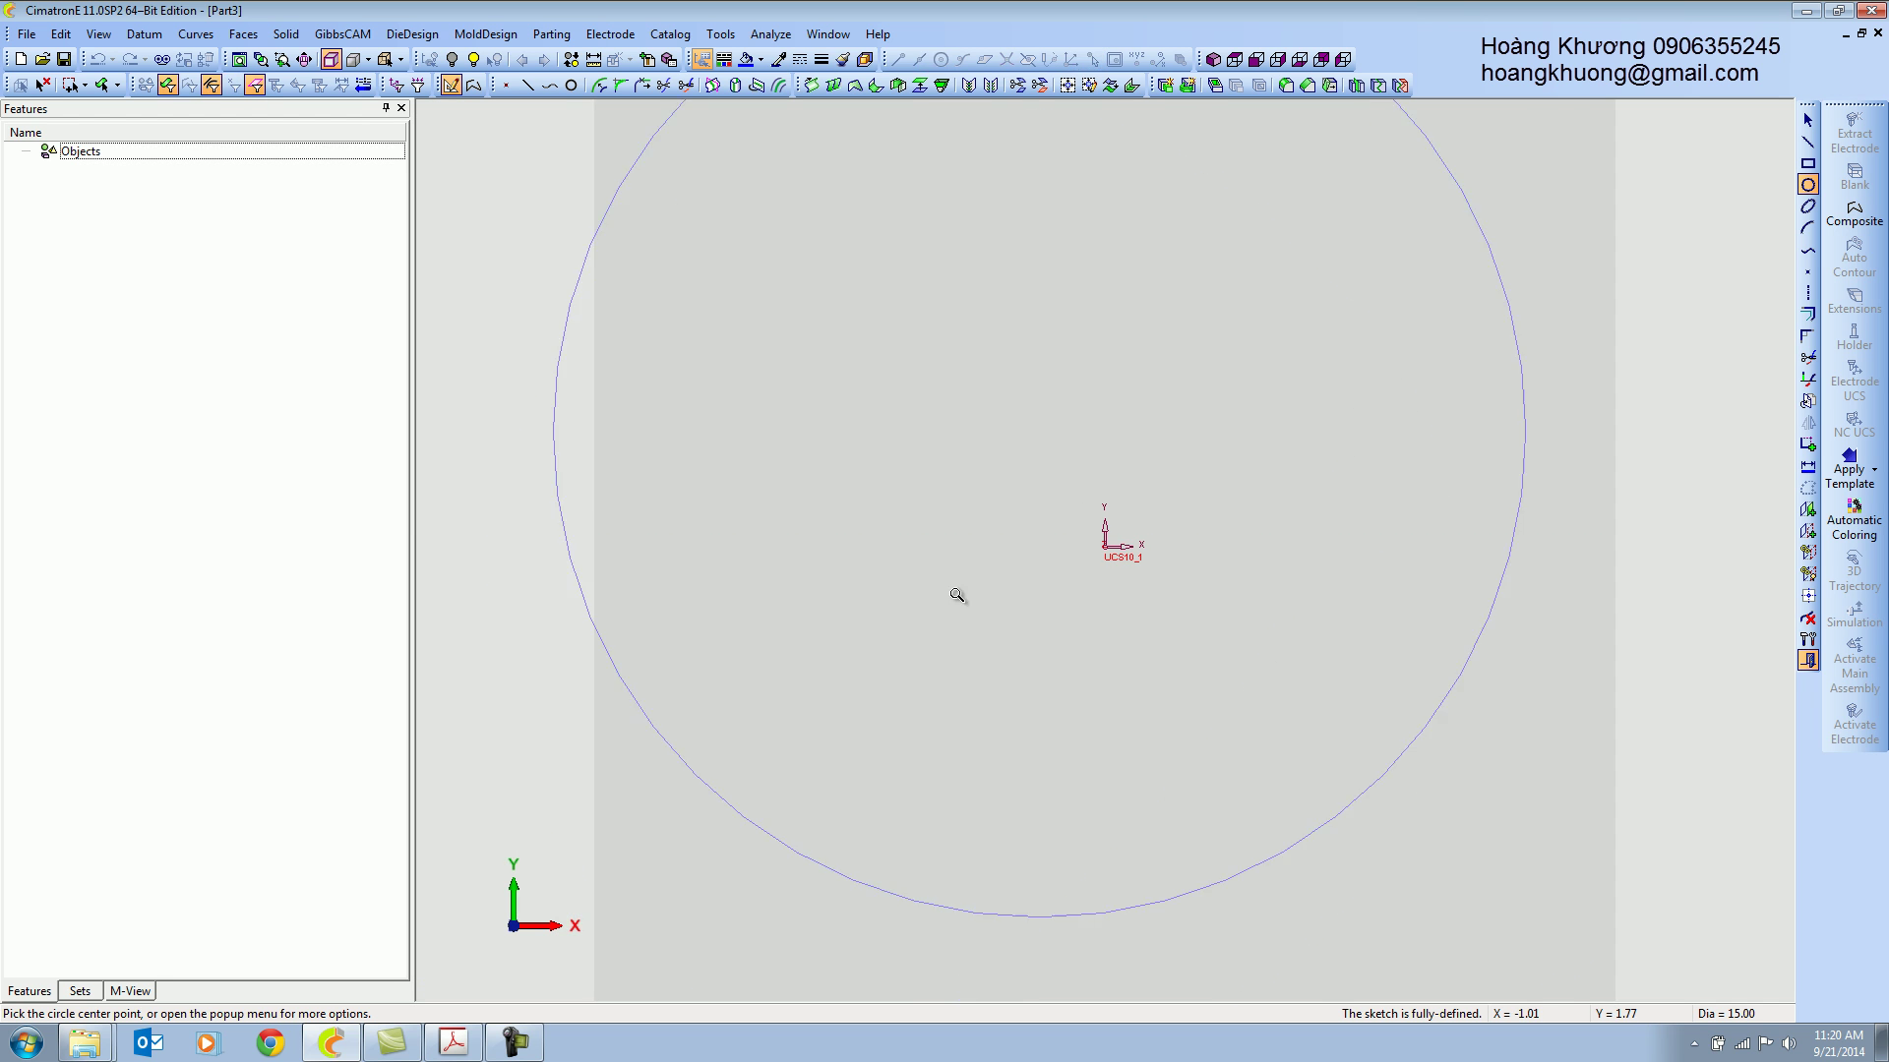
click(1102, 546)
key(Escape)
scroll(918, 472, down, 5)
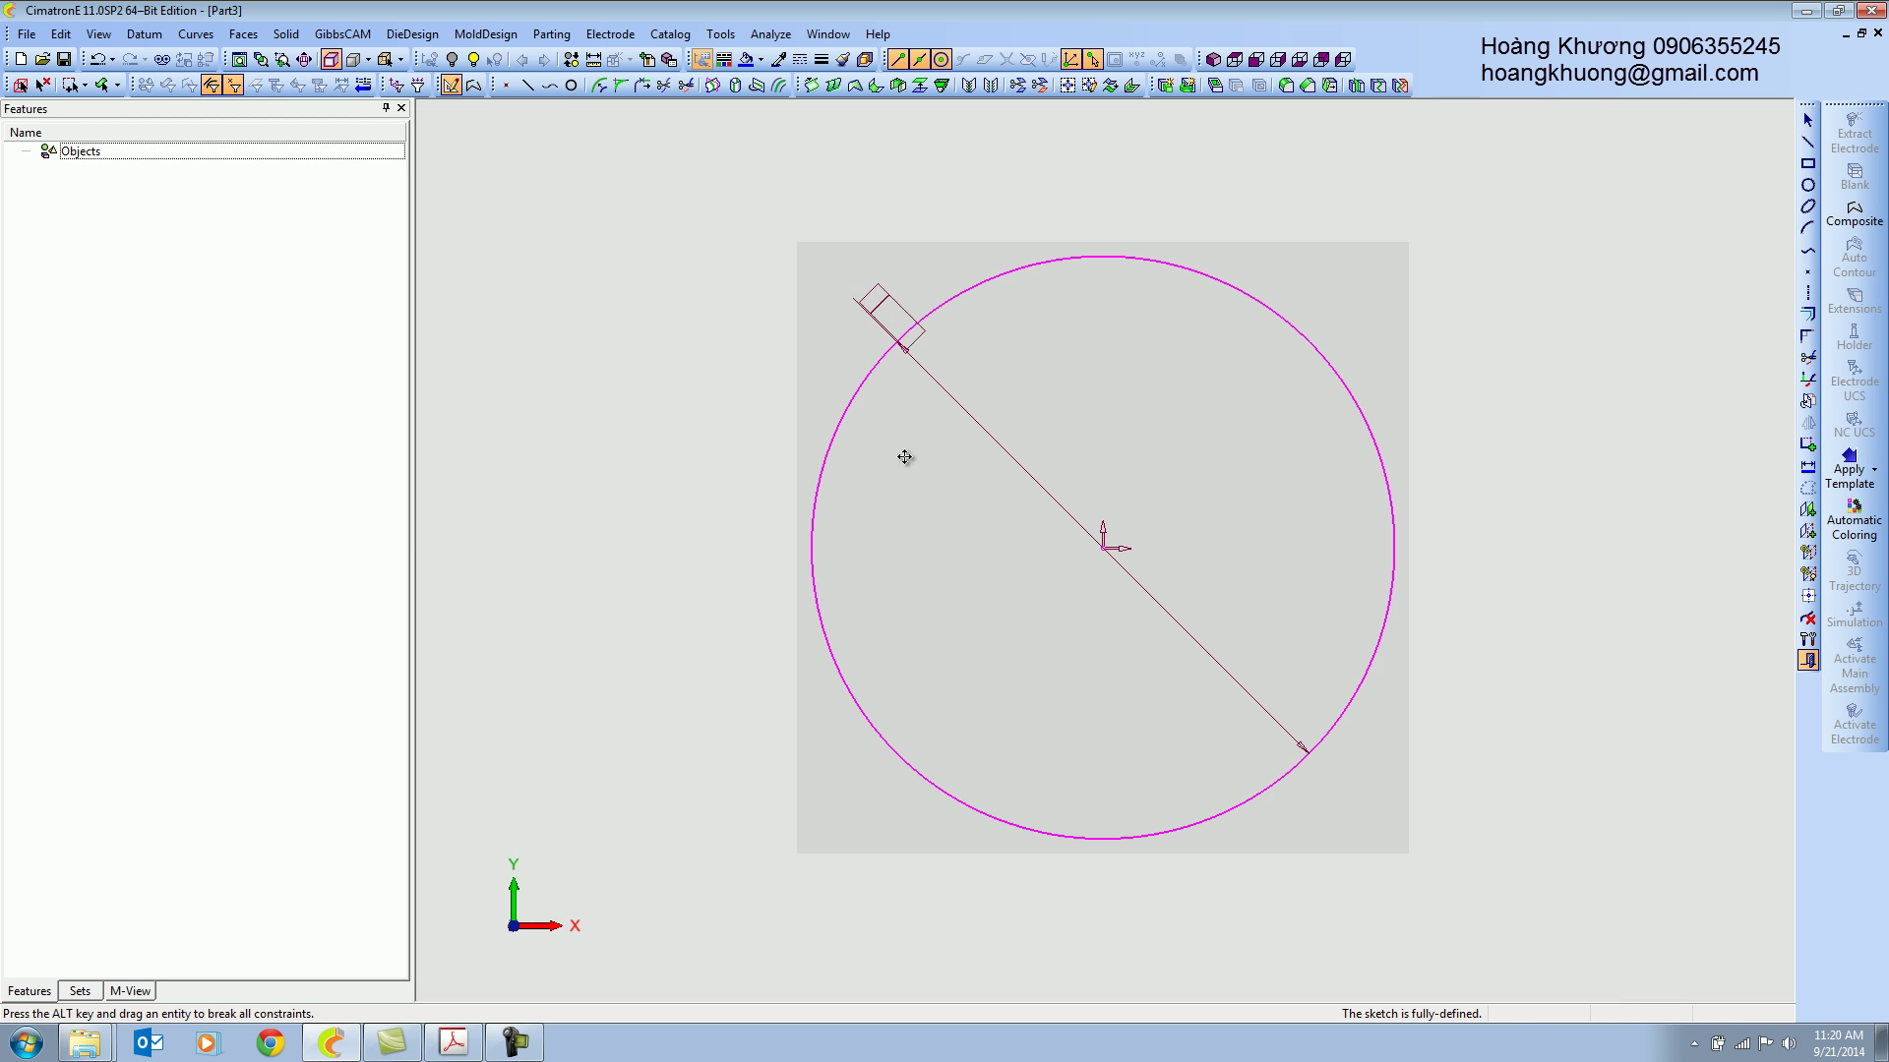
drag(920, 370, 862, 705)
Draw a closed five-pointed star of five crossing lines inside the circle, with all tips on the circle and one tip directly above the centre.
click(1808, 141)
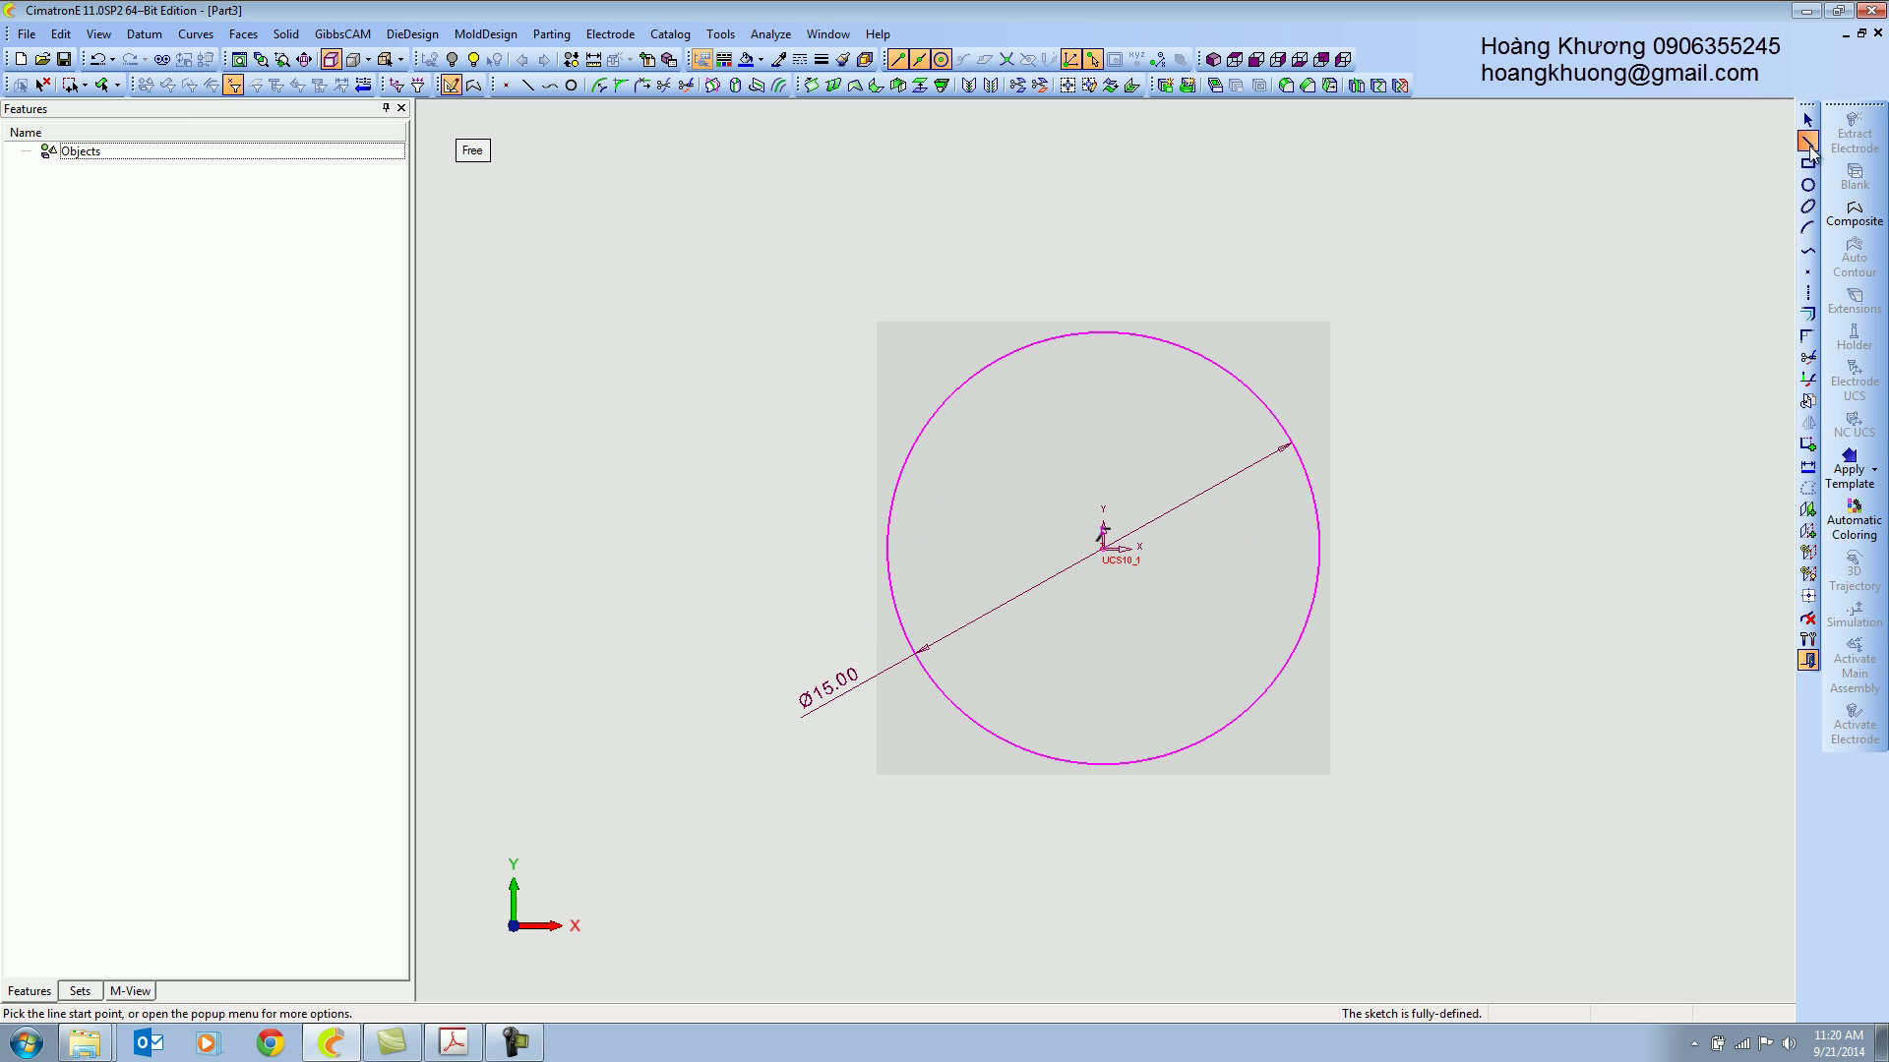
click(946, 693)
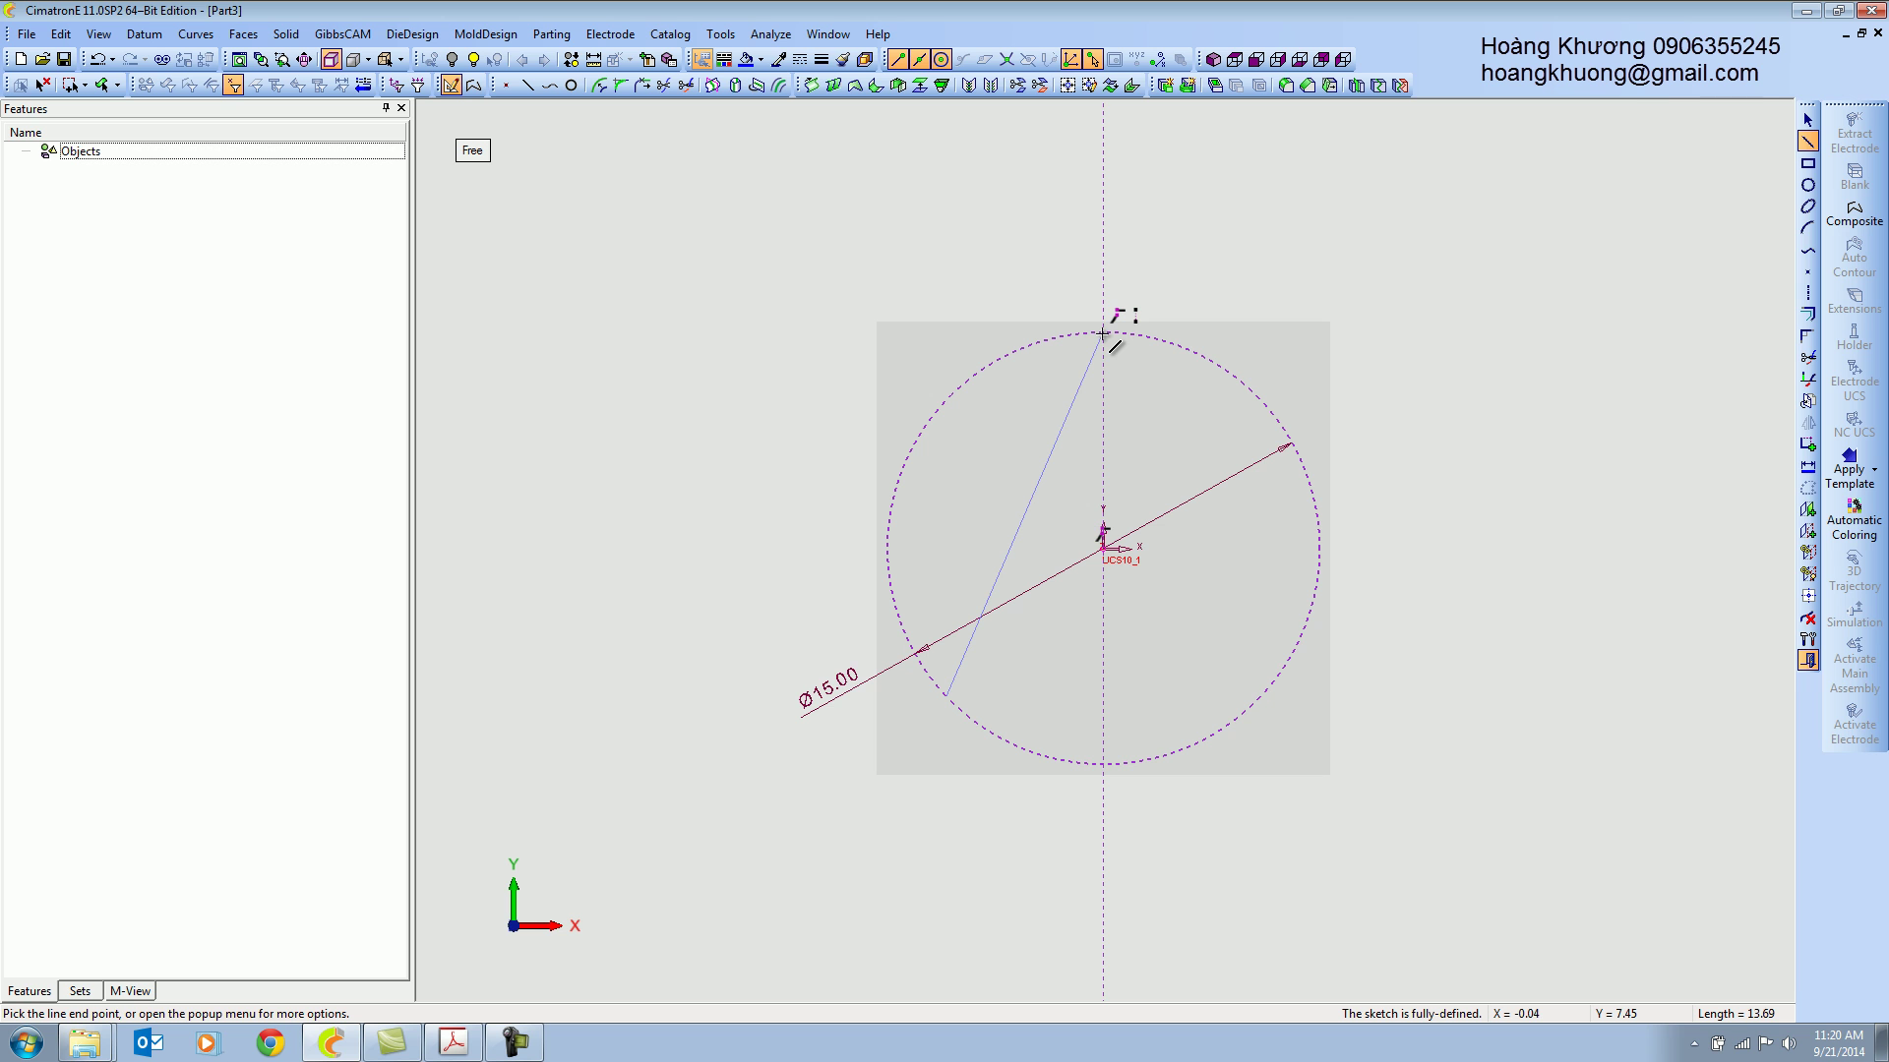
click(1103, 341)
click(1102, 340)
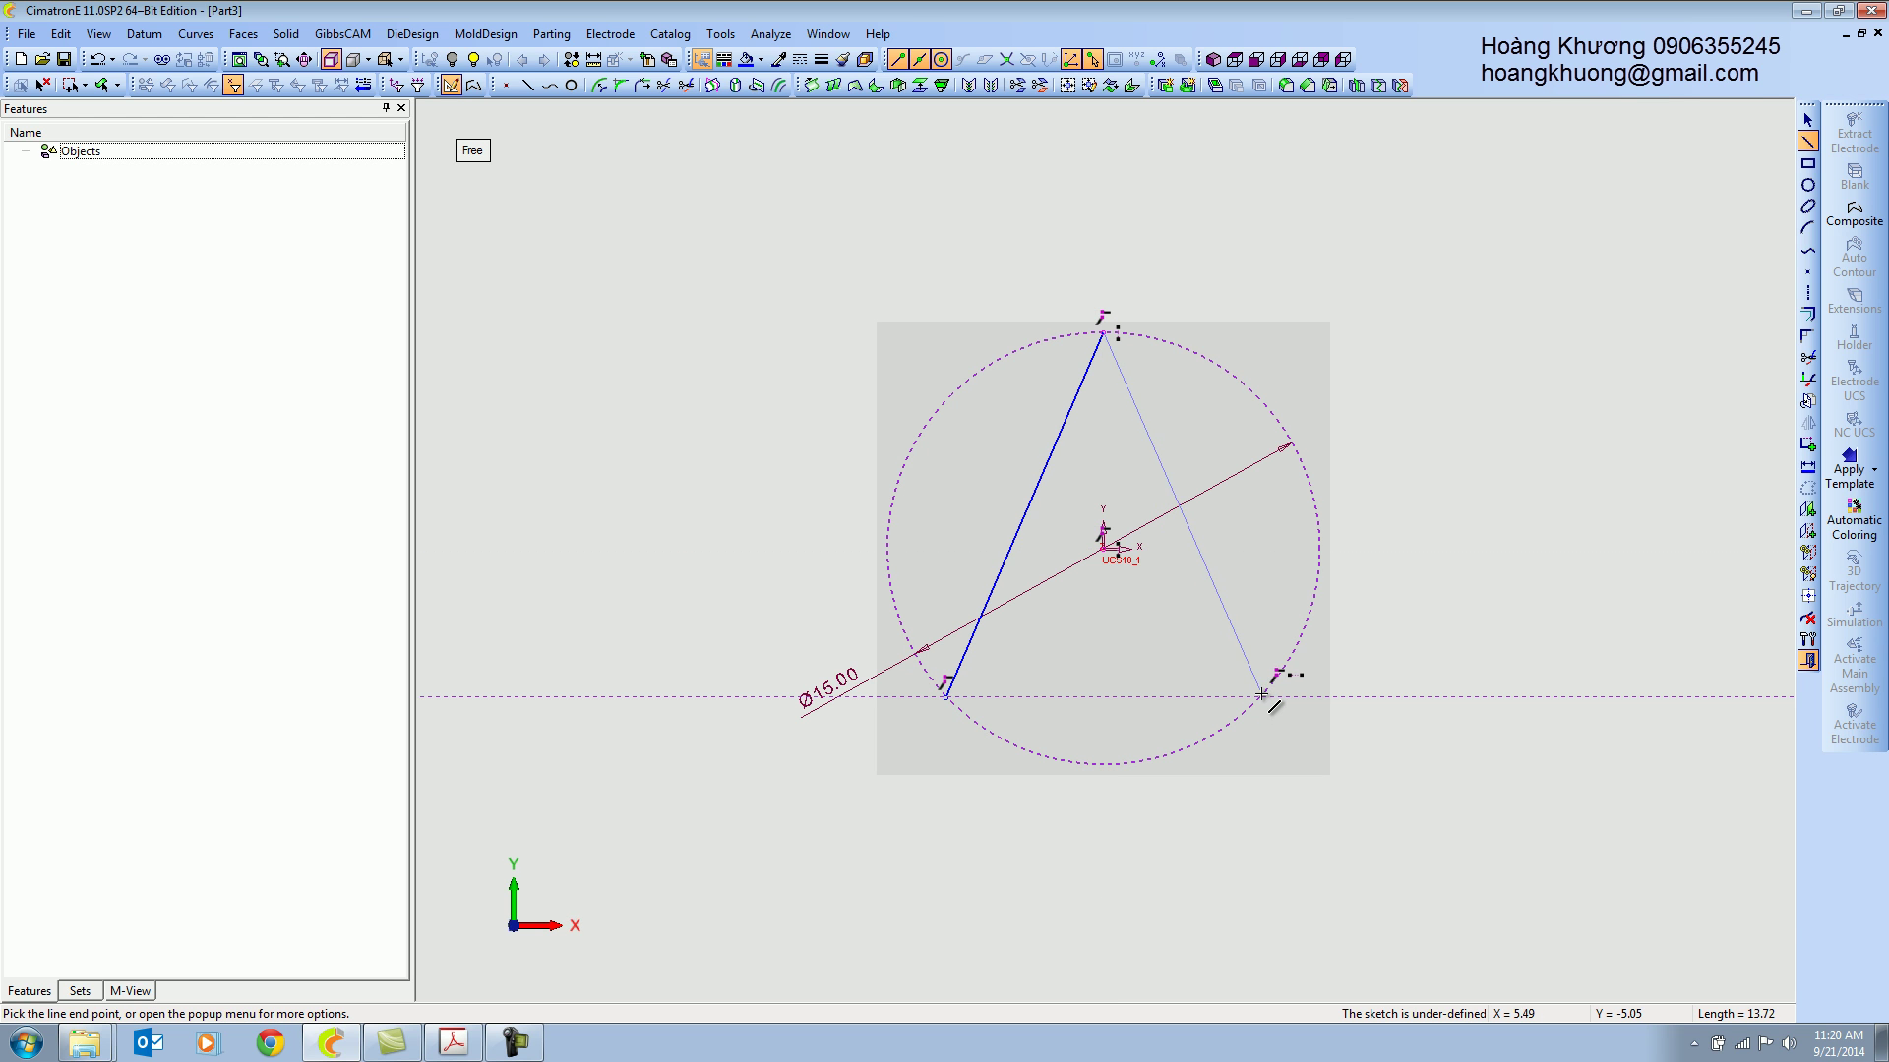
click(1260, 696)
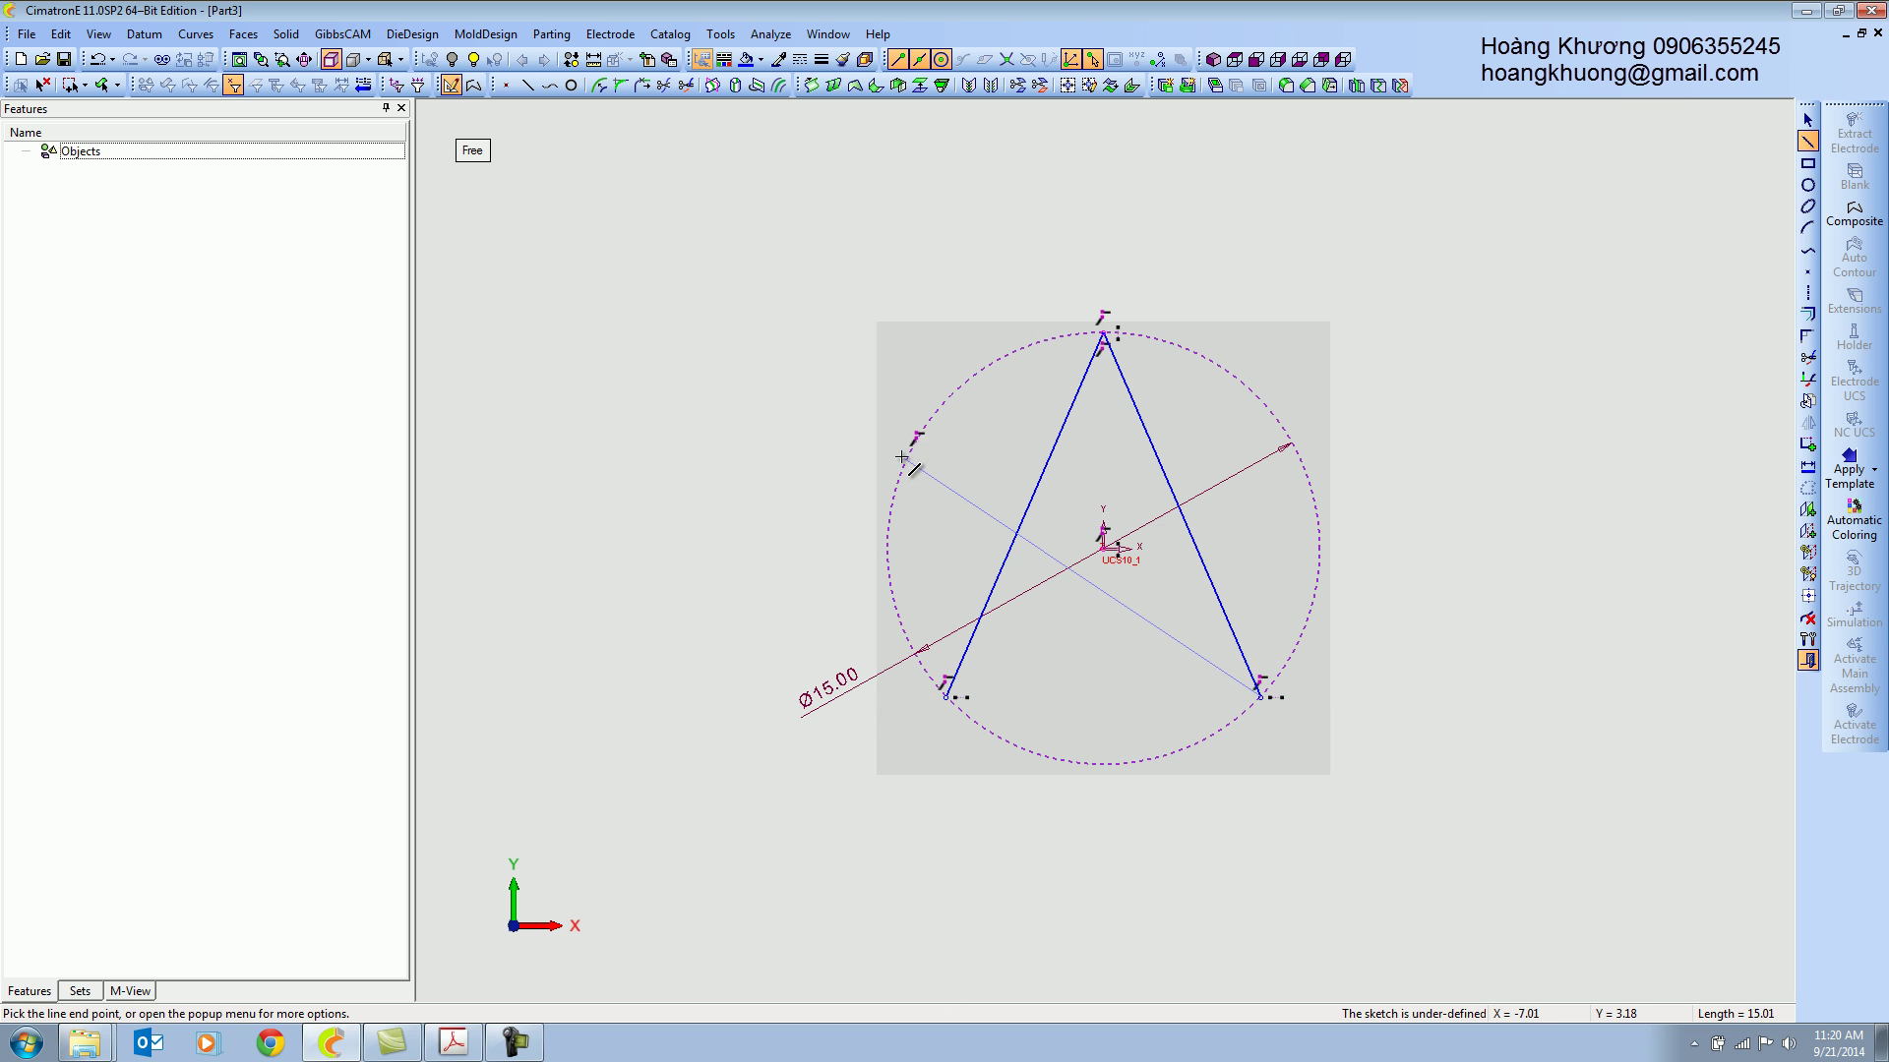
click(905, 459)
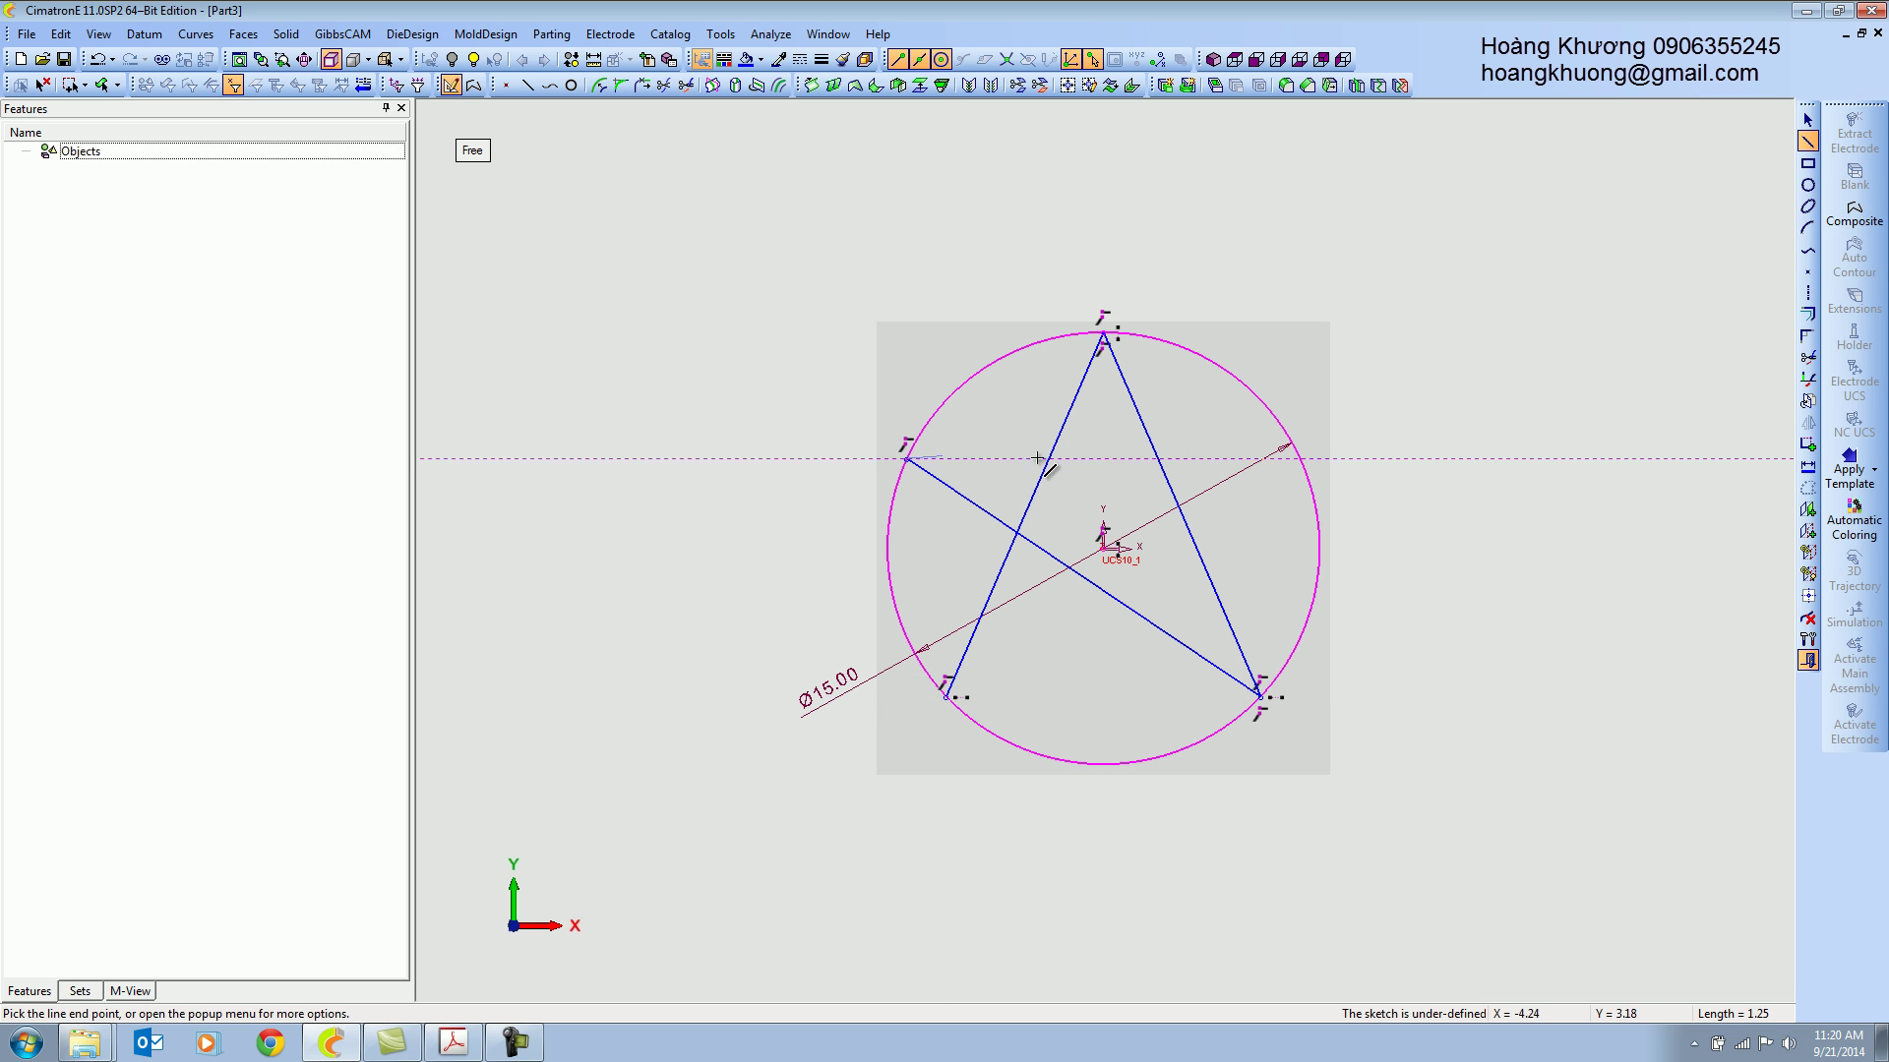
click(1299, 457)
click(946, 697)
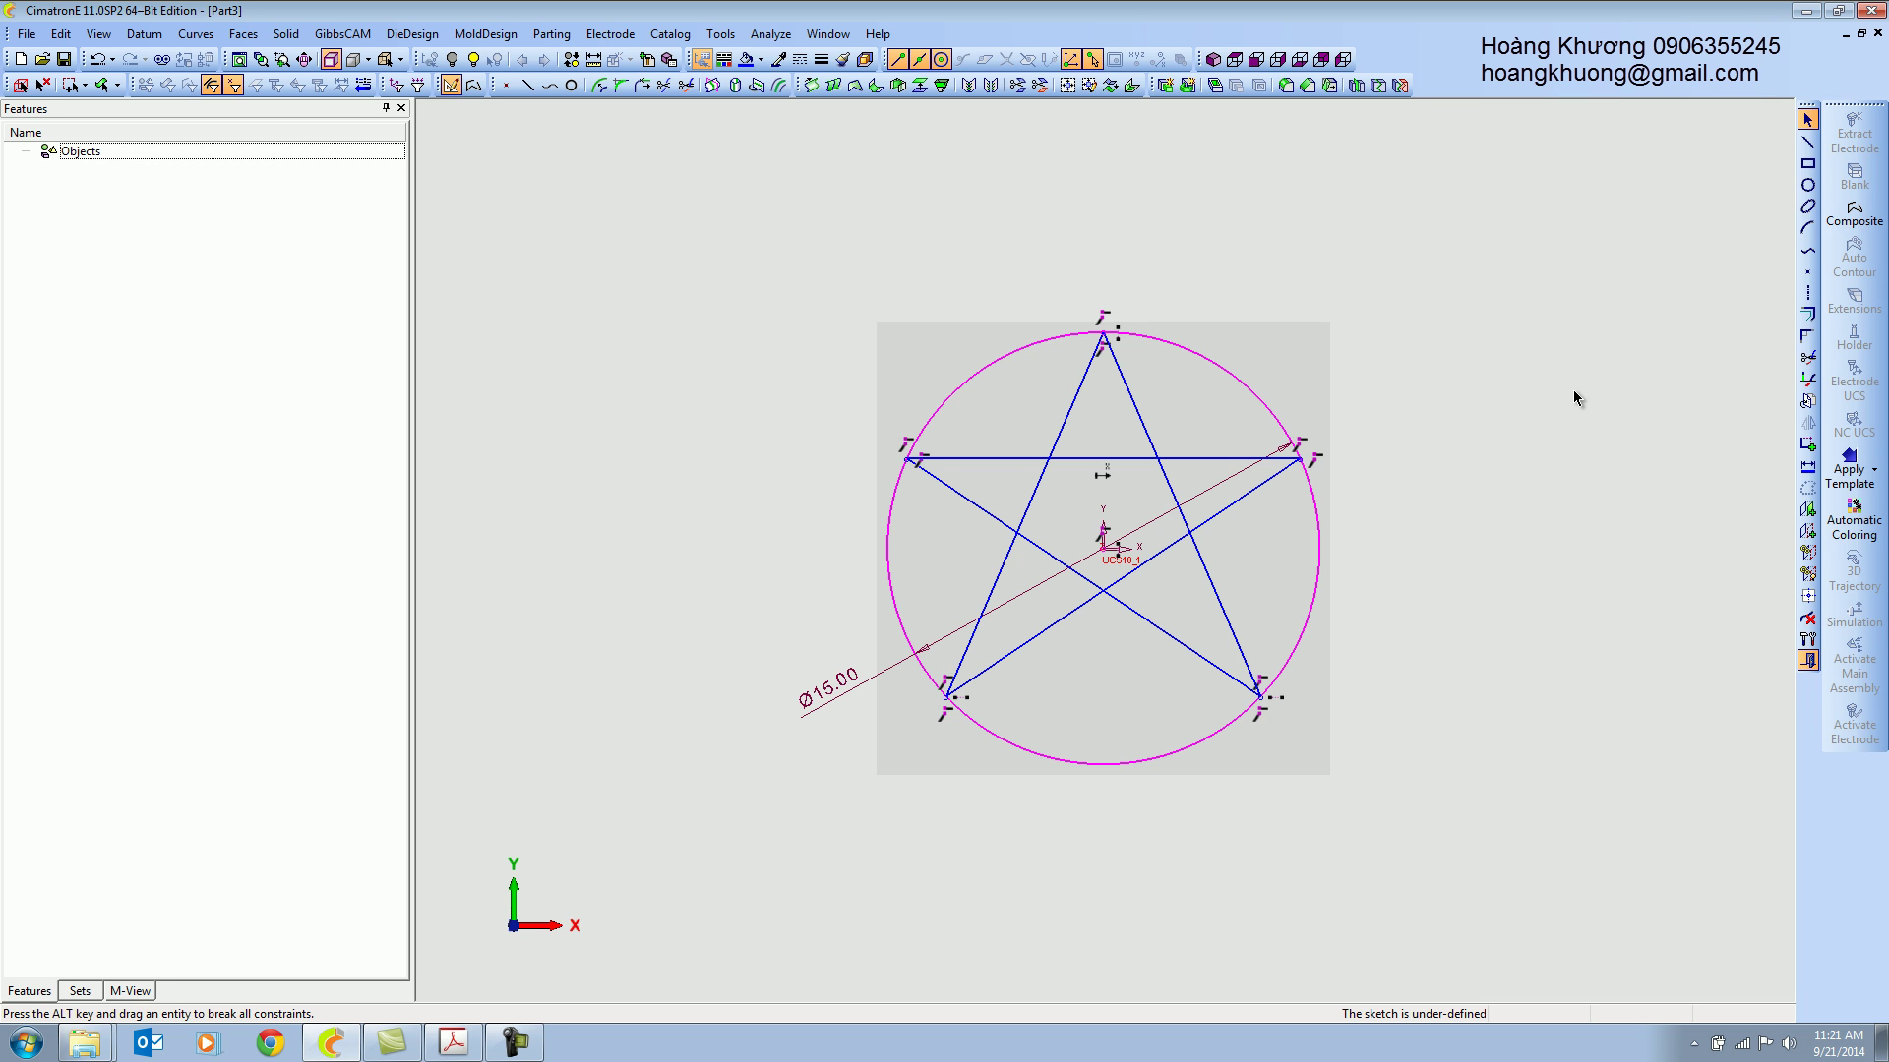
Apply an equal-length constraint to all five lines of the star.
click(1808, 443)
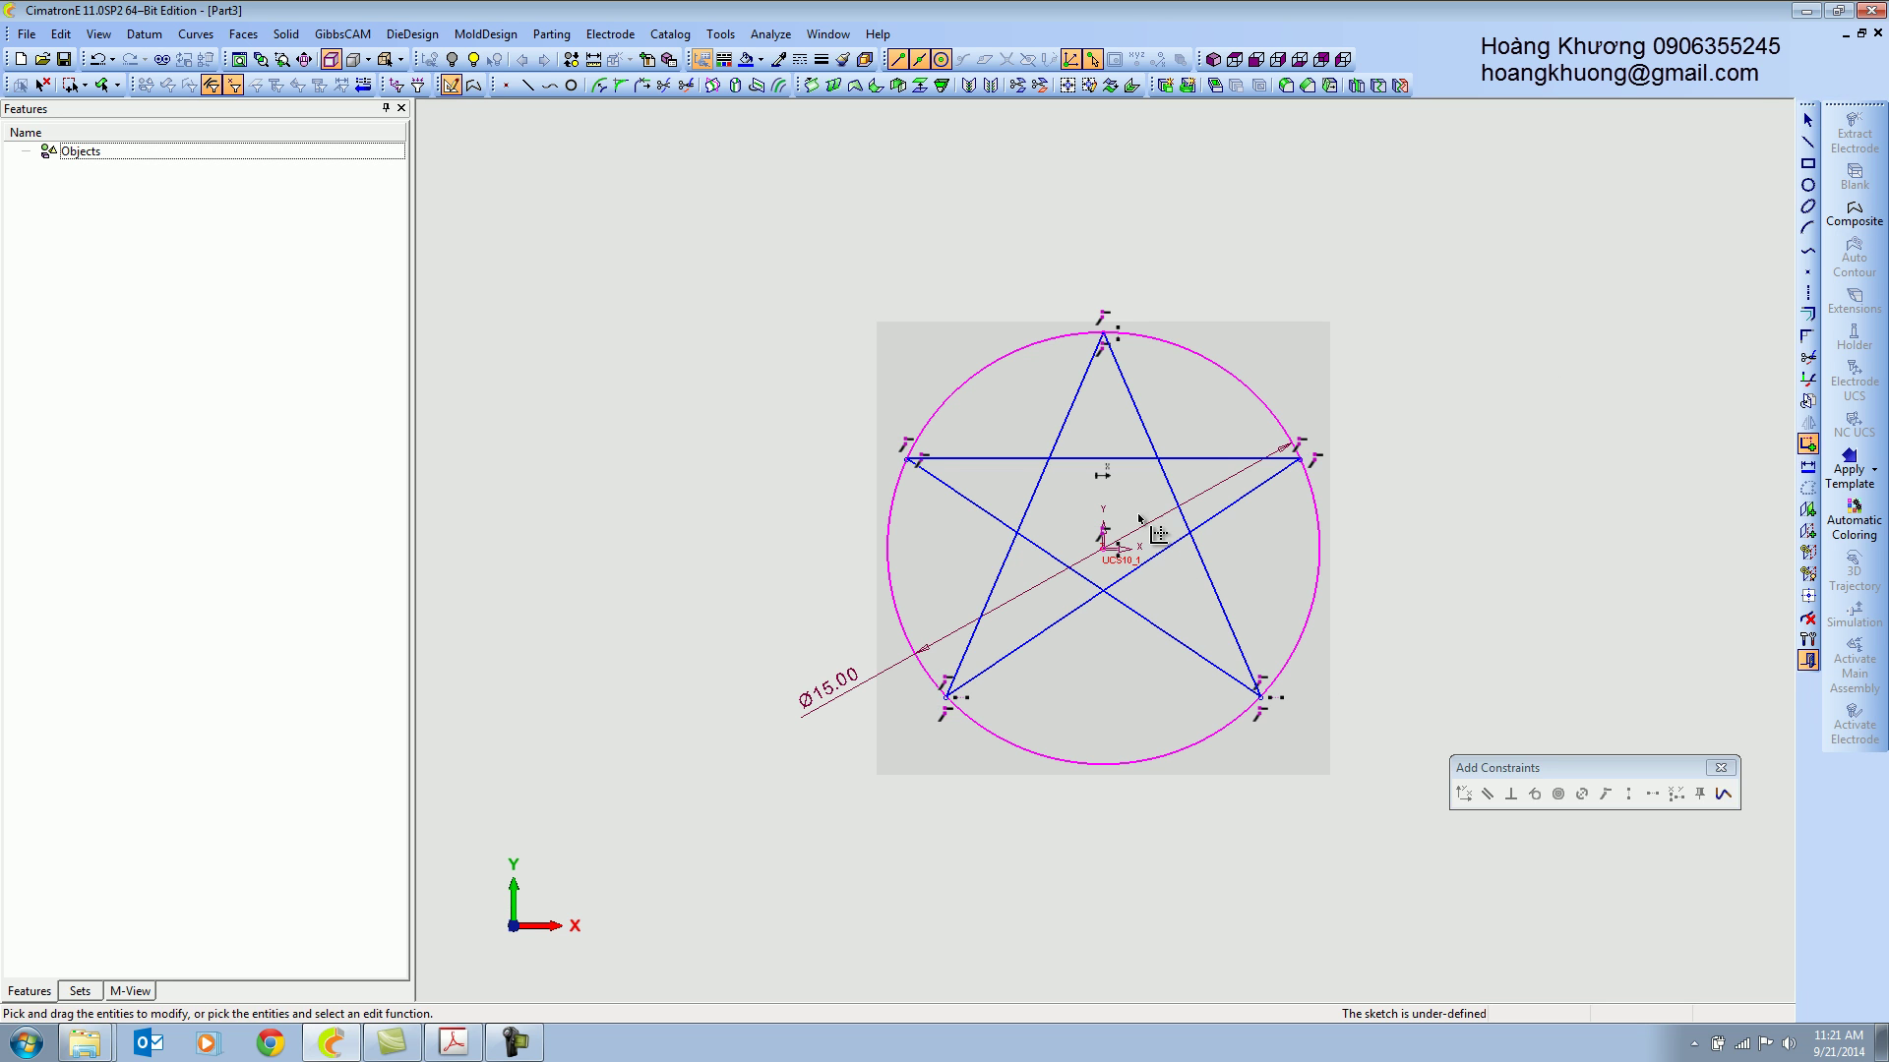
click(1079, 457)
click(1062, 436)
click(990, 512)
click(1060, 622)
click(1215, 590)
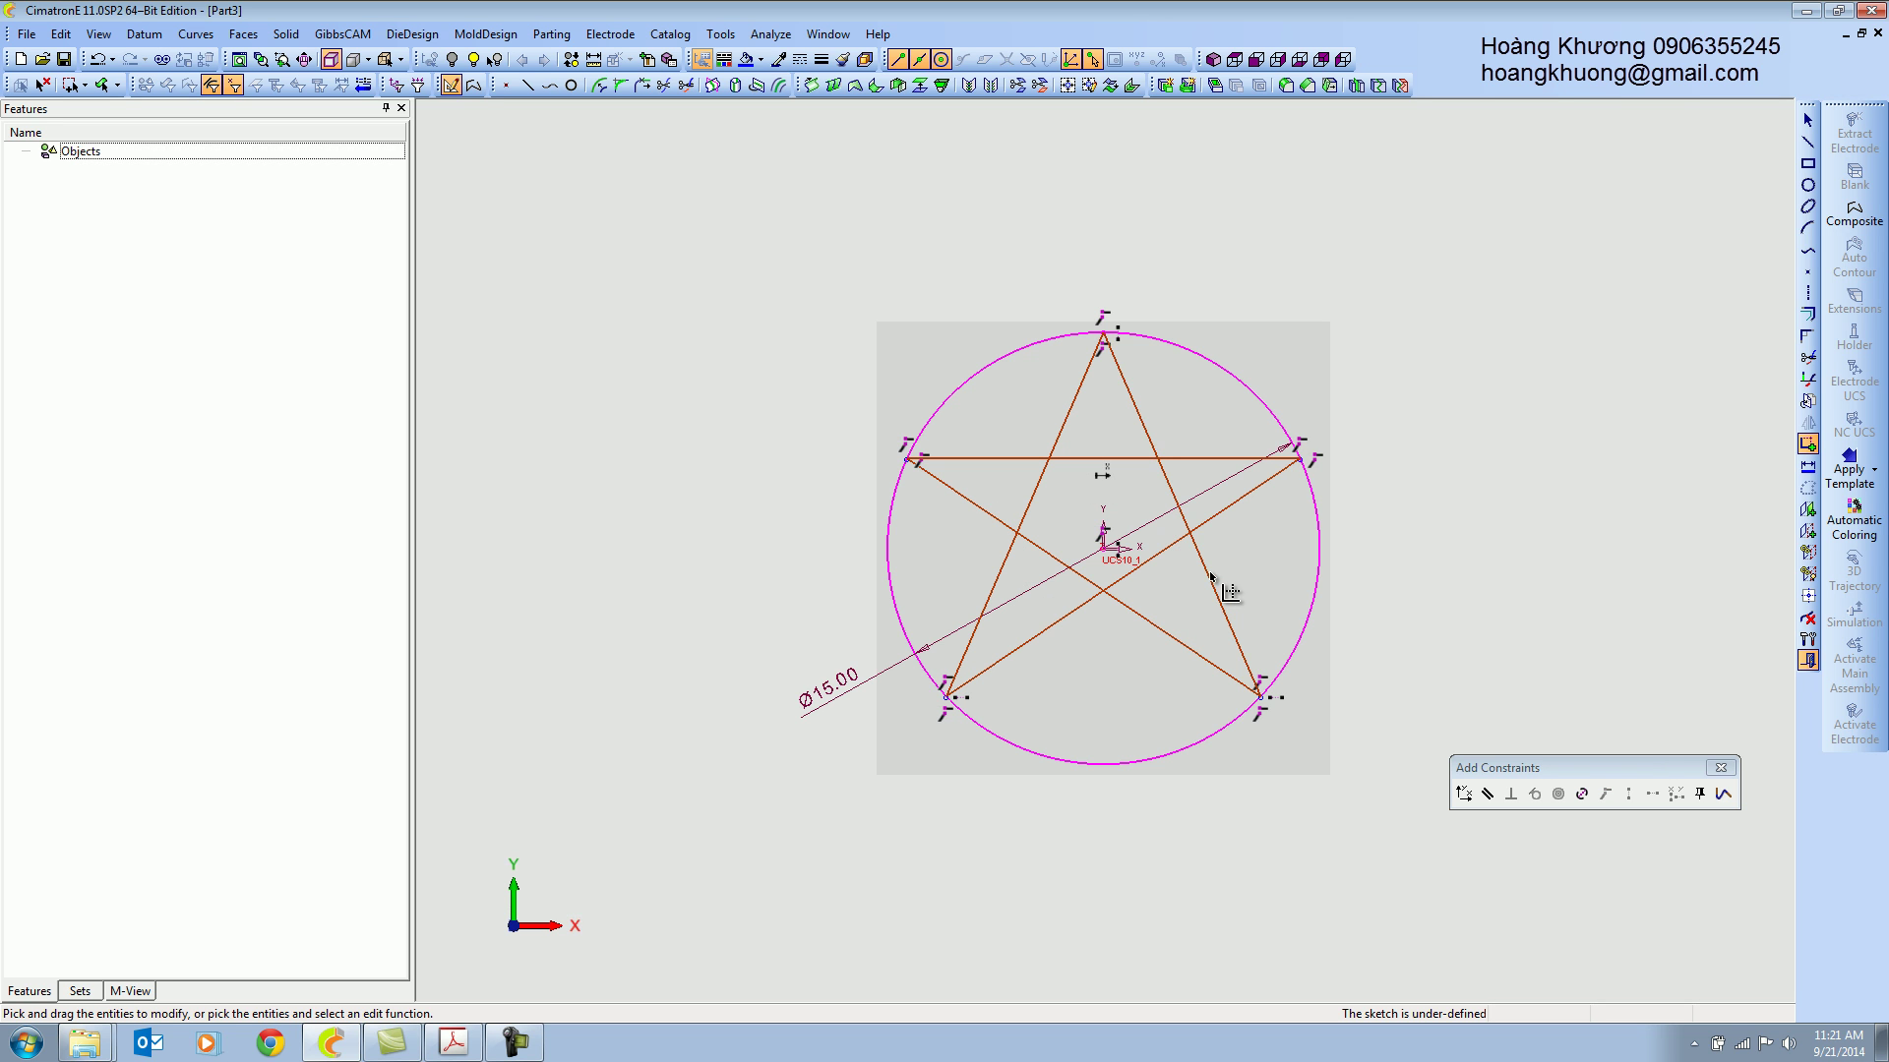
click(1580, 795)
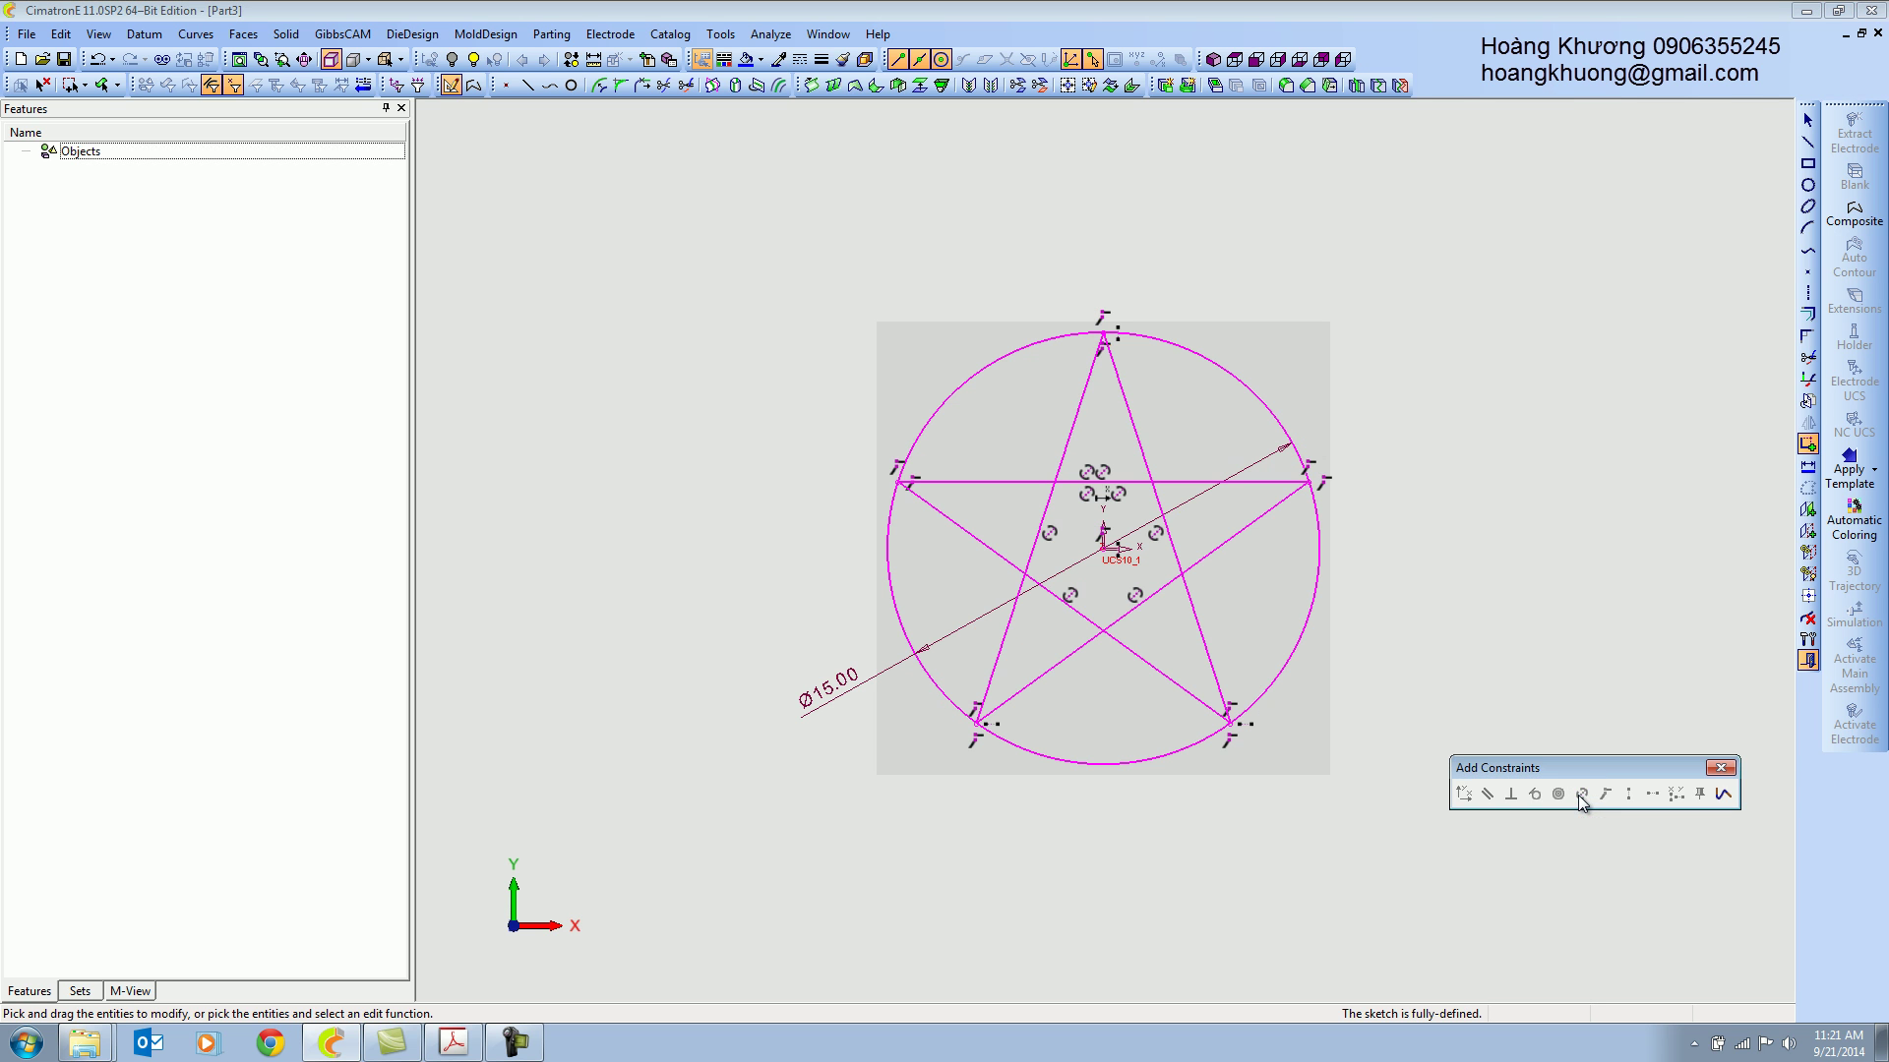
key(Escape)
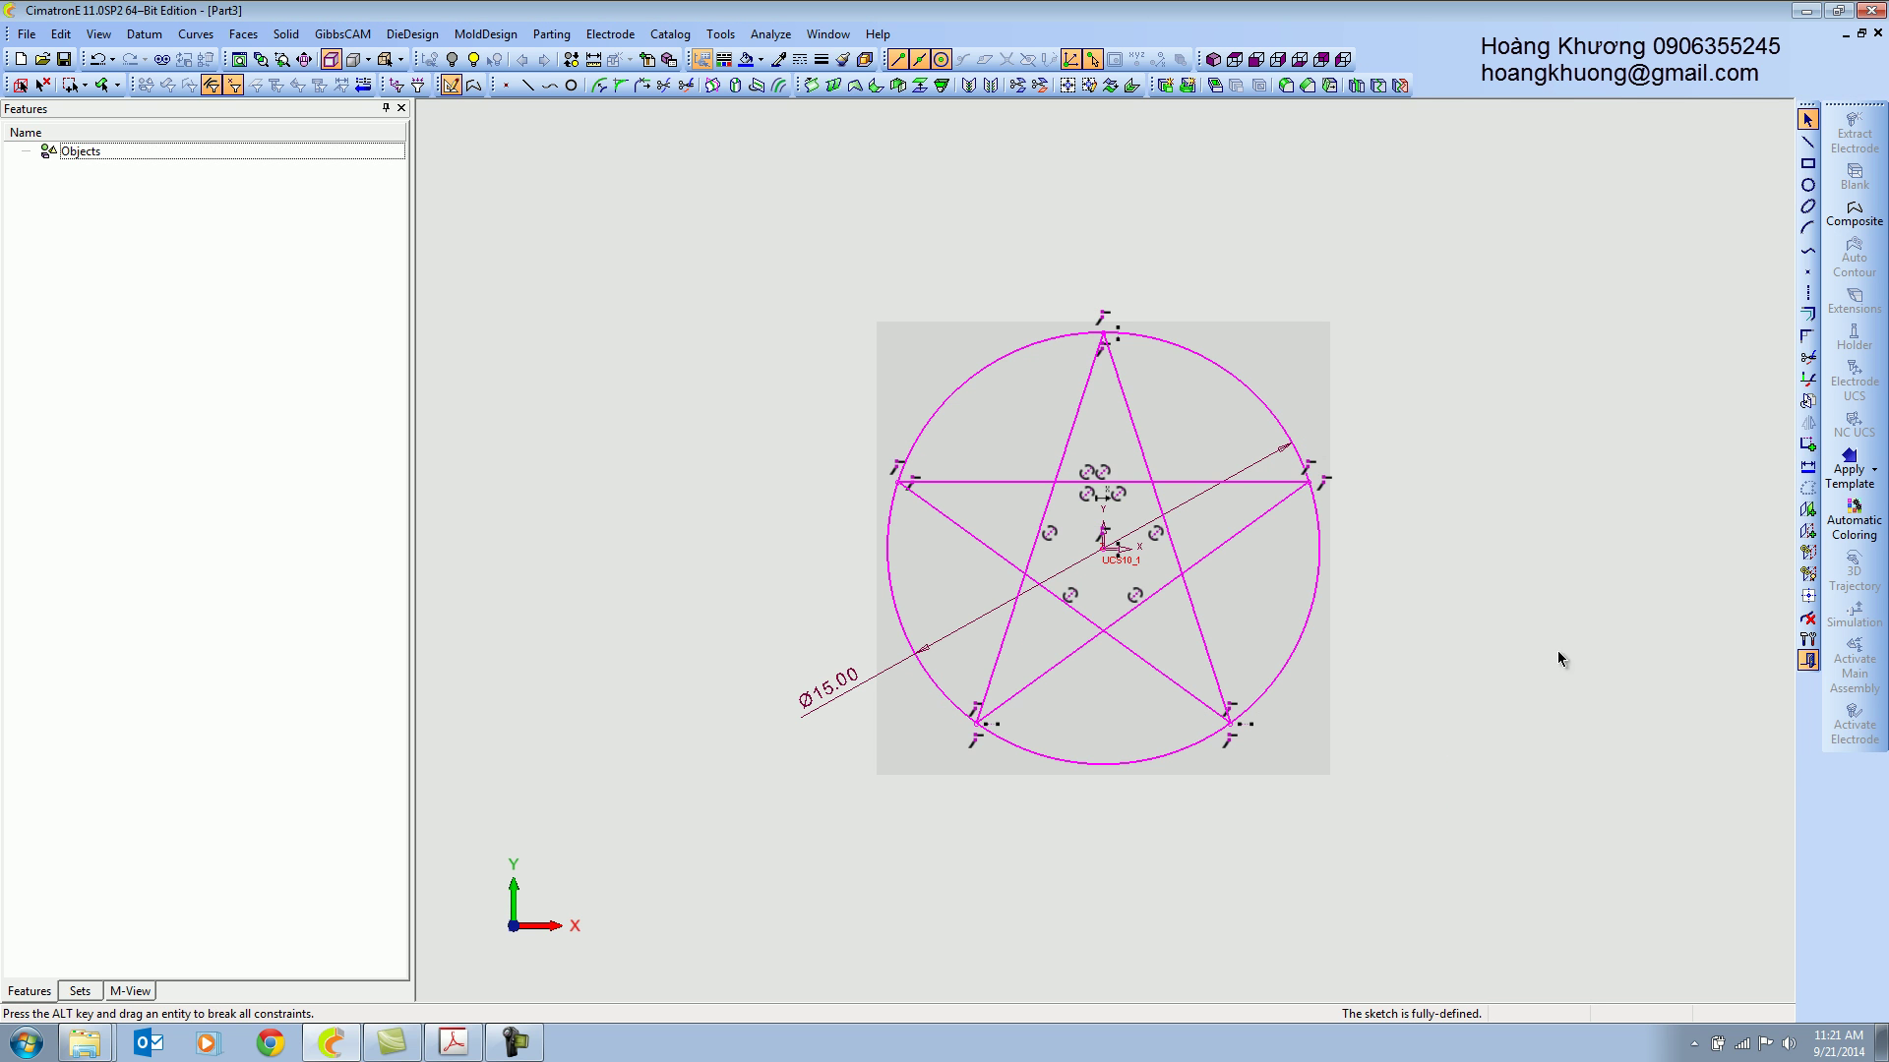
Trim away the five inner line segments of the star to leave only its outline.
scroll(1558, 560, up, 3)
middle_drag(1551, 473, 1497, 456)
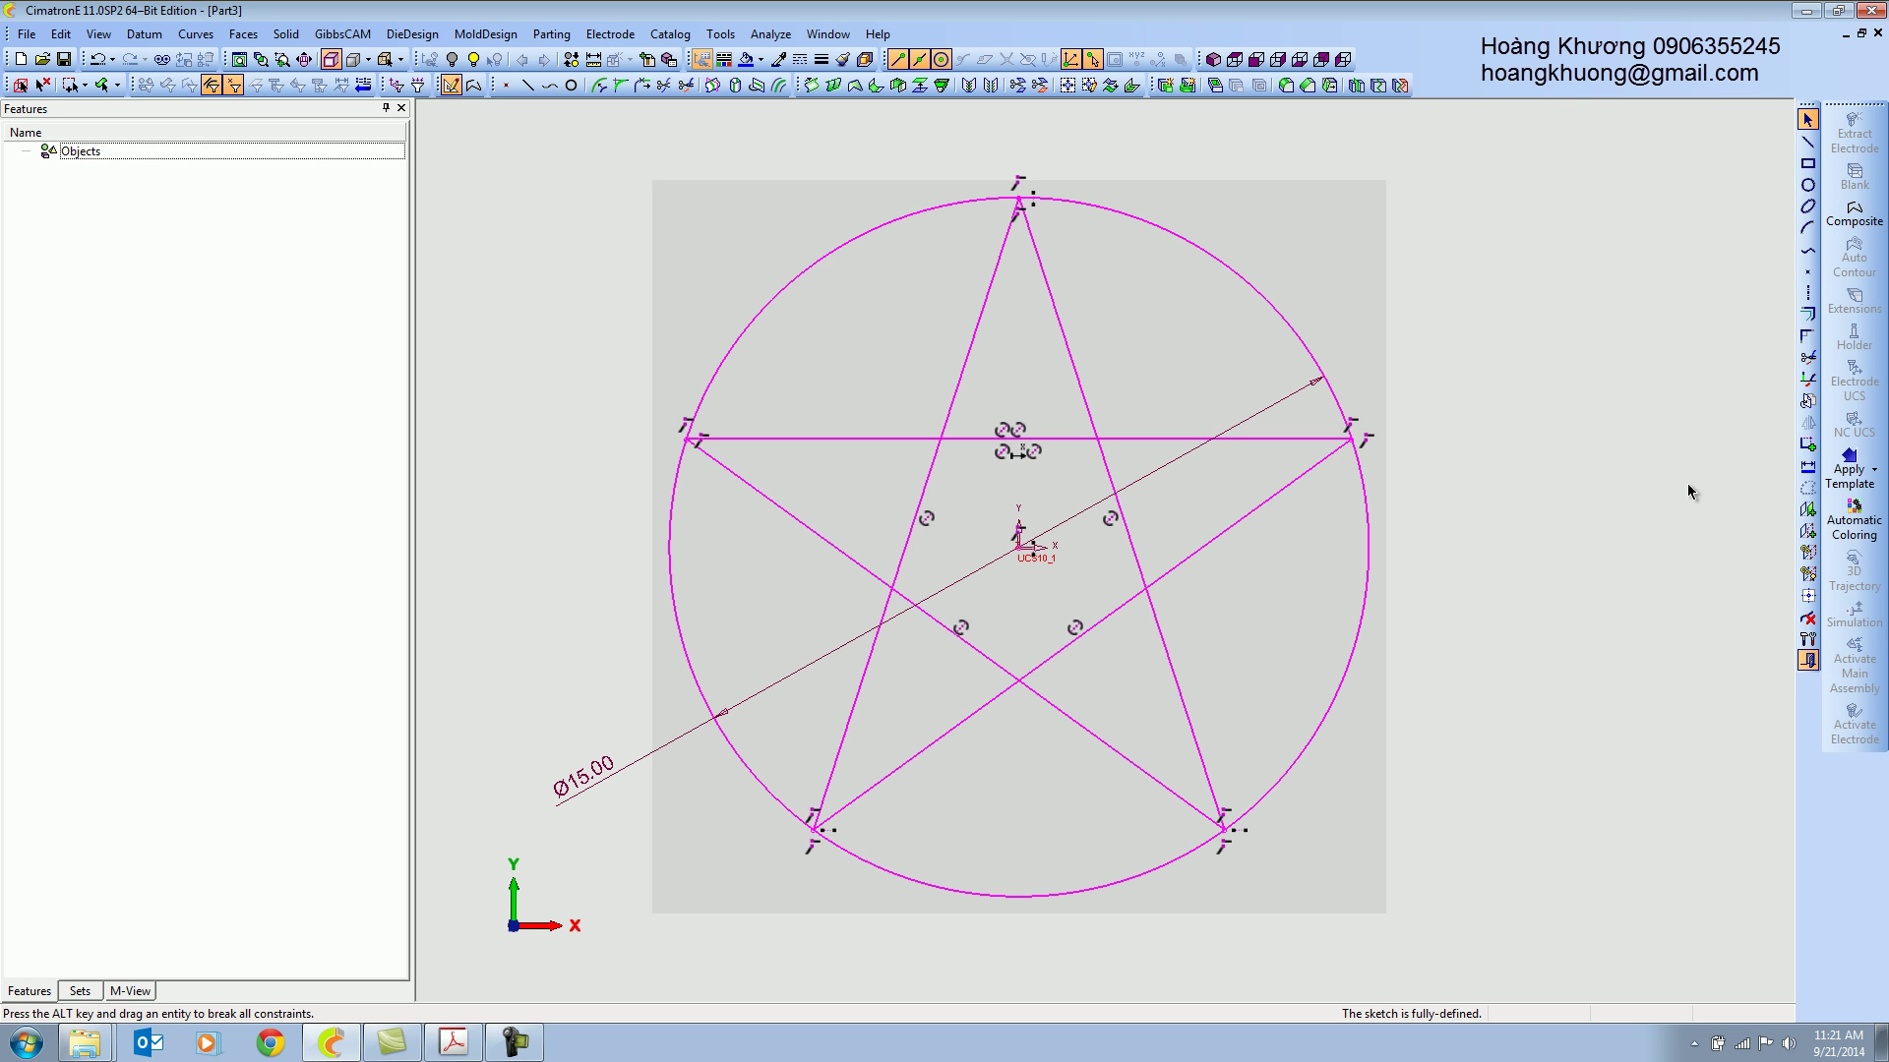
click(1808, 360)
click(1062, 445)
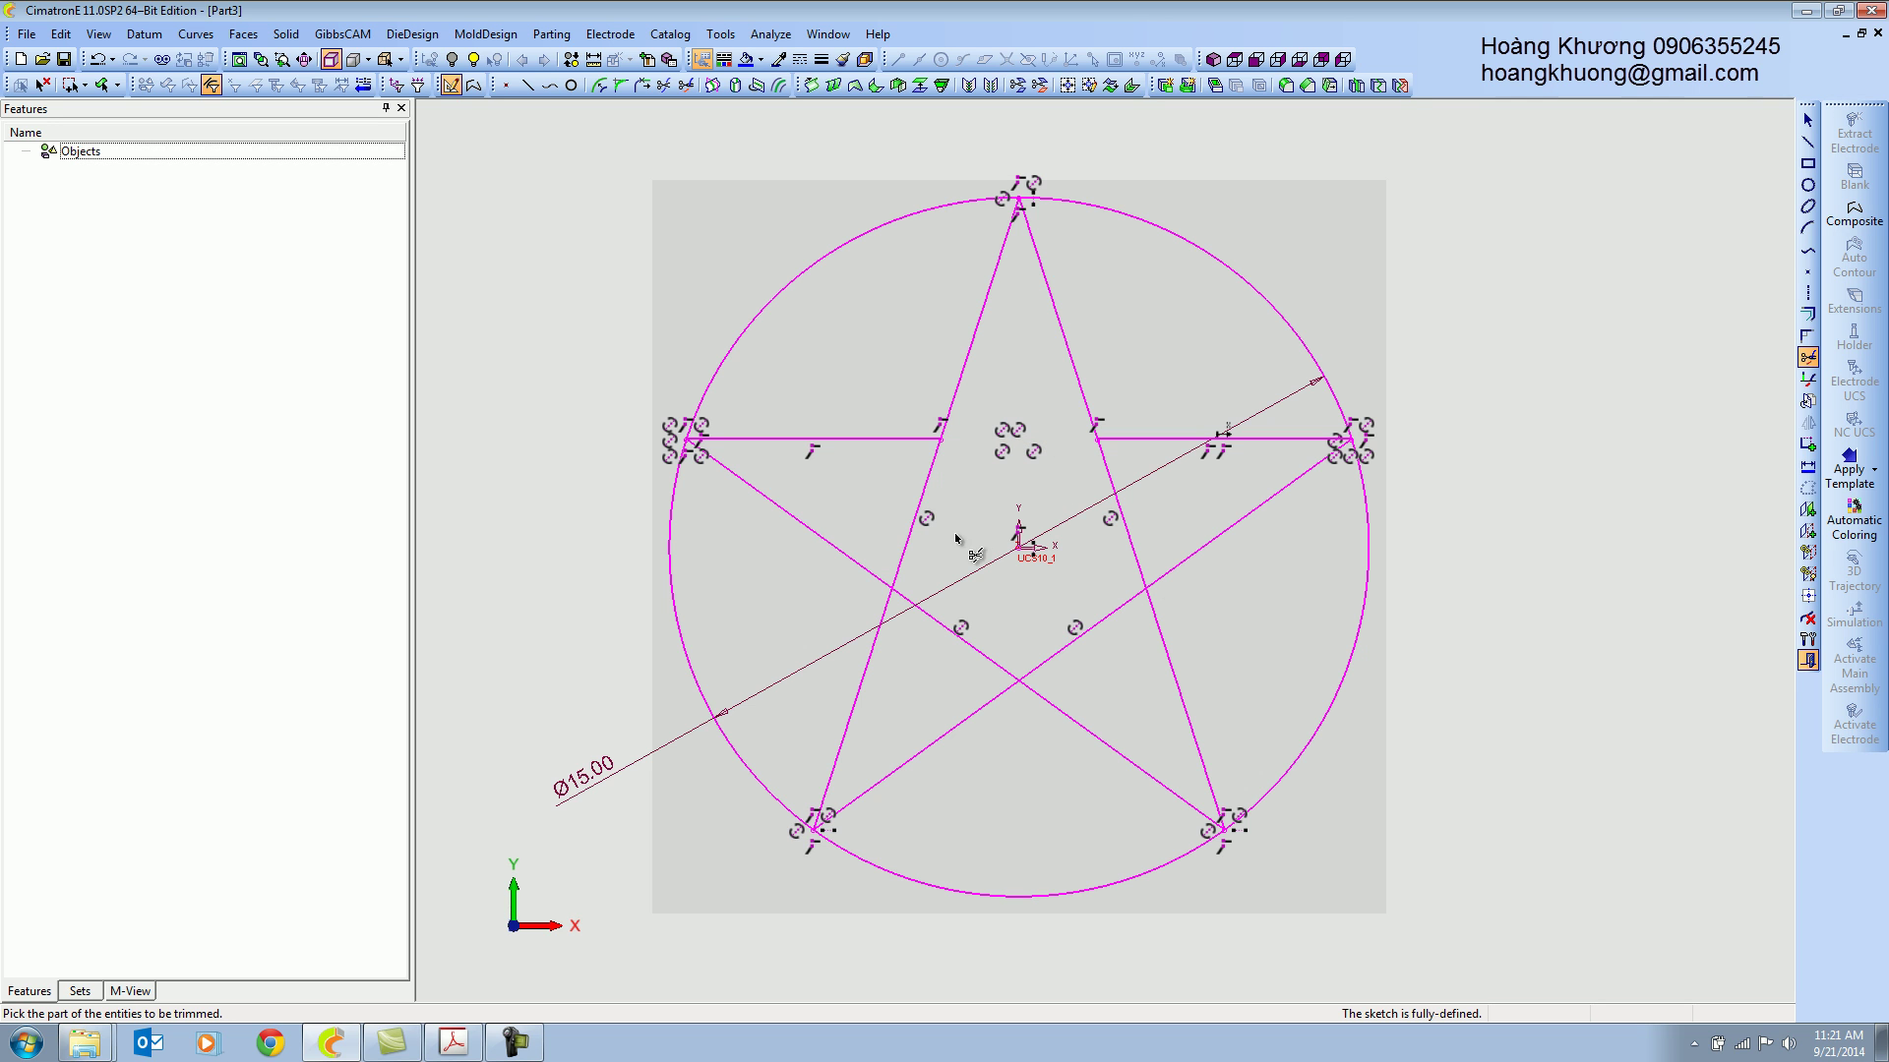
click(918, 516)
click(954, 637)
click(1077, 645)
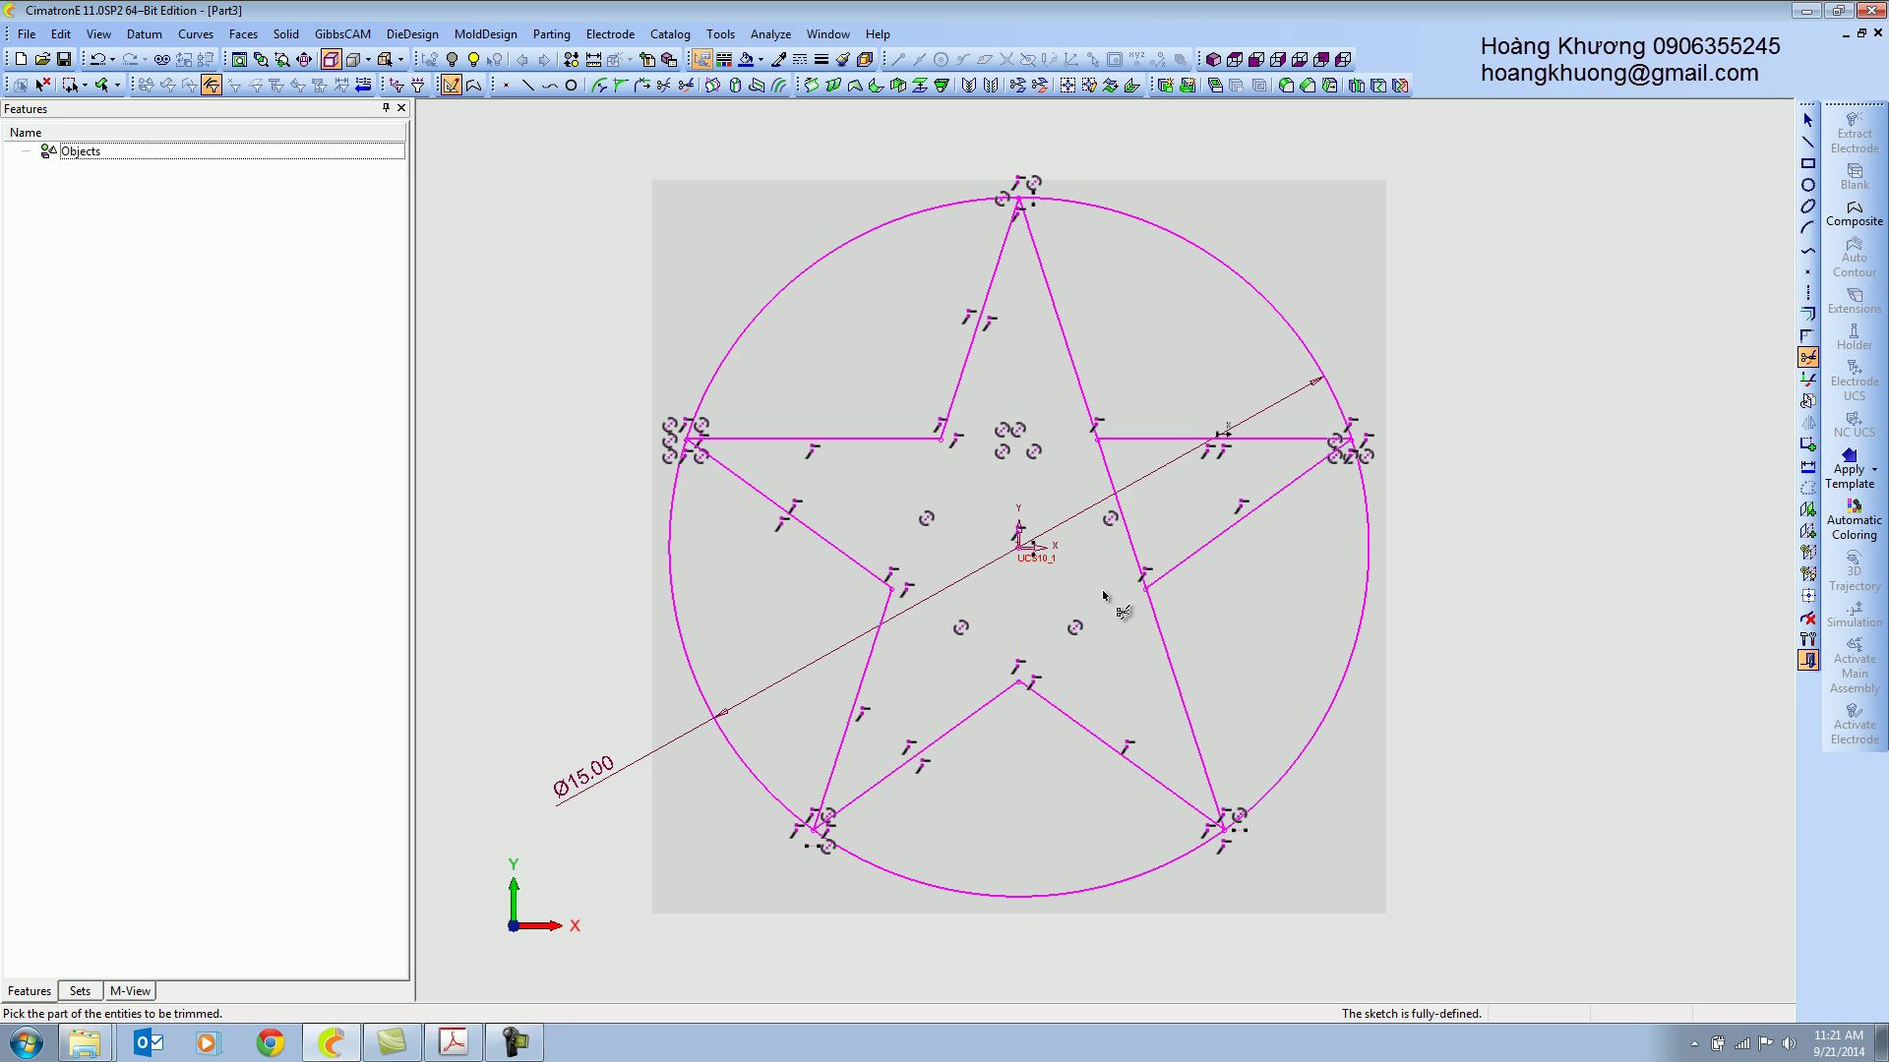
click(1127, 531)
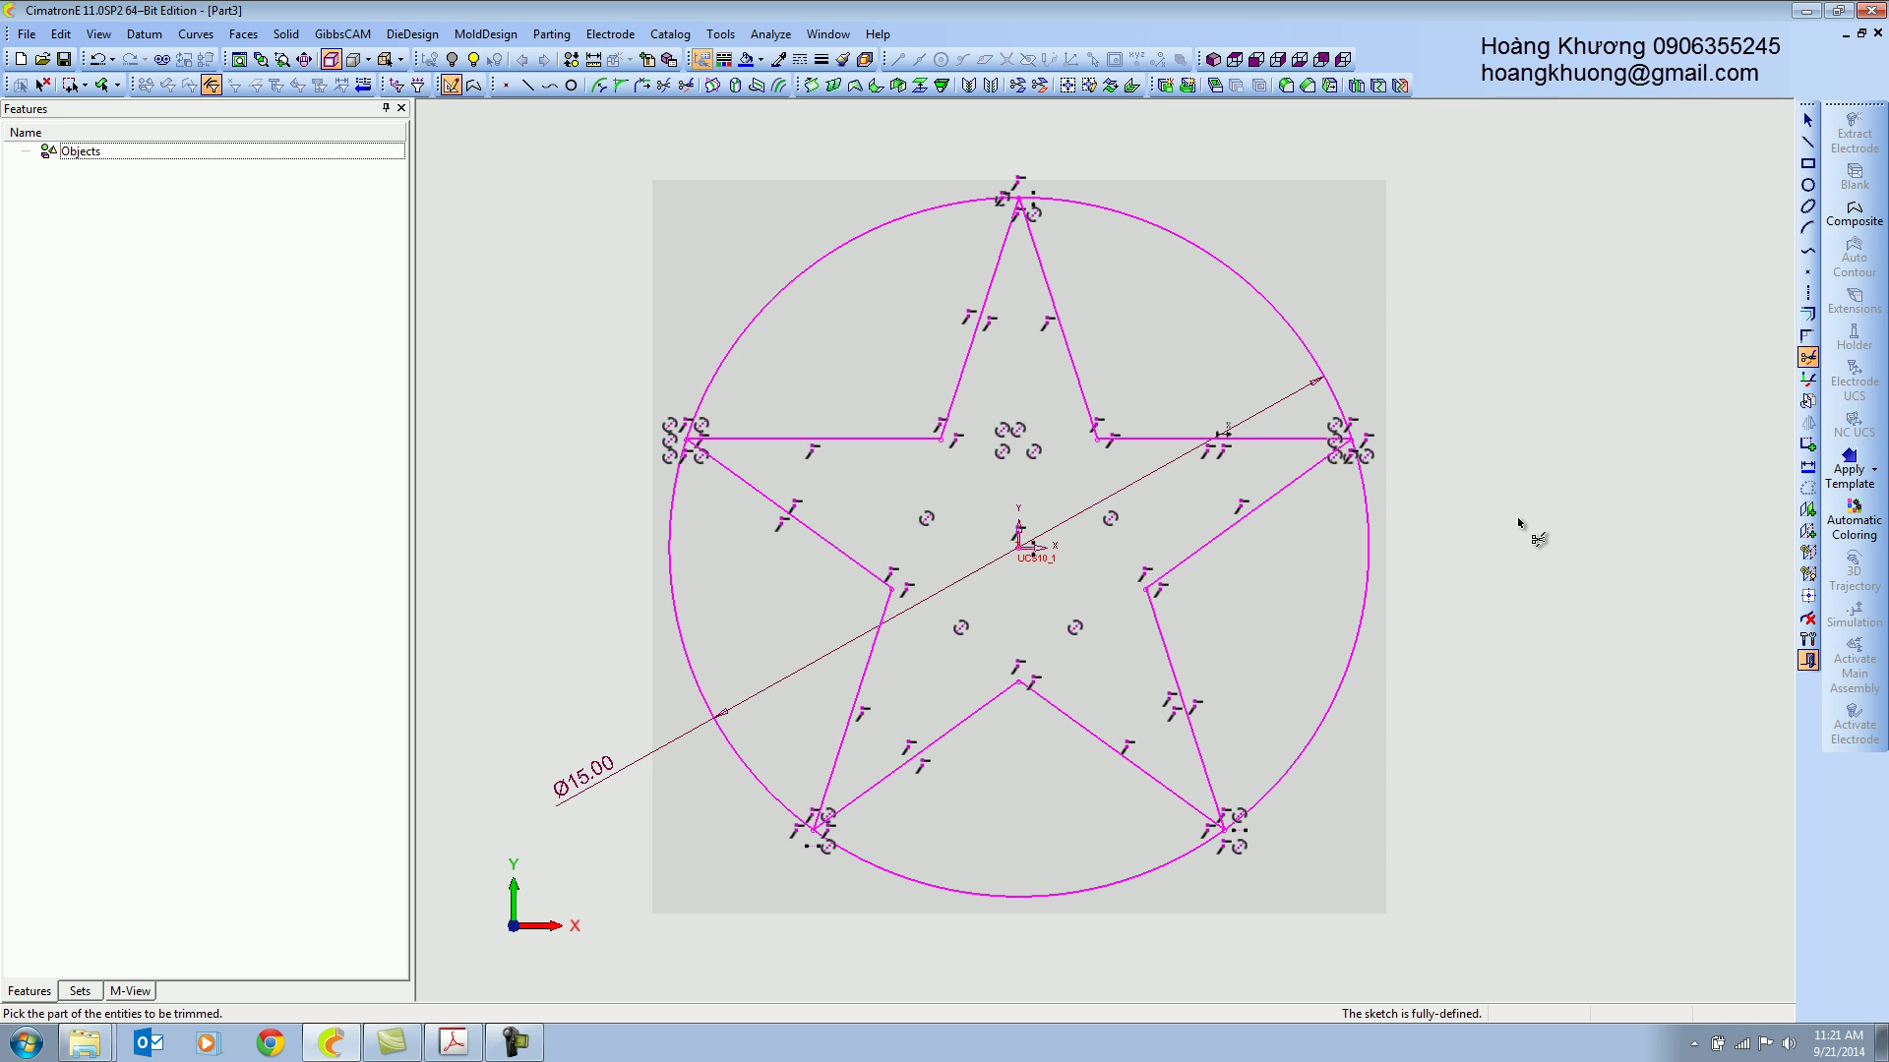
key(Escape)
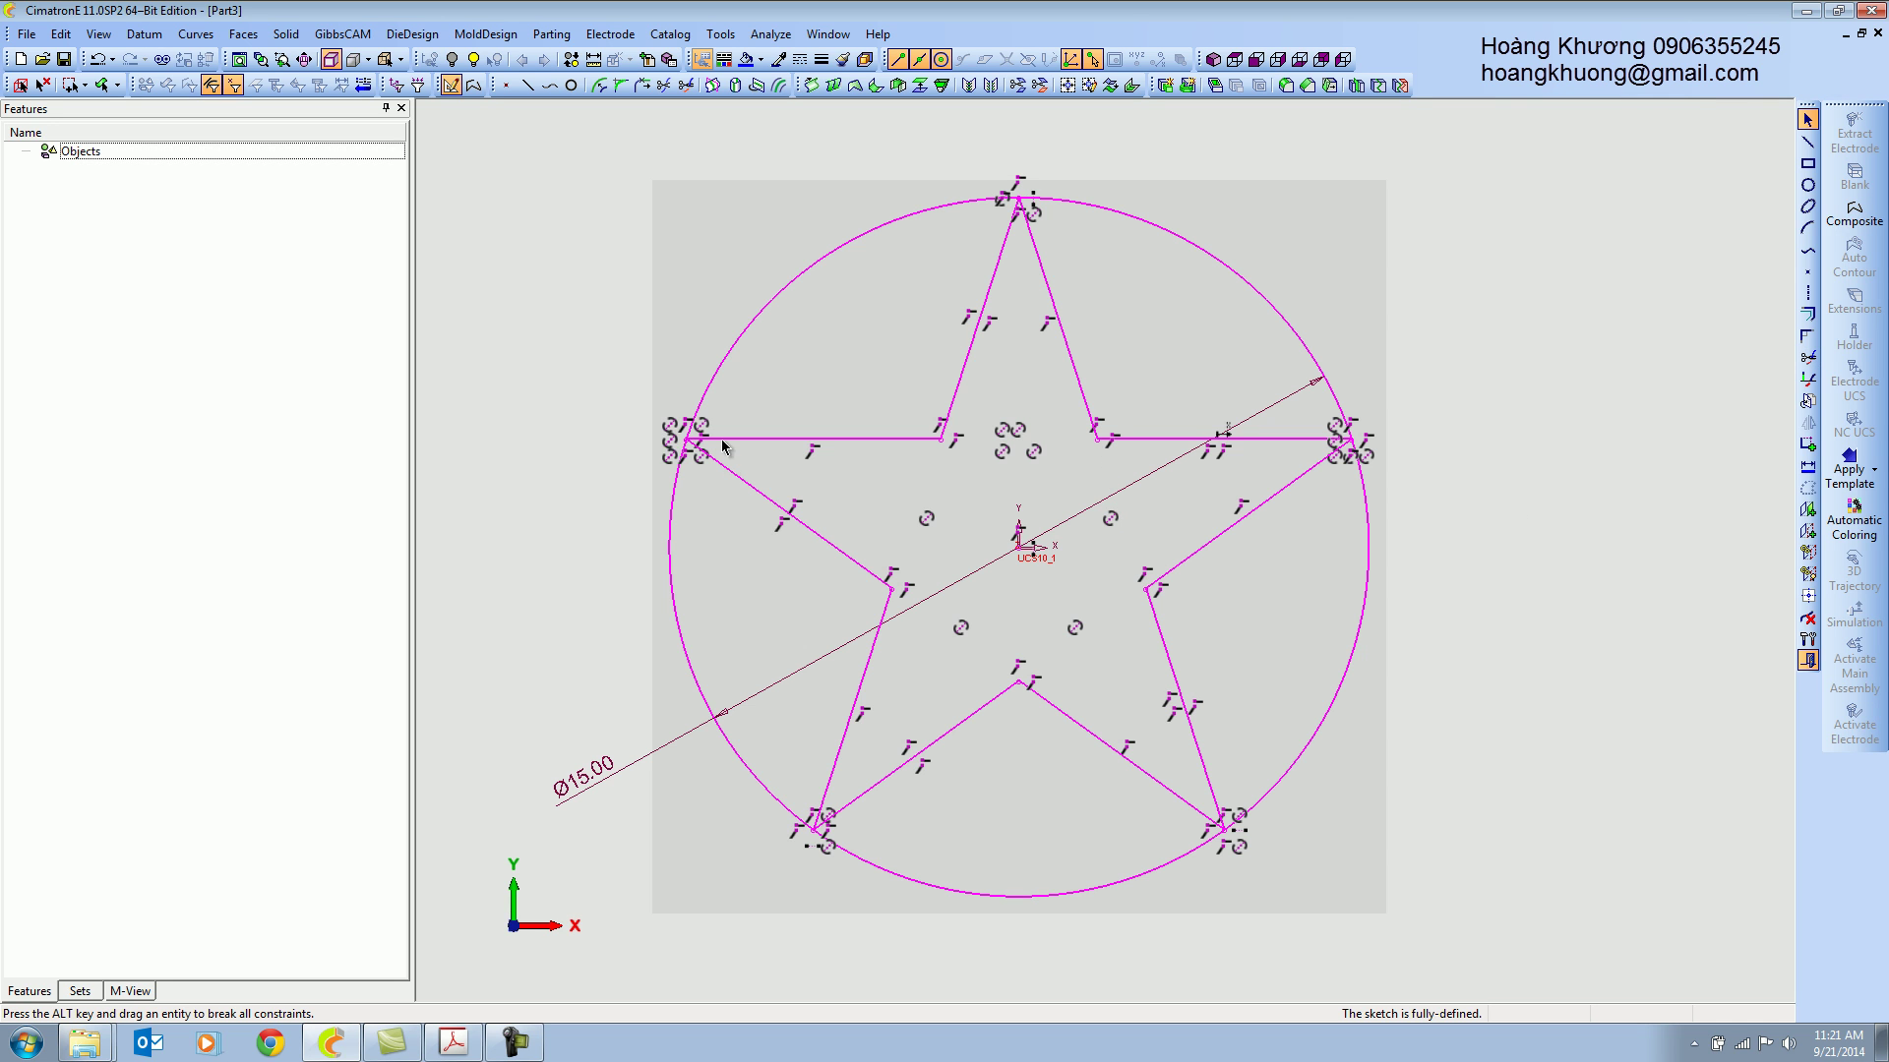
Hide the sketch constraint symbols and move the circle's diameter dimension to its upper-right side.
right_click(1540, 386)
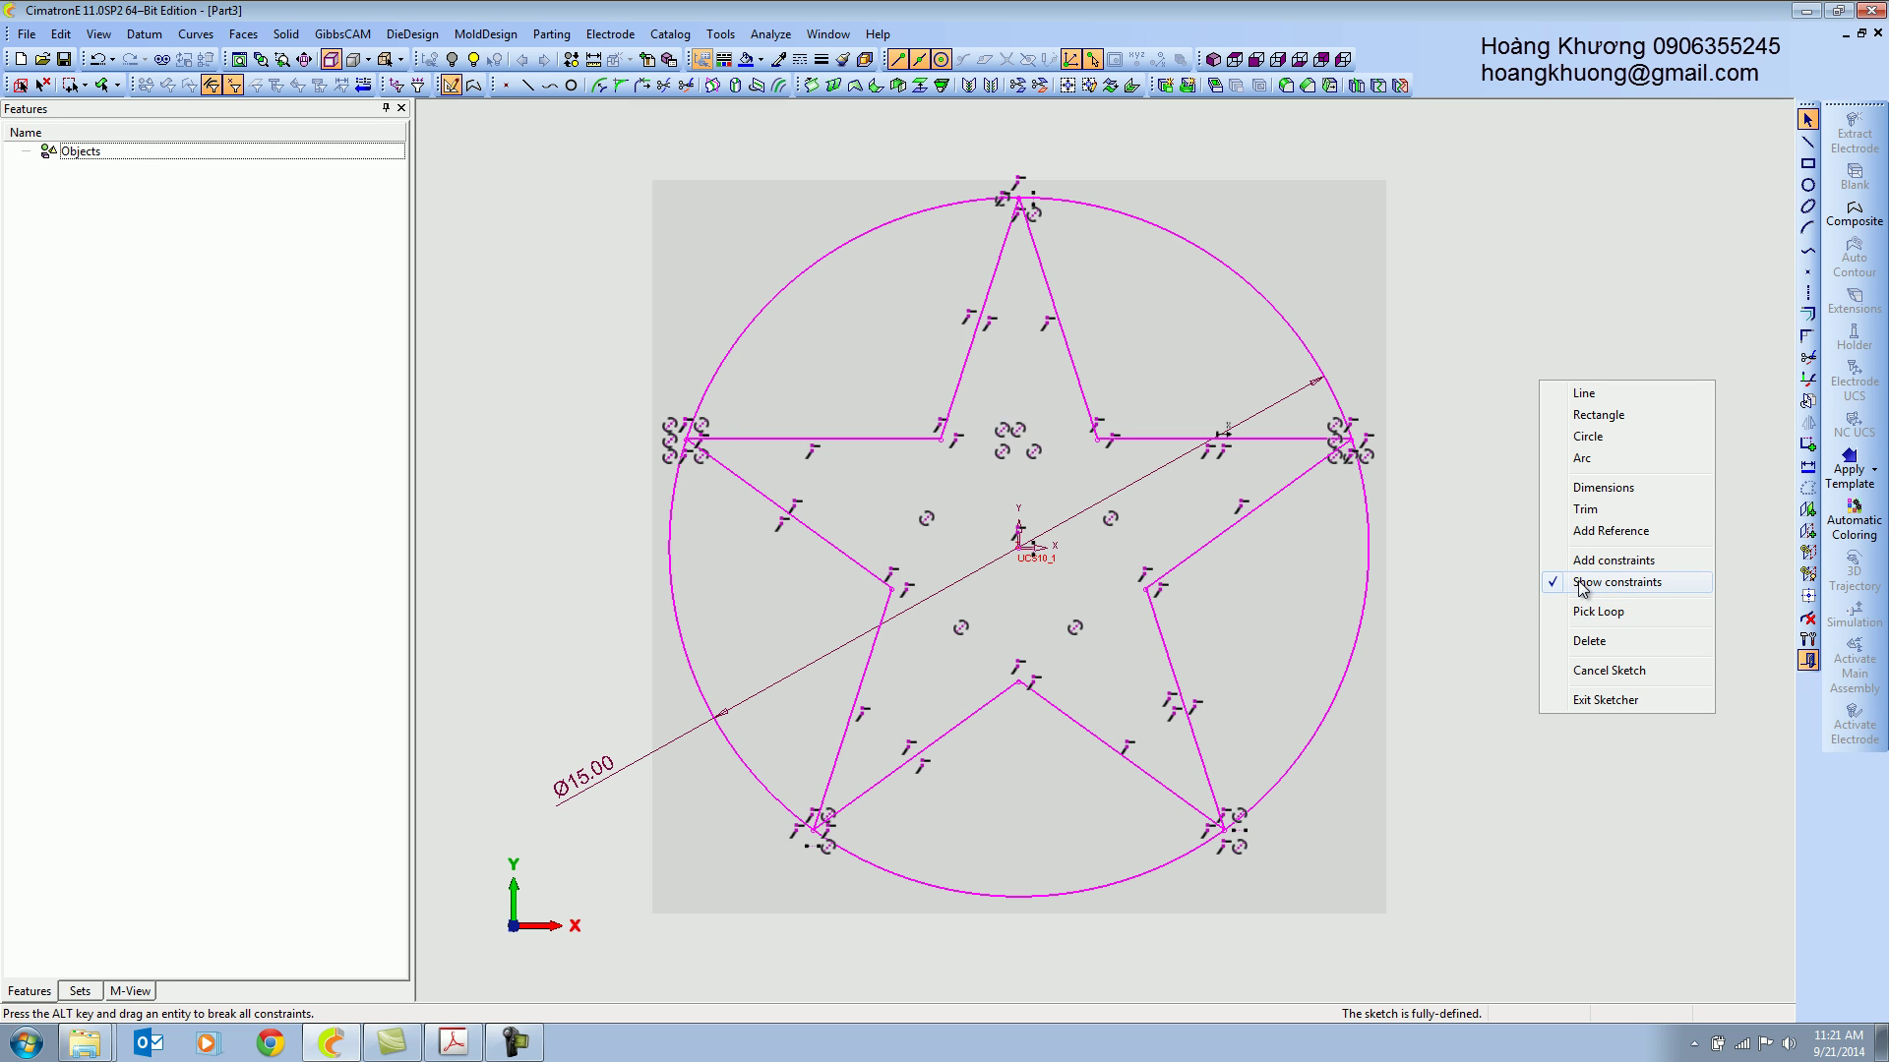
click(1605, 590)
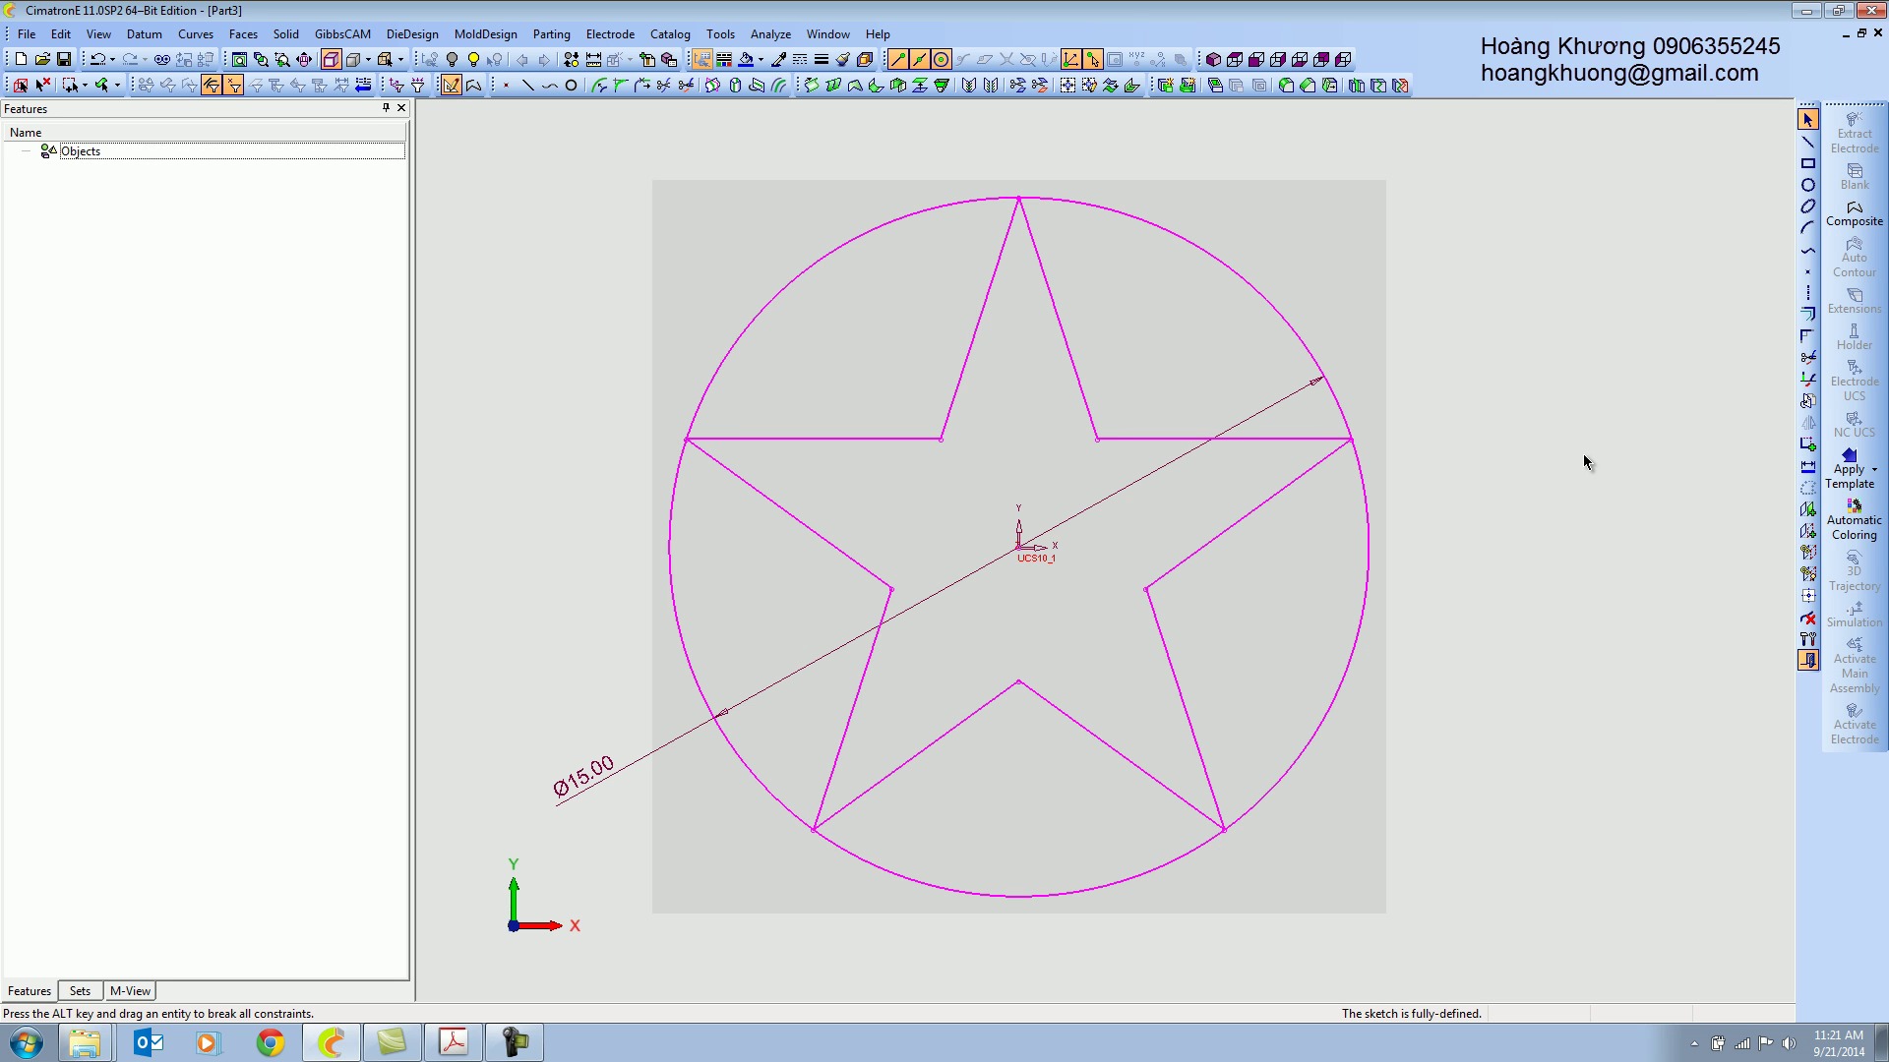
drag(583, 772, 1323, 264)
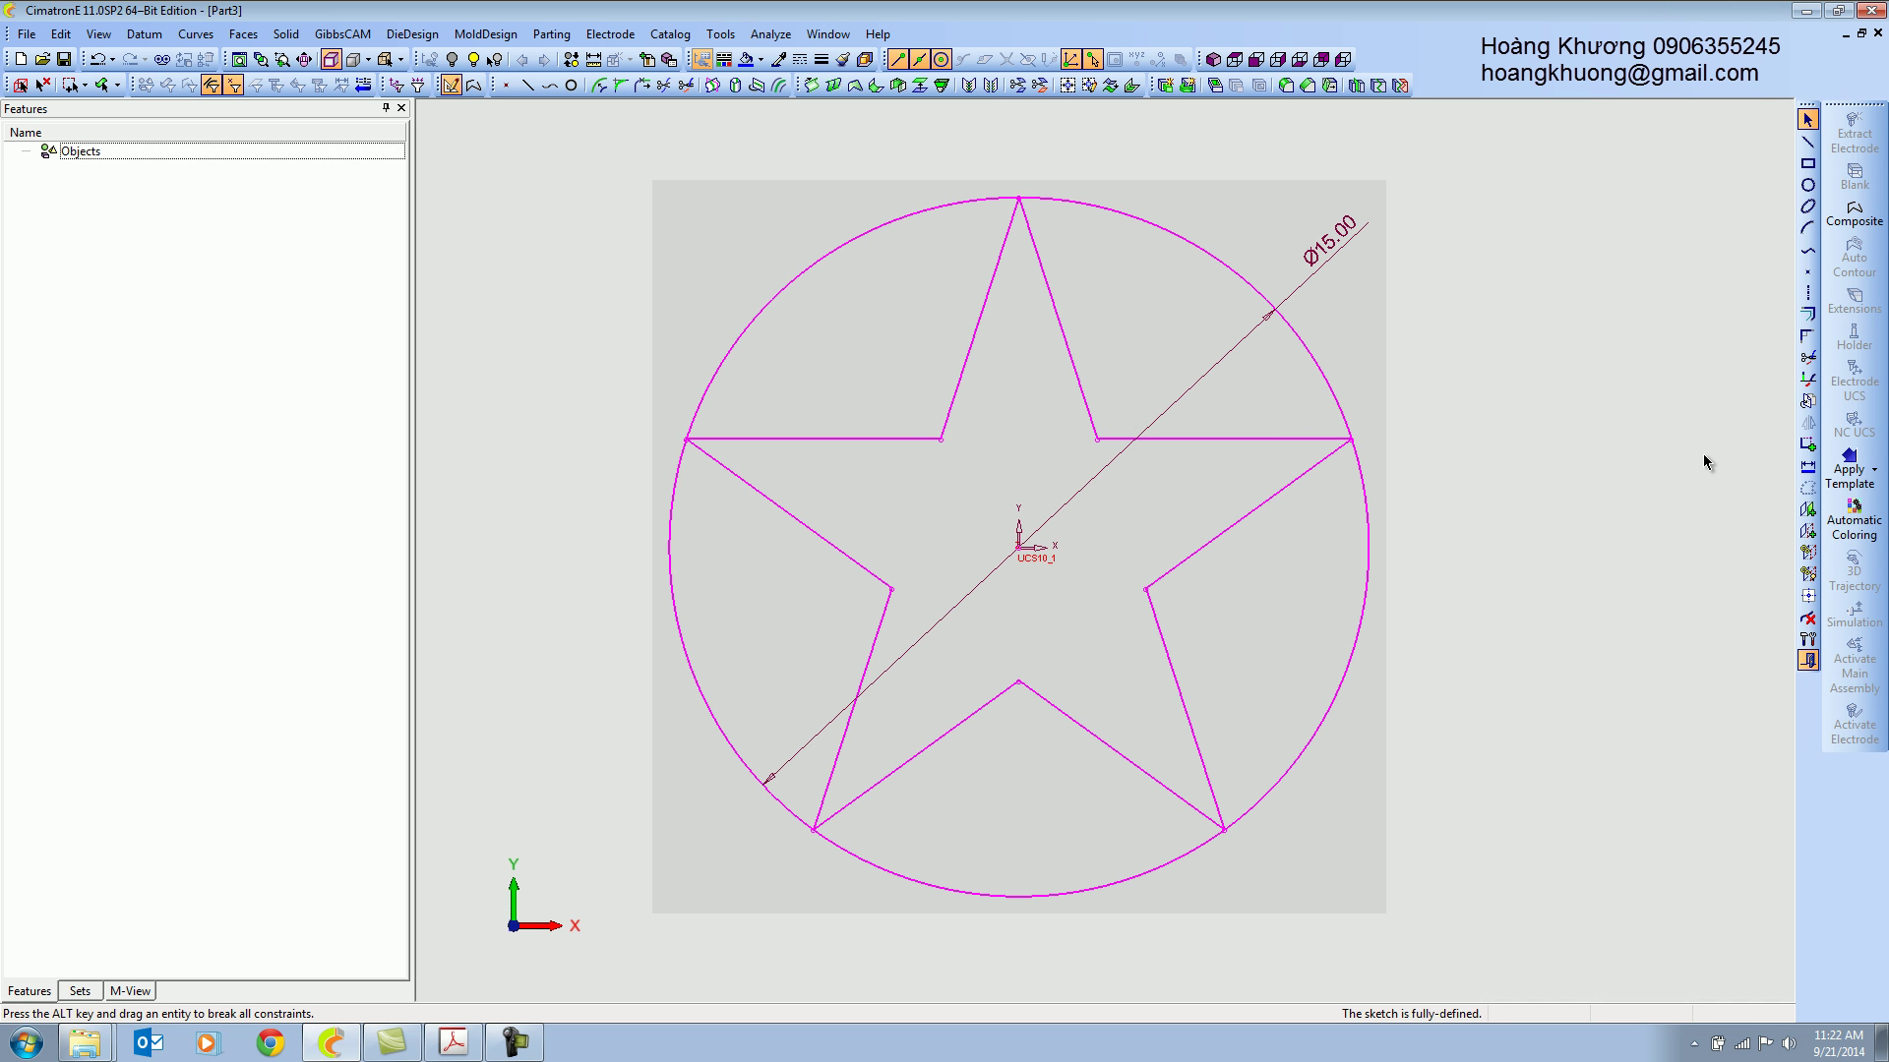
Convert the circle around the star to reference geometry and undo its trial deletion.
click(1315, 356)
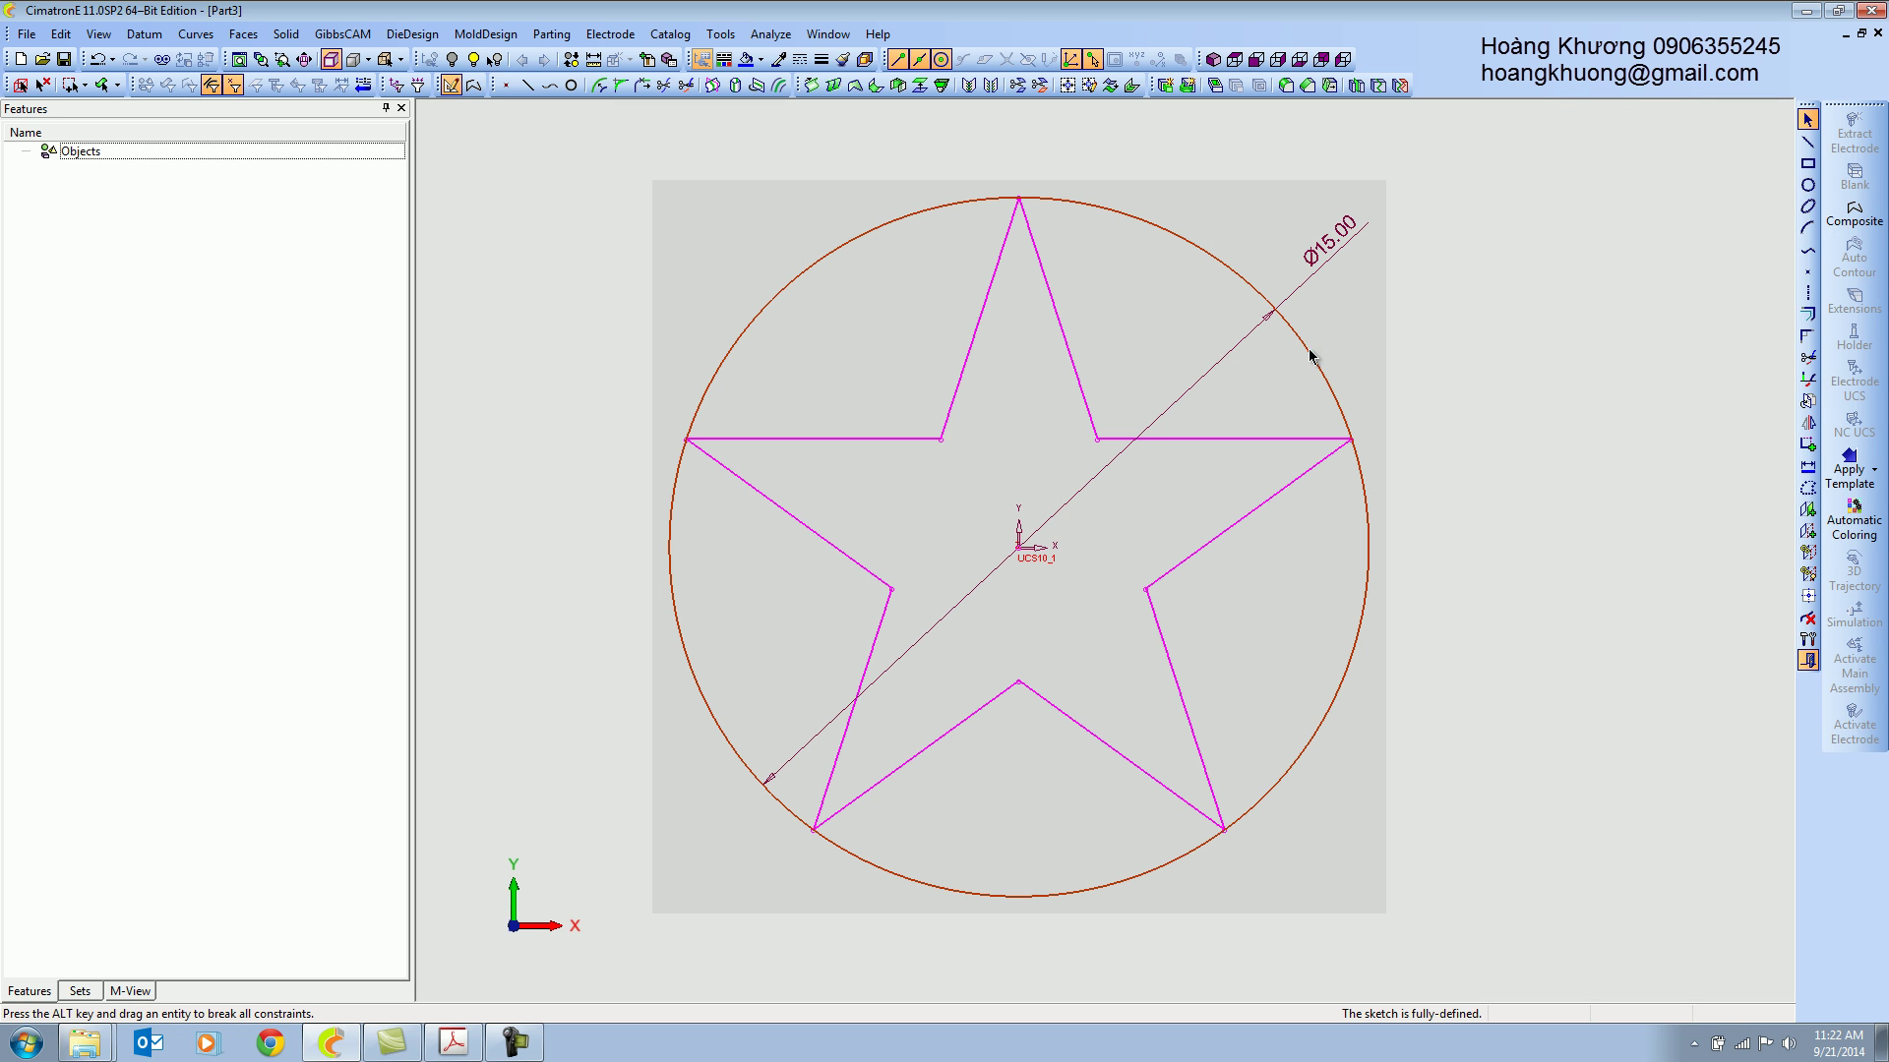
click(1808, 491)
key(Delete)
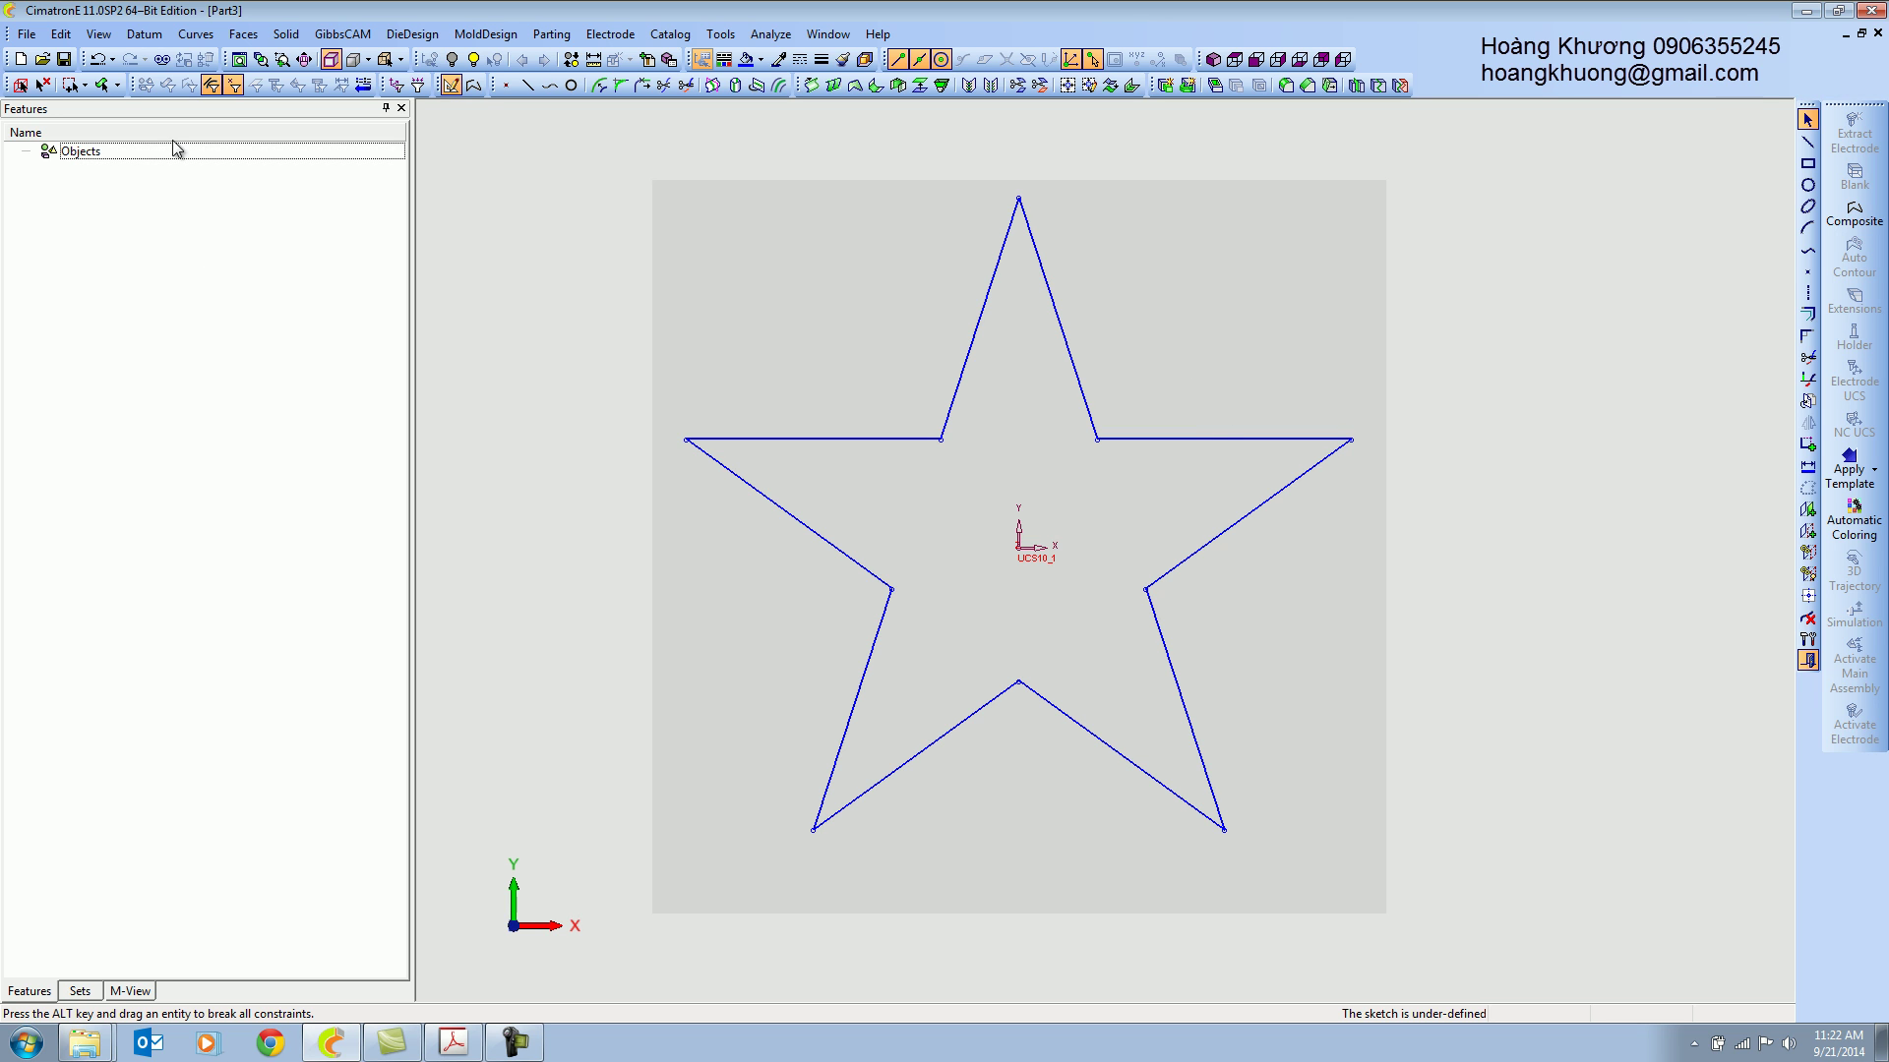
click(96, 59)
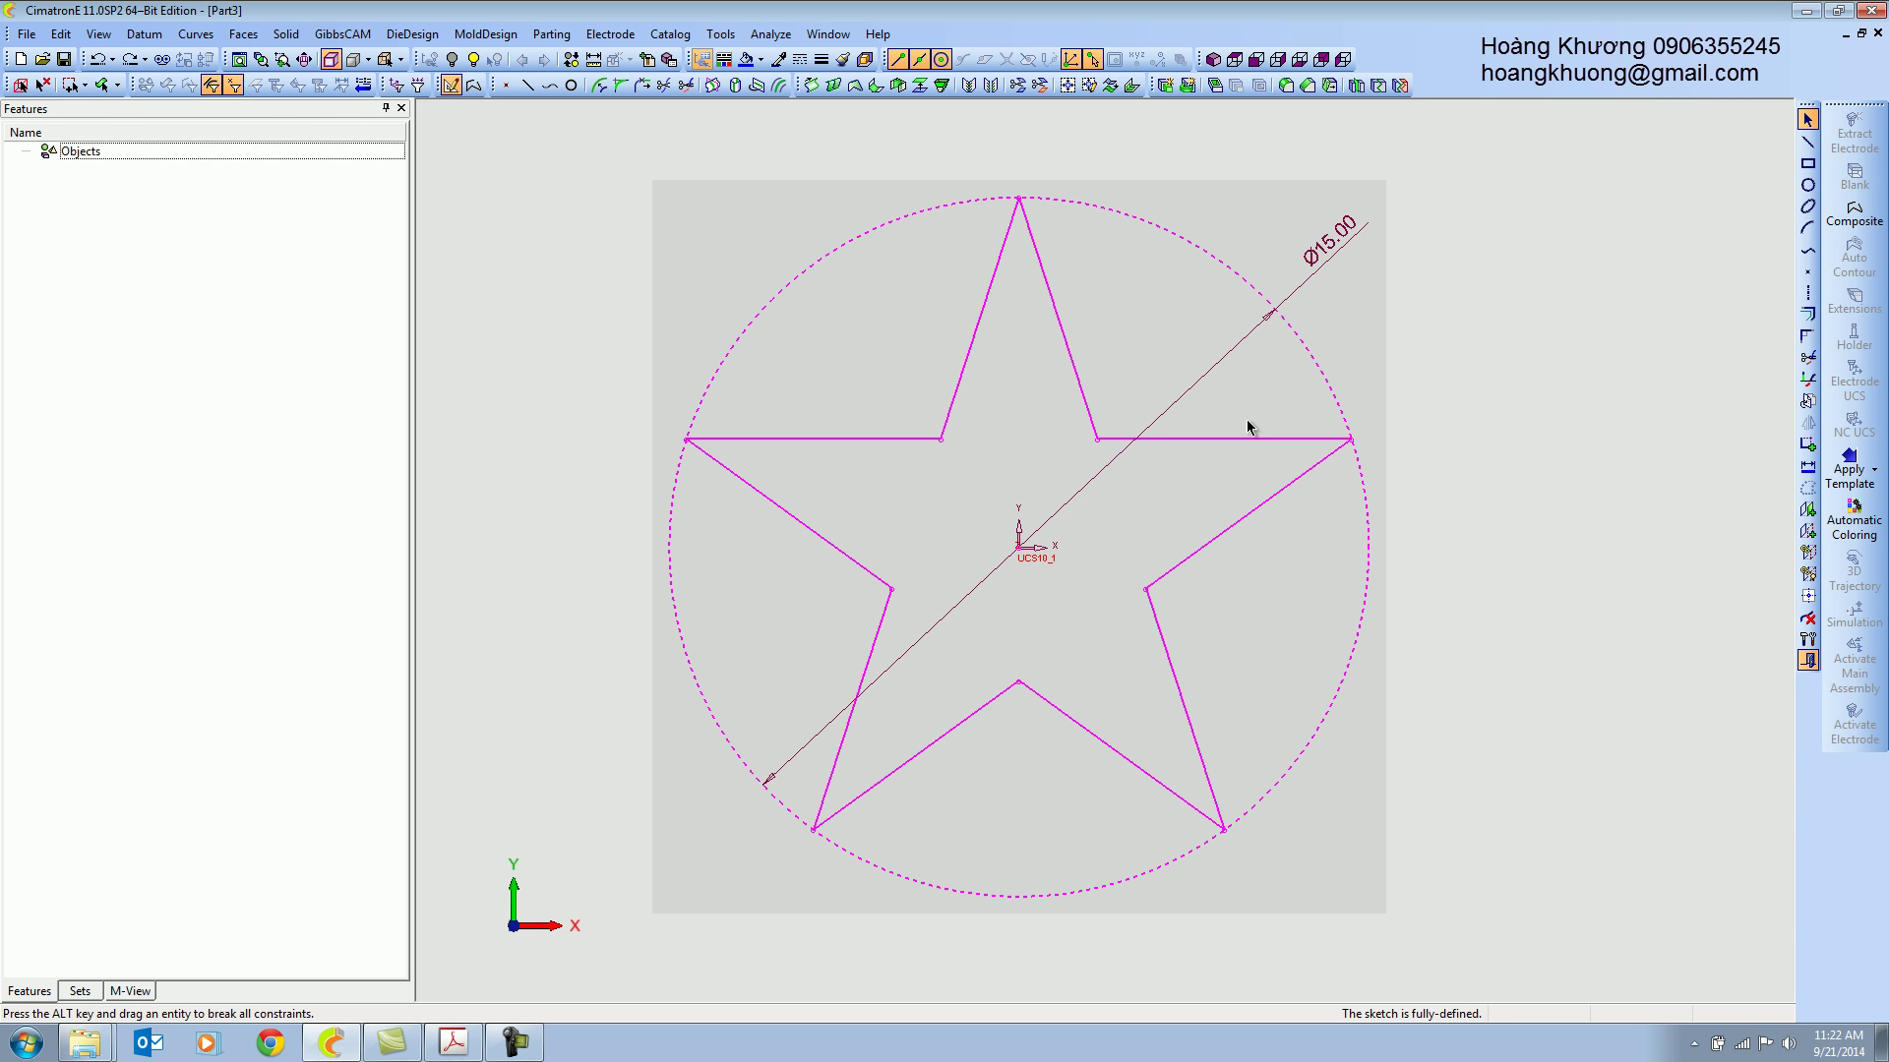
Delete the circle's diameter dimension and add a length dimension to the star's upper-right horizontal edge.
click(1351, 232)
key(Delete)
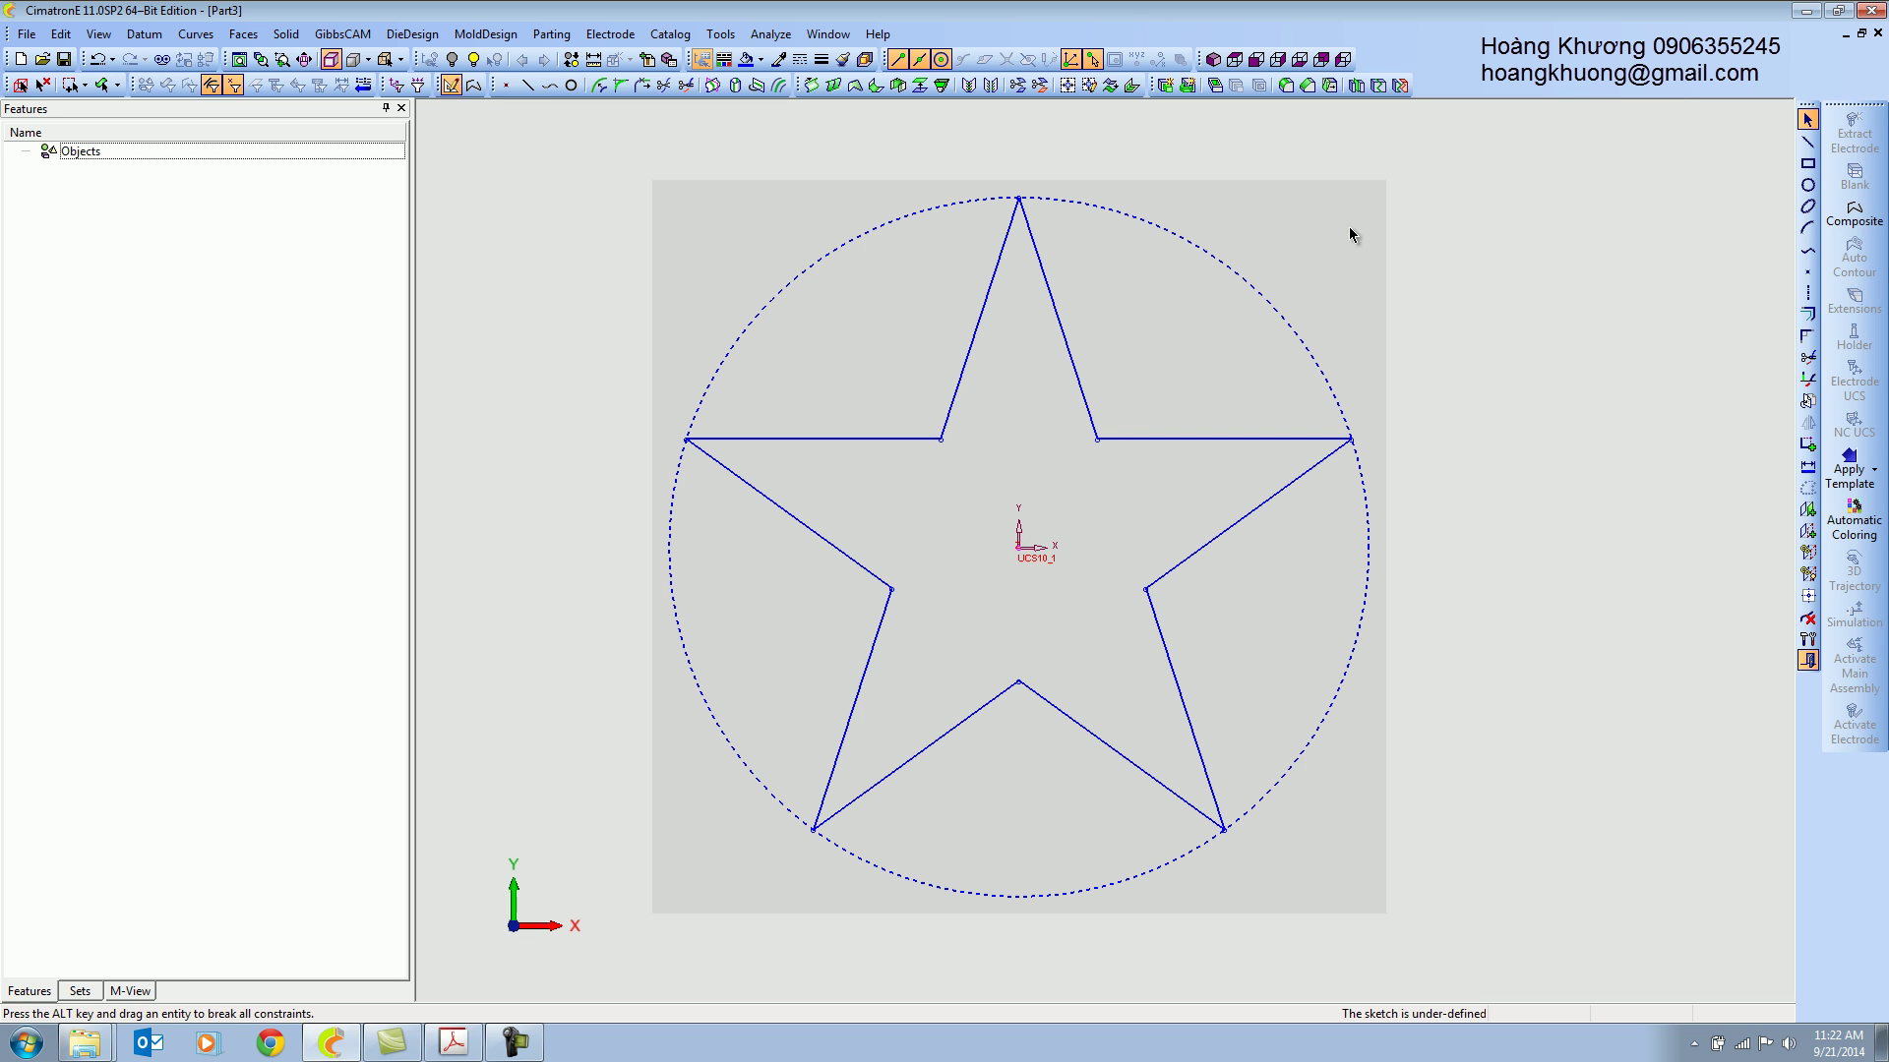
click(1809, 466)
click(1159, 436)
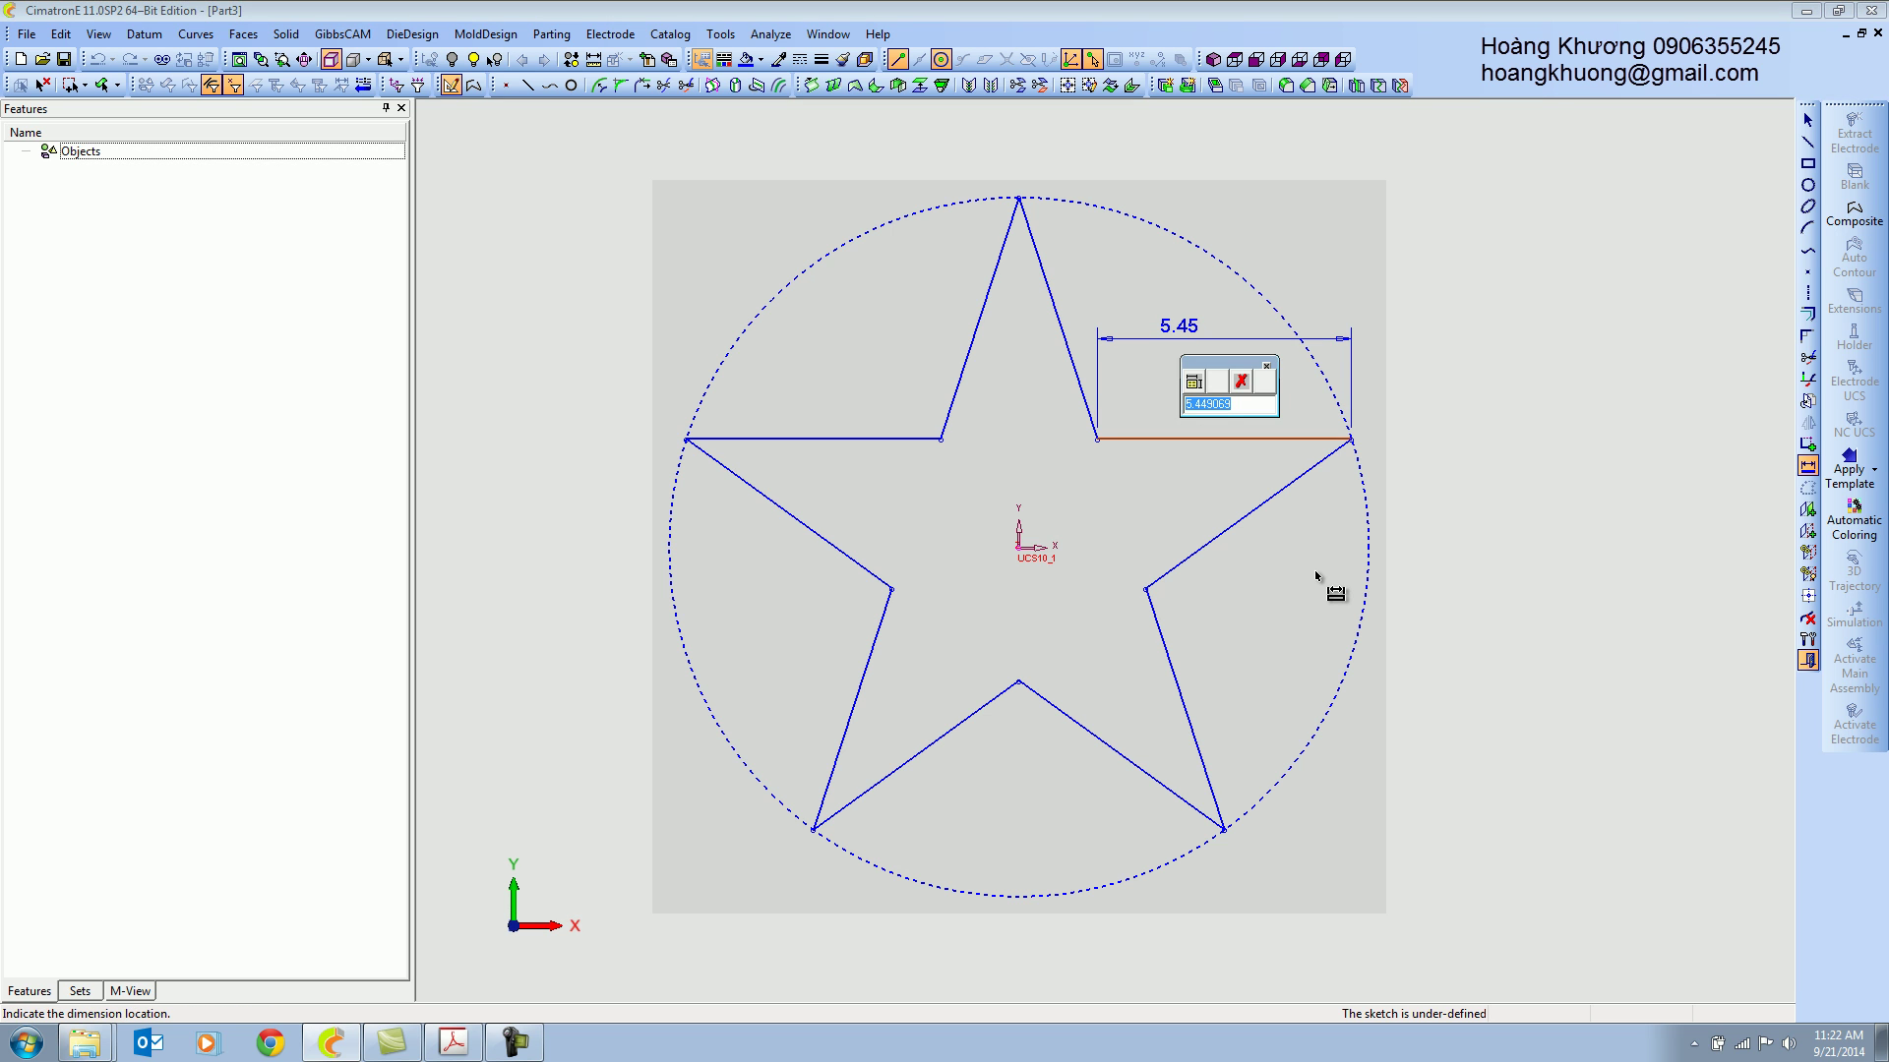
key(Return)
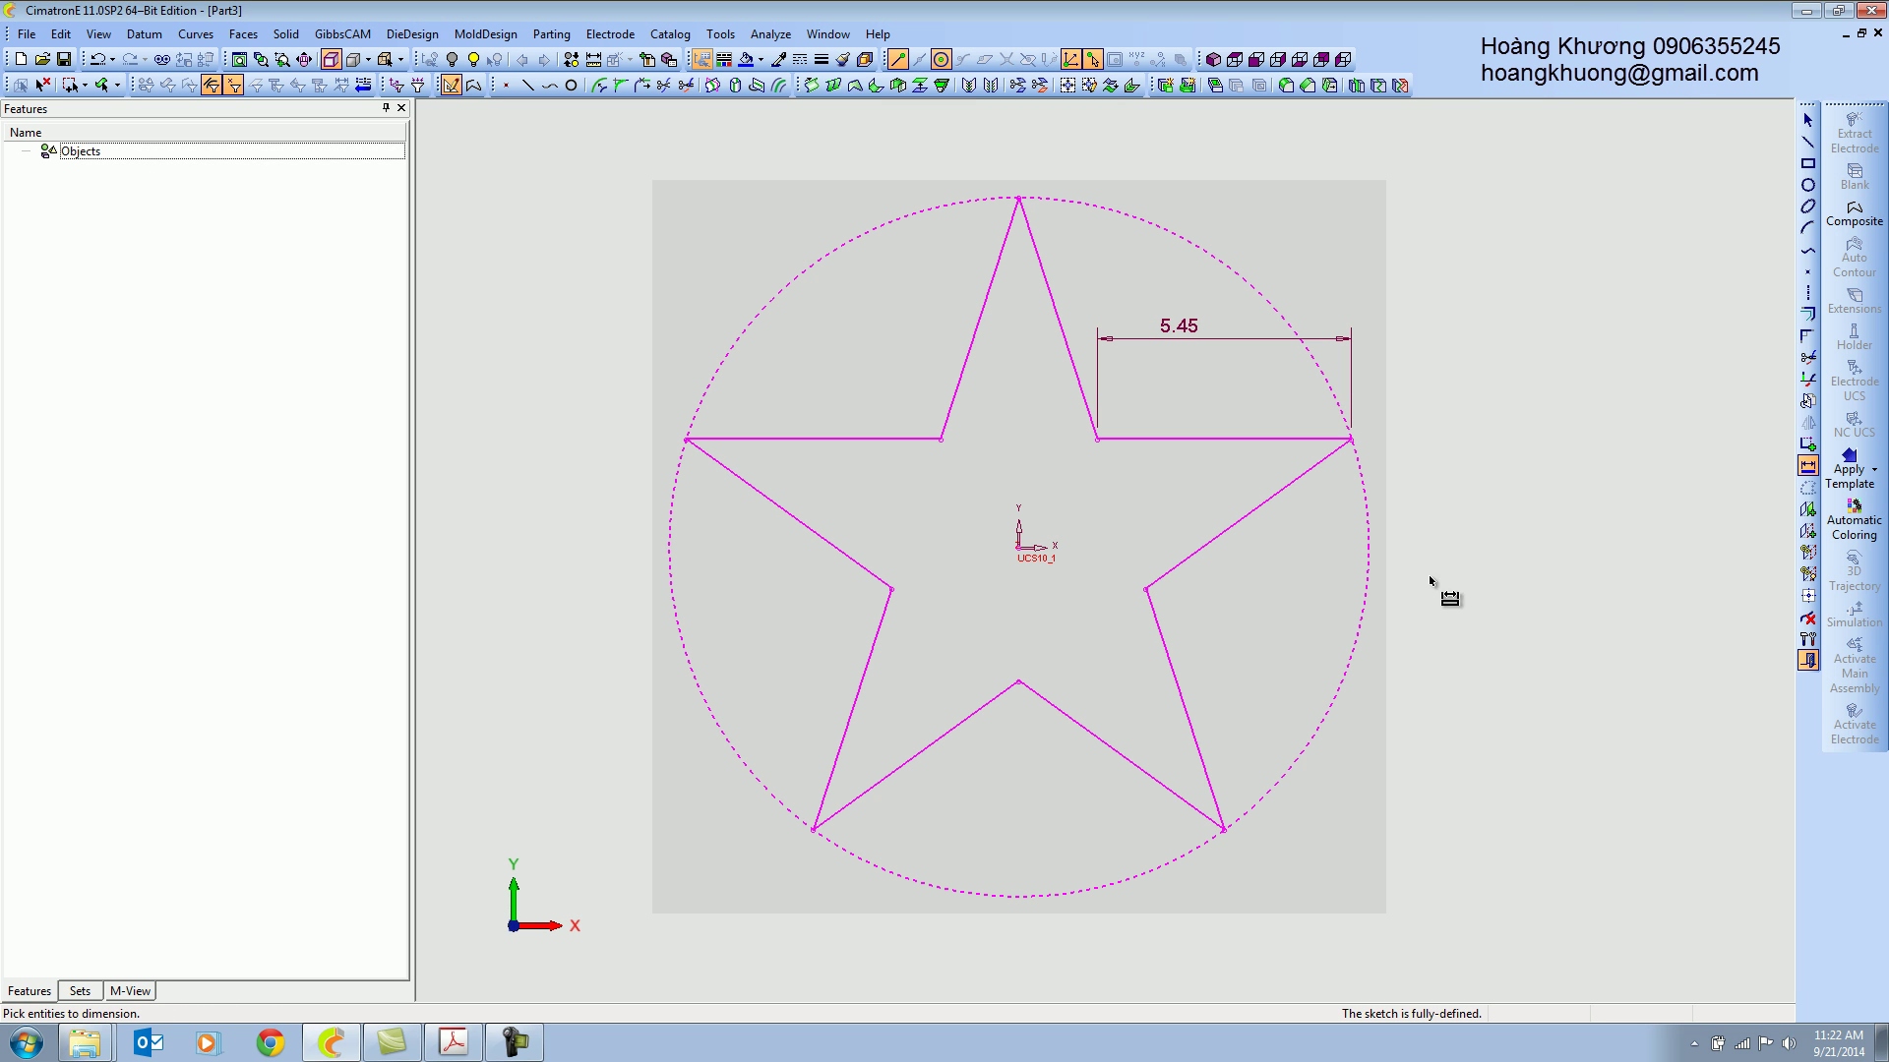
key(Escape)
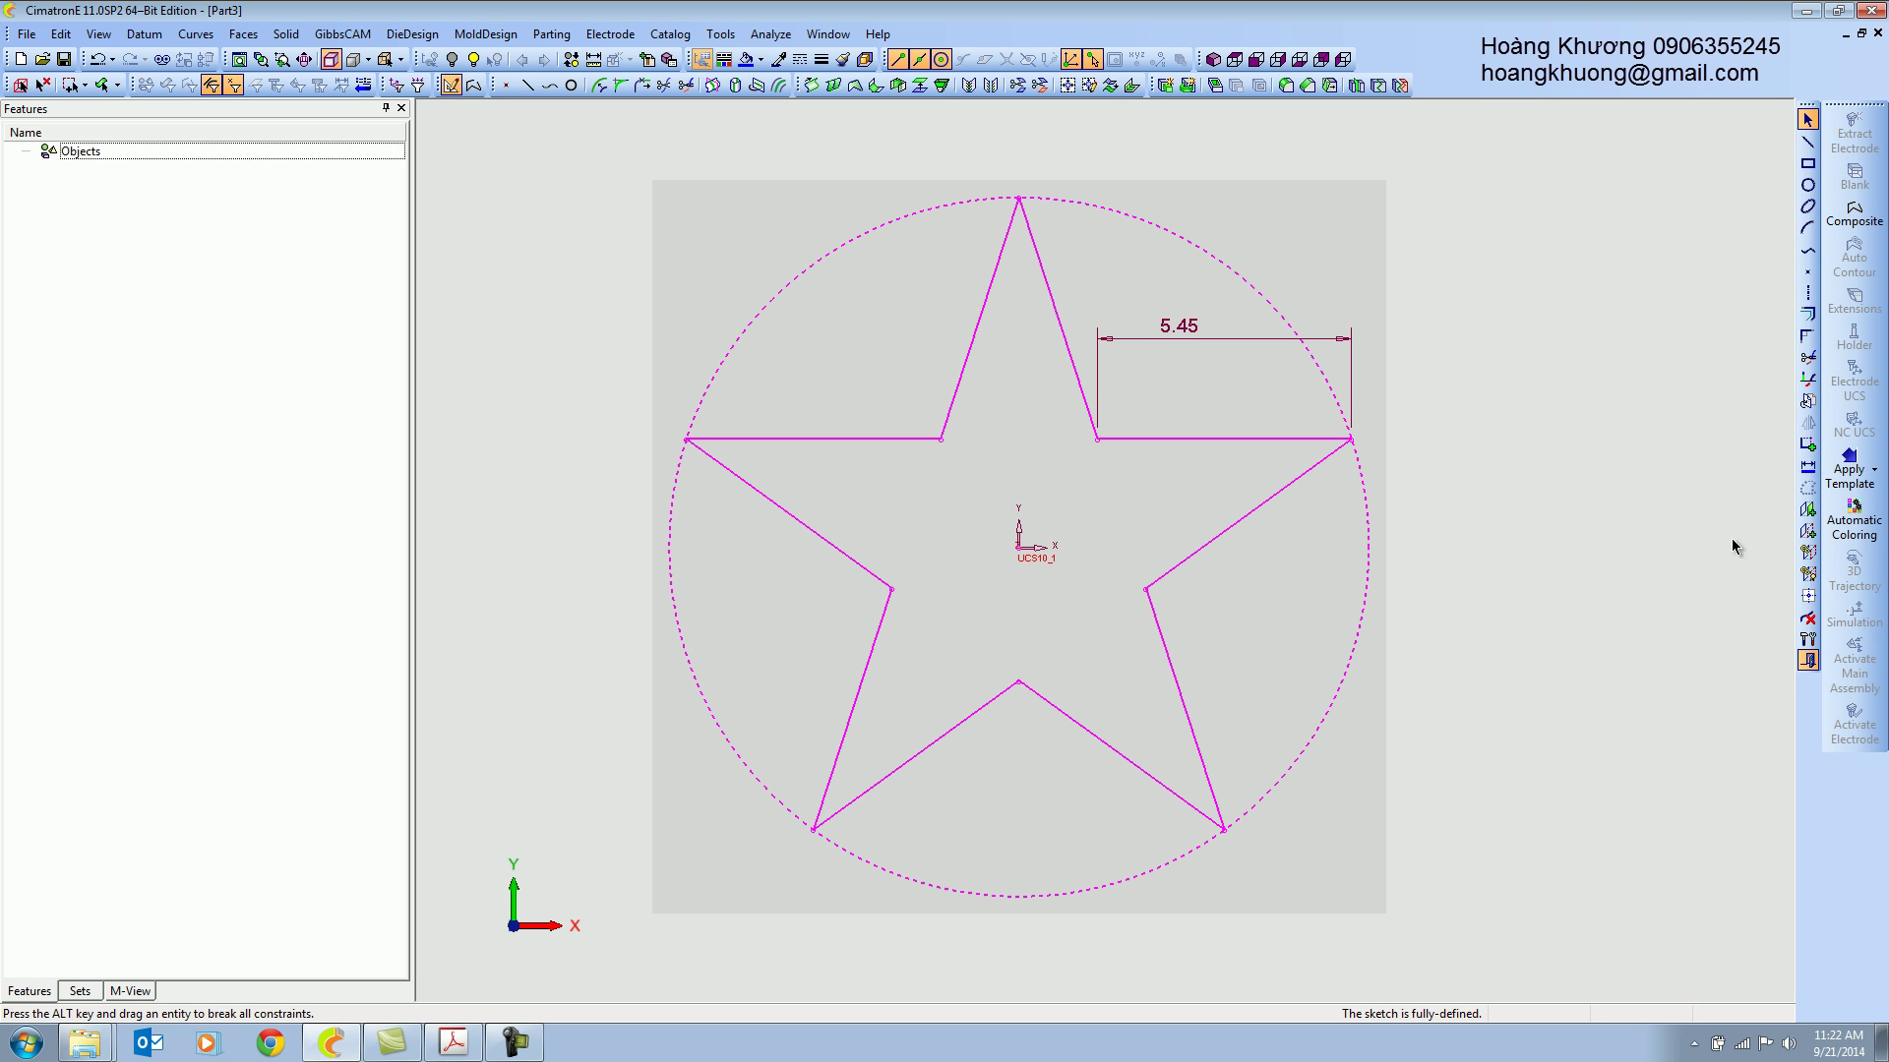
Set the length of the star's upper-right horizontal edge to 5.
double_click(1167, 323)
text(5)
key(Return)
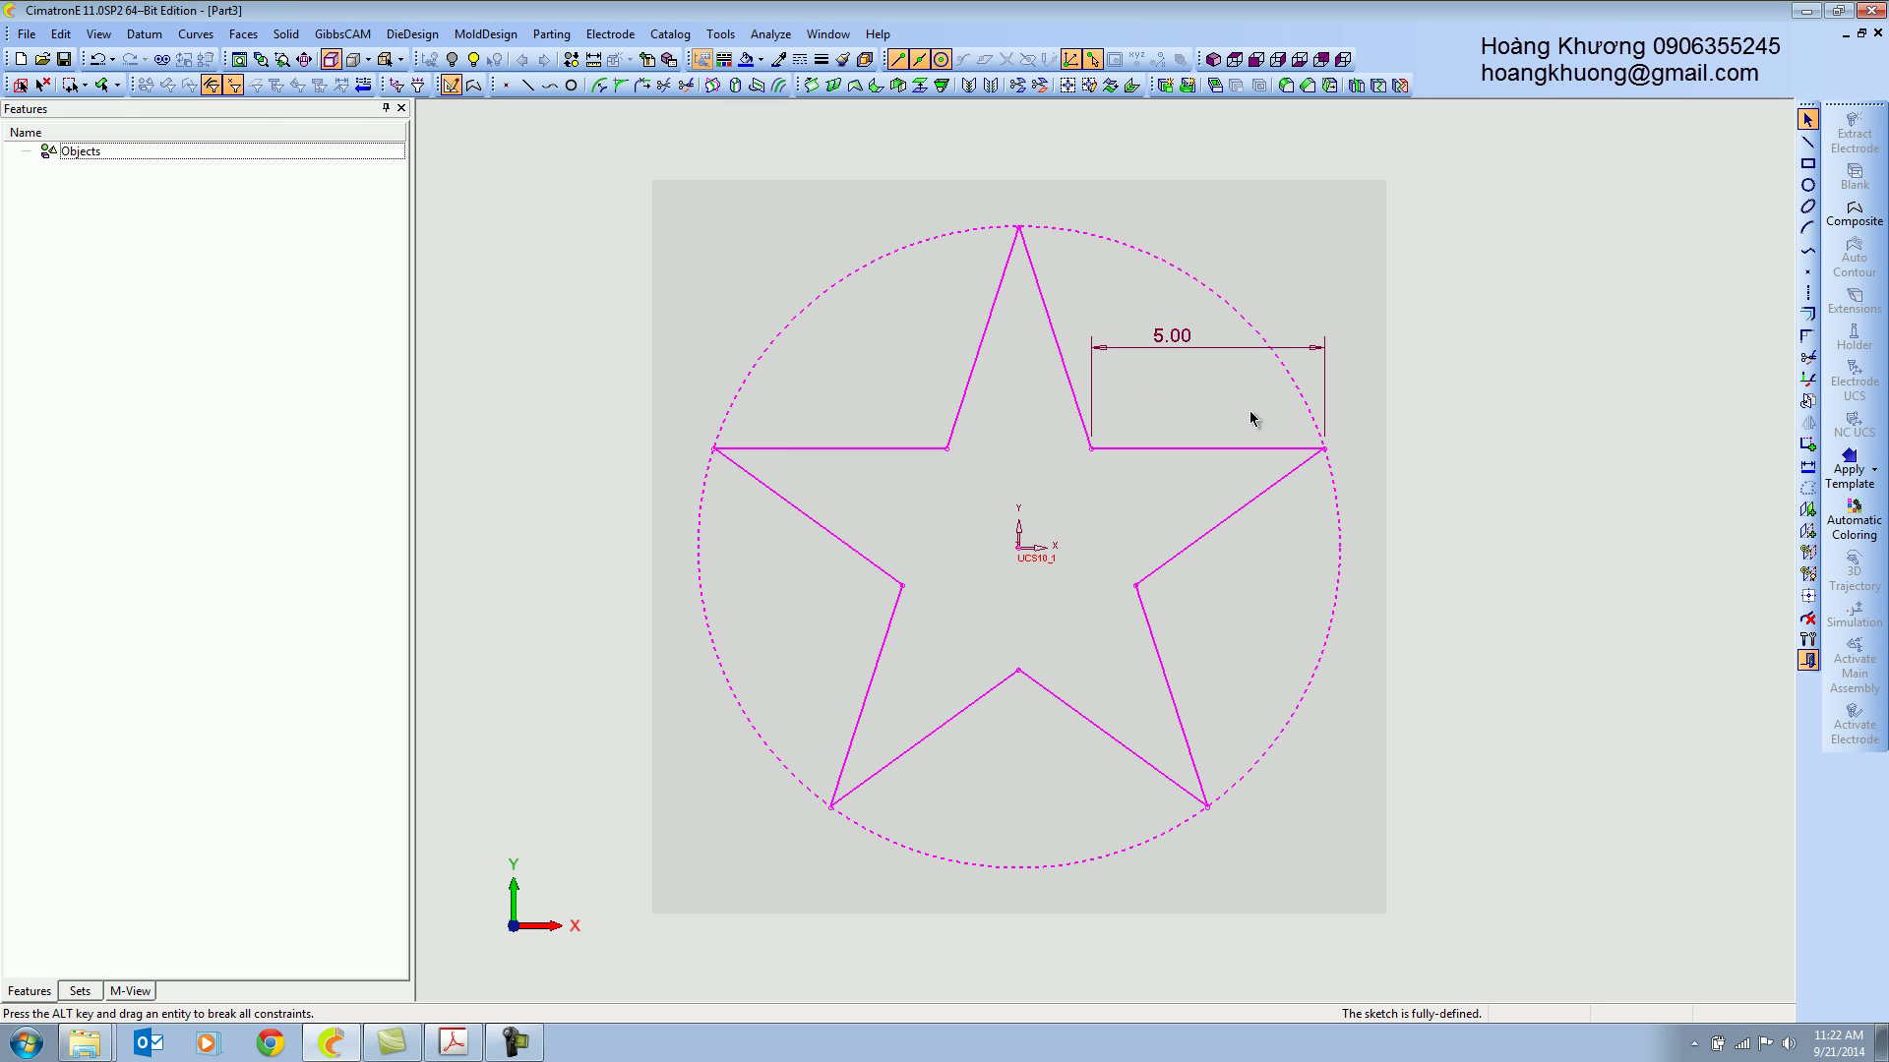
Try adding a diameter dimension of 12 to the reference circle, and delete that dimension.
click(1807, 466)
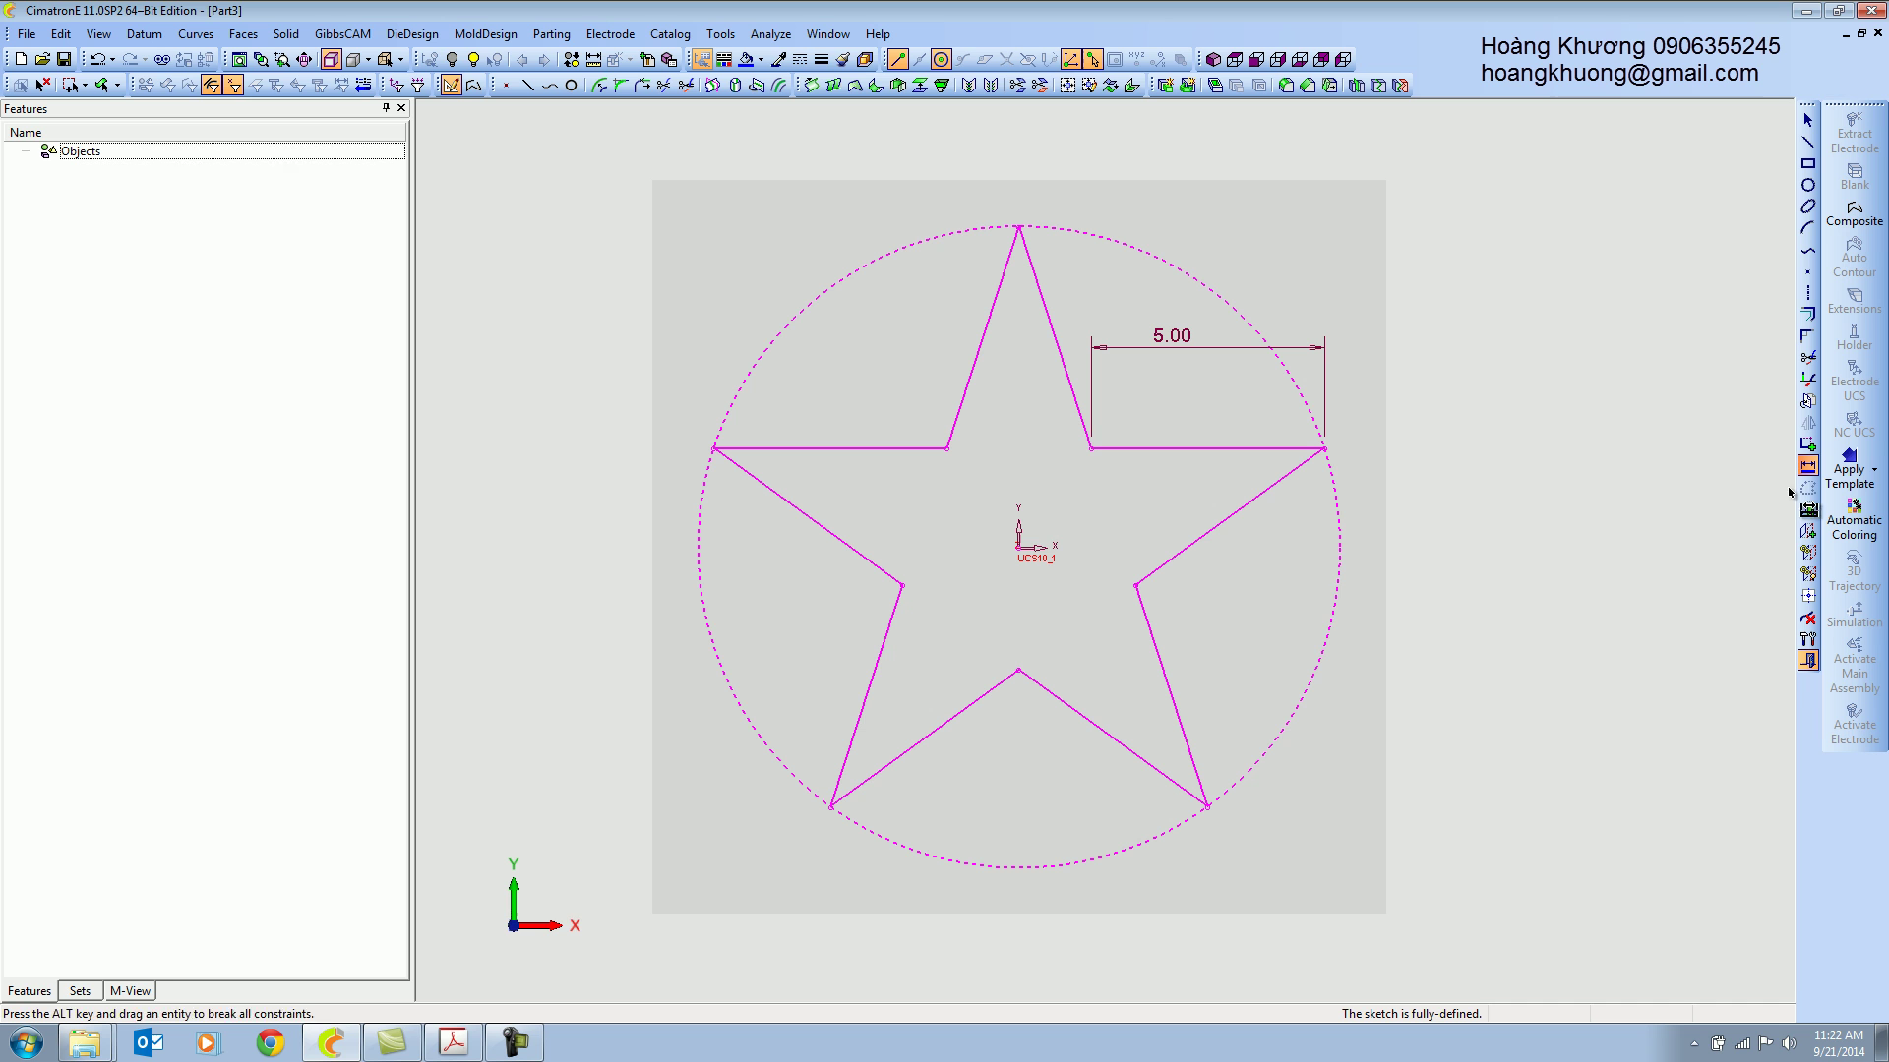
click(1336, 623)
click(1379, 669)
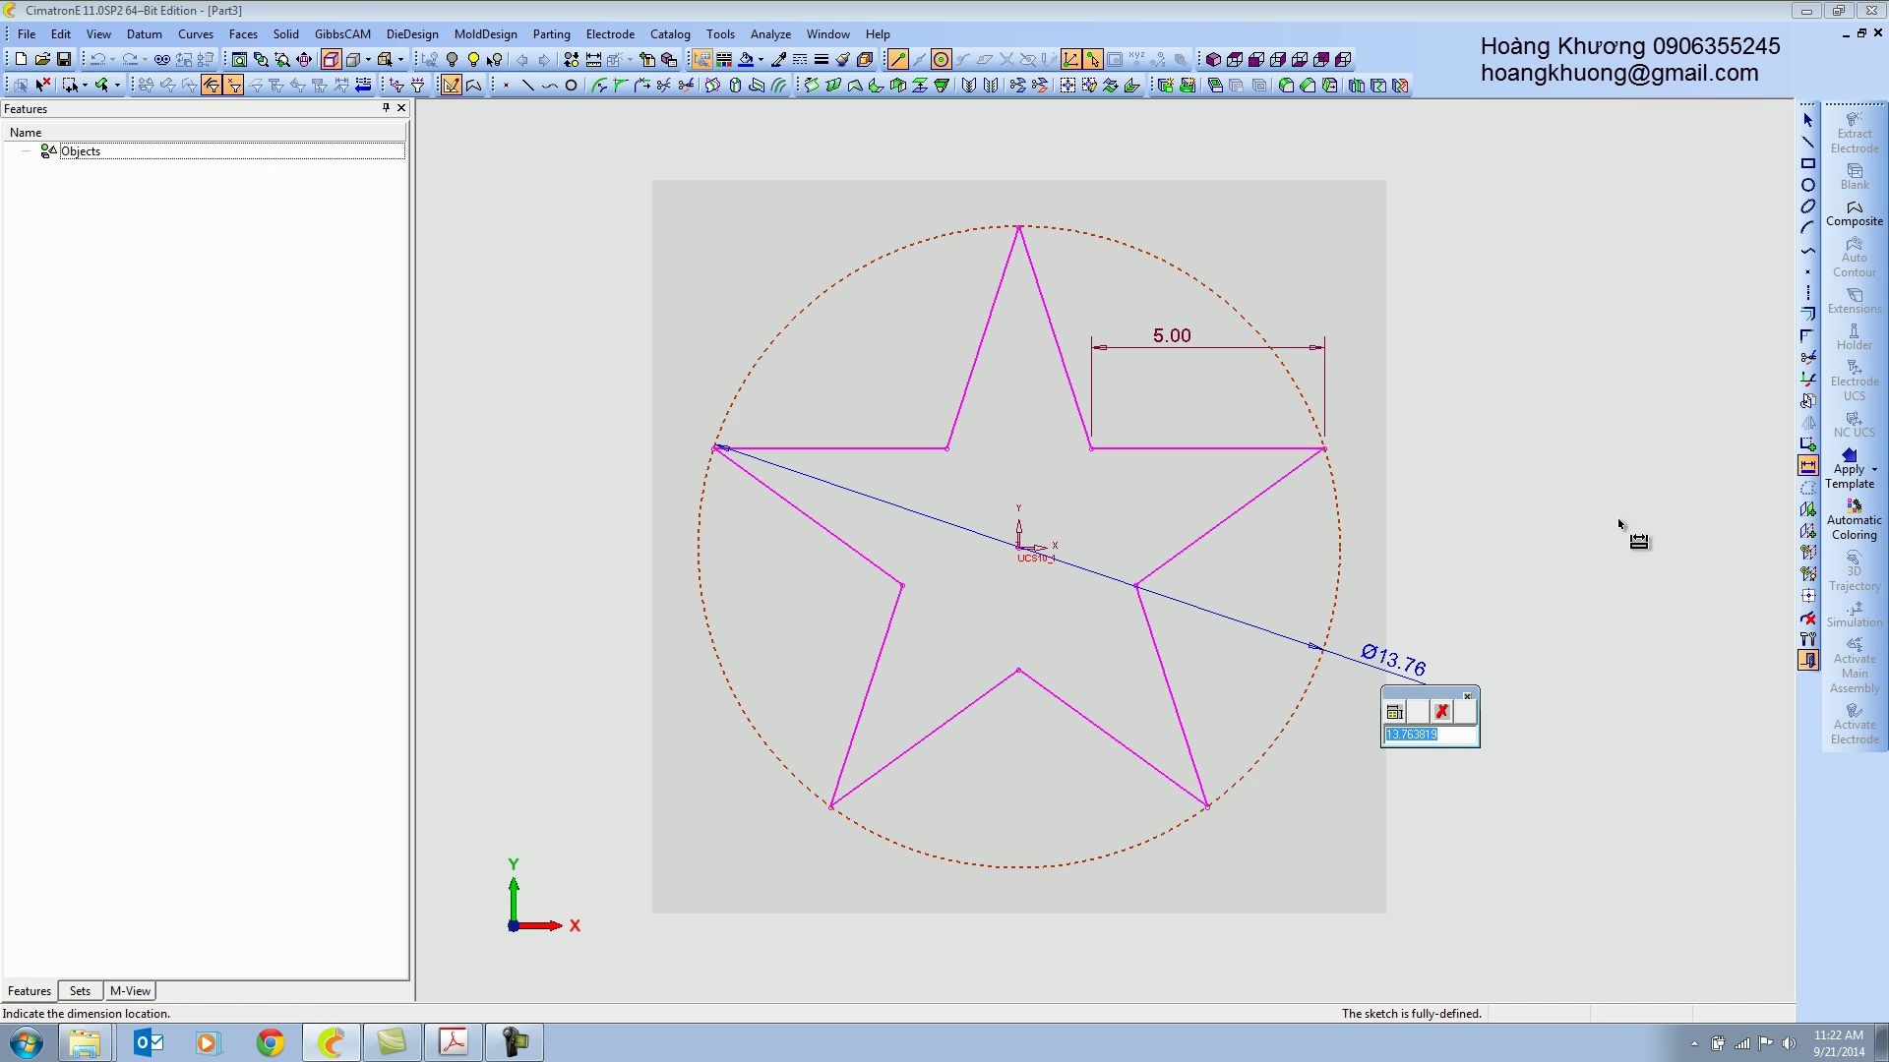
text(12)
key(Return)
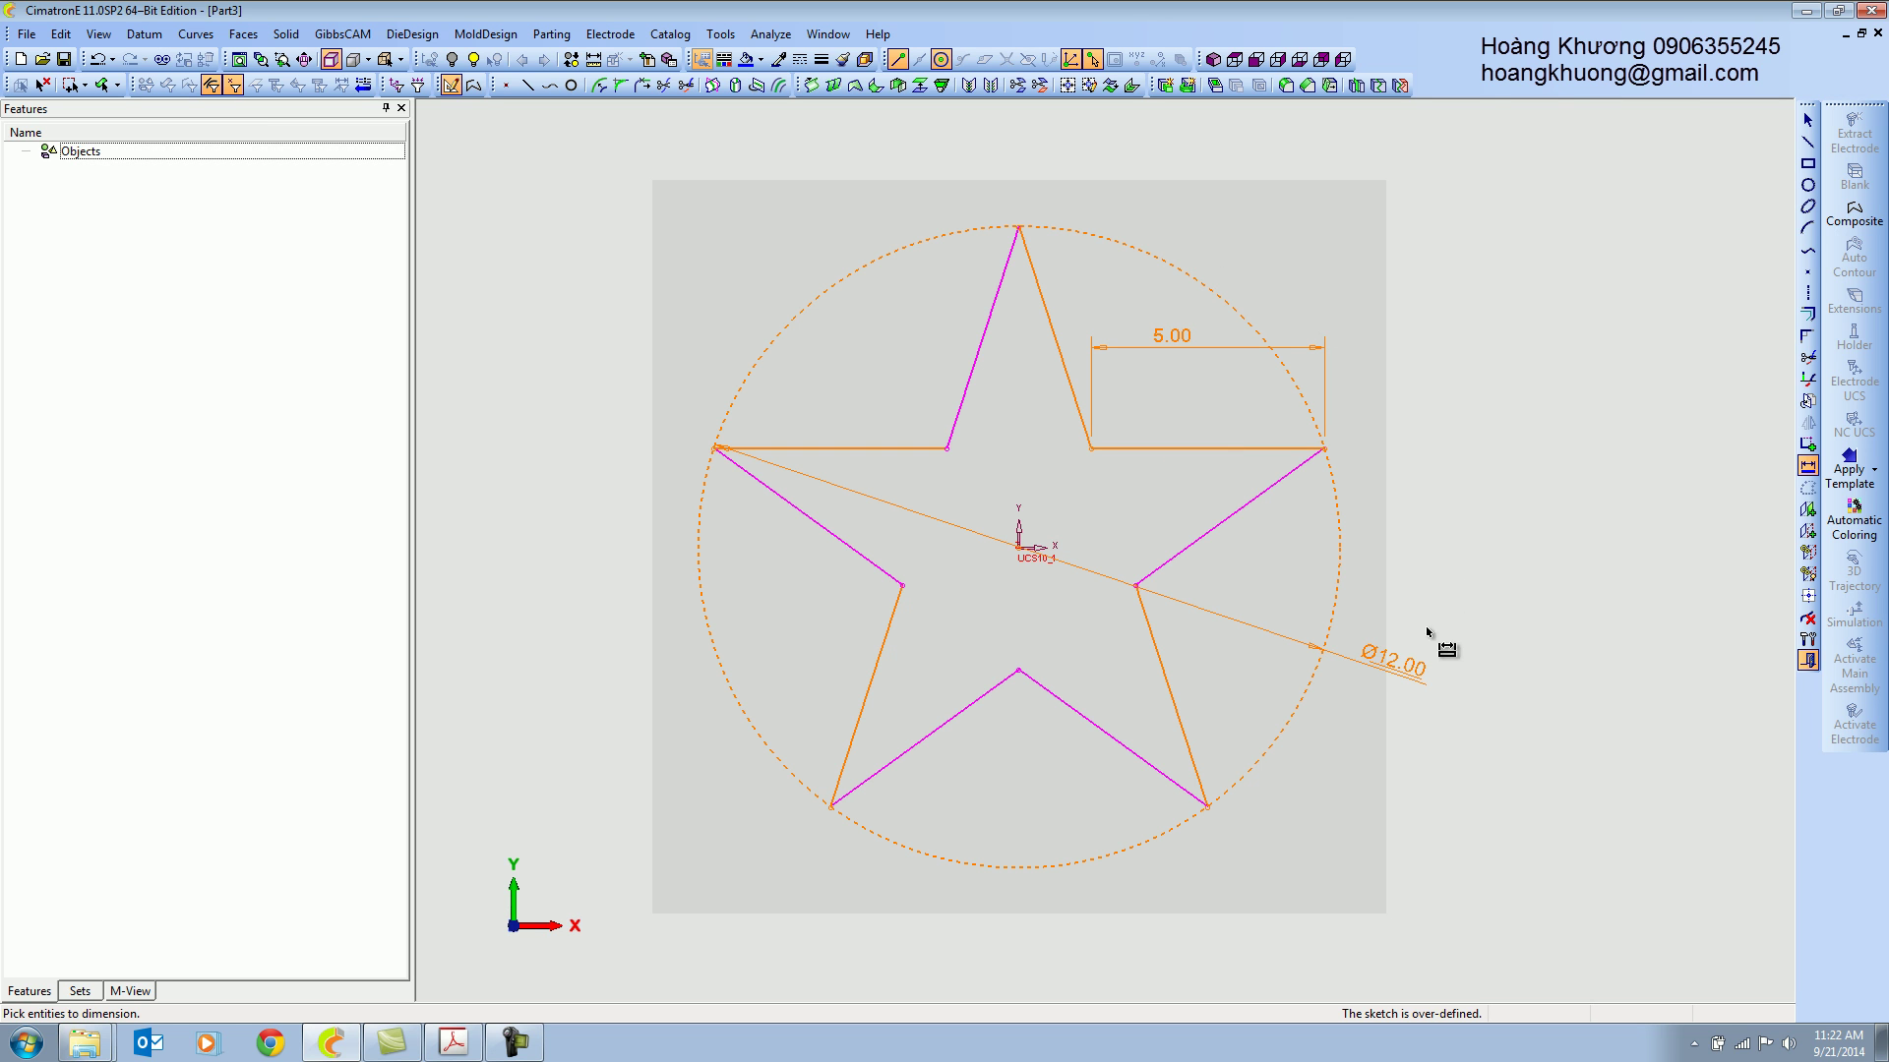
key(Escape)
click(1374, 659)
key(Delete)
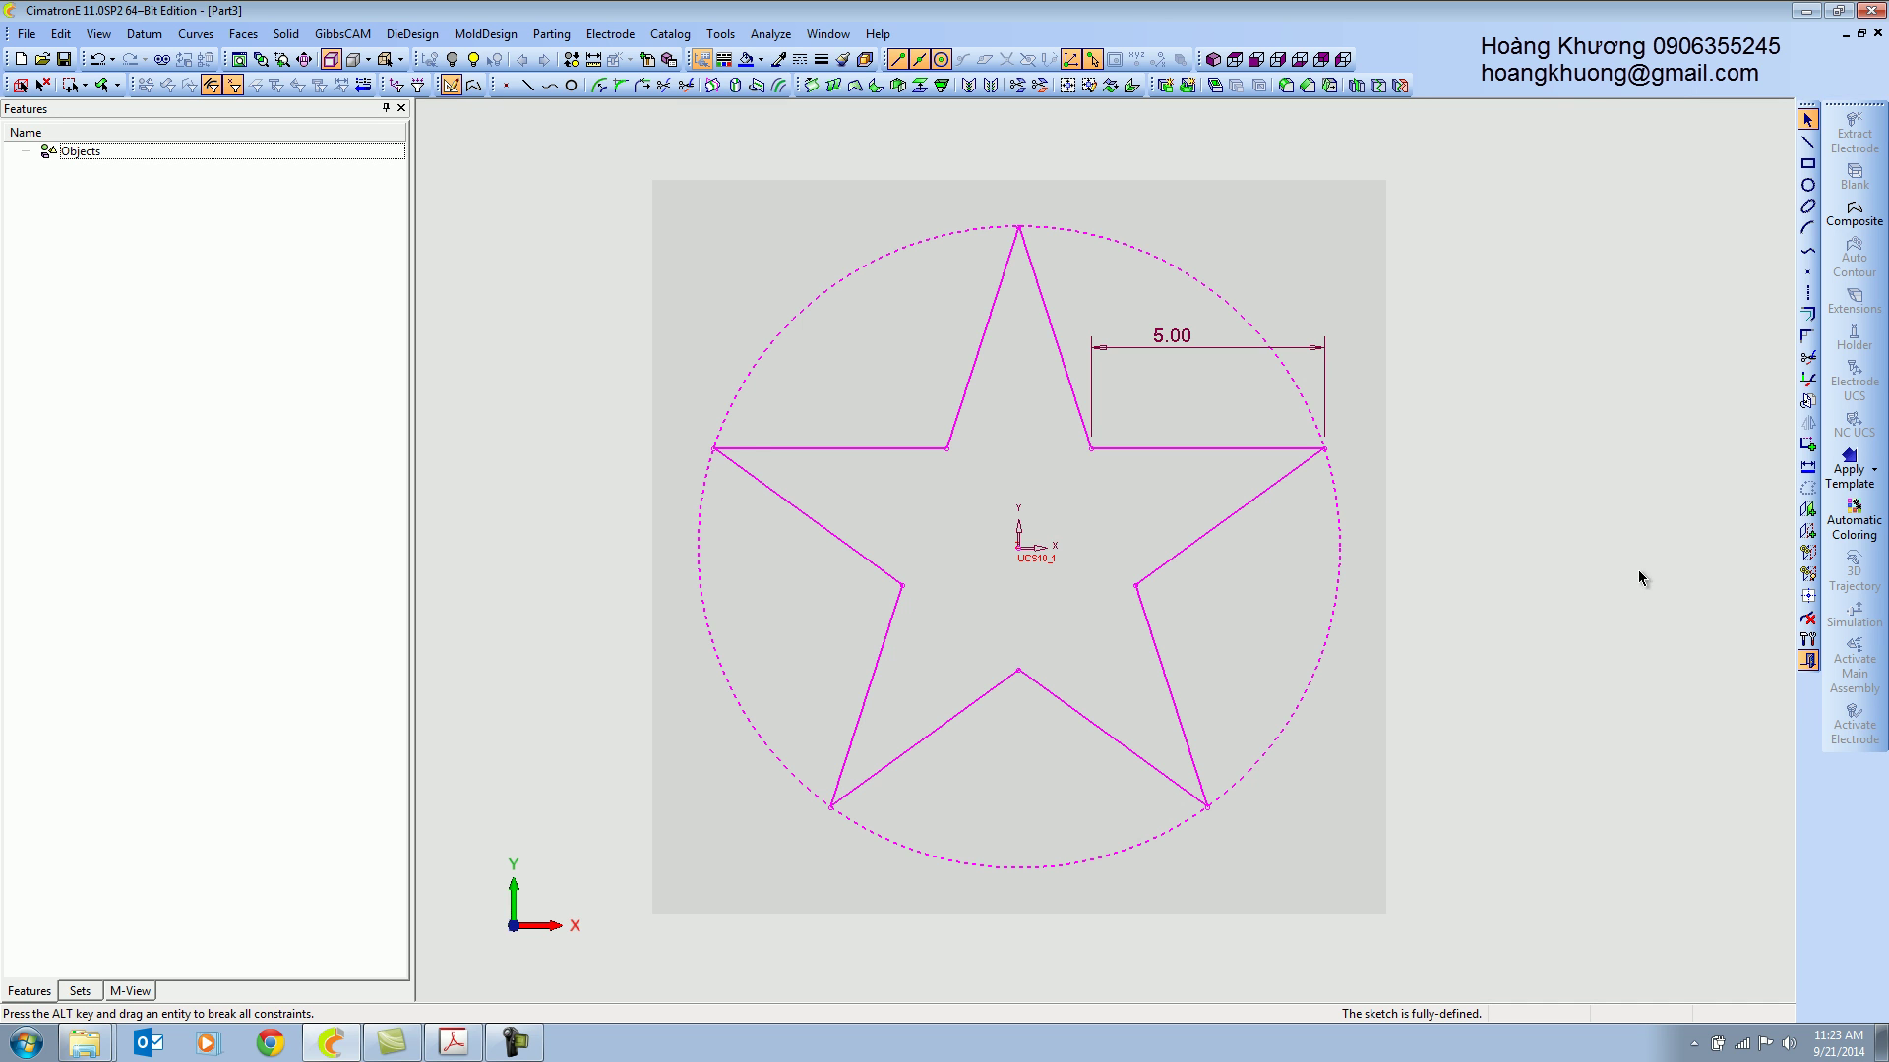
Exit the star sketch and switch to the Sketch 1 document.
middle_drag(1589, 622, 1624, 617)
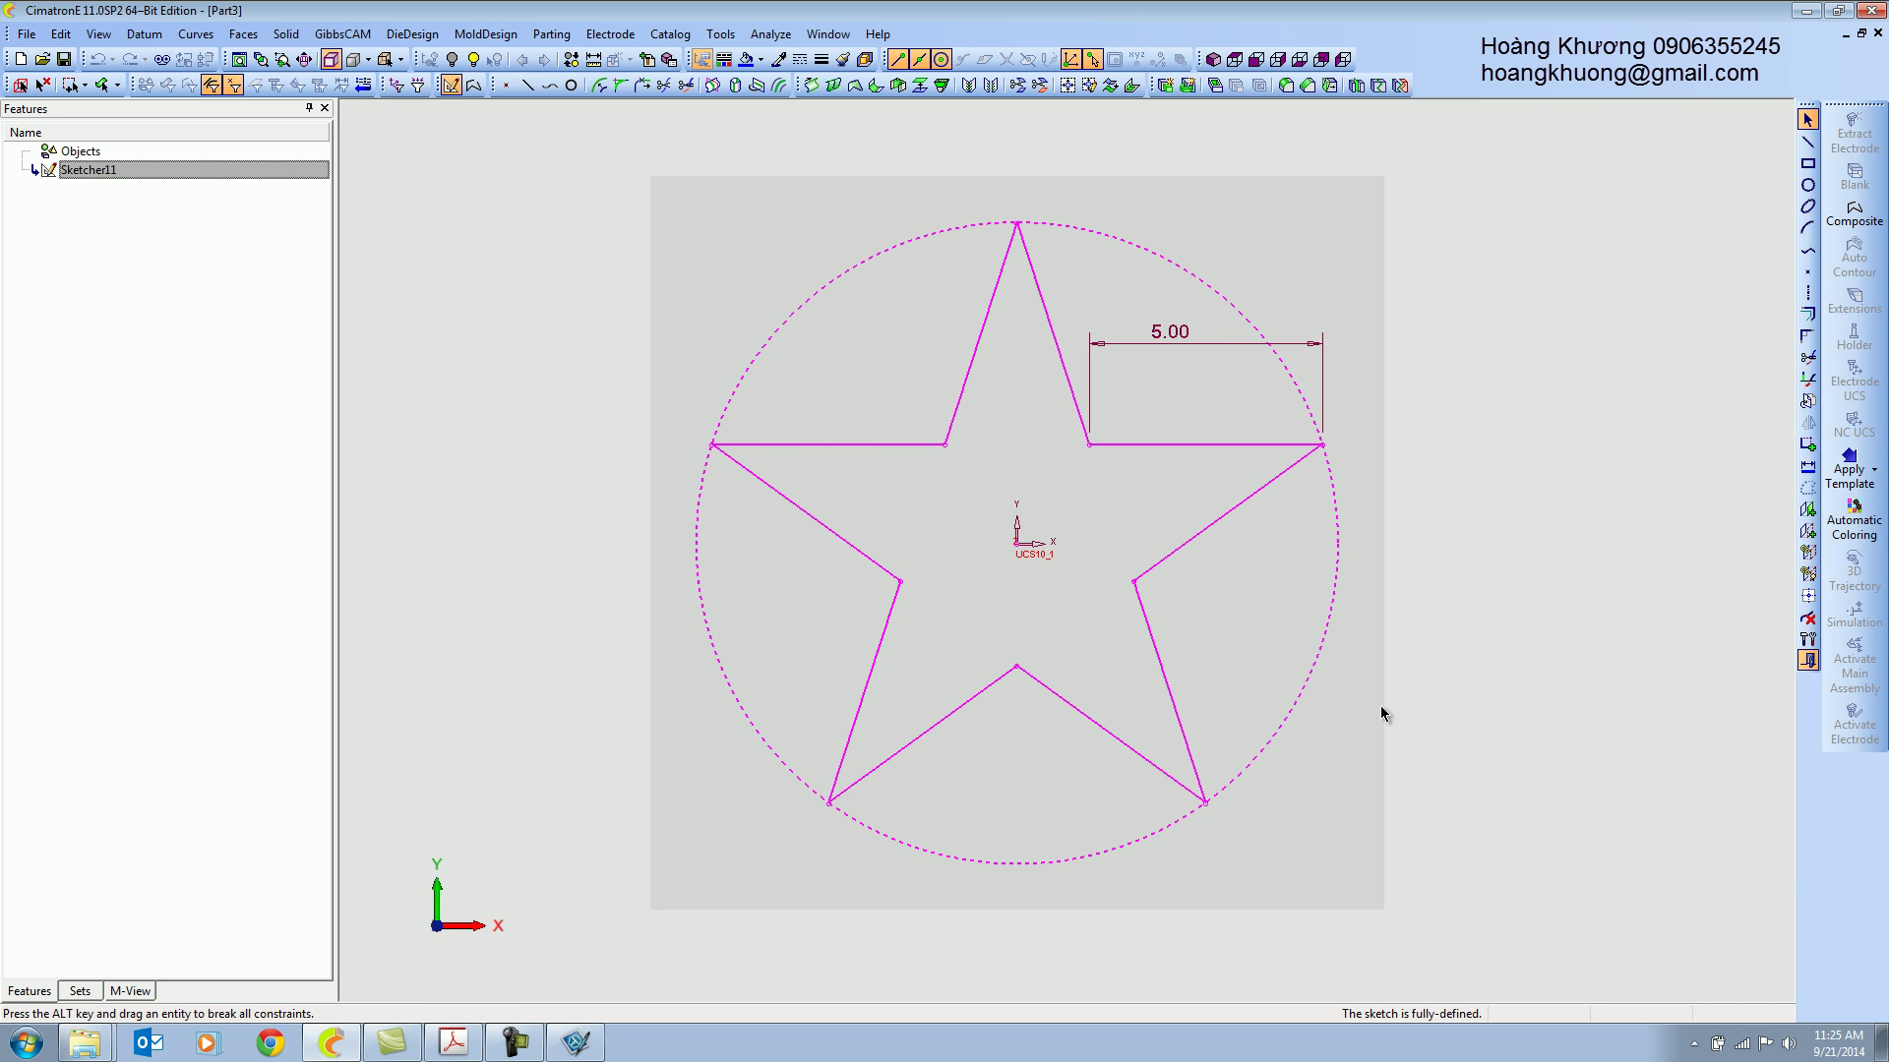
middle_drag(1312, 640, 1307, 551)
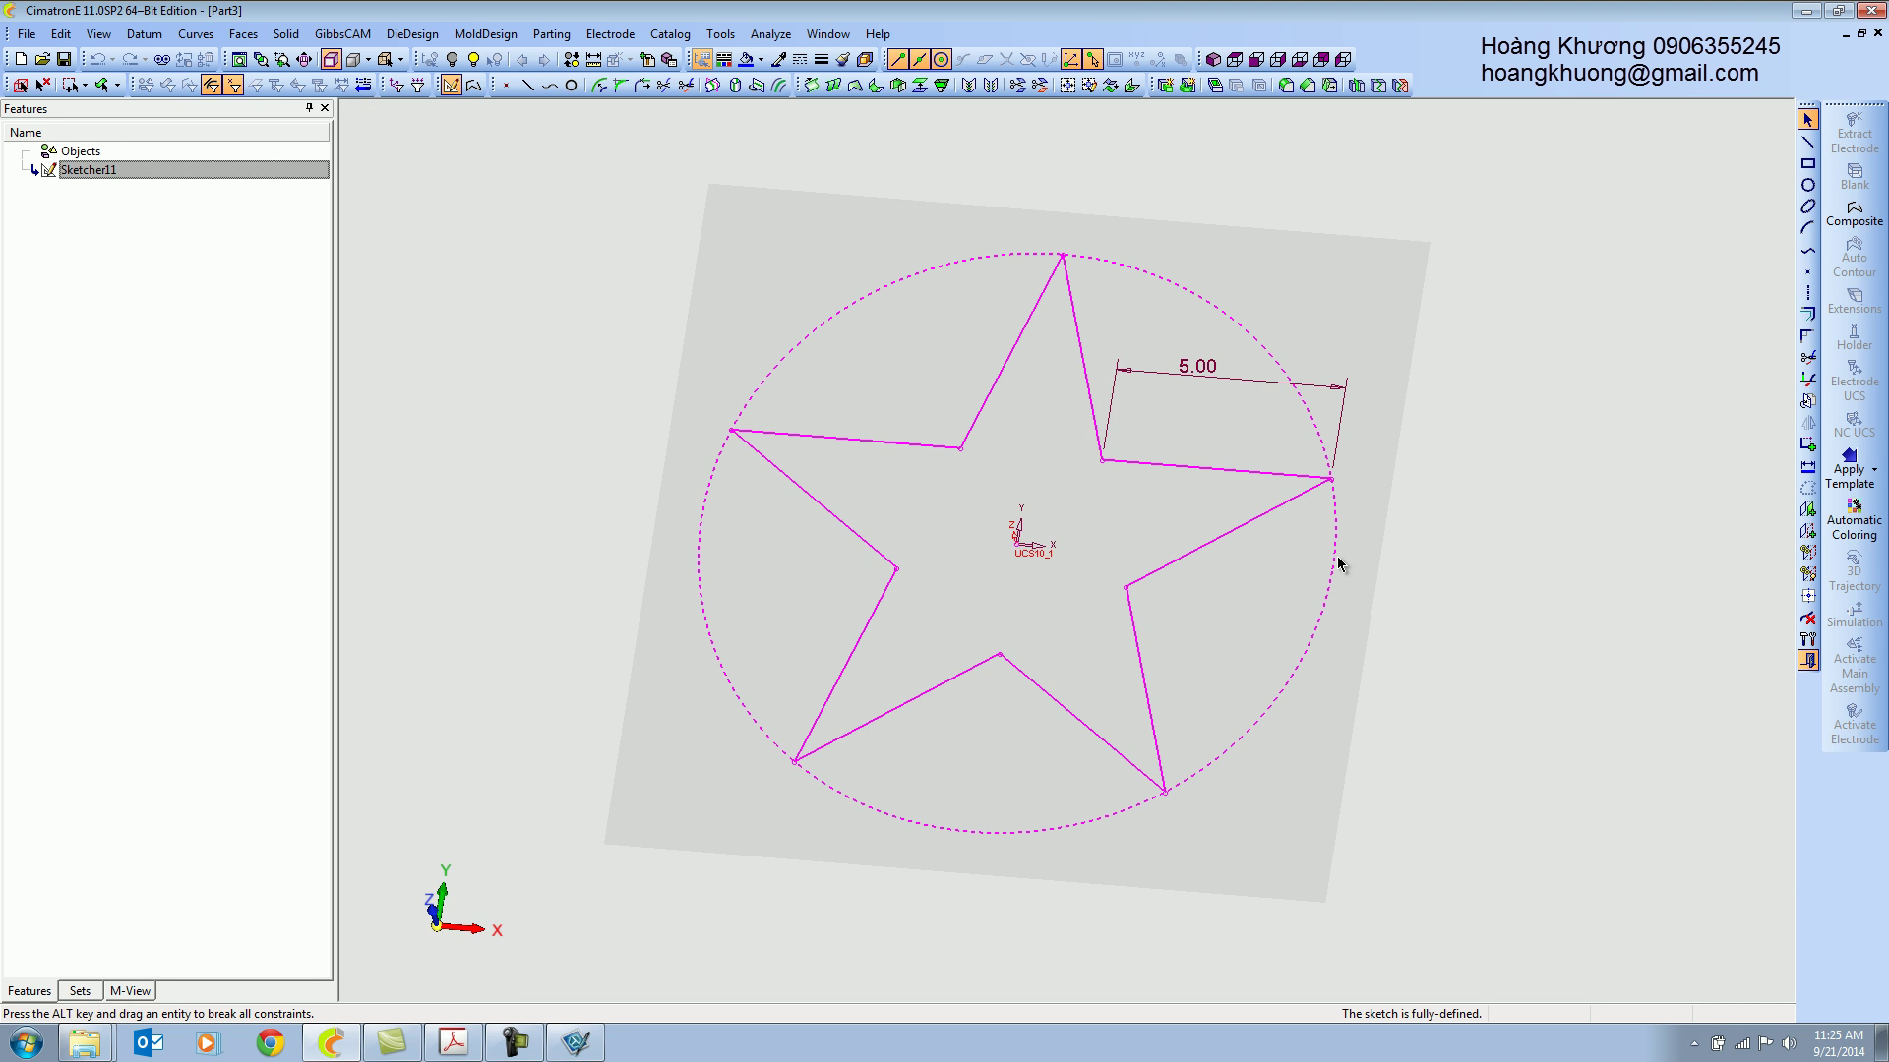
click(1808, 660)
click(828, 33)
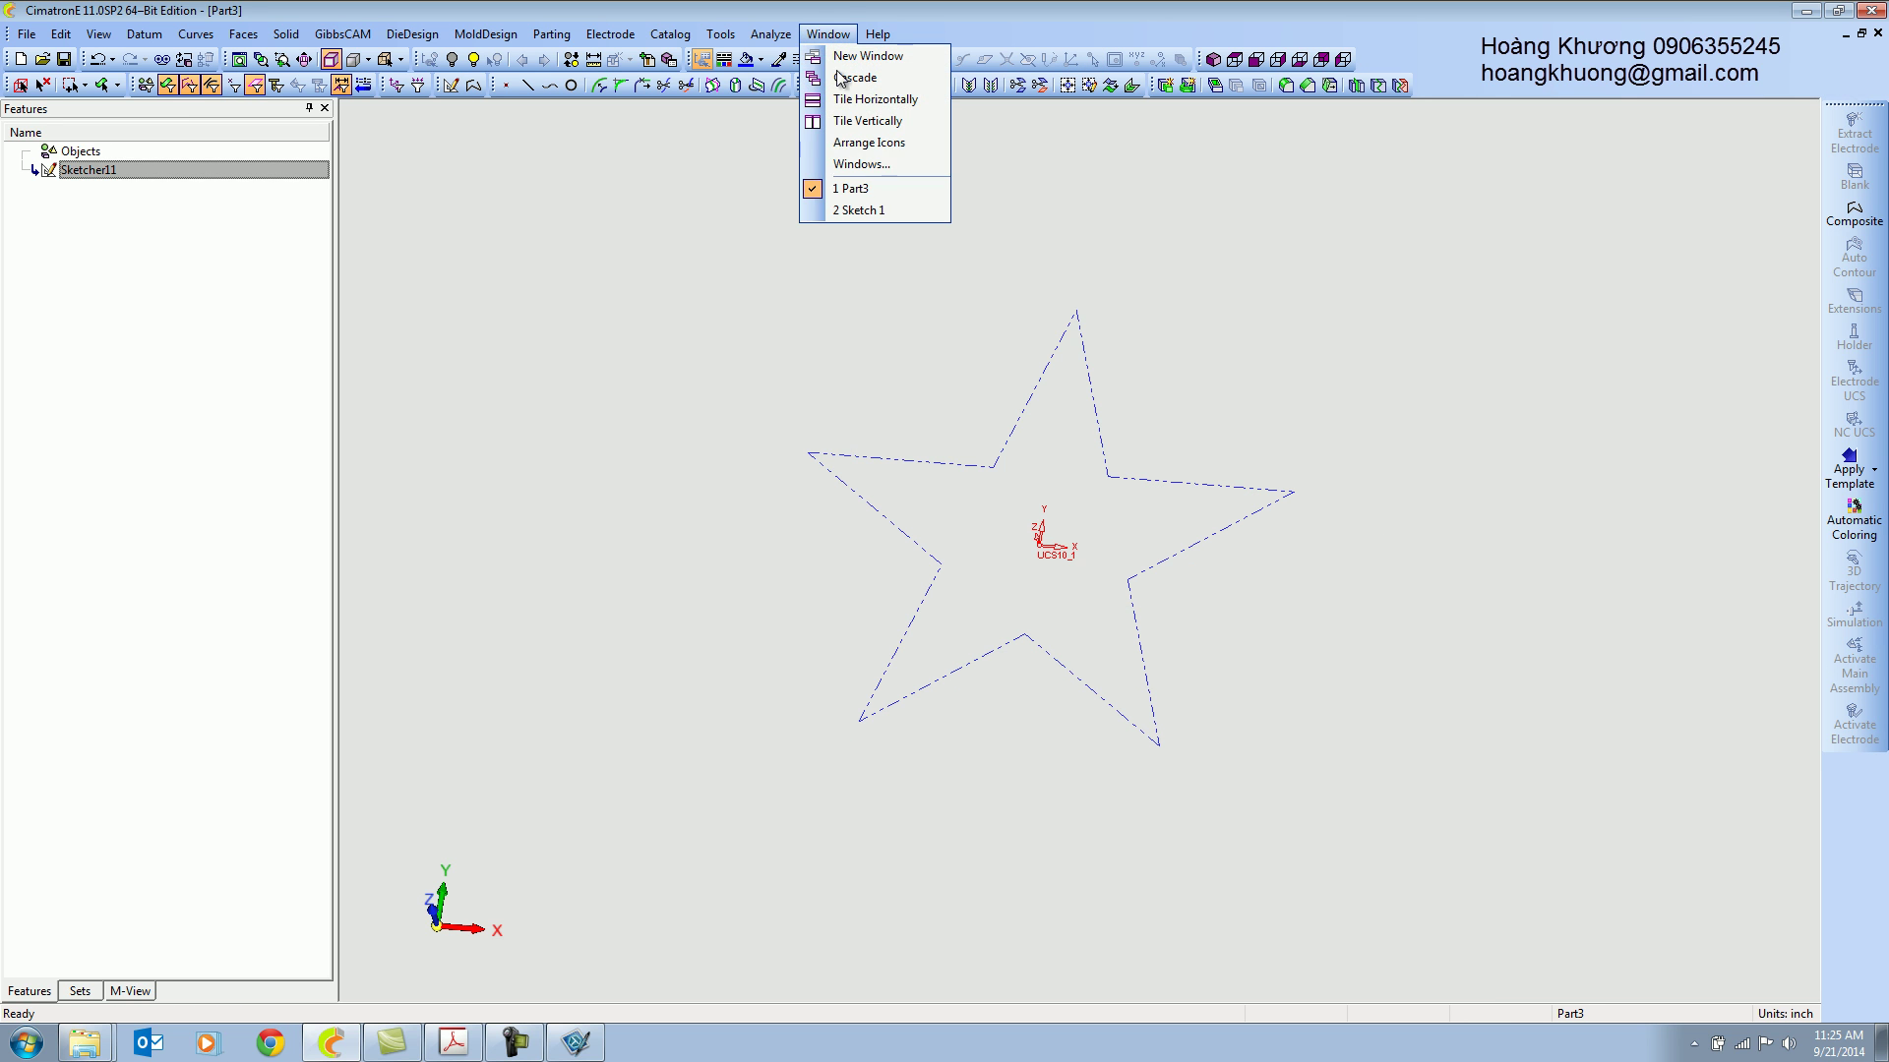
click(861, 207)
Open the existing Sketcher11 feature for editing, examine its dimensioned profile, and exit the sketch.
right_click(122, 169)
click(153, 188)
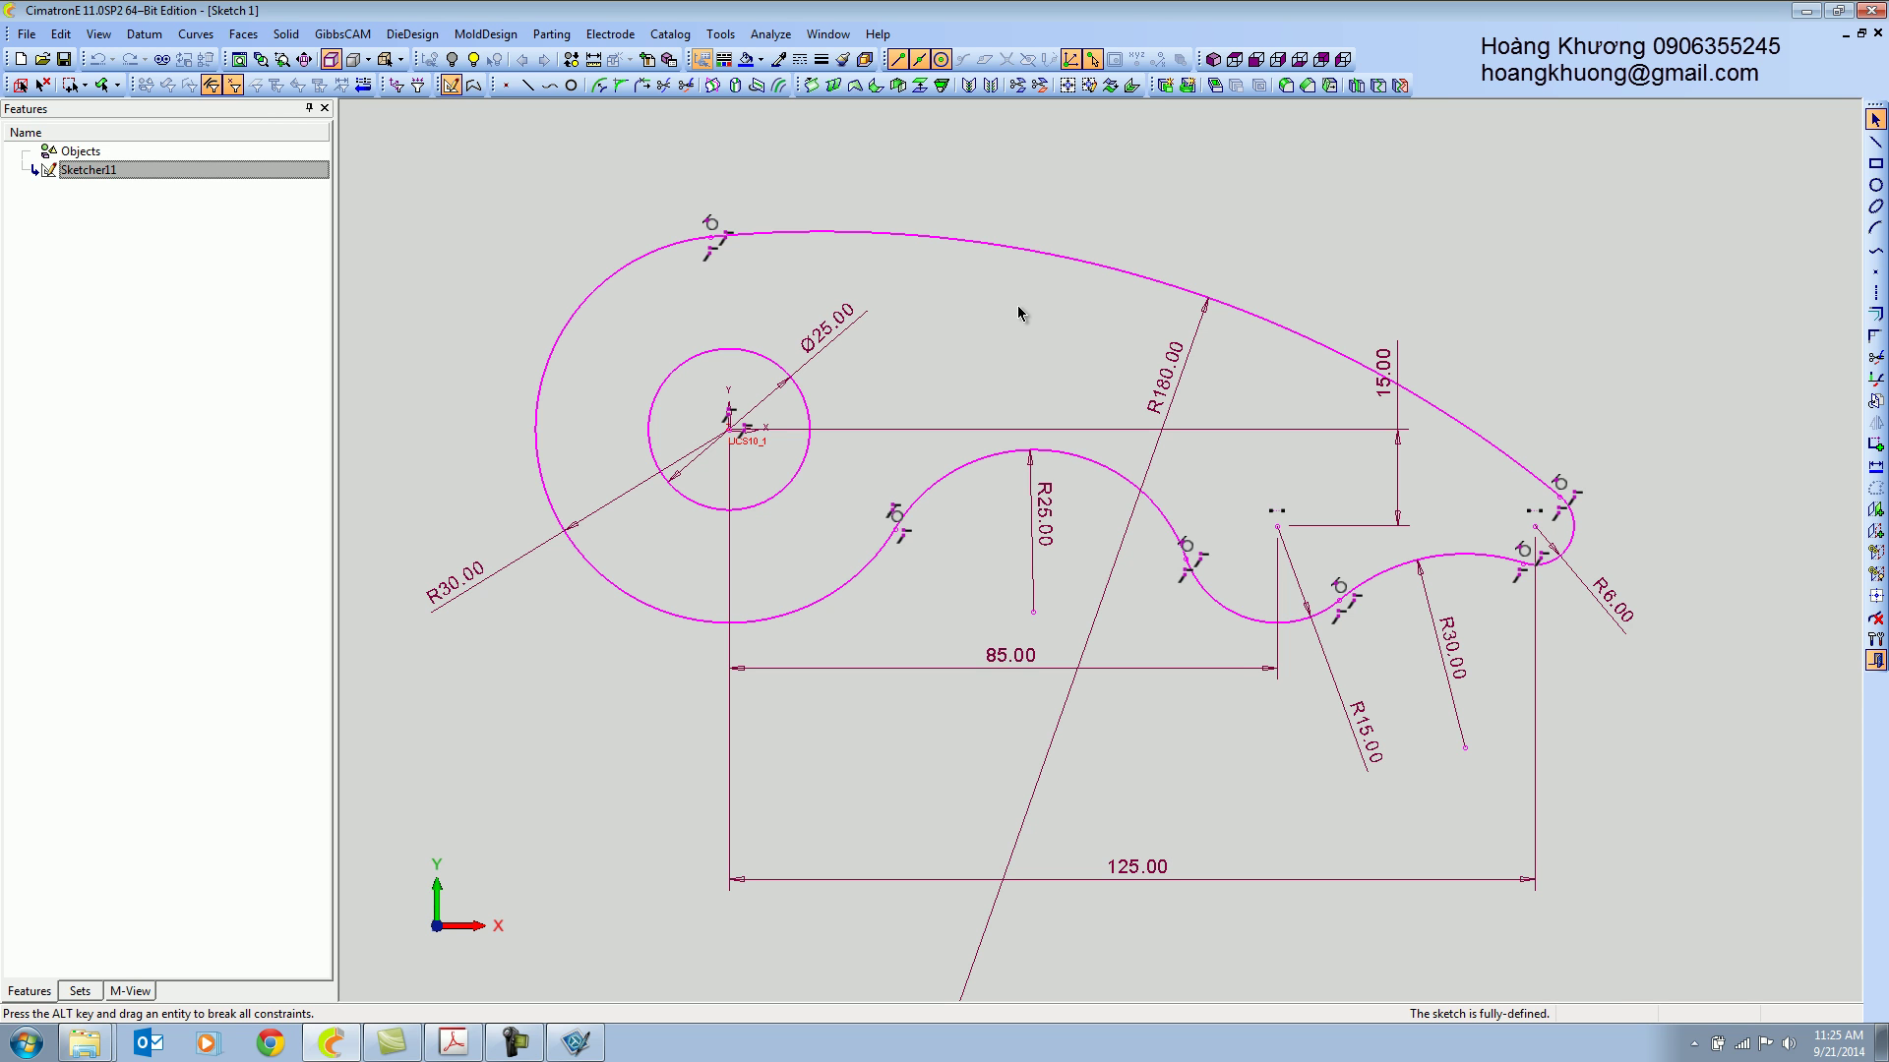
click(1876, 661)
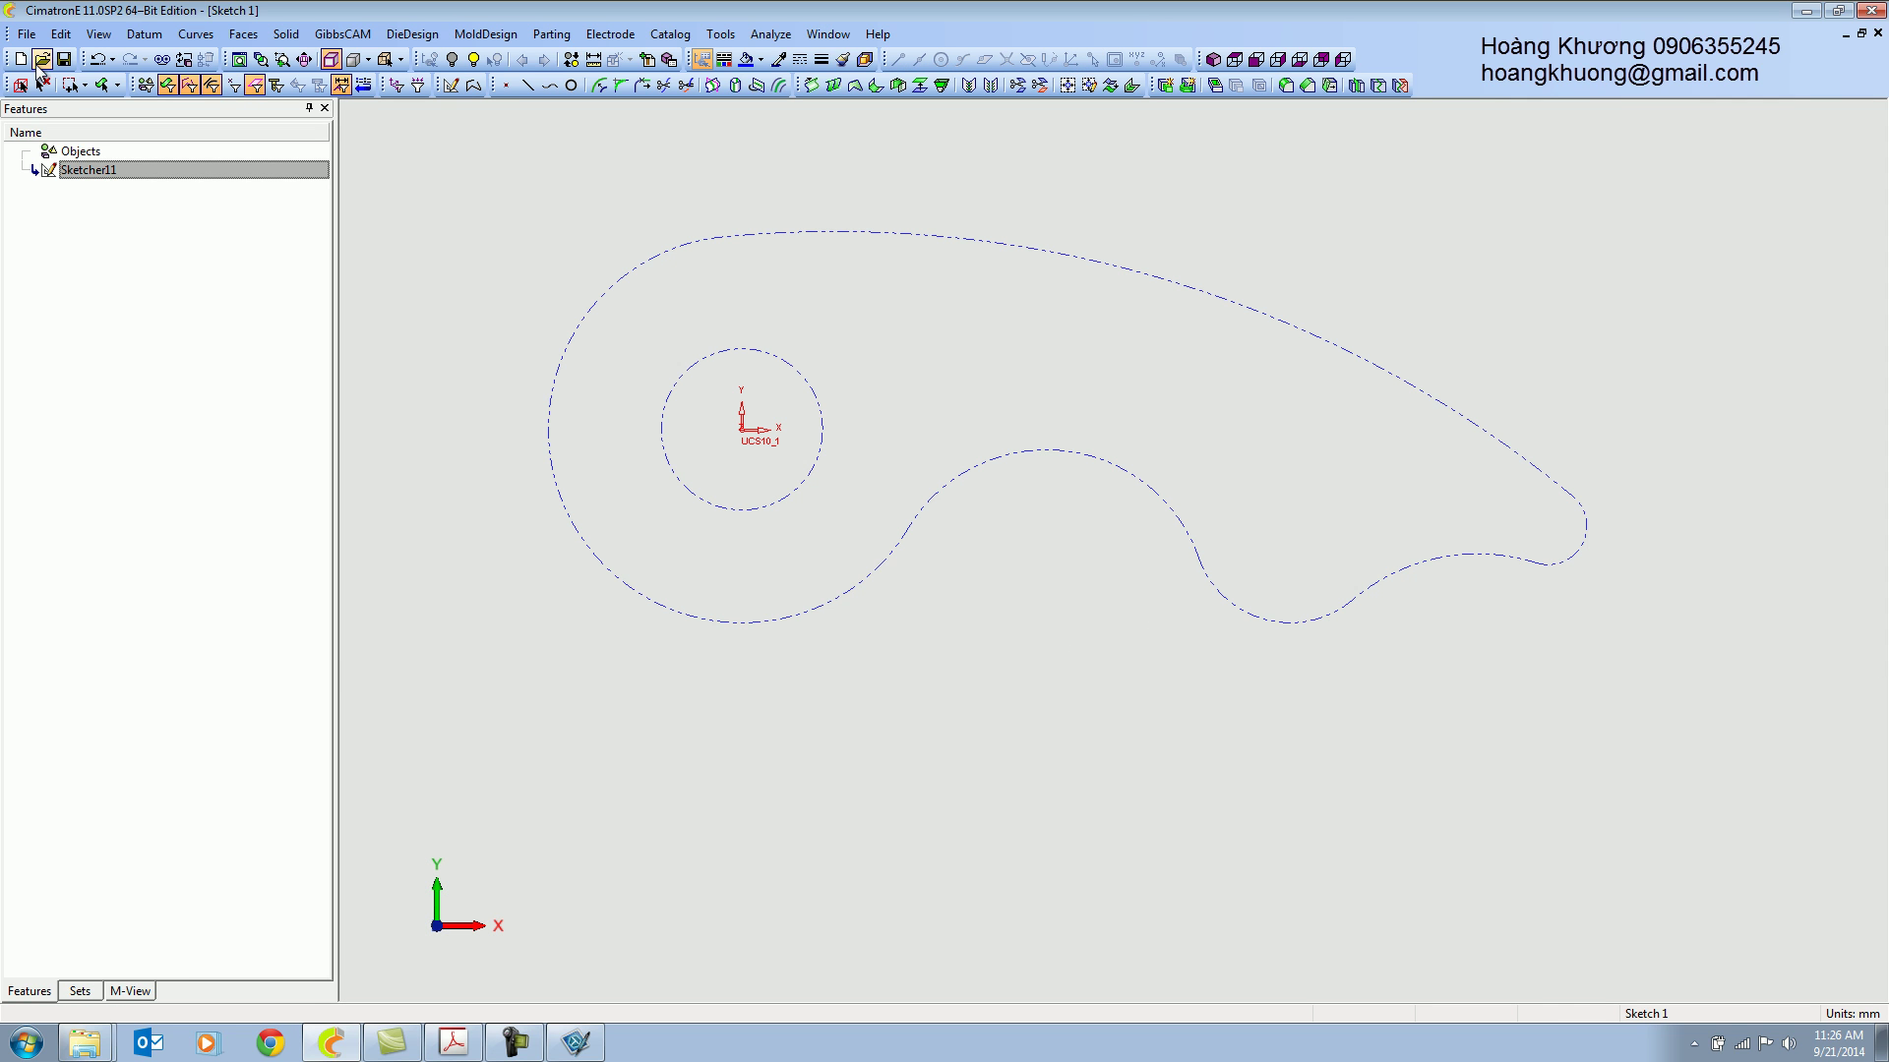
Delete the Sketcher11 feature from the Sketch 1 document.
right_click(88, 170)
click(168, 302)
click(894, 574)
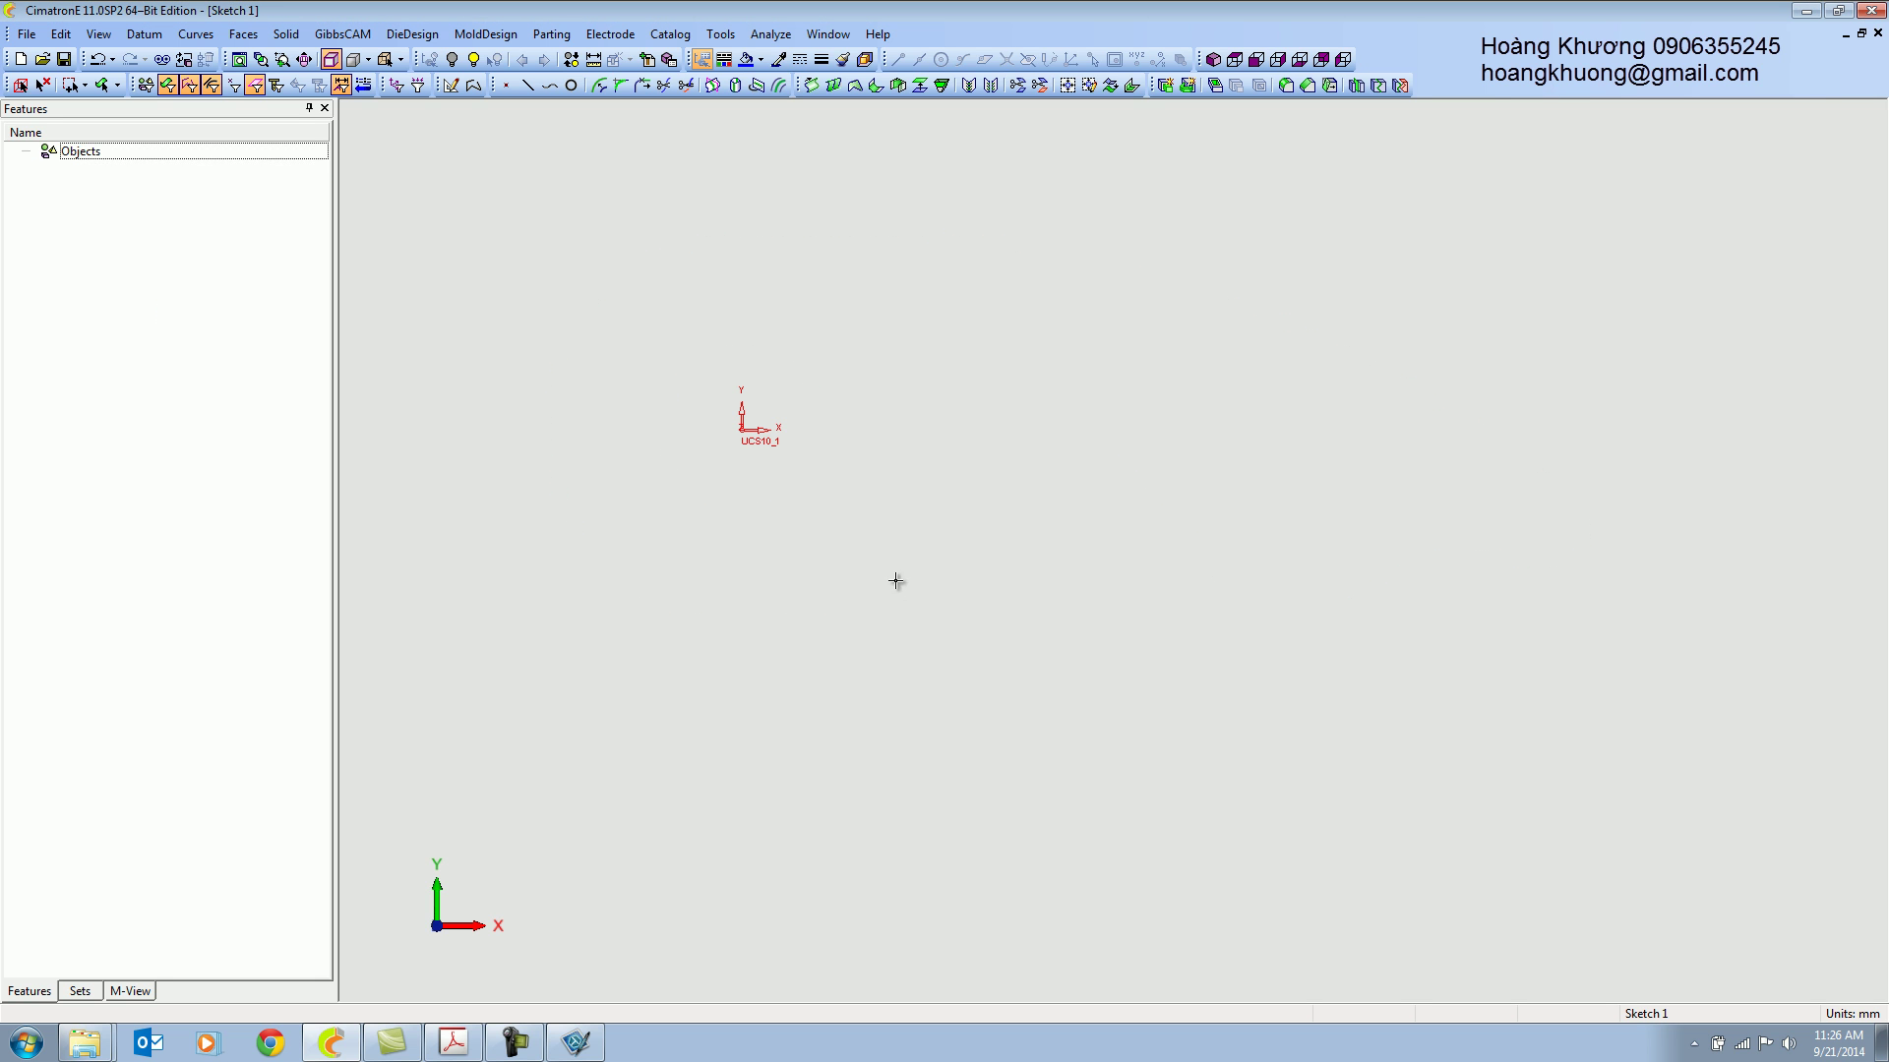
Start a new sketch and draw a dimensioned circle of diameter 25 mm centred on the origin.
right_click(941, 362)
click(941, 362)
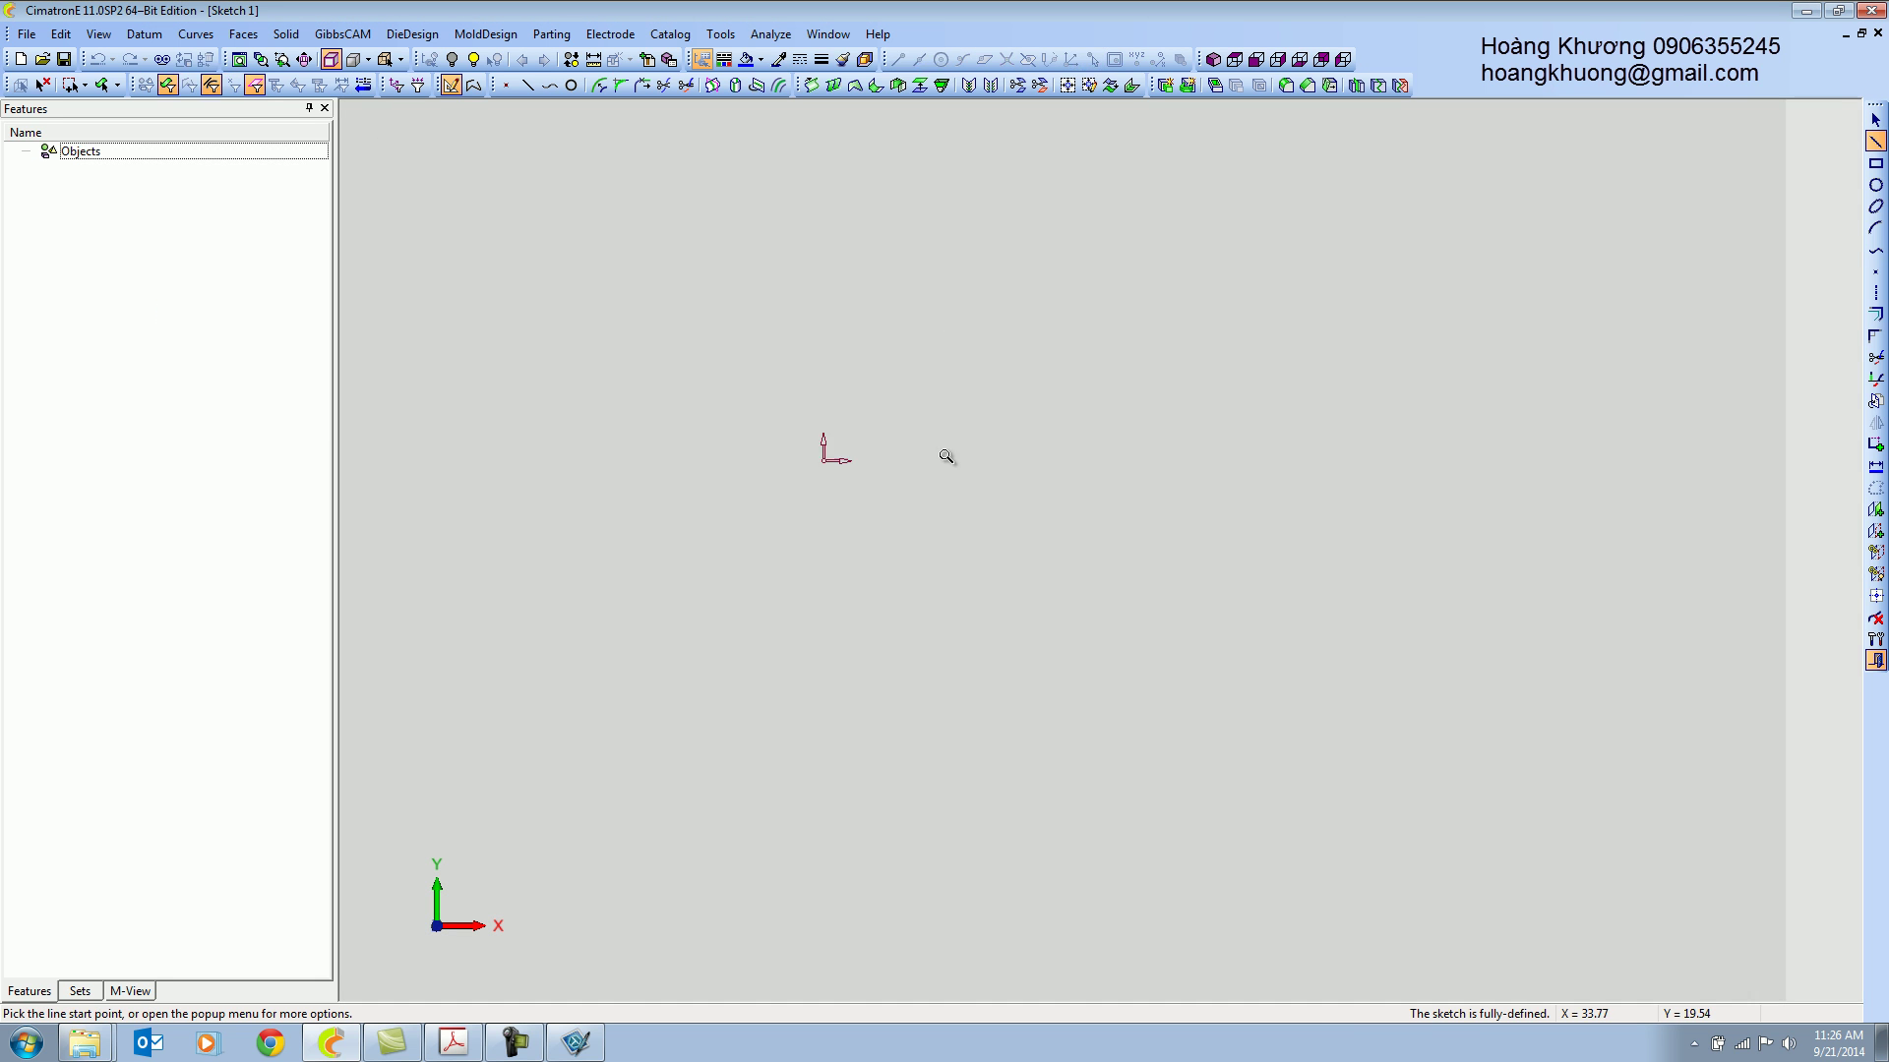
click(1873, 185)
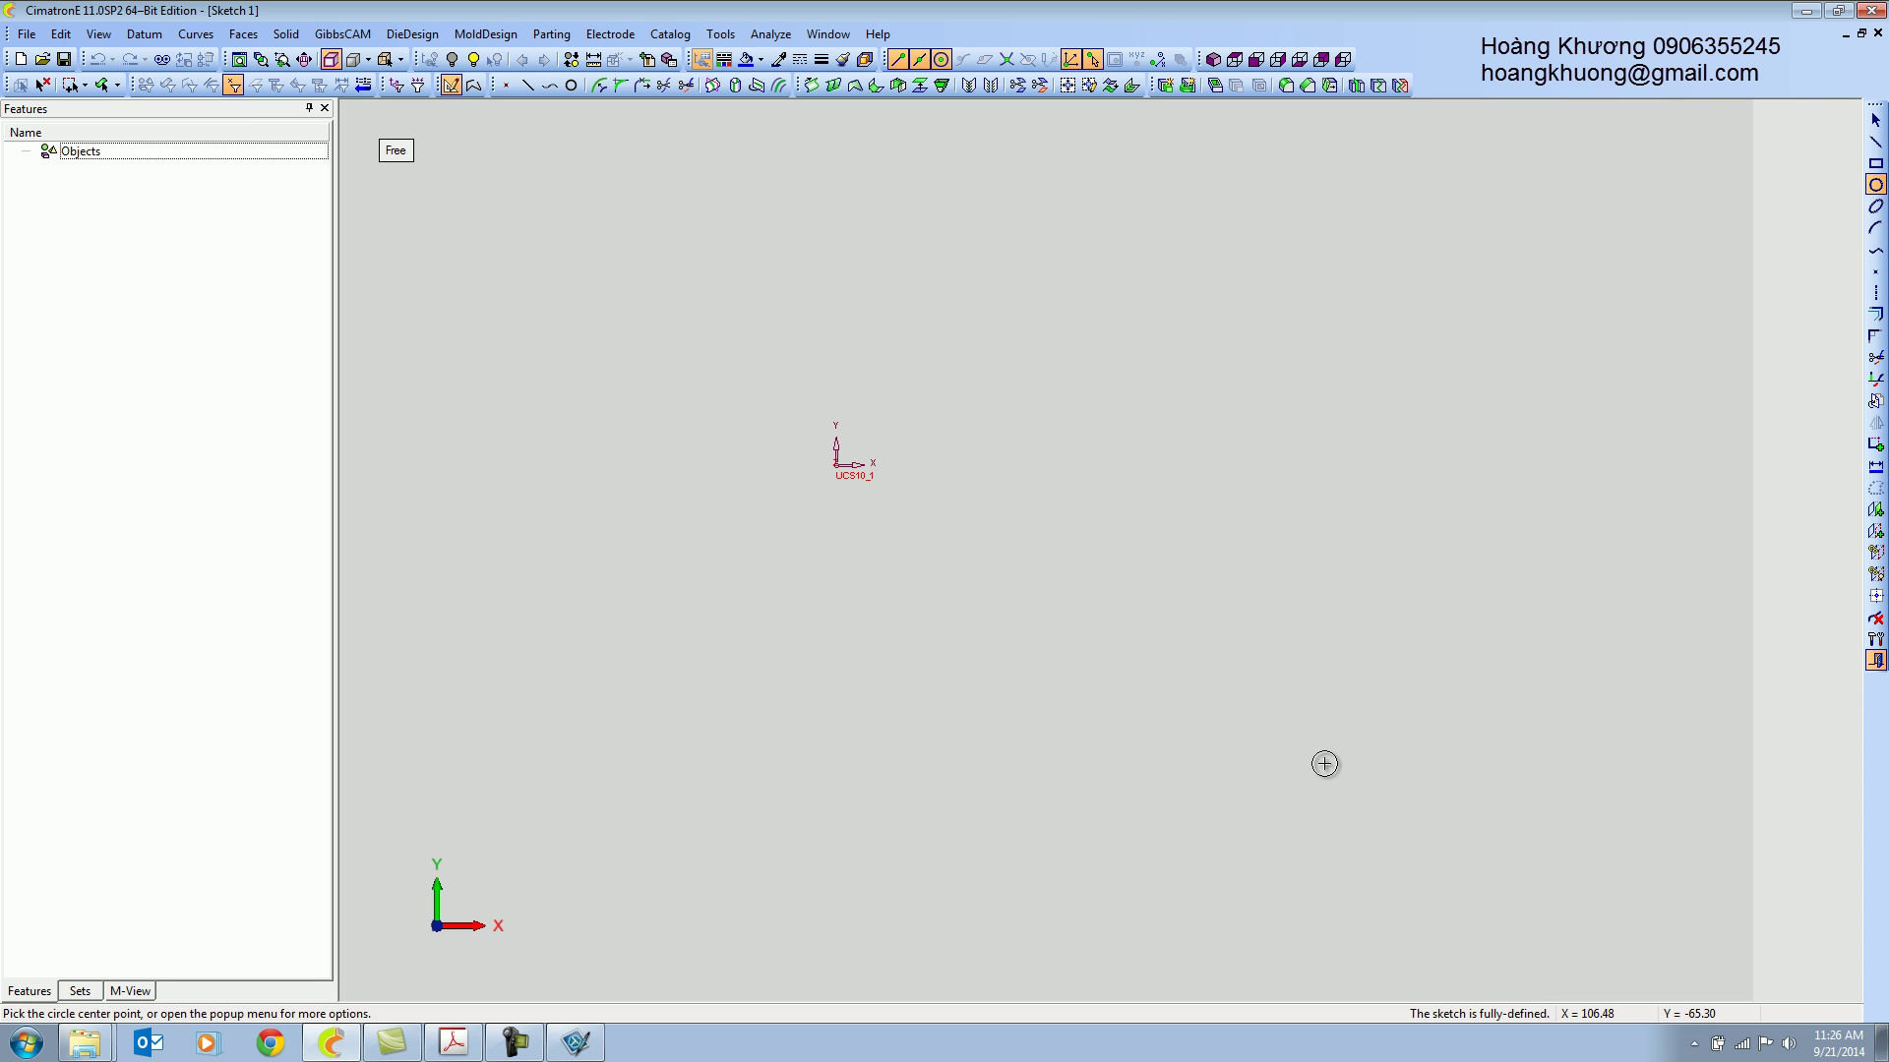
click(396, 151)
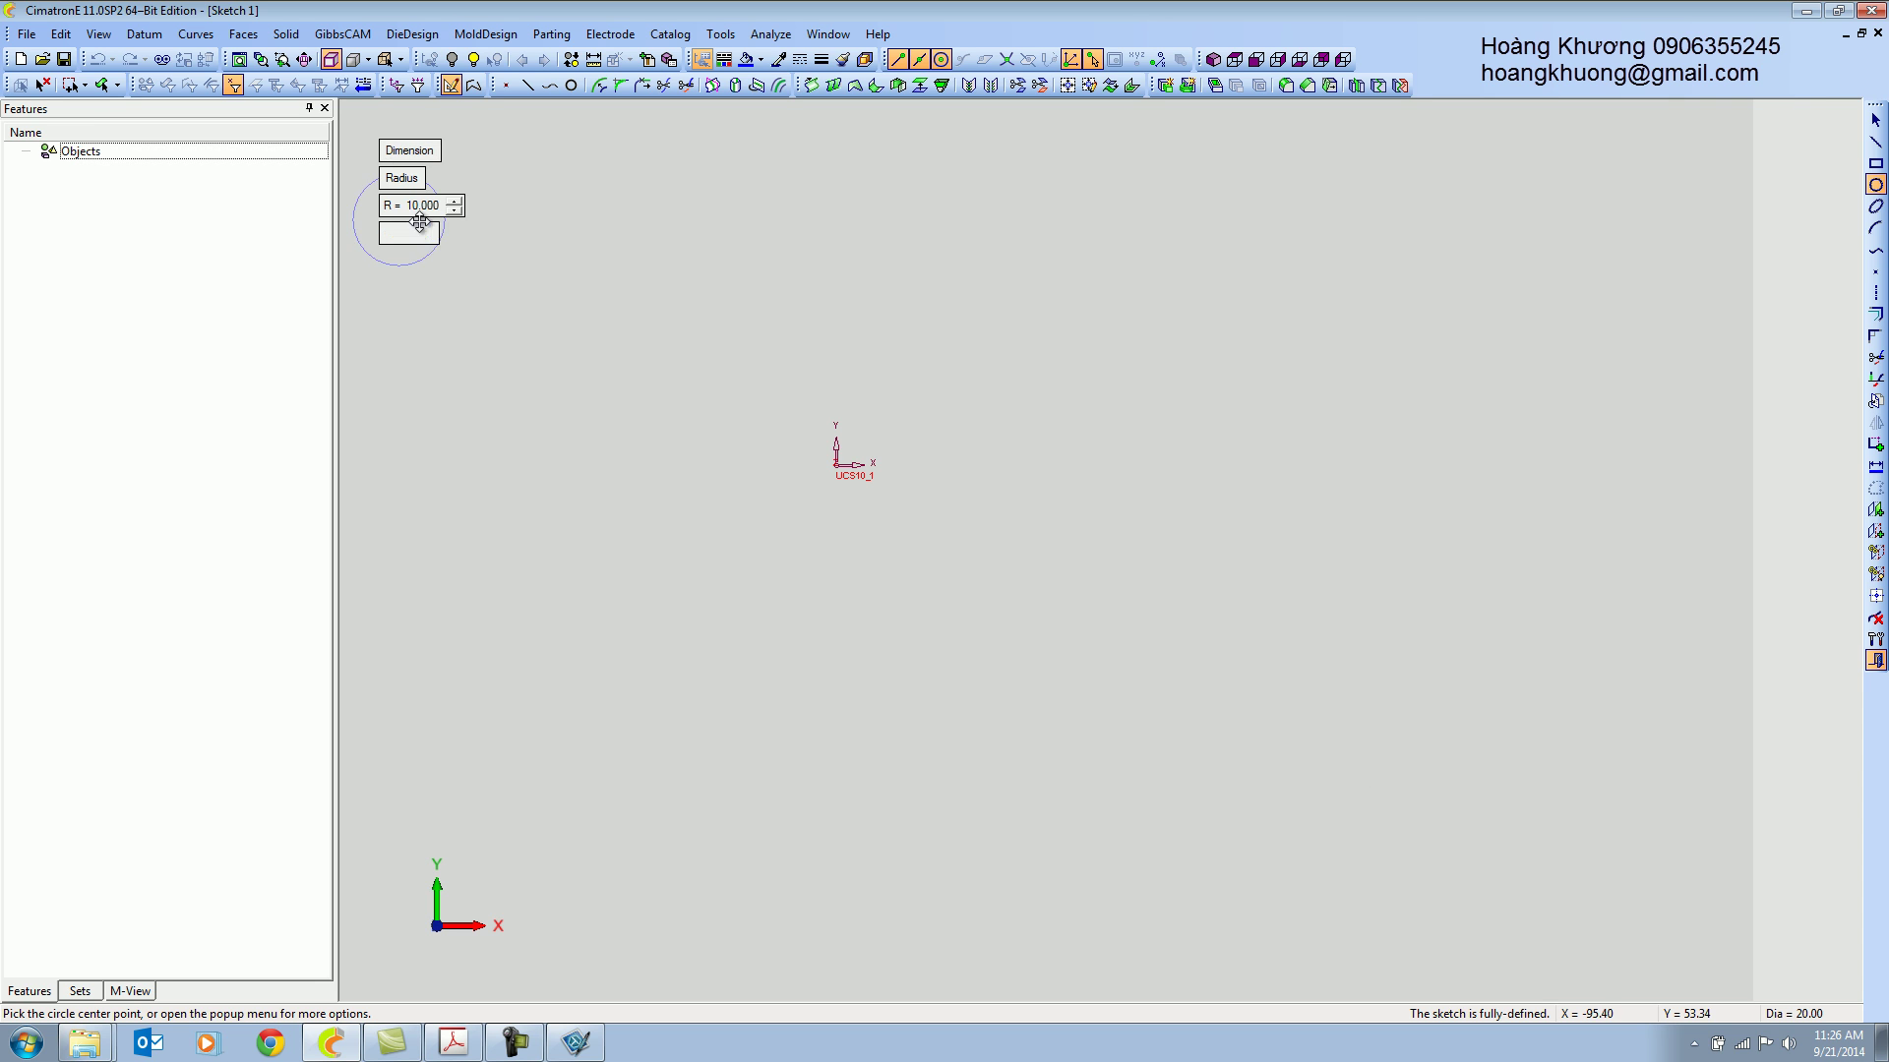
click(417, 210)
text(25)
key(Return)
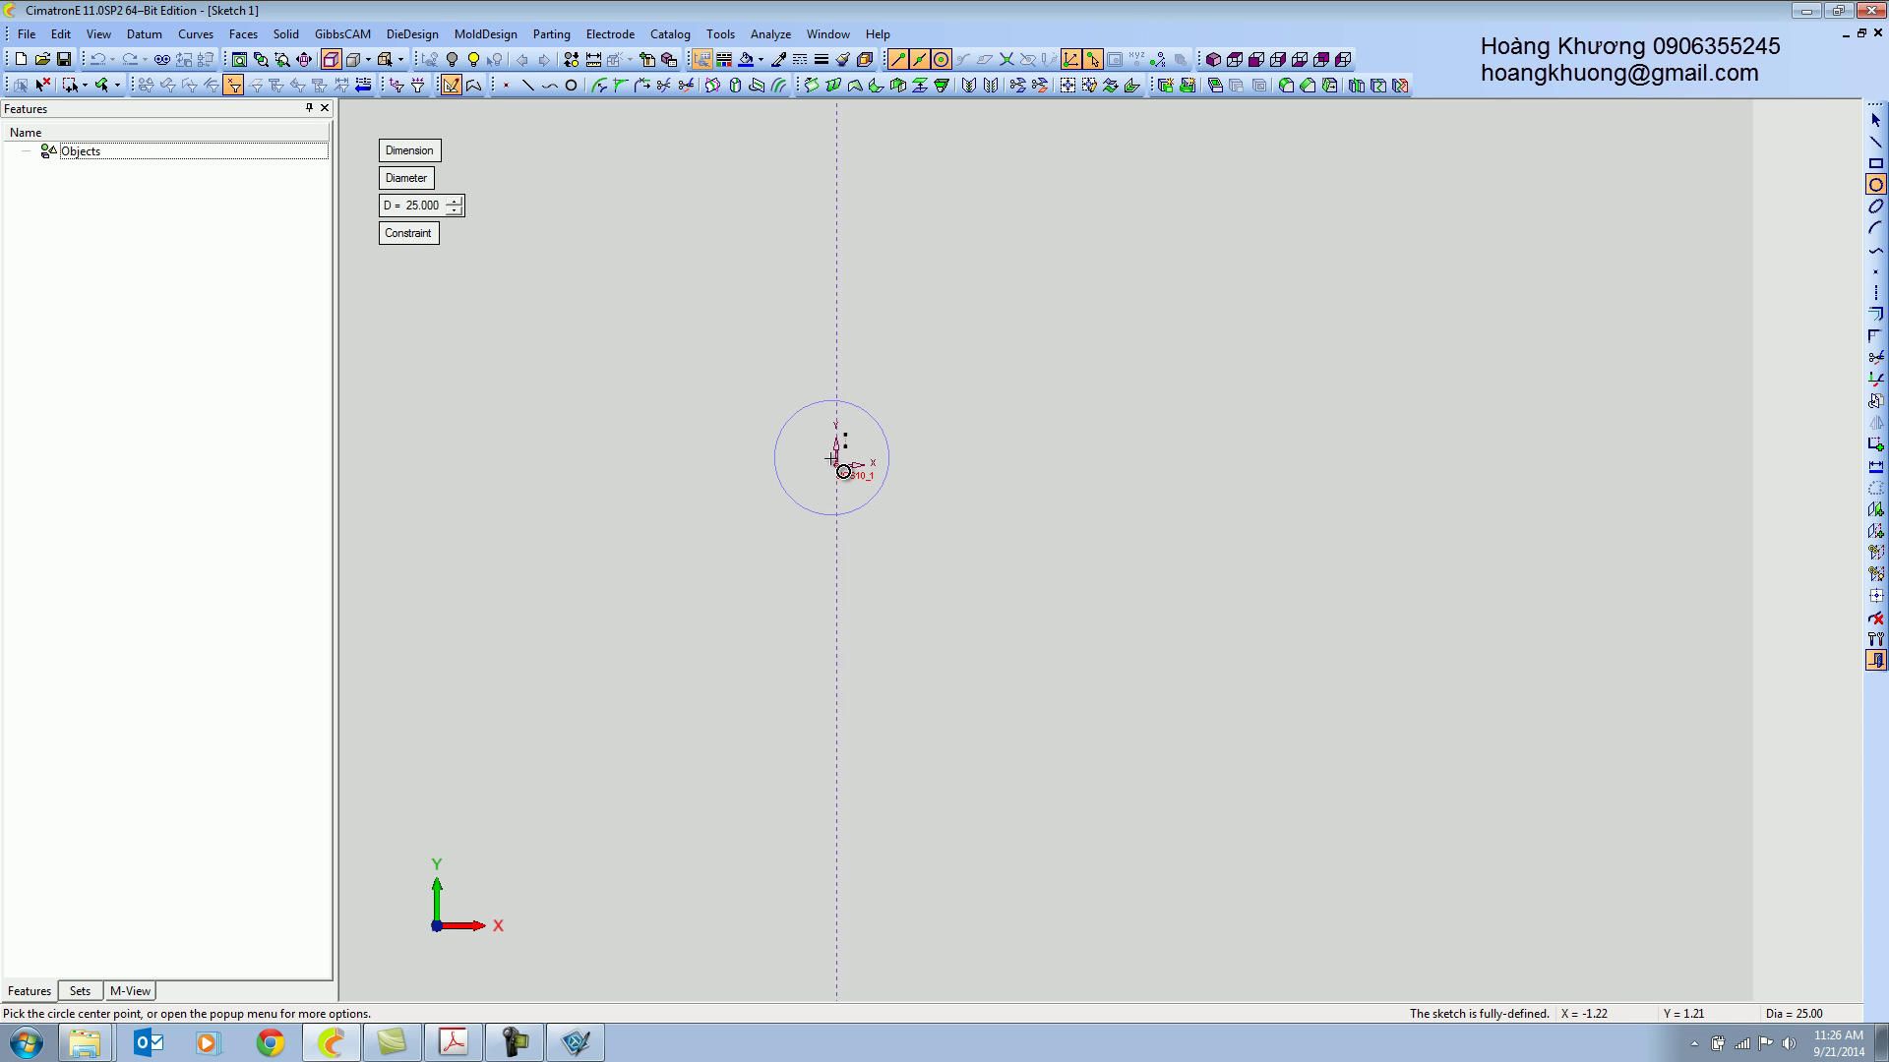
click(835, 458)
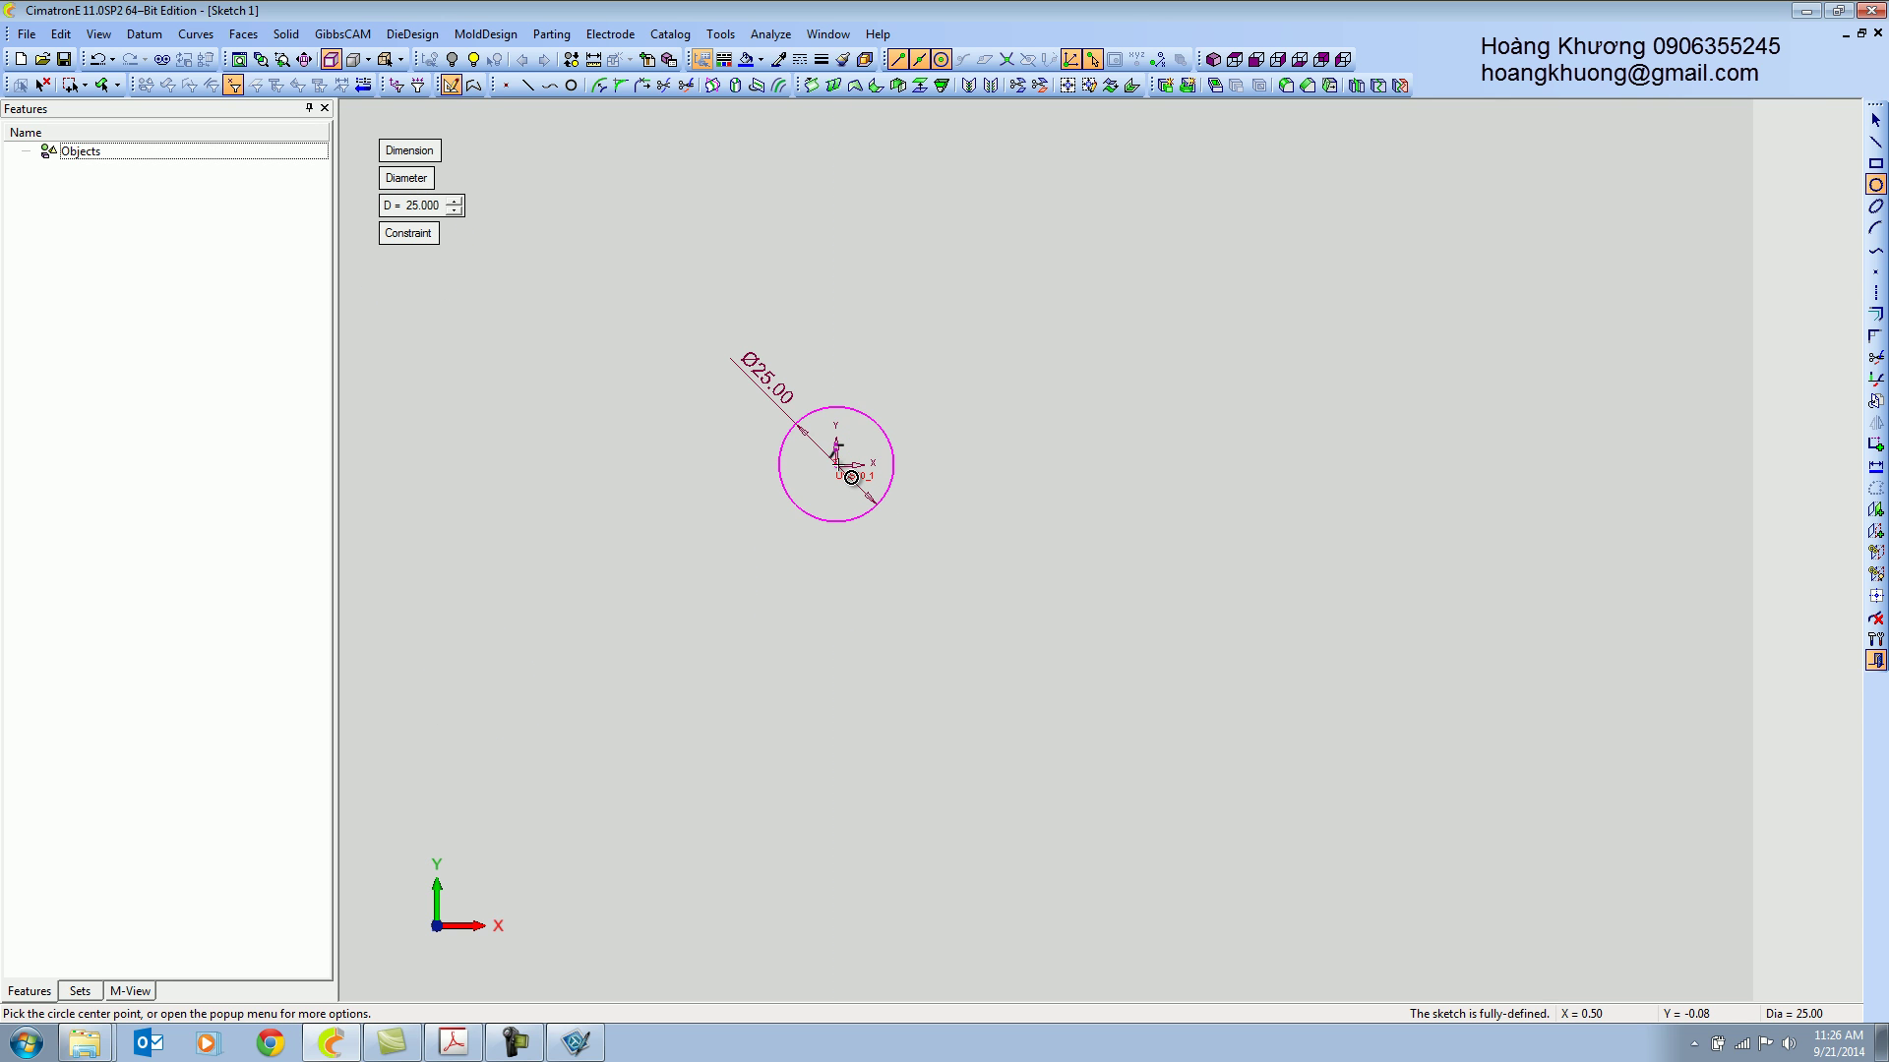
Draw a concentric circle of radius 30 mm centred on the origin.
click(404, 178)
click(419, 206)
text(30)
key(Return)
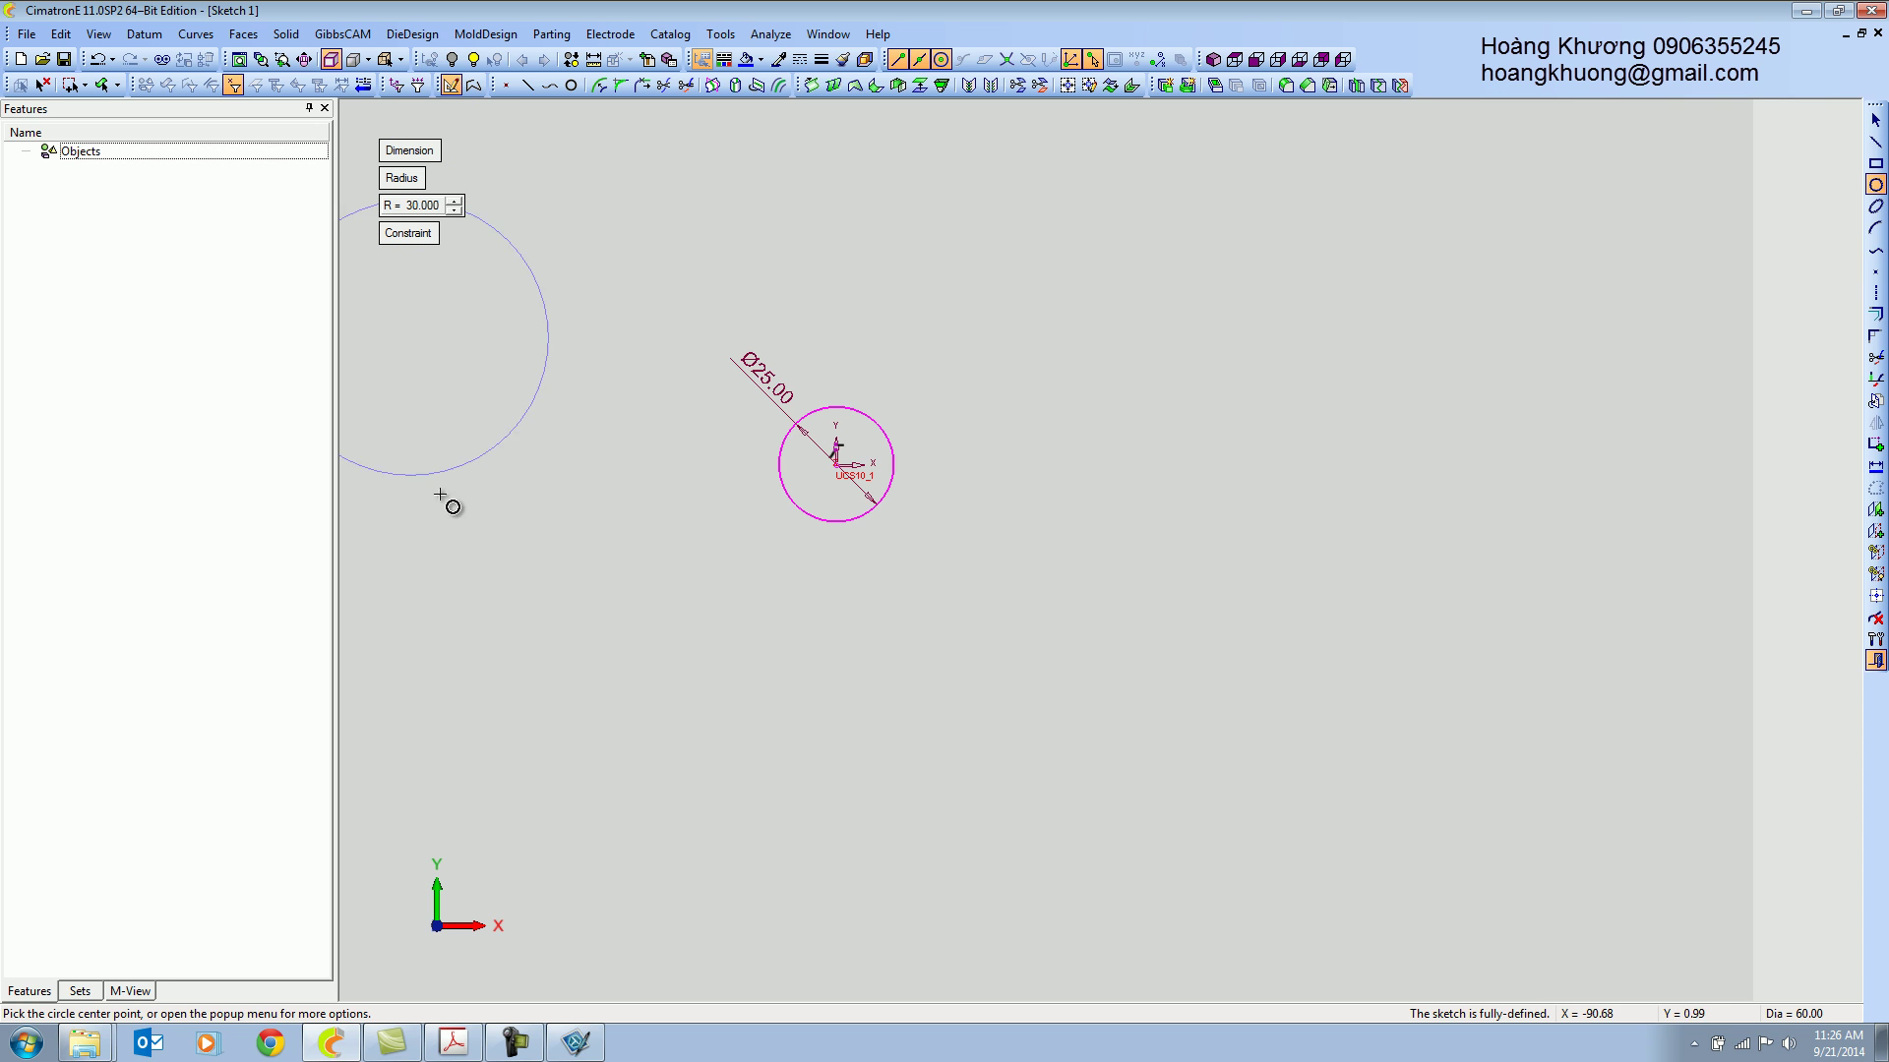
click(845, 480)
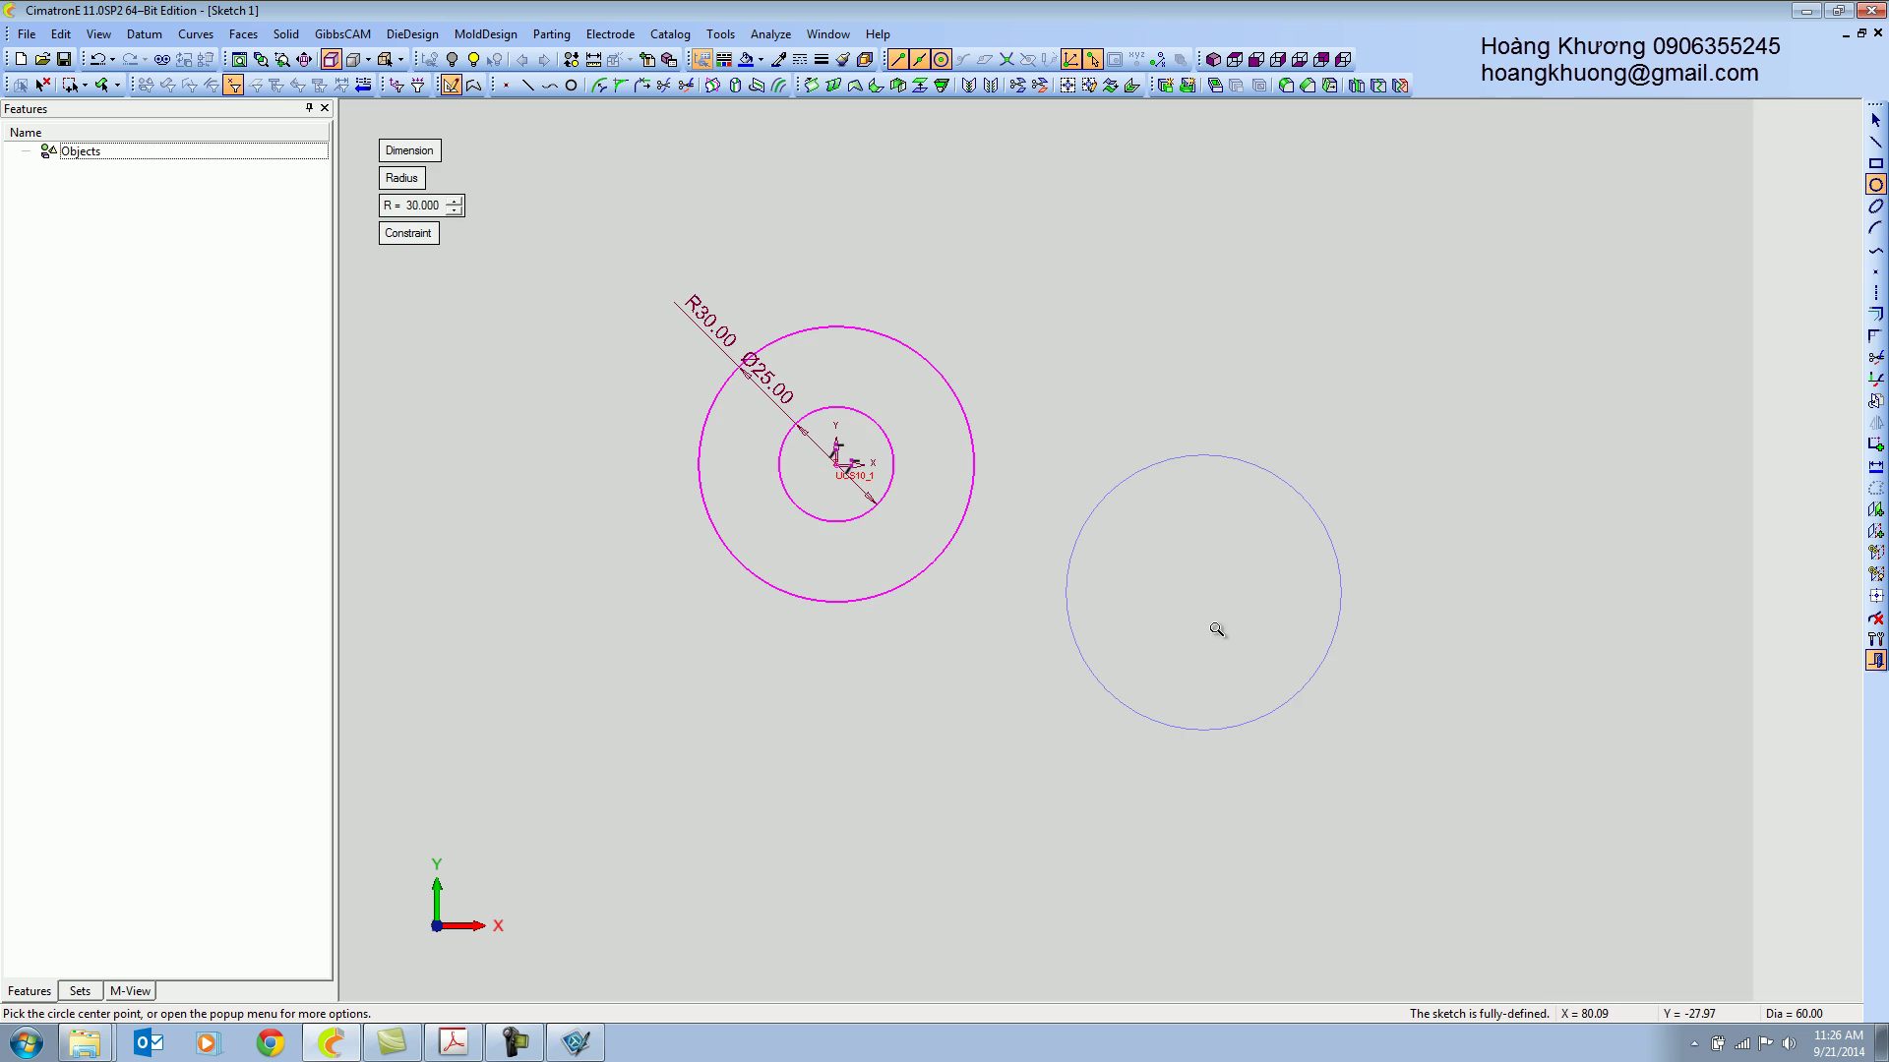
Draw a circle of radius 15 mm well to the right of and slightly below the concentric circles.
scroll(1131, 561, down, 2)
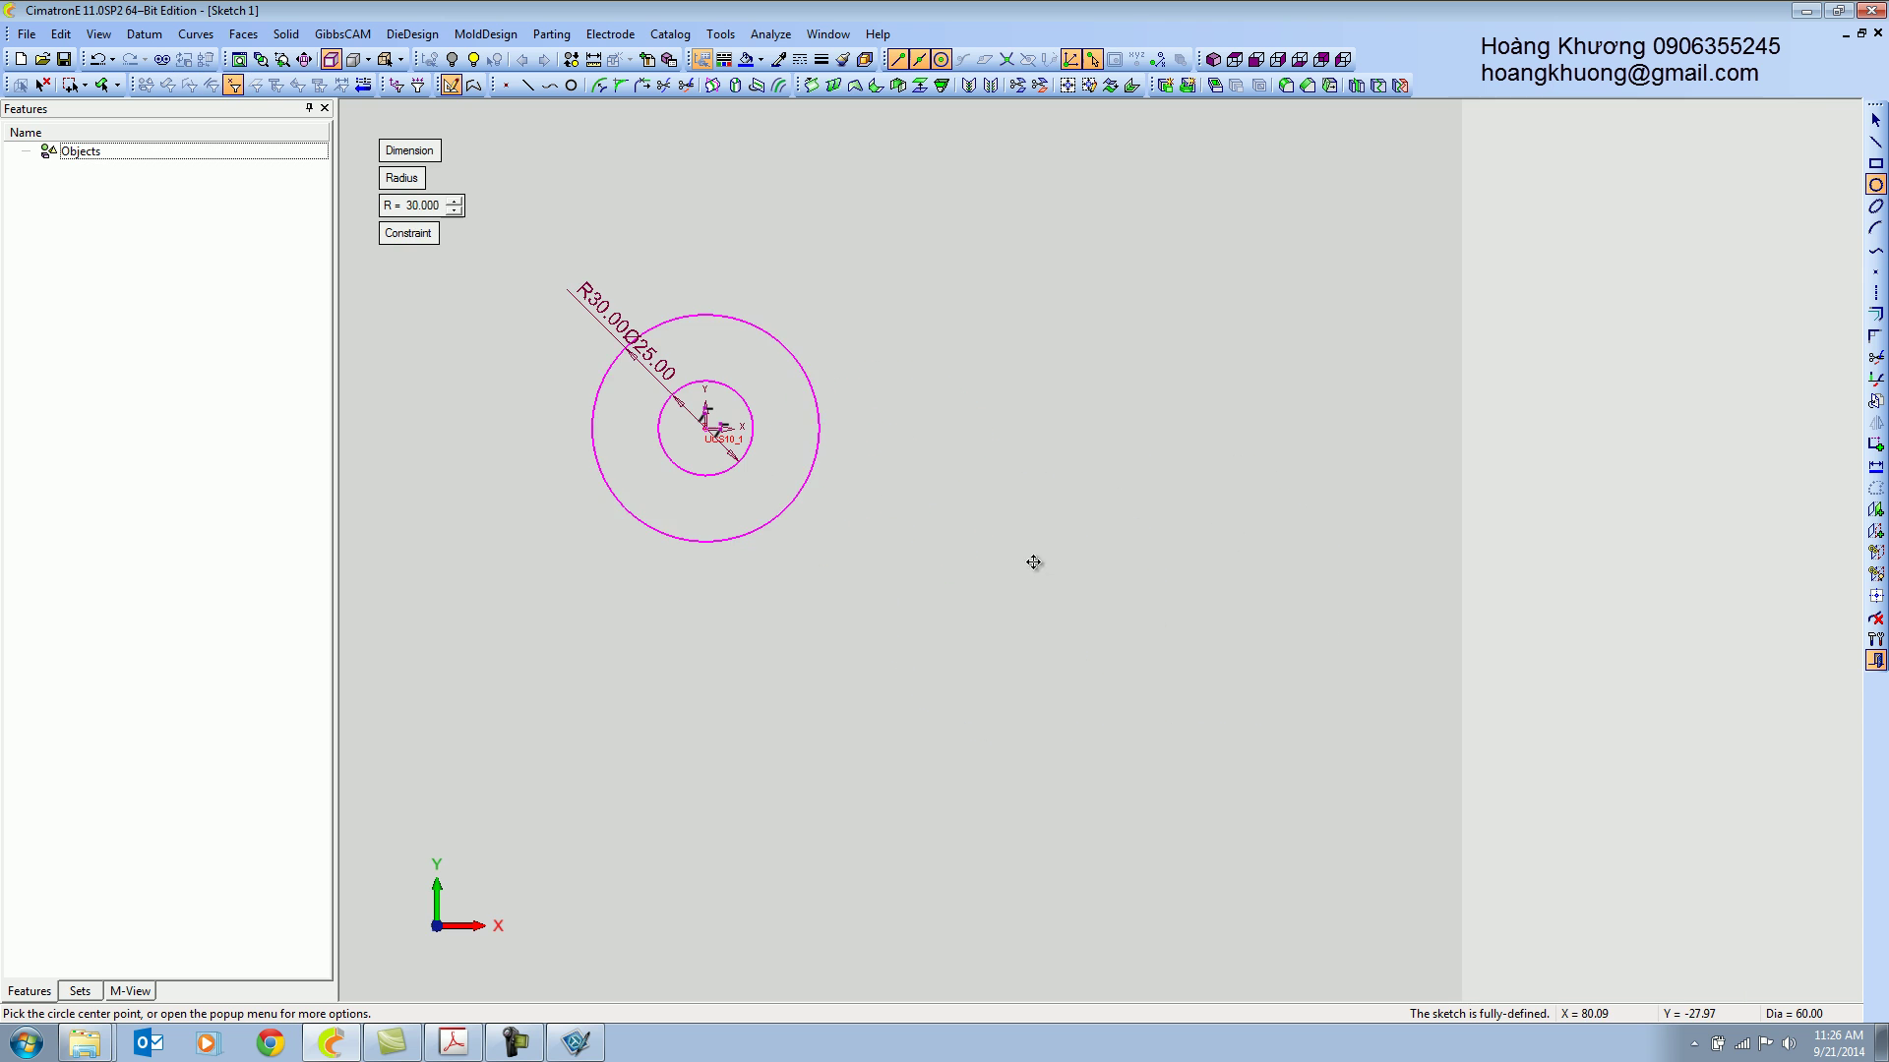
click(399, 208)
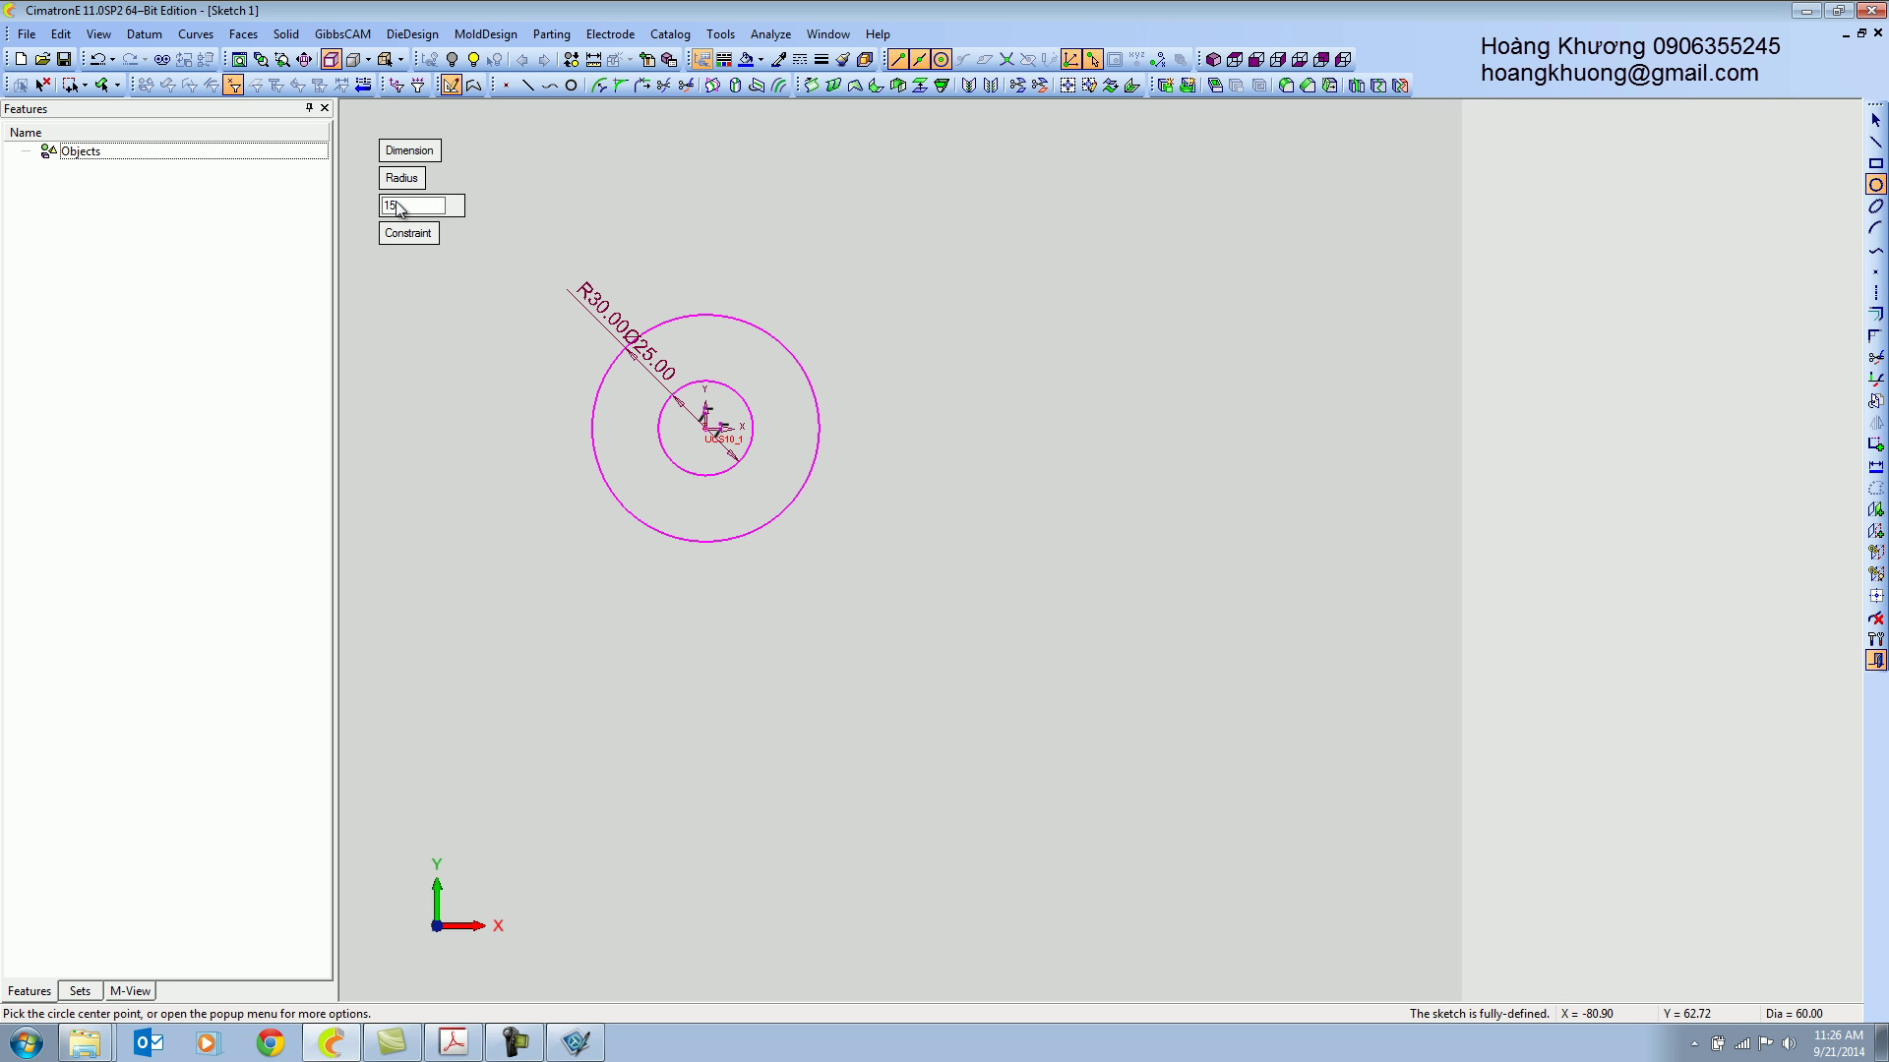
text(15)
key(Return)
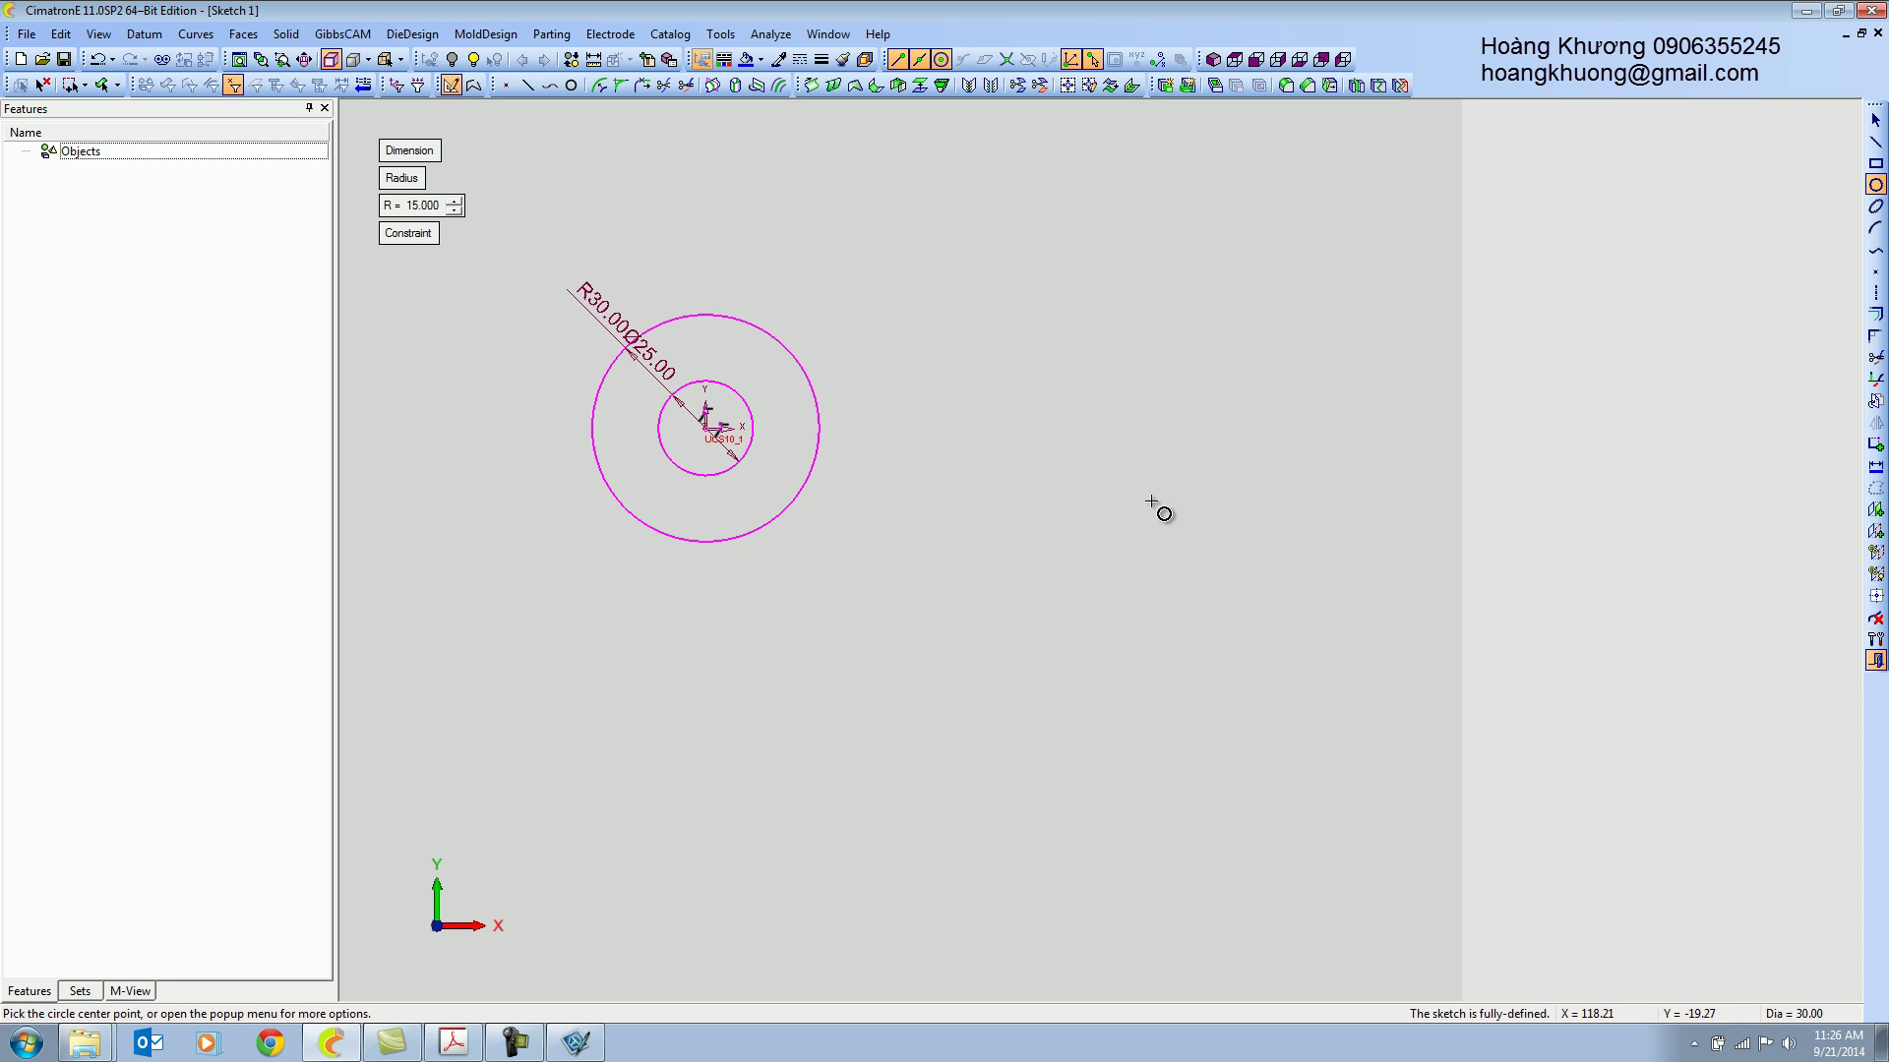
click(1109, 506)
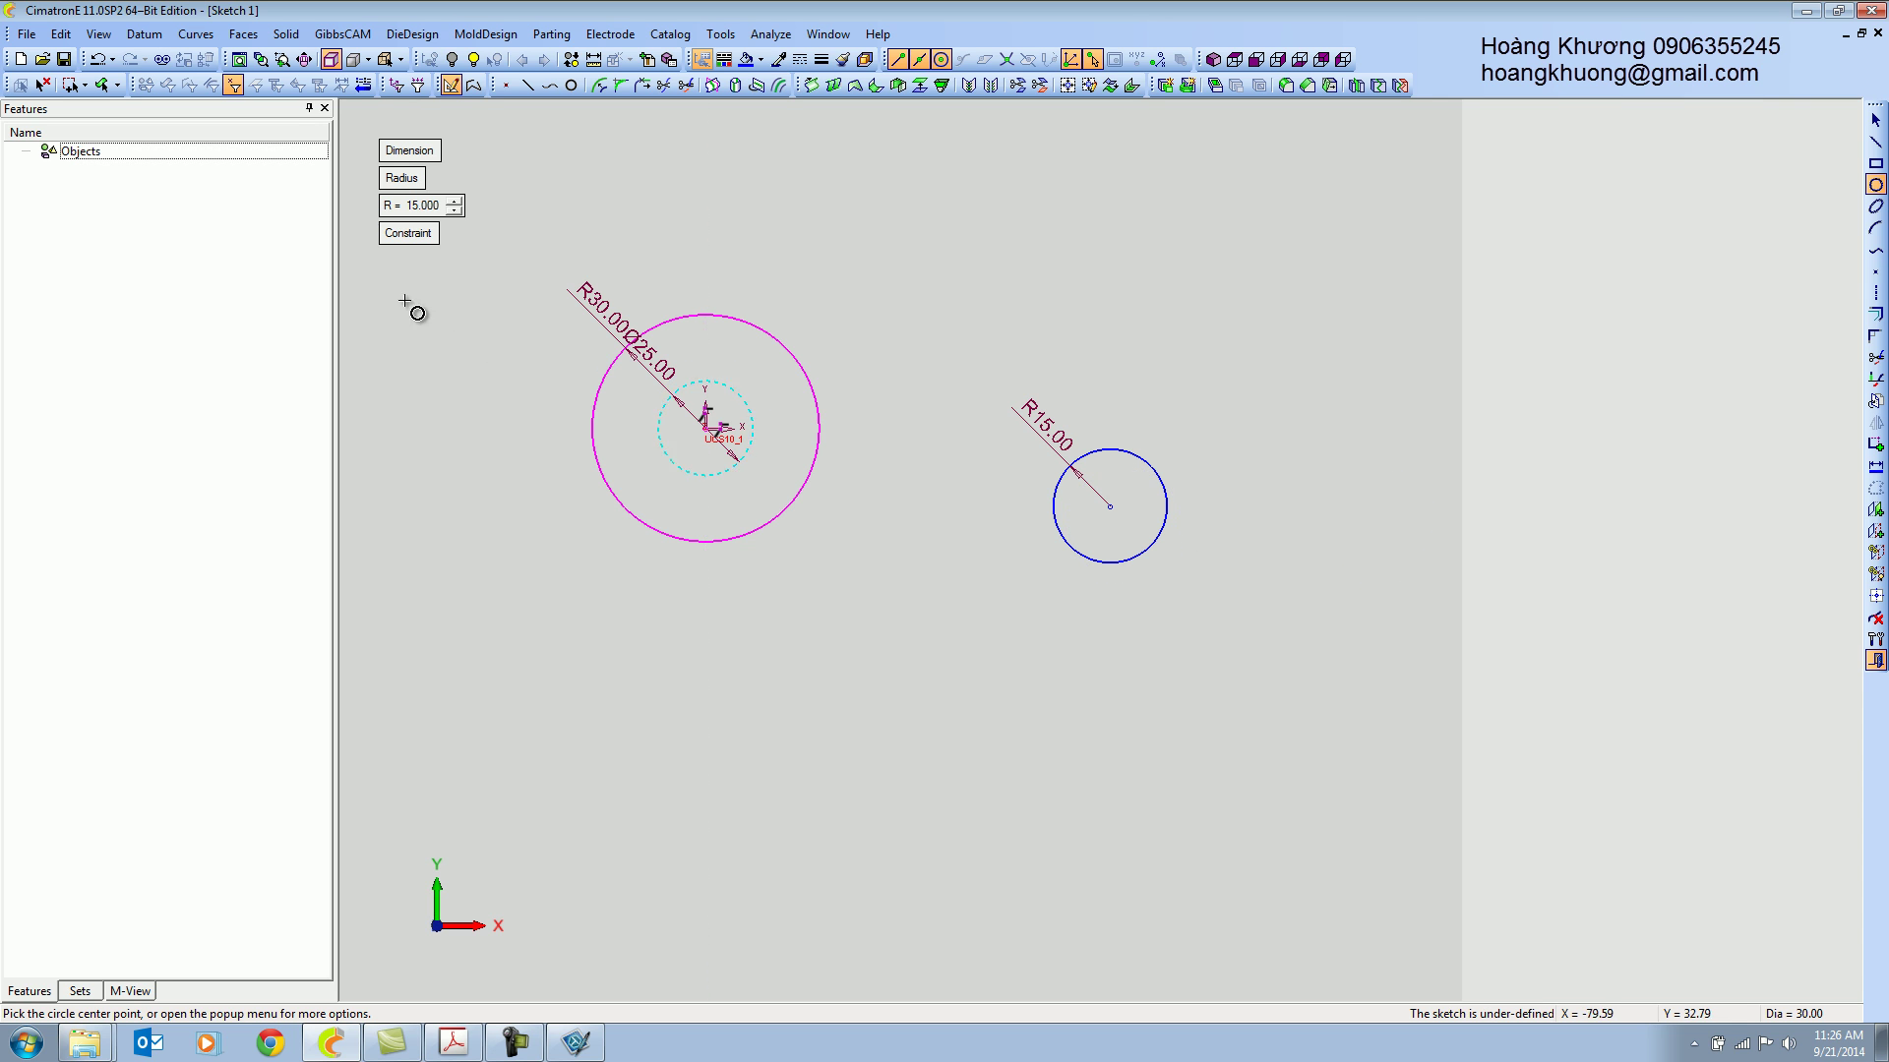
Draw a circle of radius 6 mm level with the 15 mm radius circle's centre, about 150 mm right of the origin.
click(402, 209)
text(6)
key(Return)
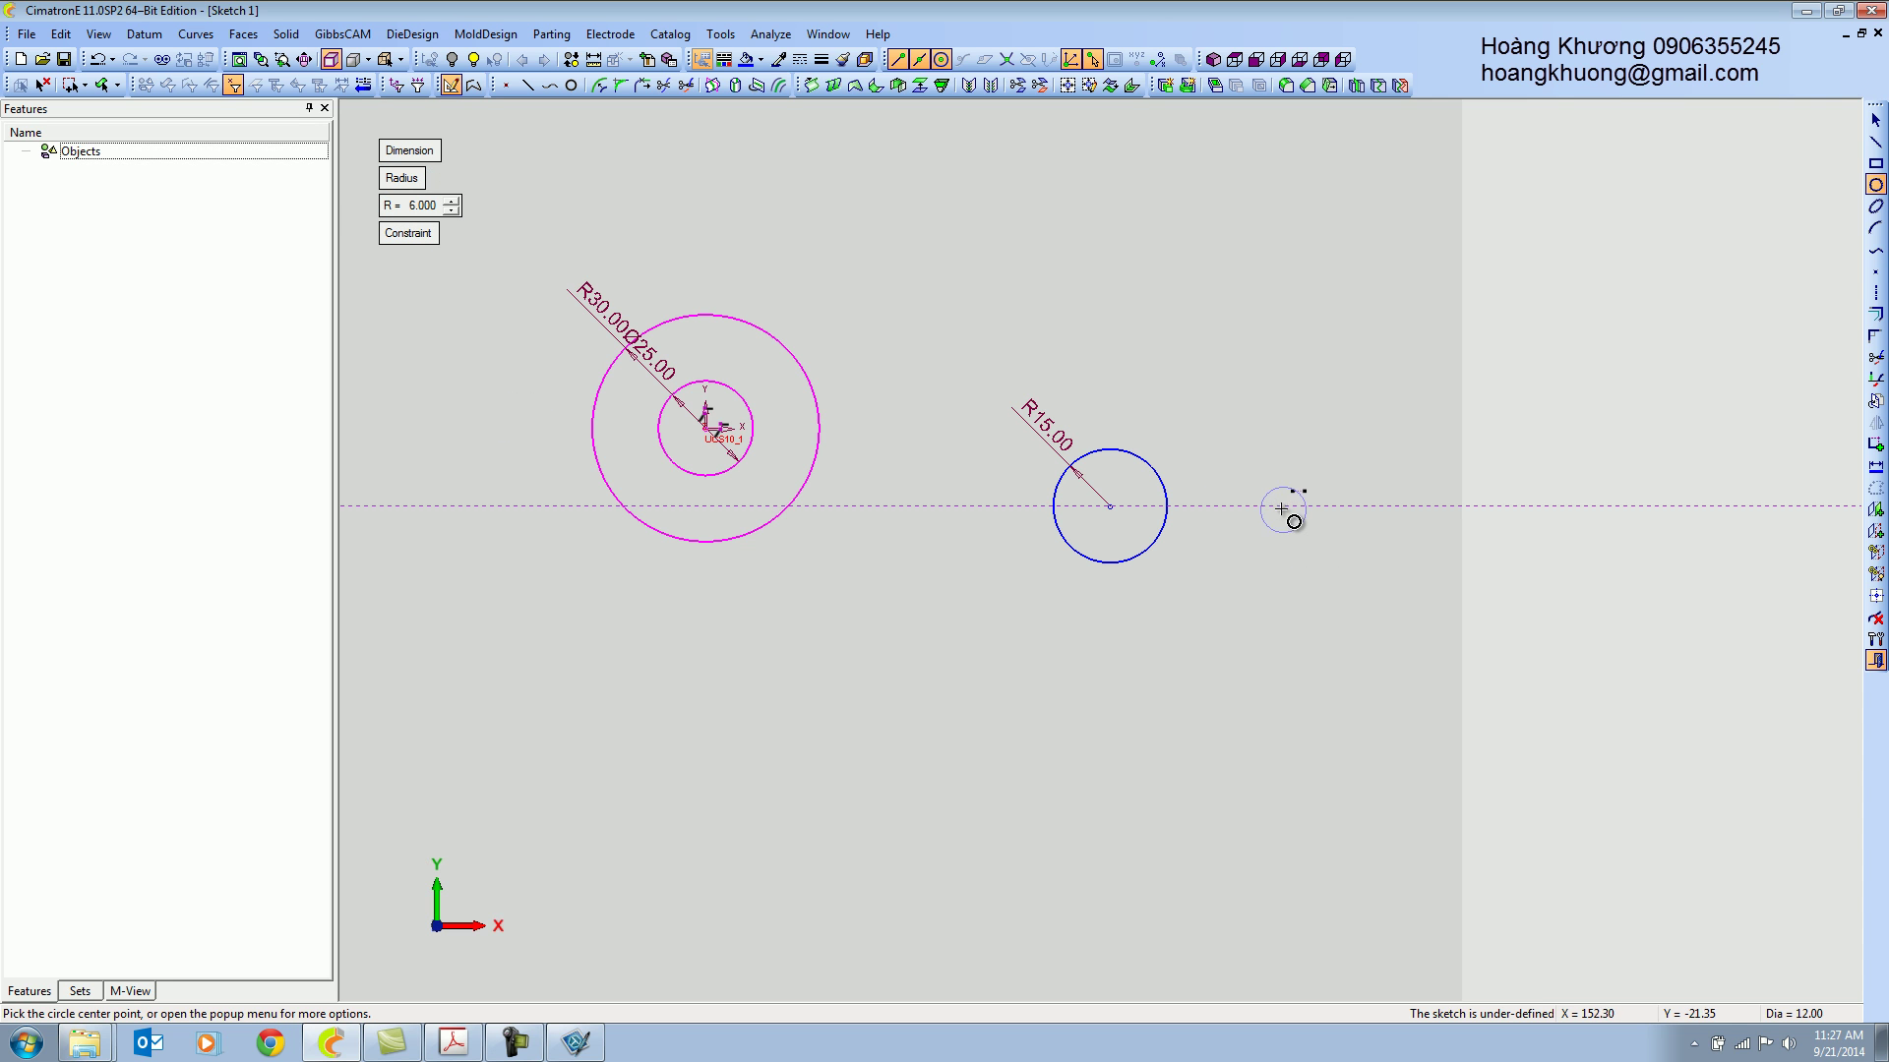
click(1272, 507)
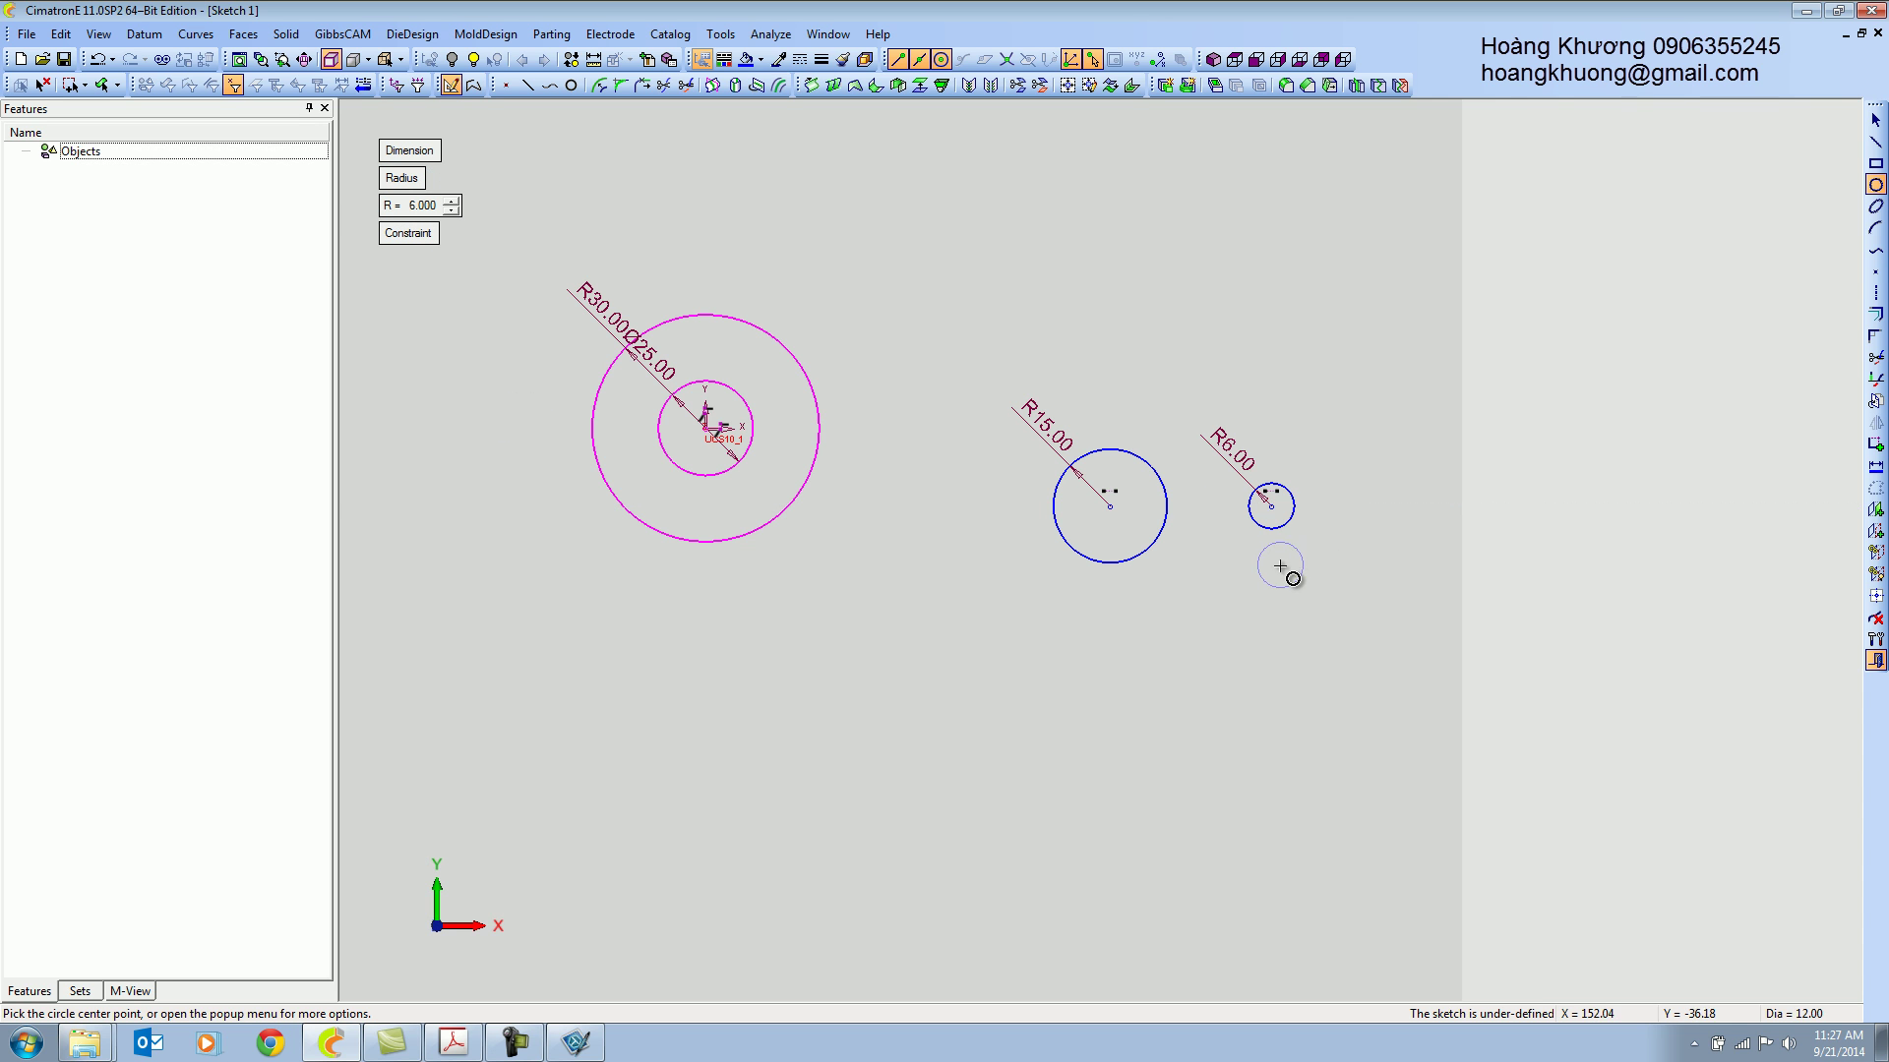
key(Escape)
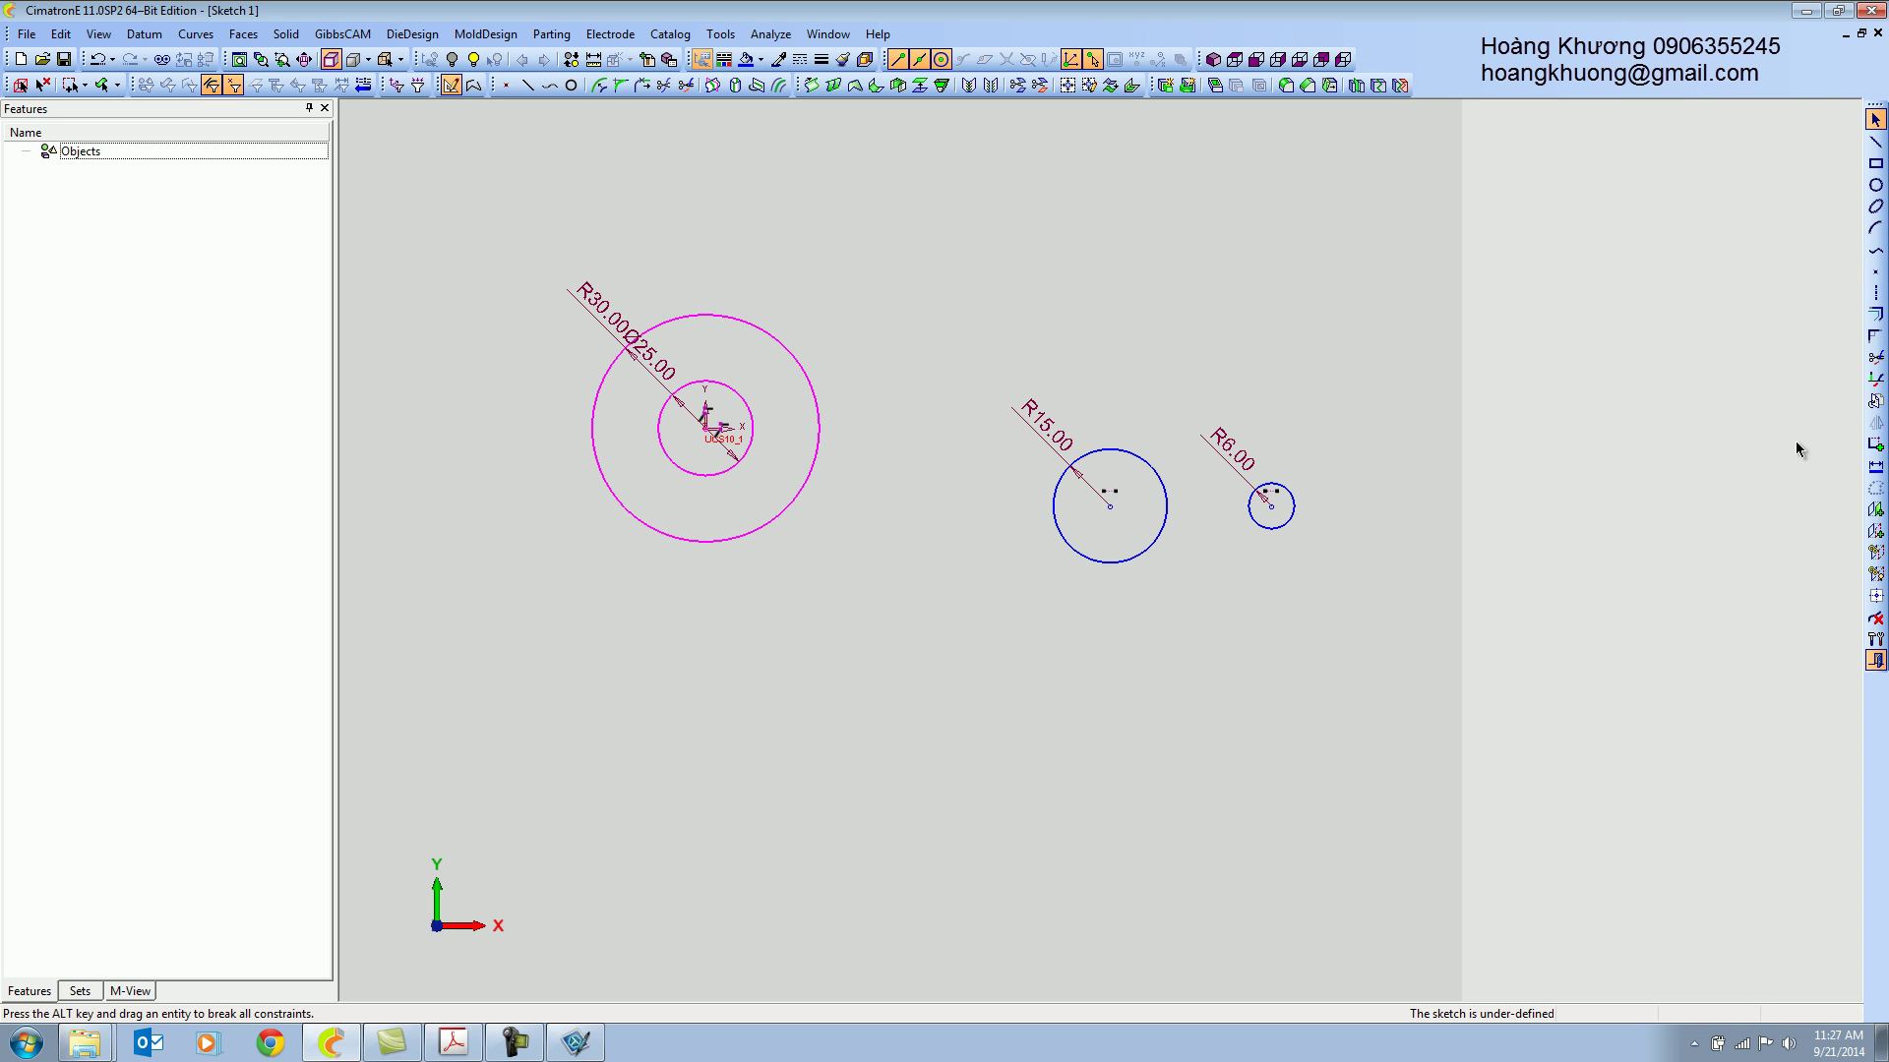
Dimension the horizontal distance from the origin to the smallest circle's centre and set it to 125 mm.
click(1876, 466)
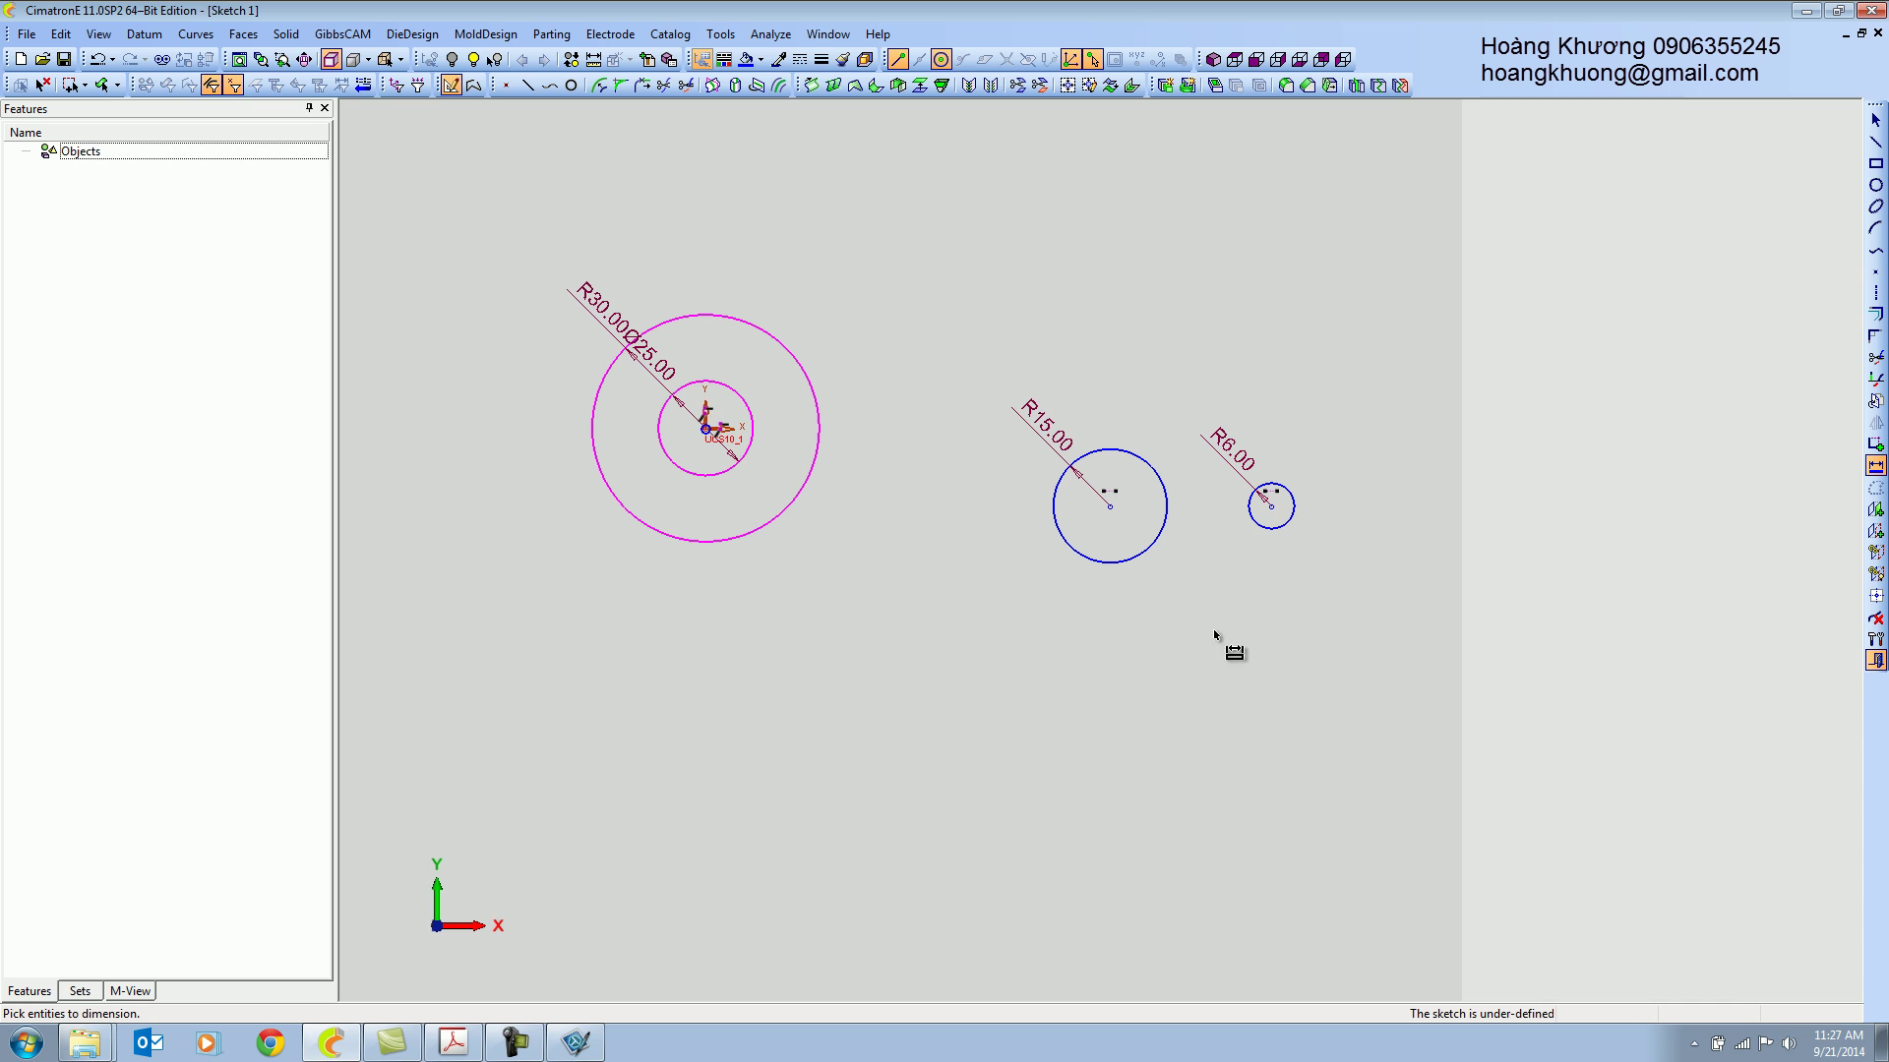
click(1271, 505)
click(961, 685)
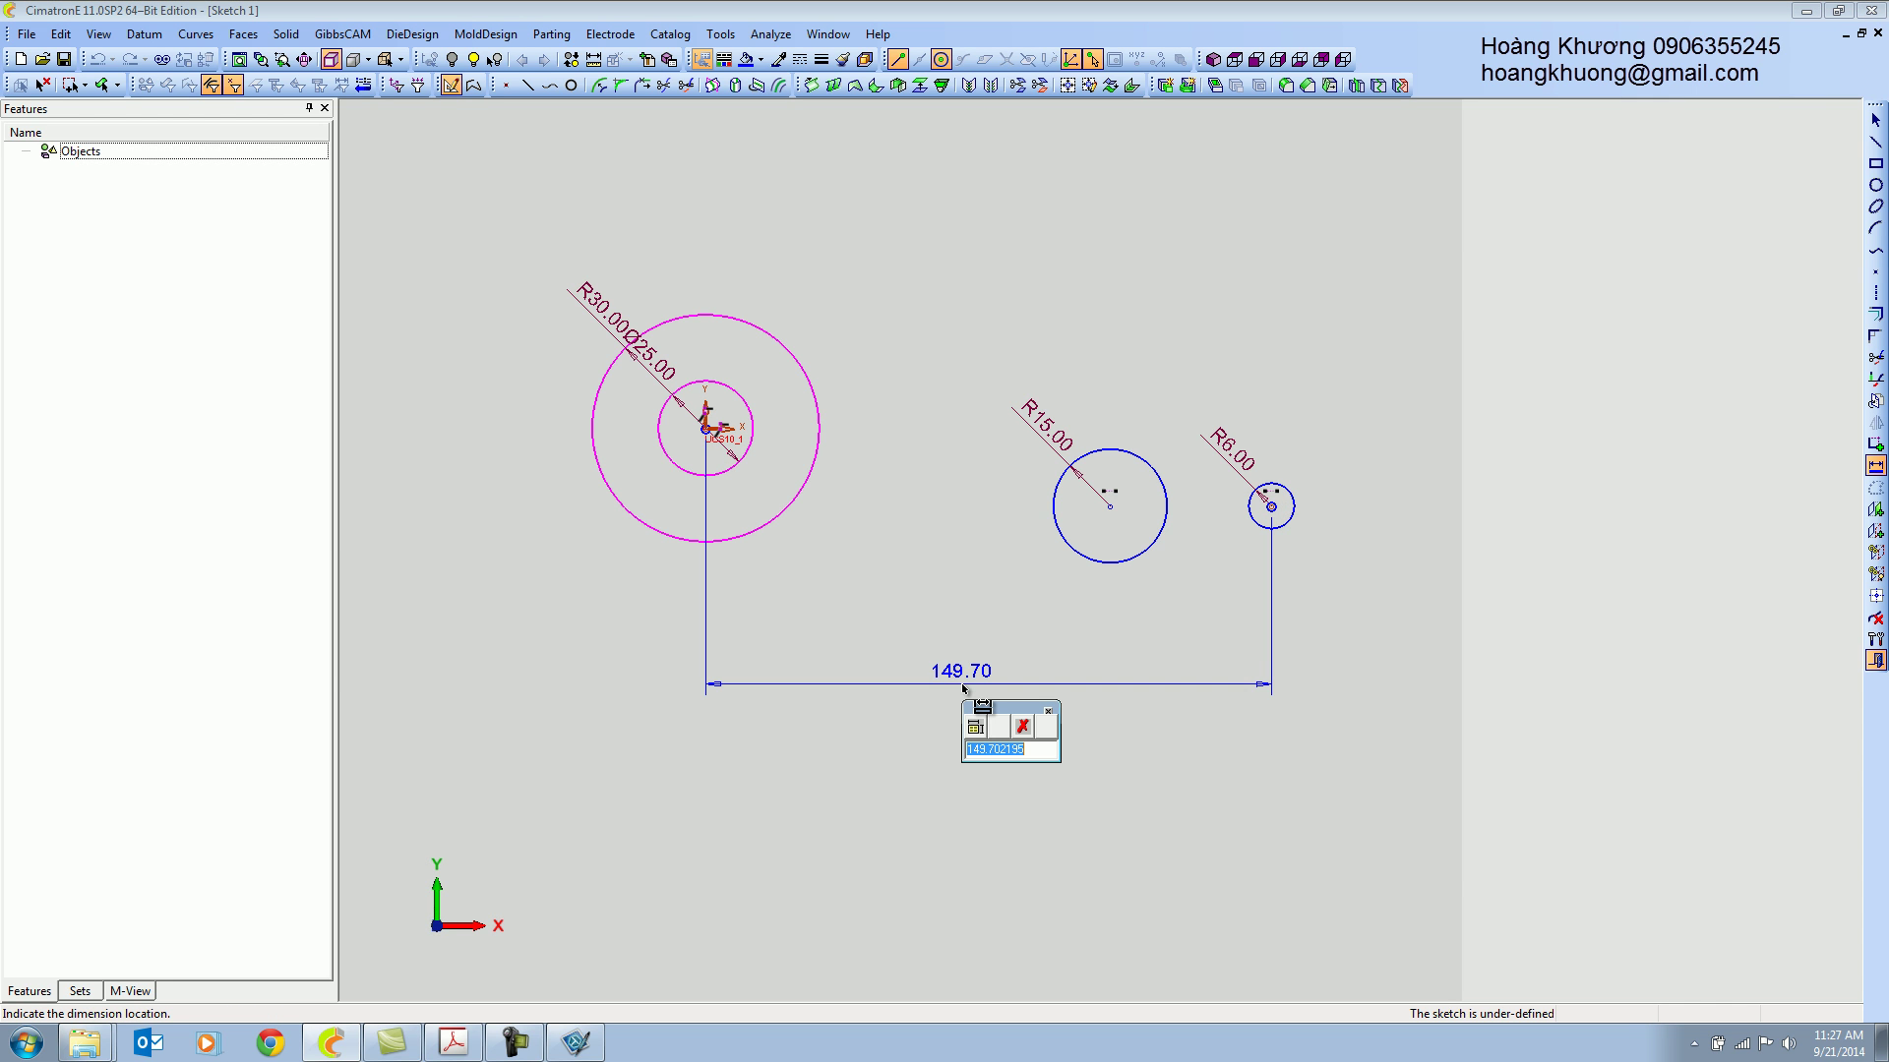
text(125)
key(Return)
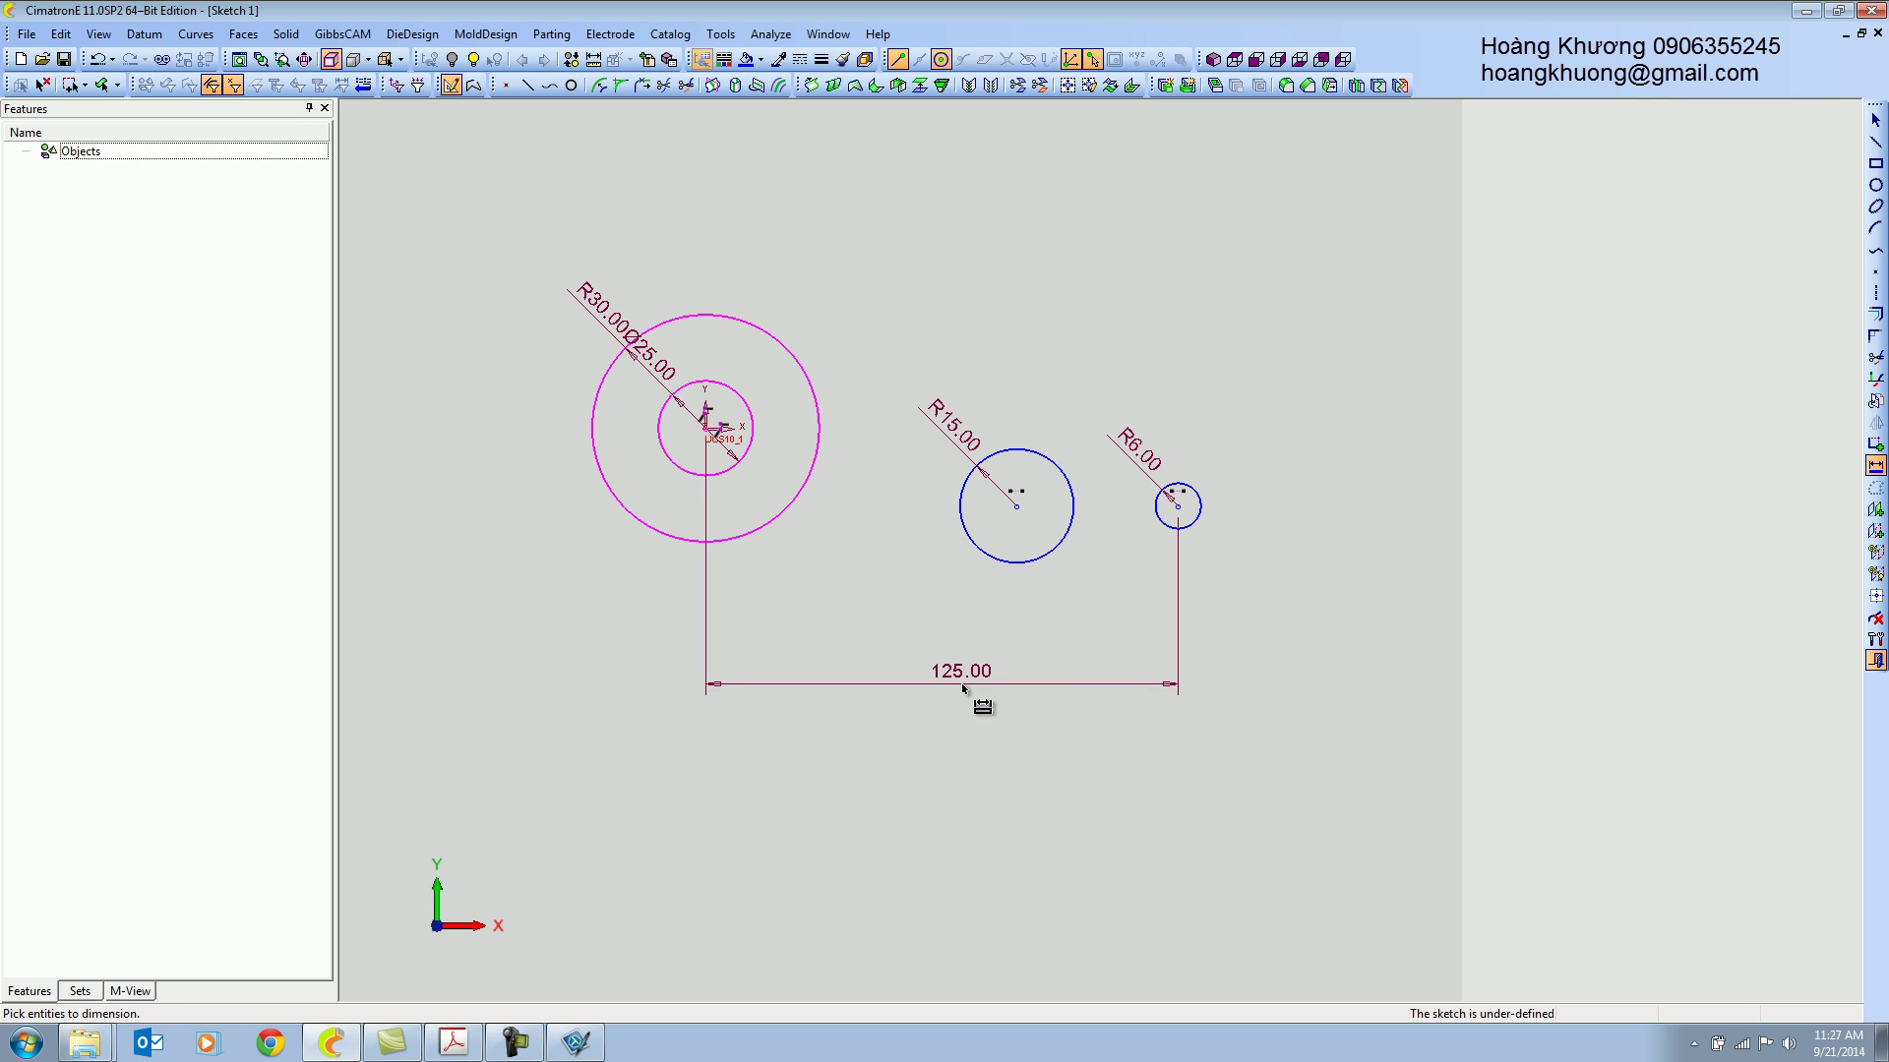
Dimension the horizontal distance from the origin to the 15 mm radius circle's centre and set it to 85 mm.
click(705, 429)
click(836, 596)
text(85)
key(Return)
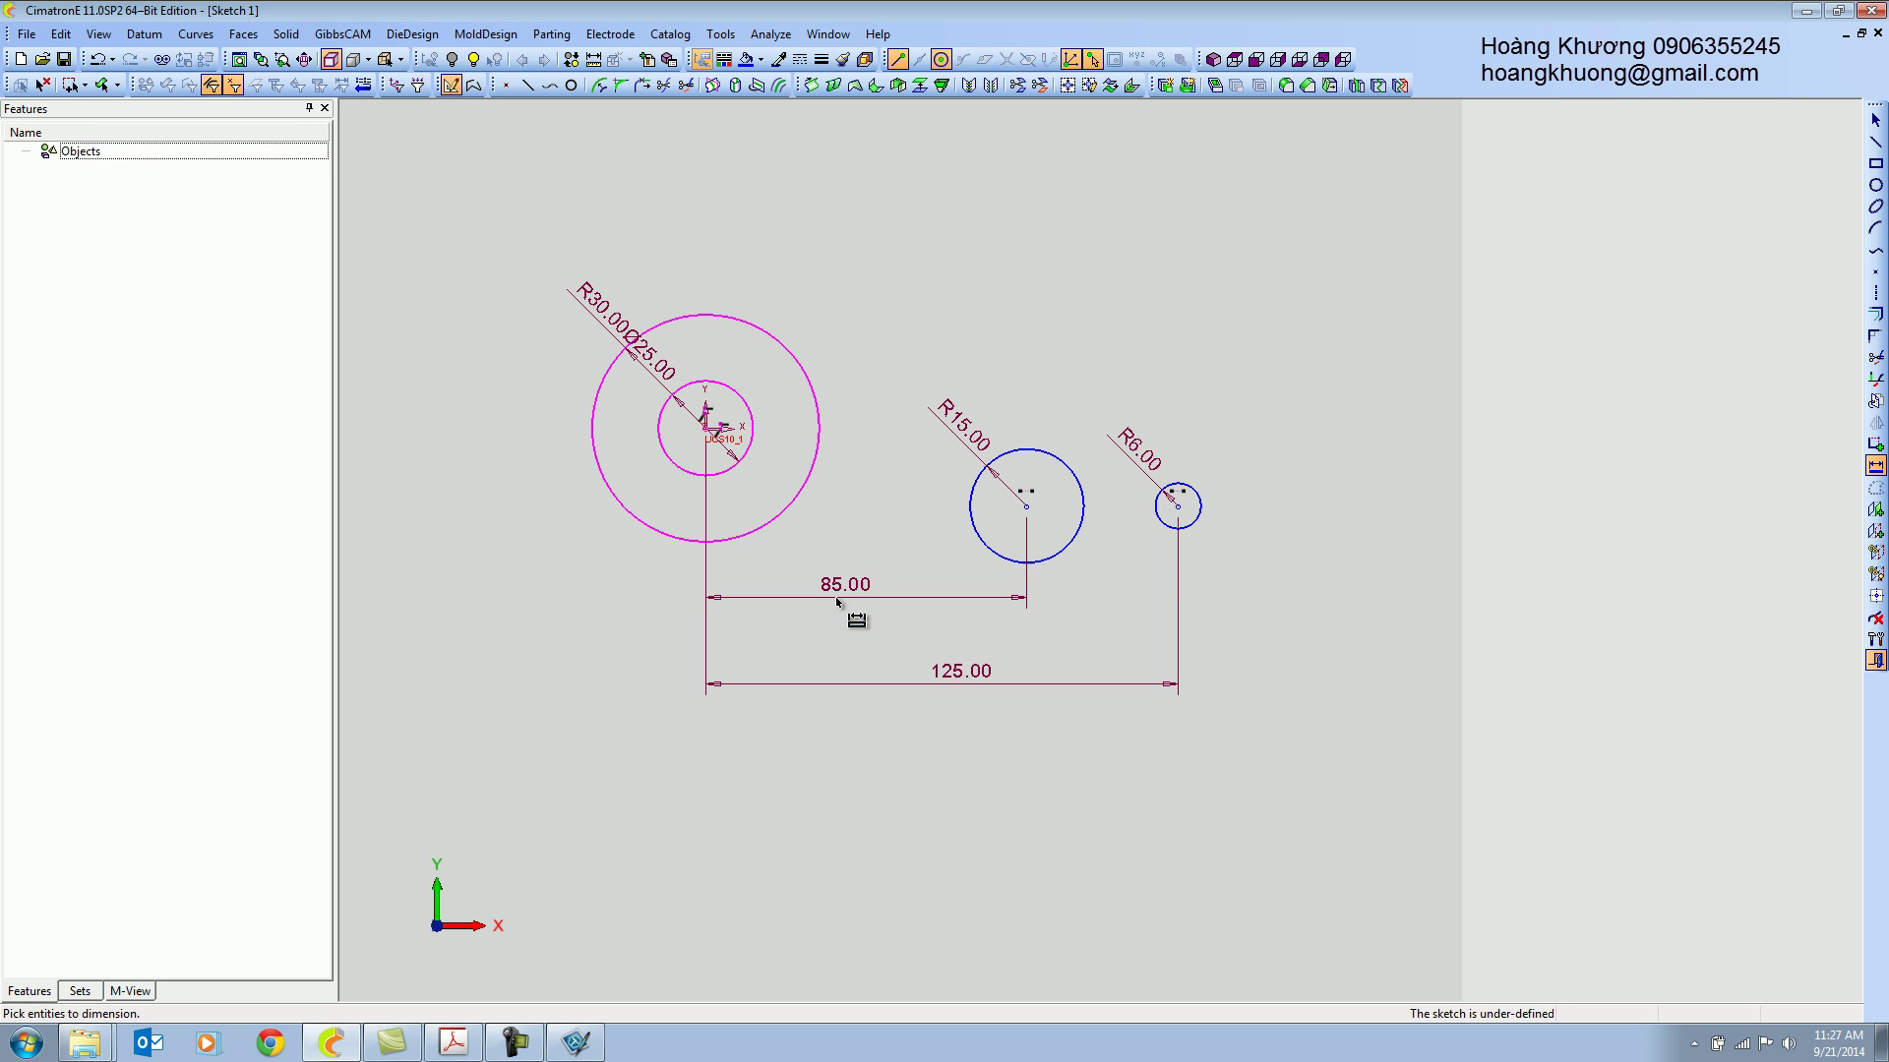
Dimension the vertical distance between the origin and the 15 mm radius circle's centre and set it to 15 mm.
click(1025, 508)
click(707, 430)
click(531, 463)
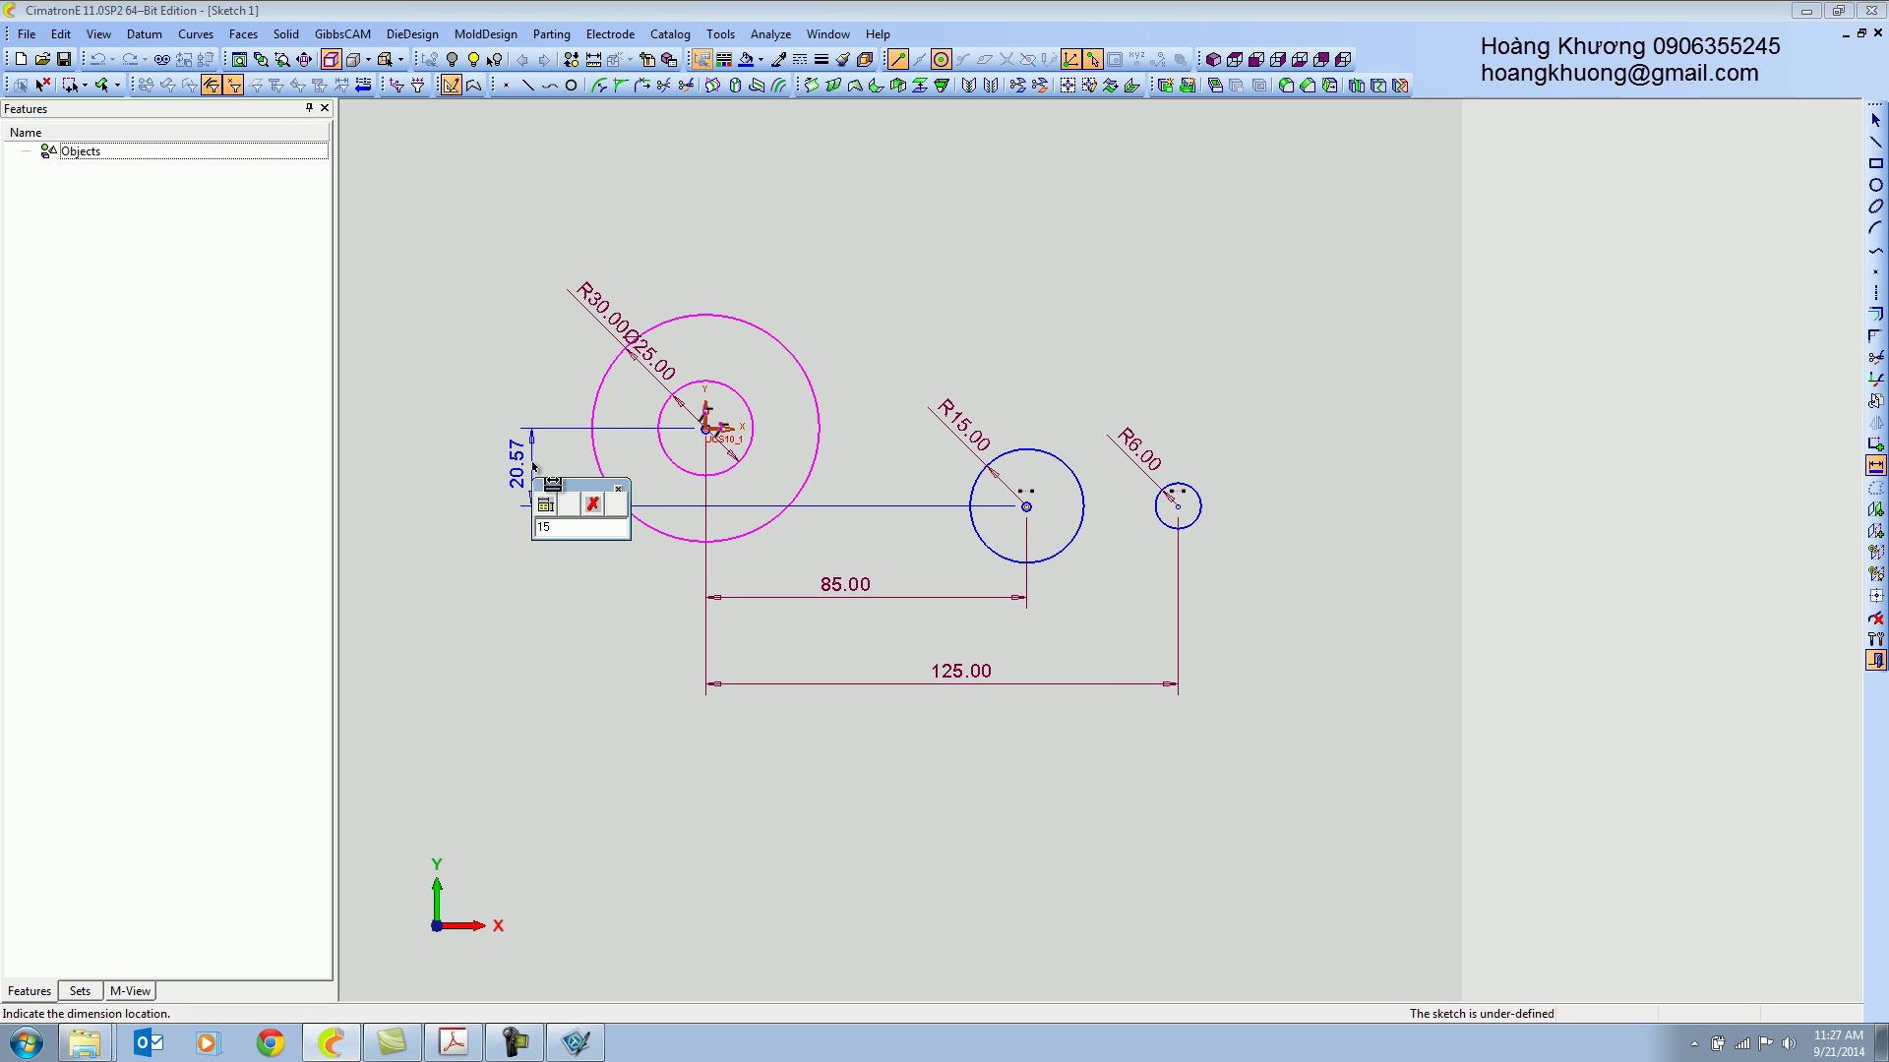
key(Return)
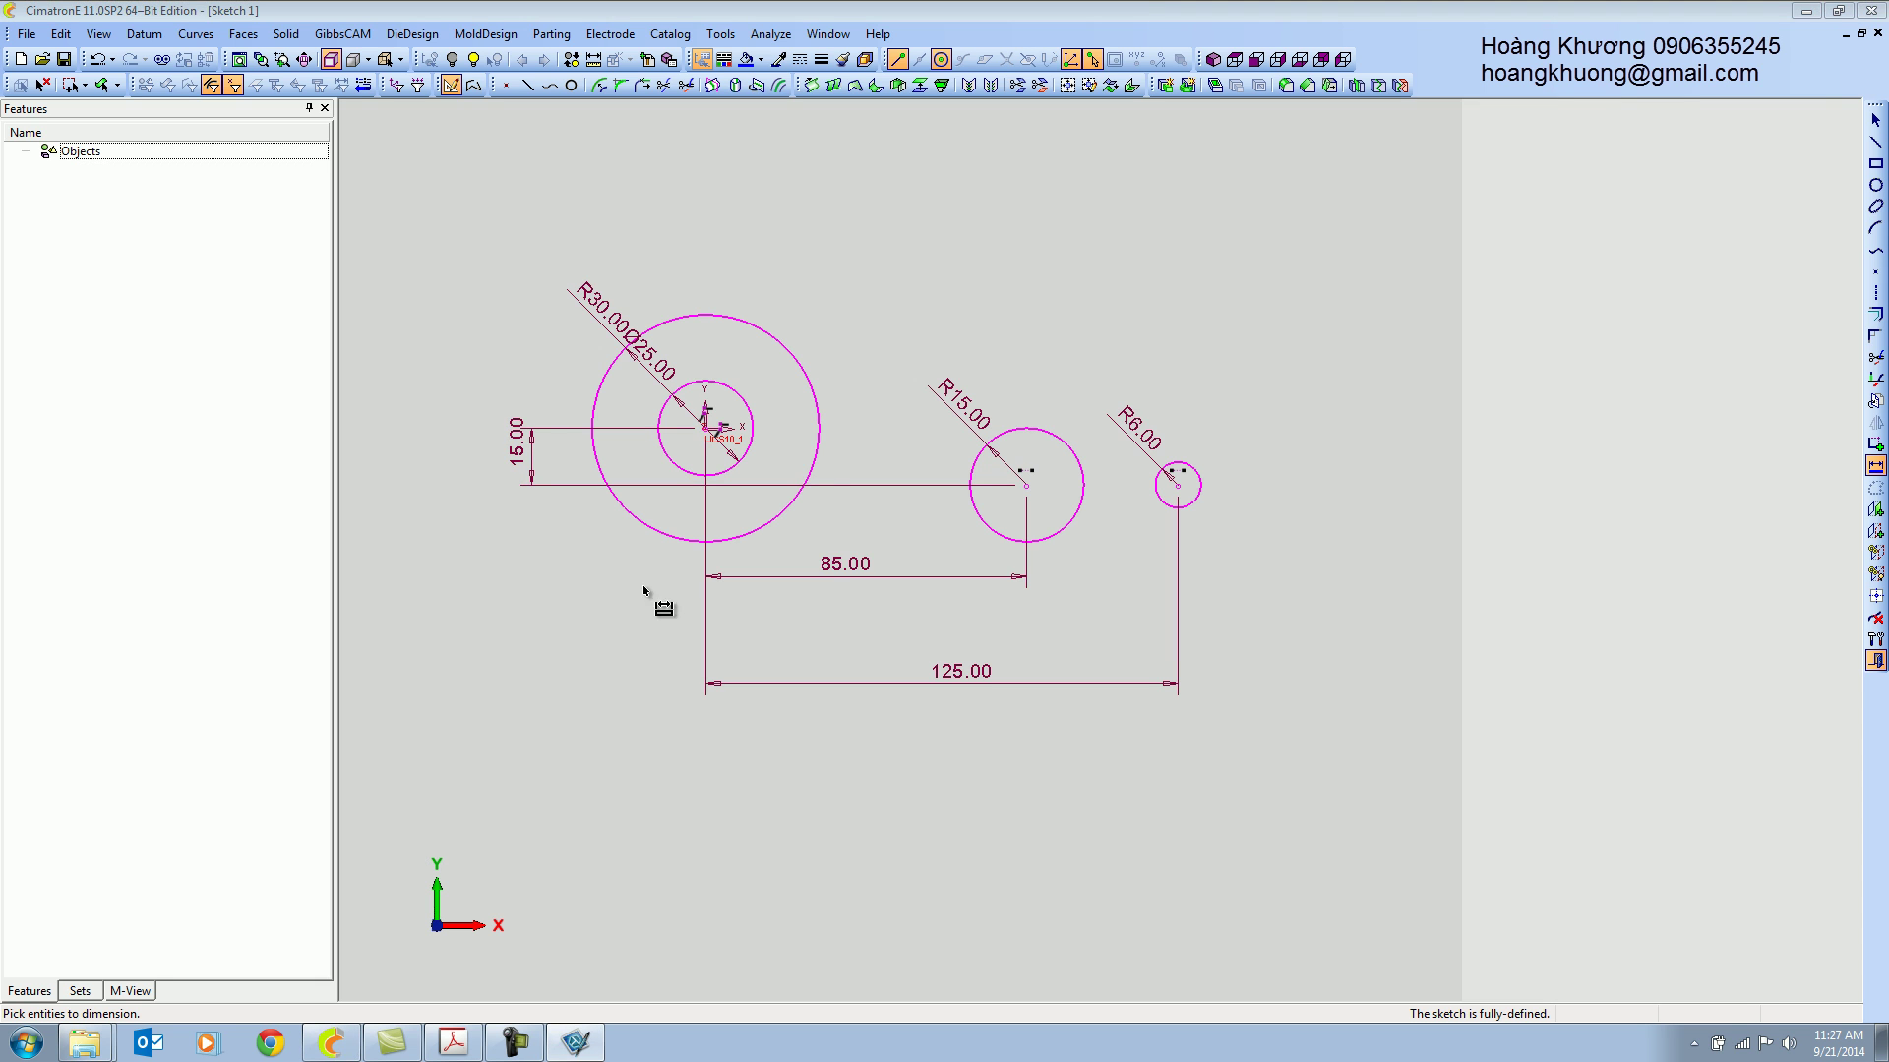
middle_click(605, 614)
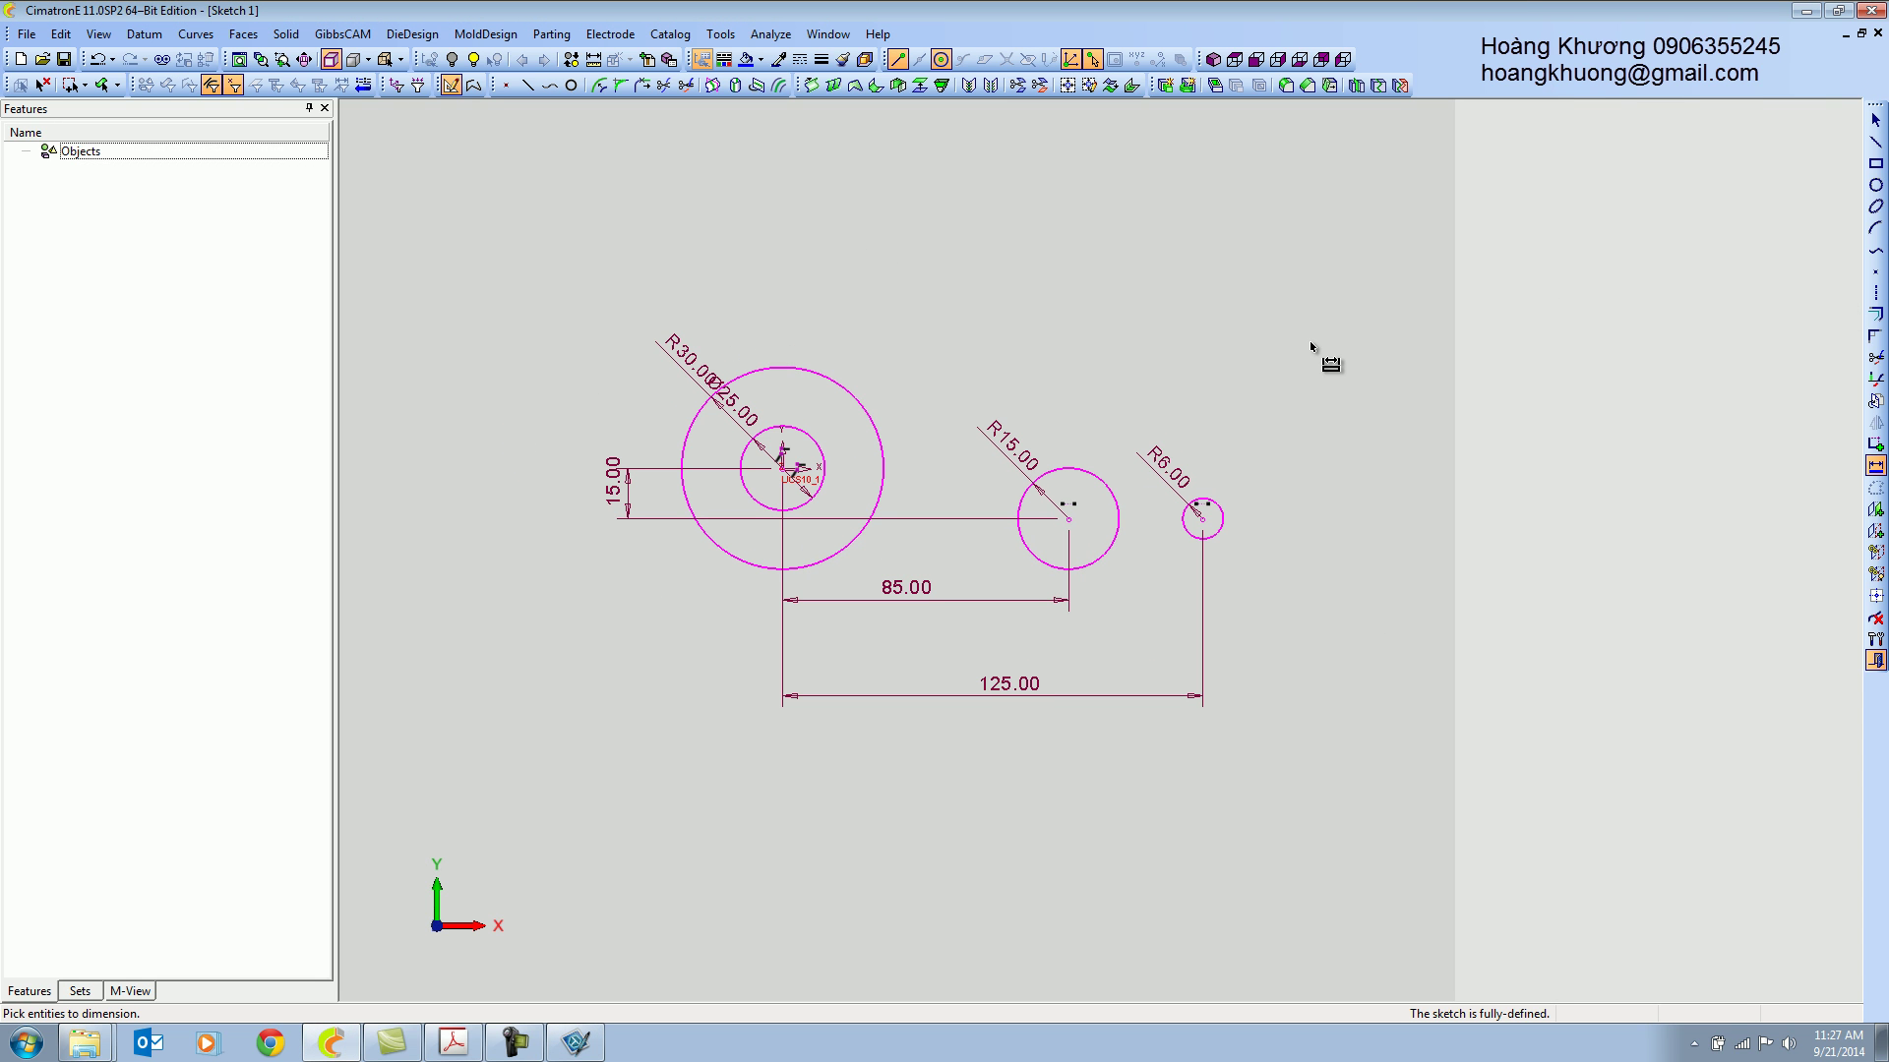
Draw an arc over the circles from the 30 mm radius circle to the 6 mm radius circle and make it tangent to the larger one.
click(1876, 227)
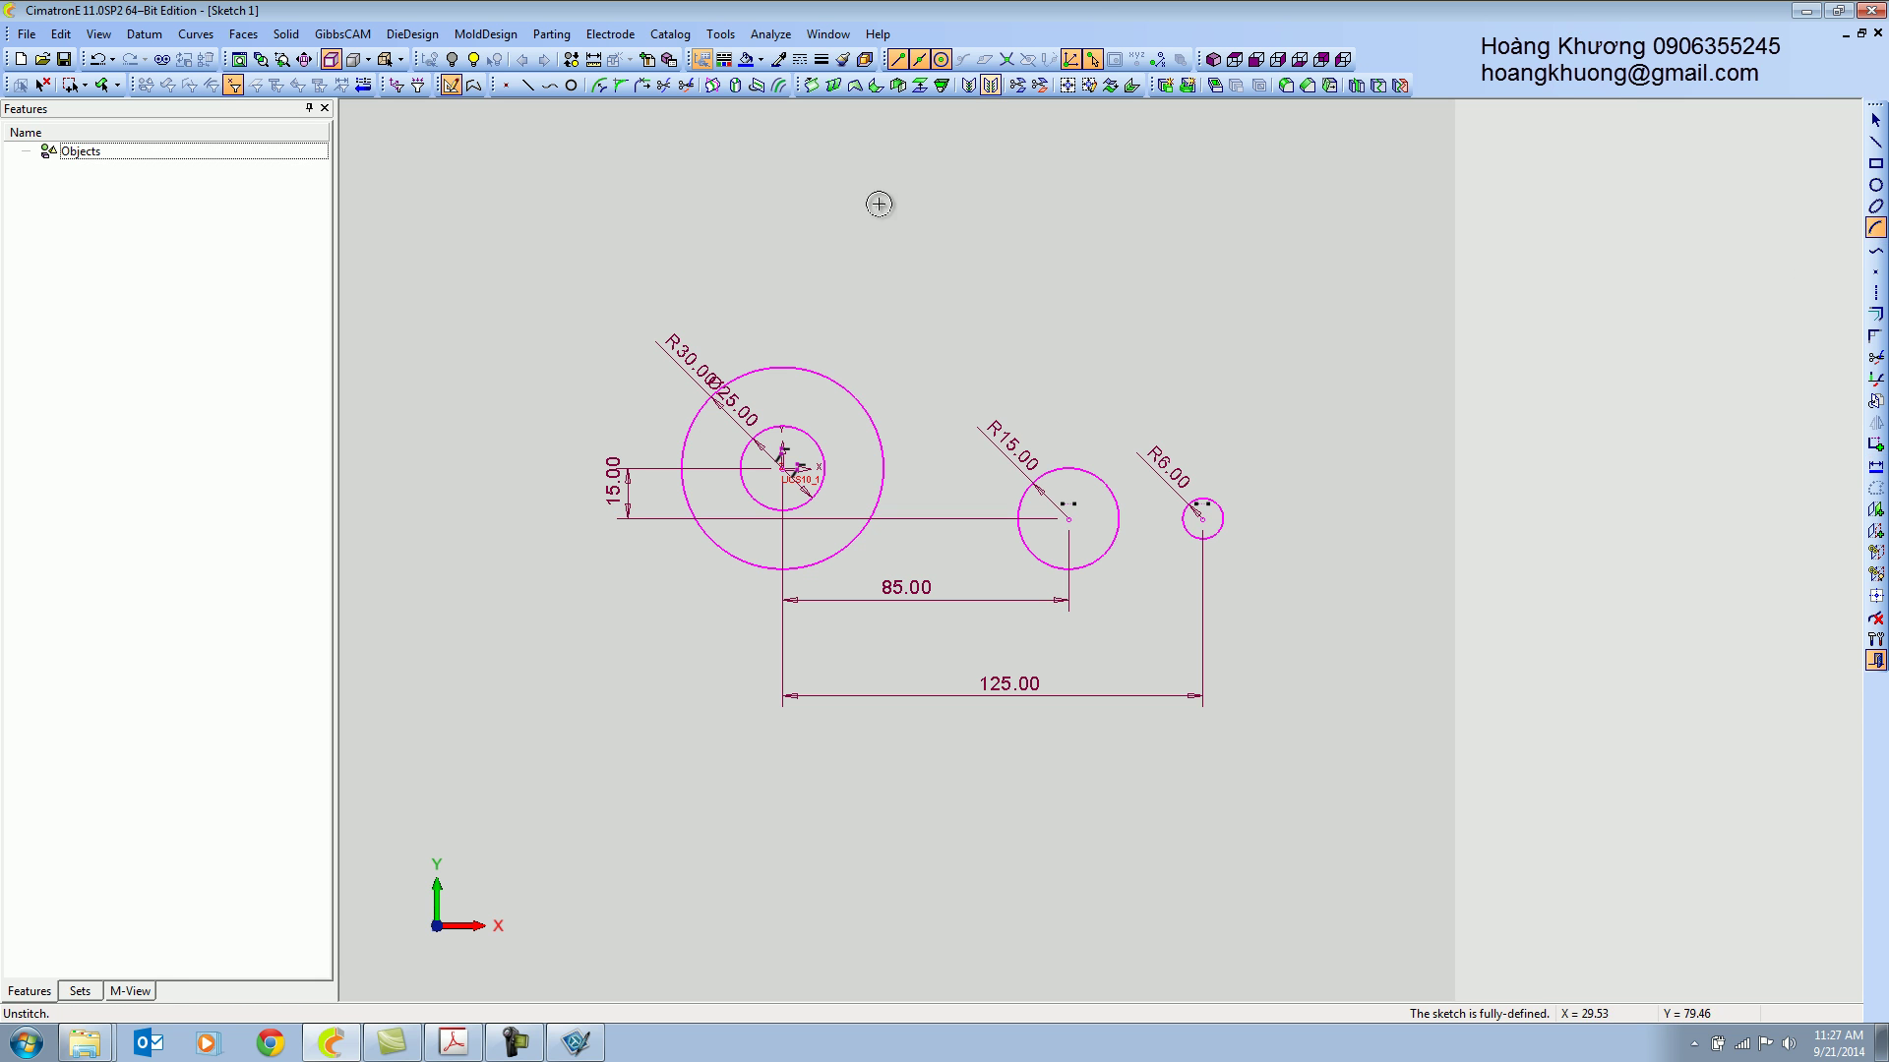
click(738, 374)
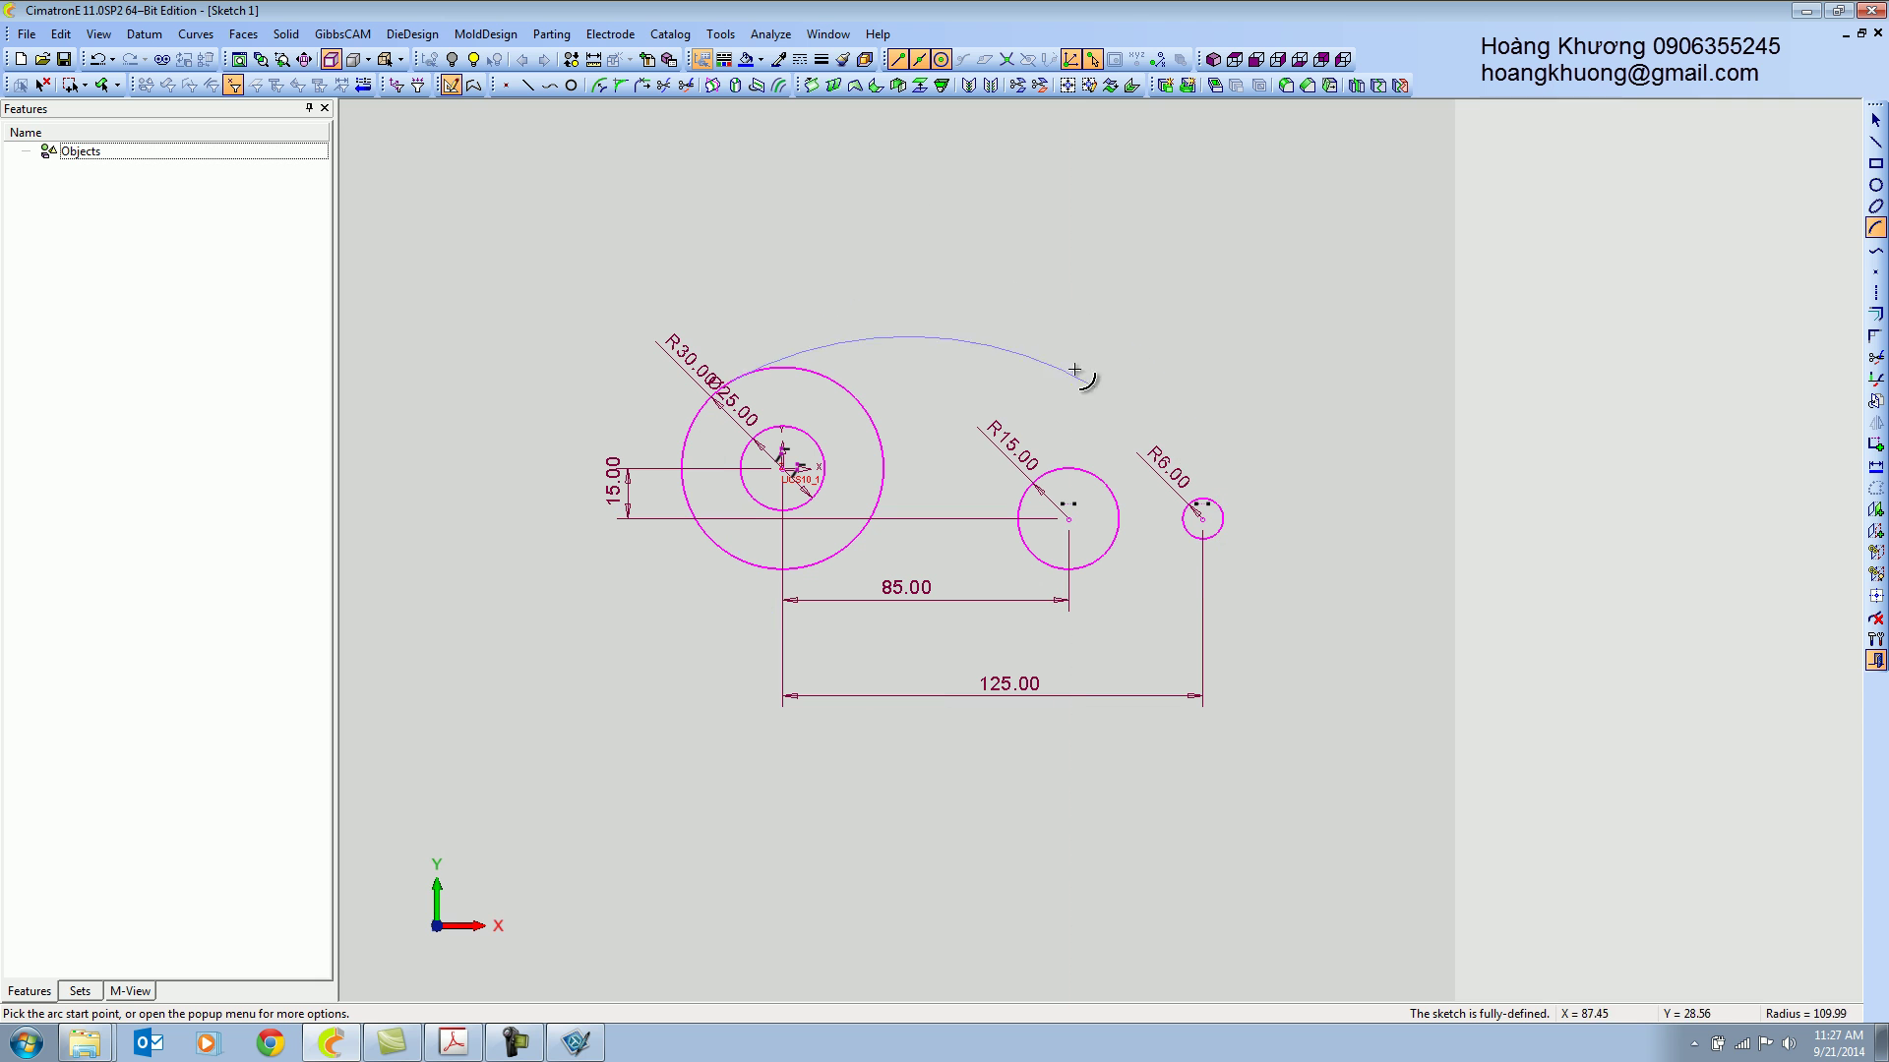
click(1228, 531)
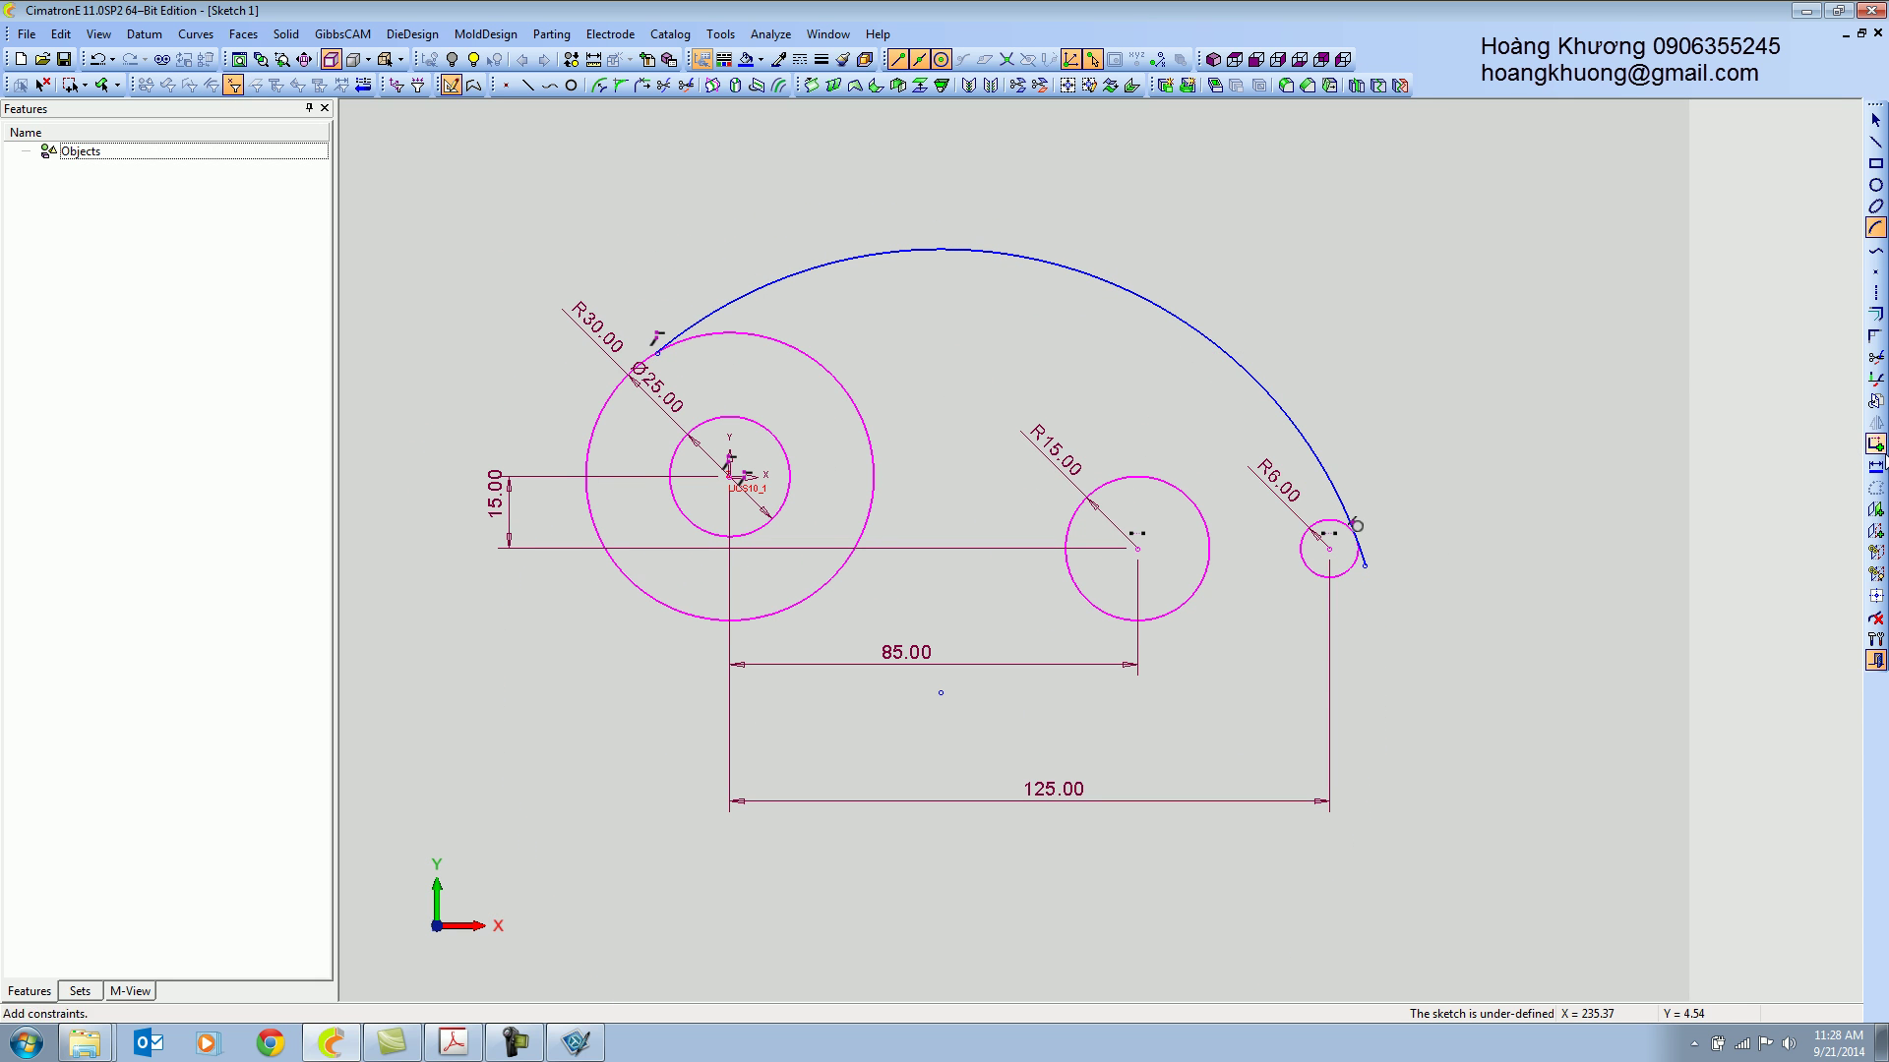
click(1876, 443)
click(776, 280)
click(763, 339)
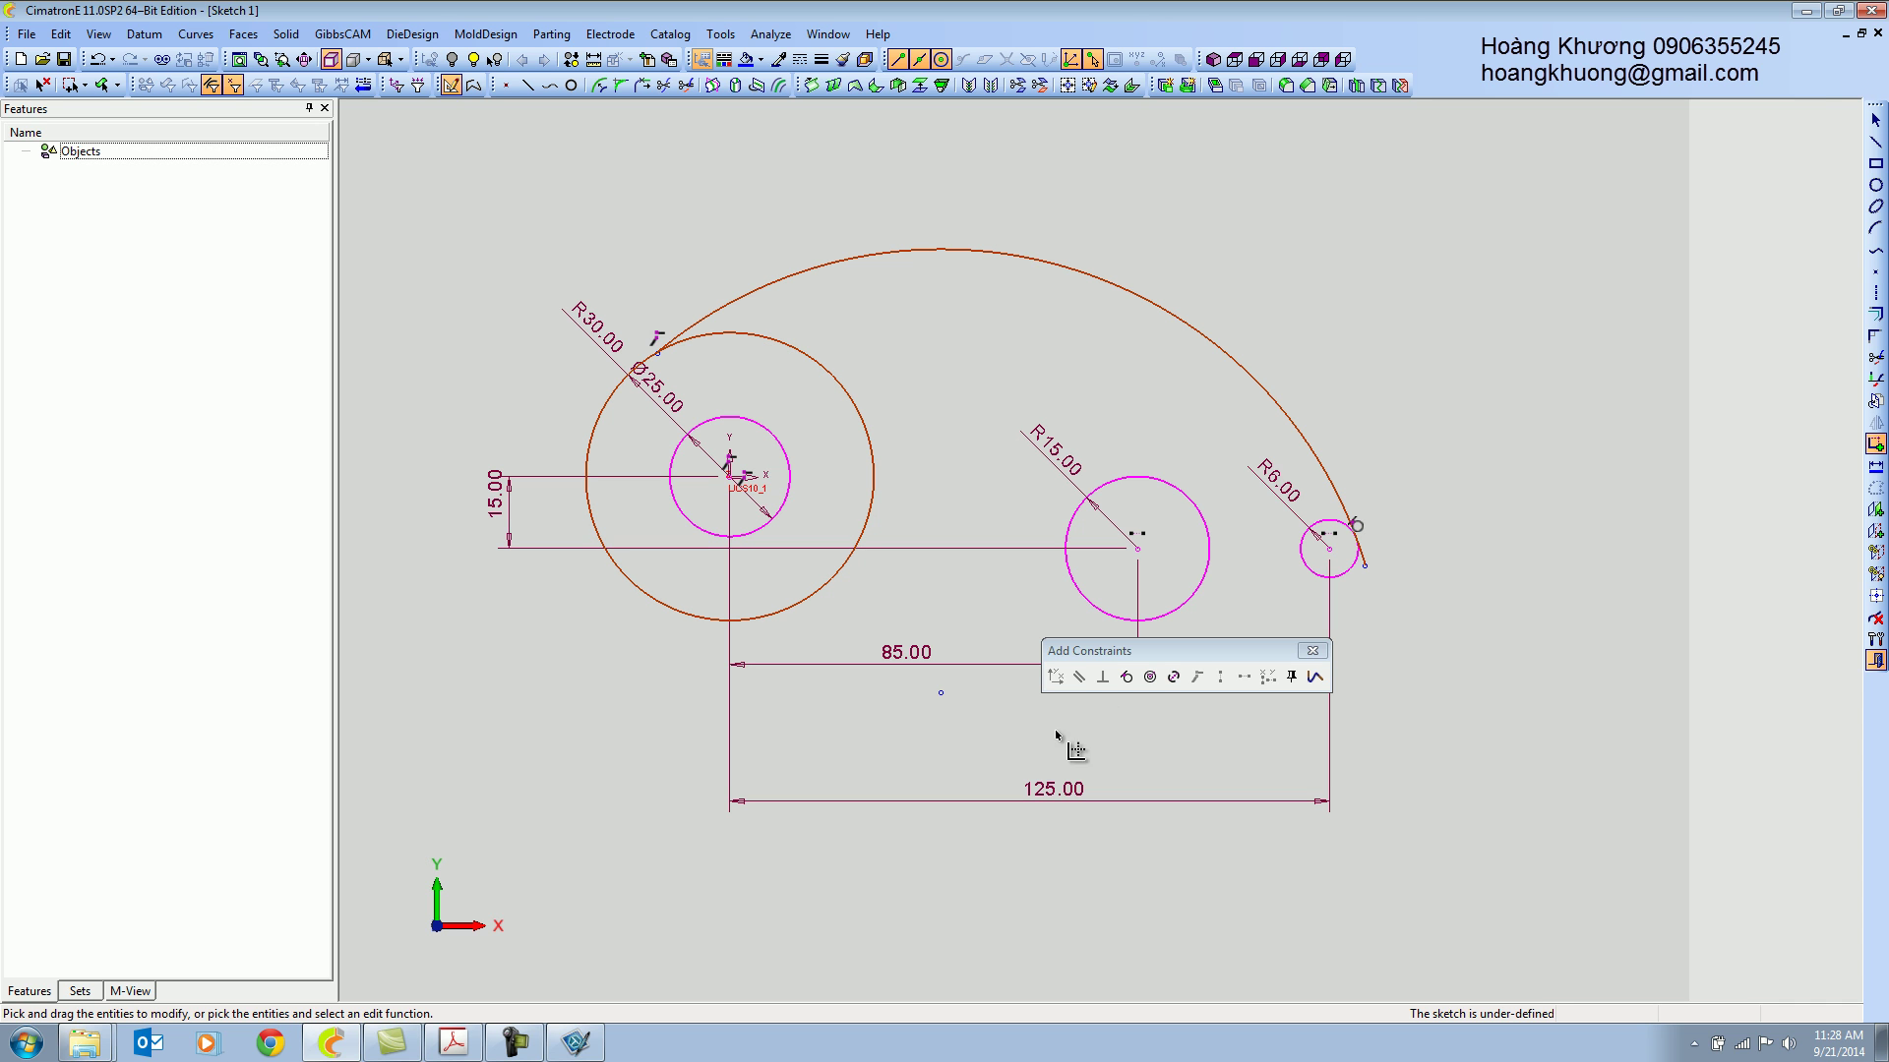
click(1125, 677)
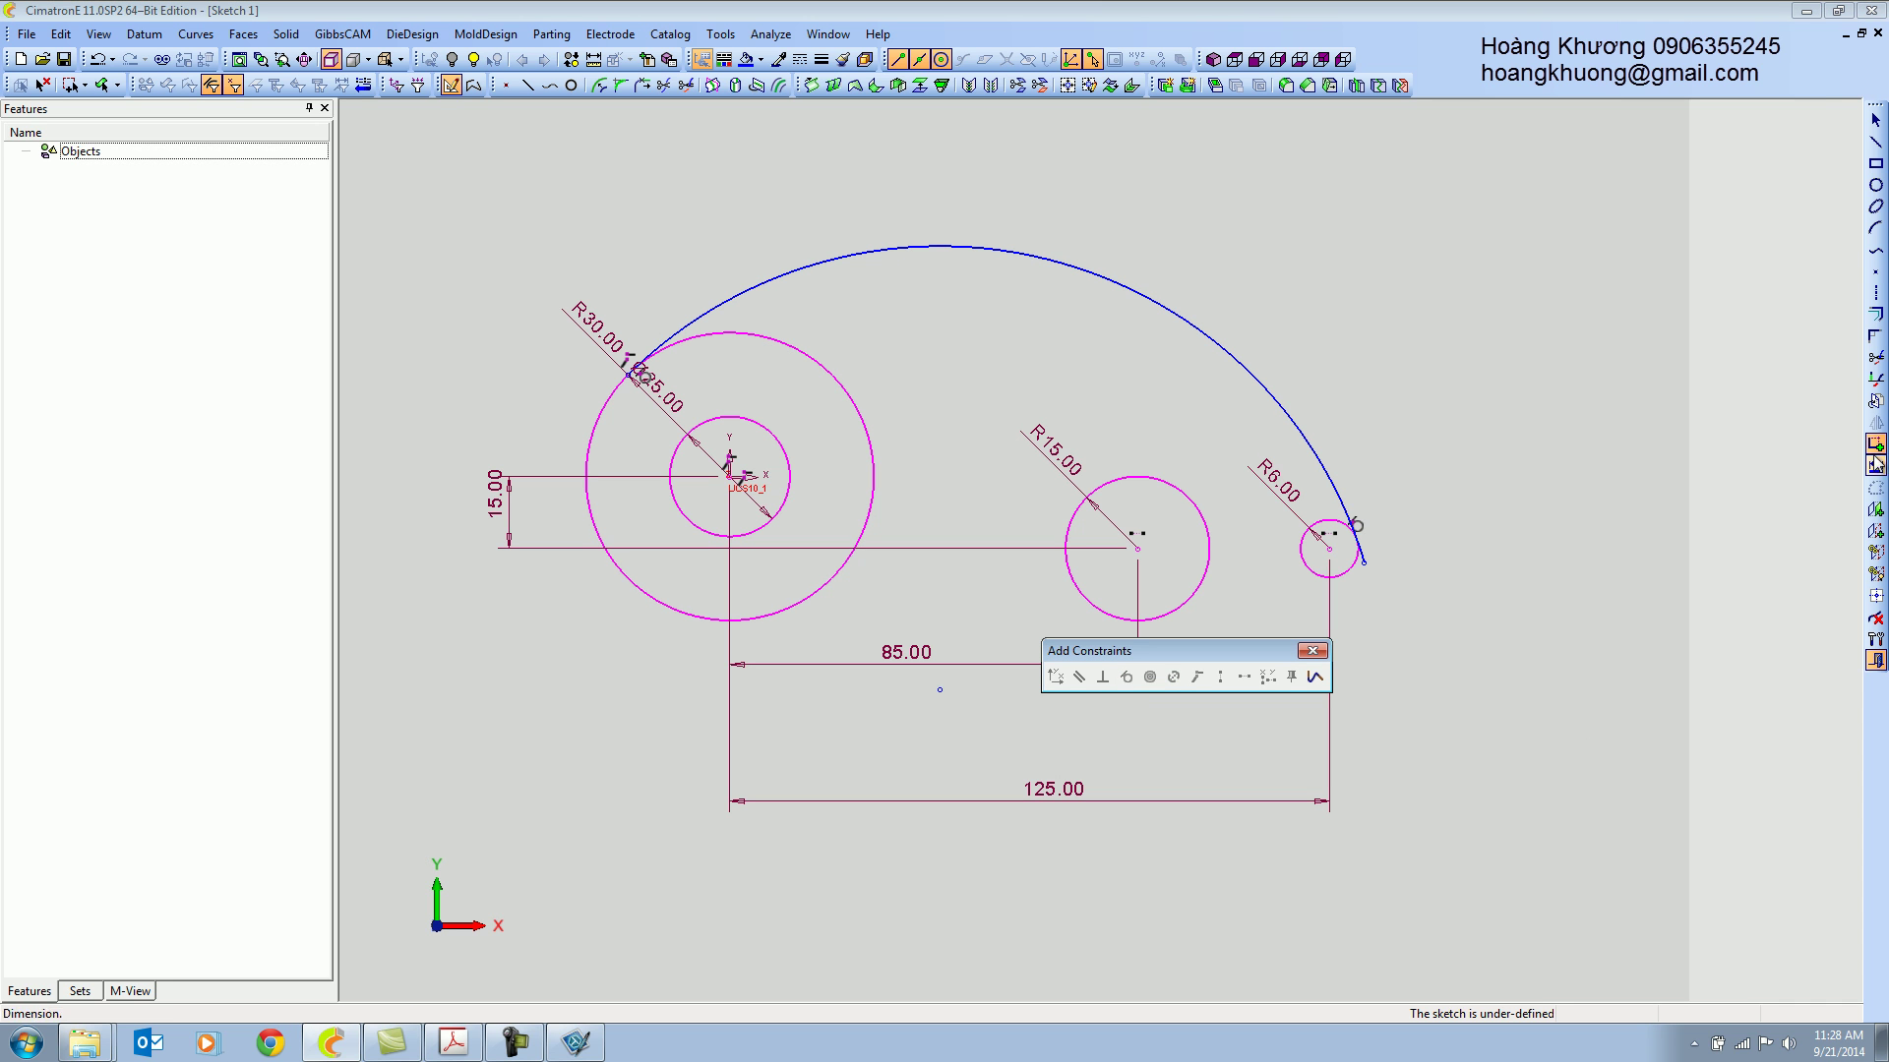
Trim the arc's end that overhangs the 6 mm radius circle and dimension the arc's radius as 180 mm.
click(1876, 357)
click(1361, 566)
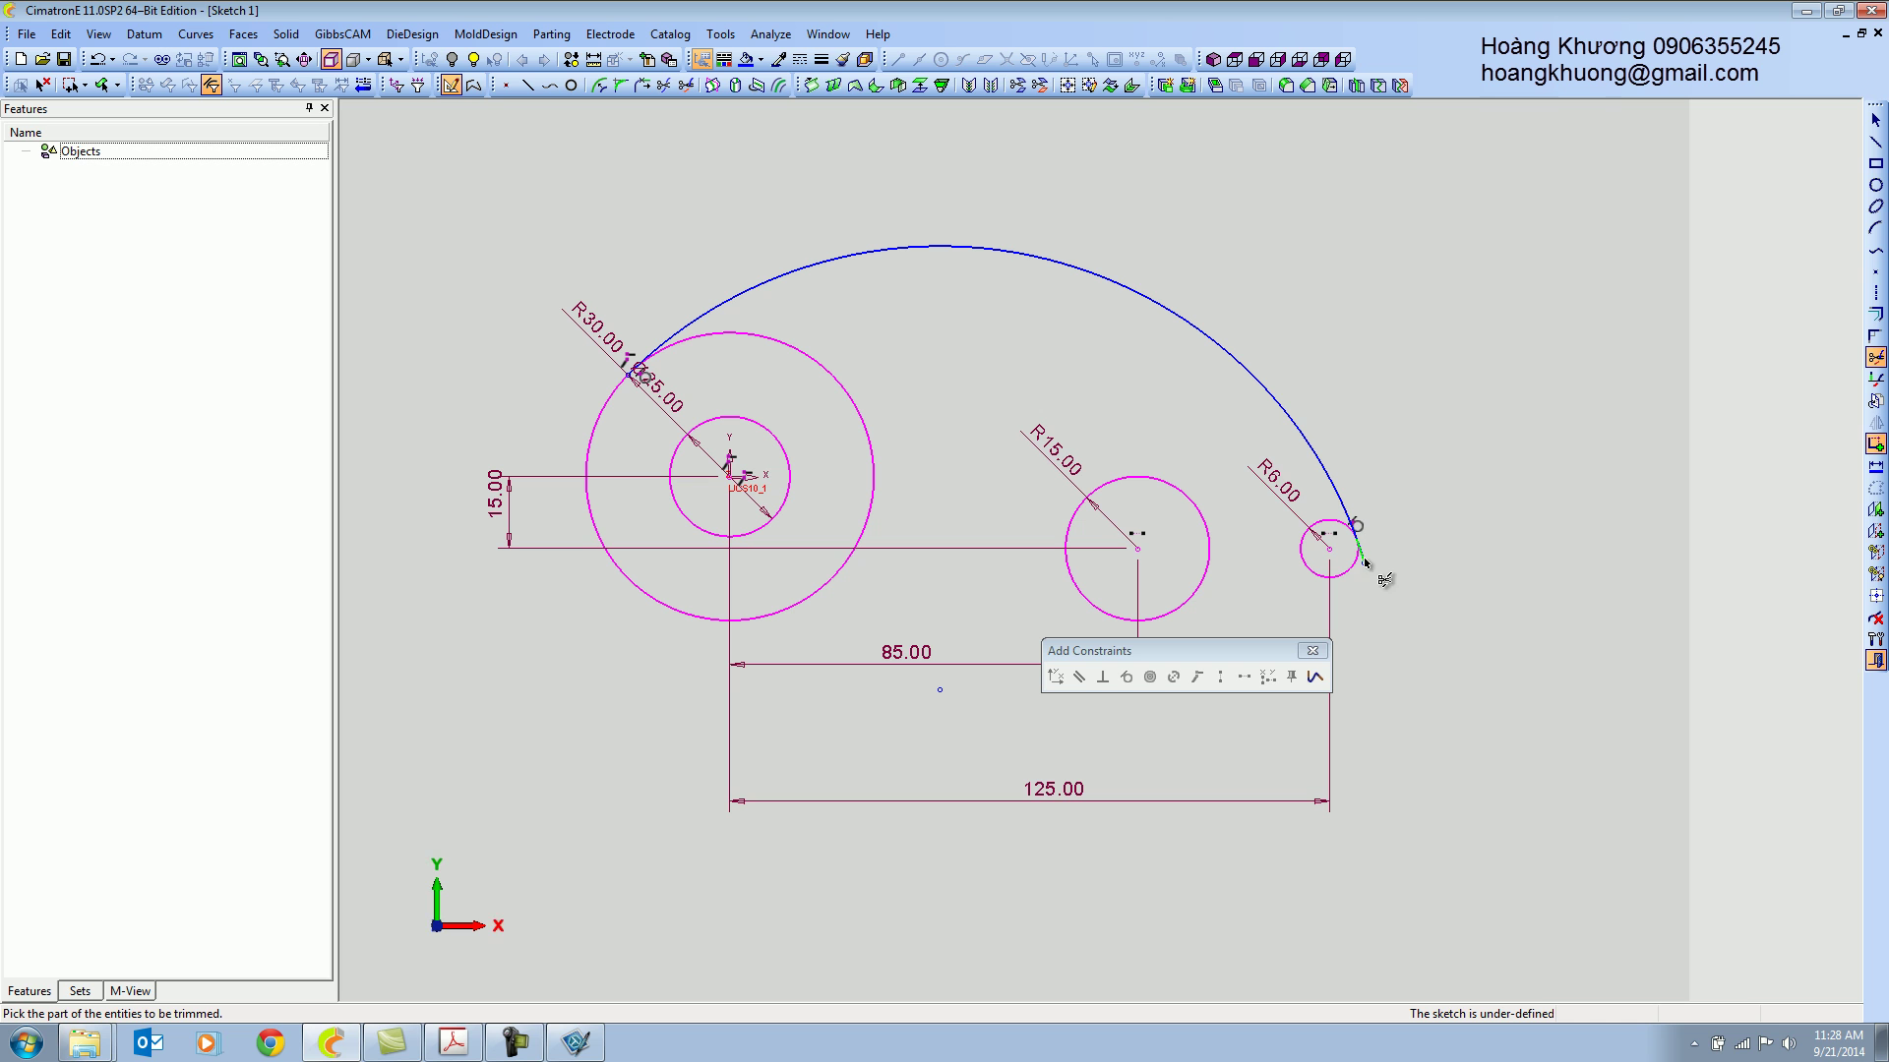
click(1875, 465)
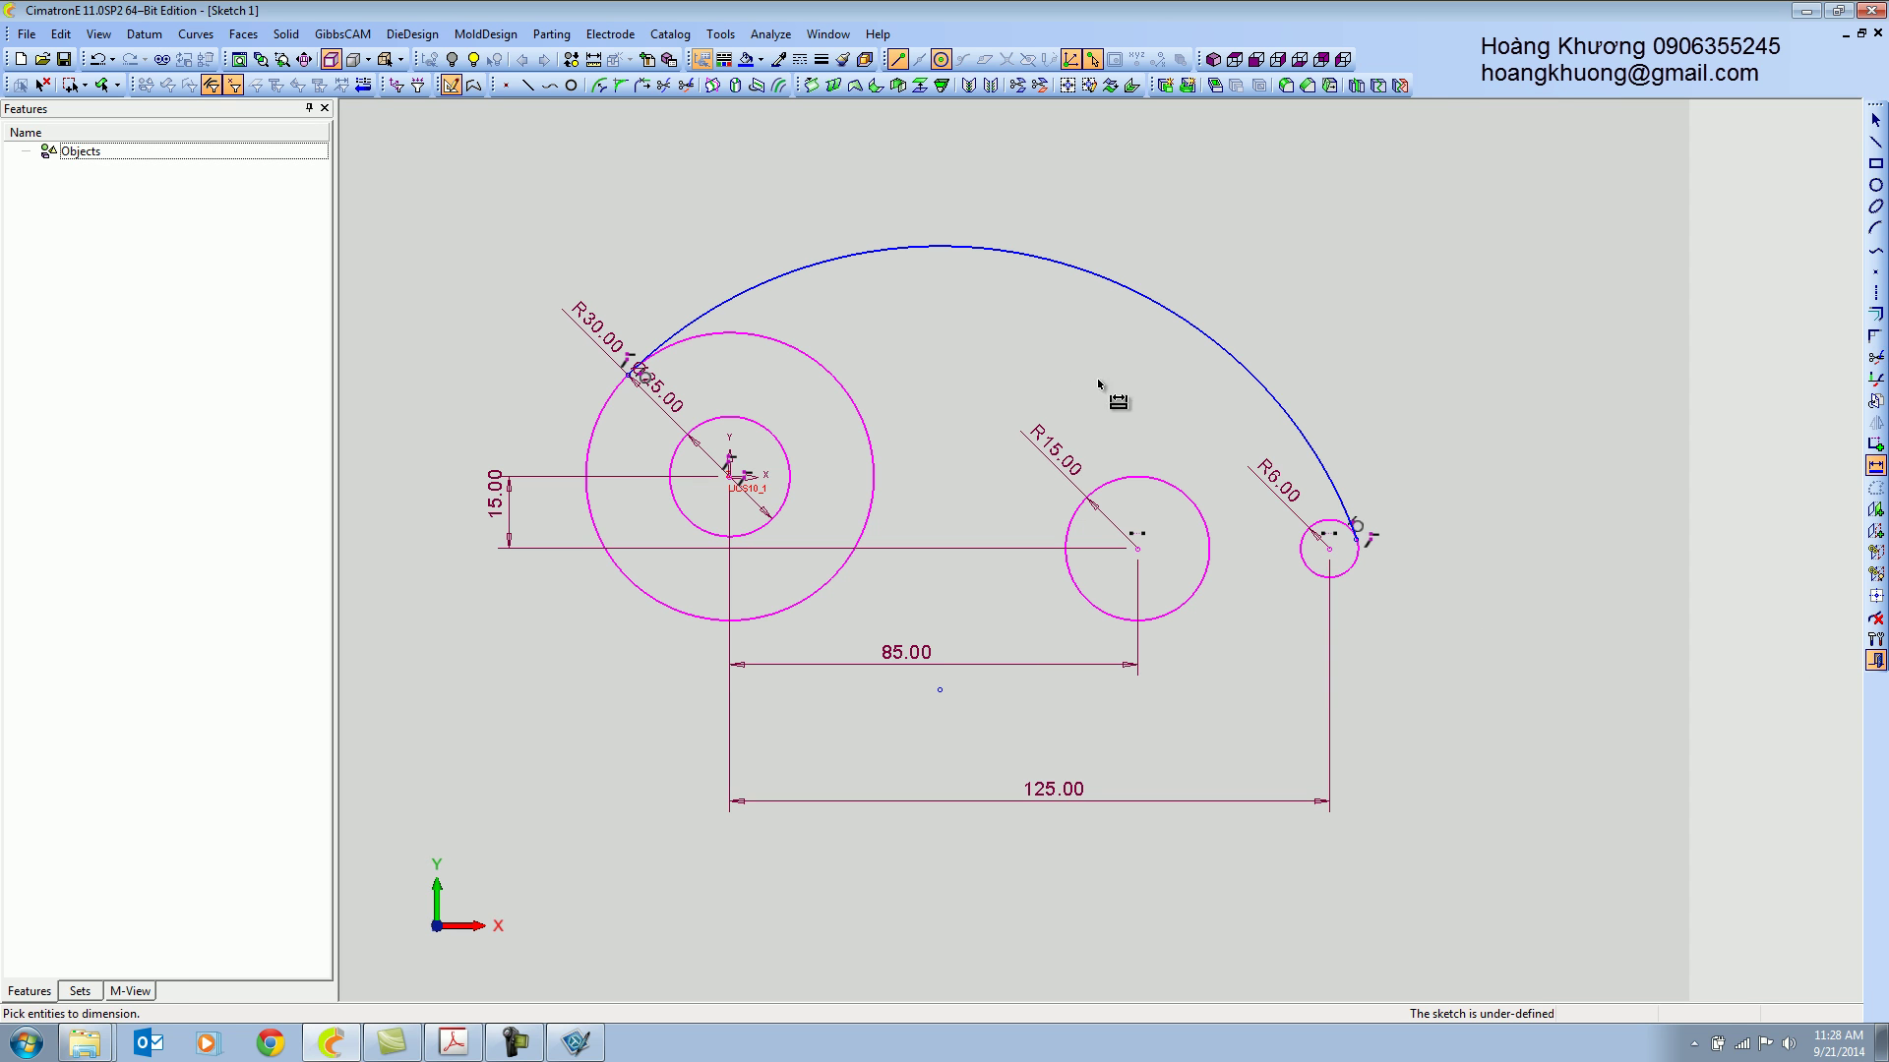
click(1072, 272)
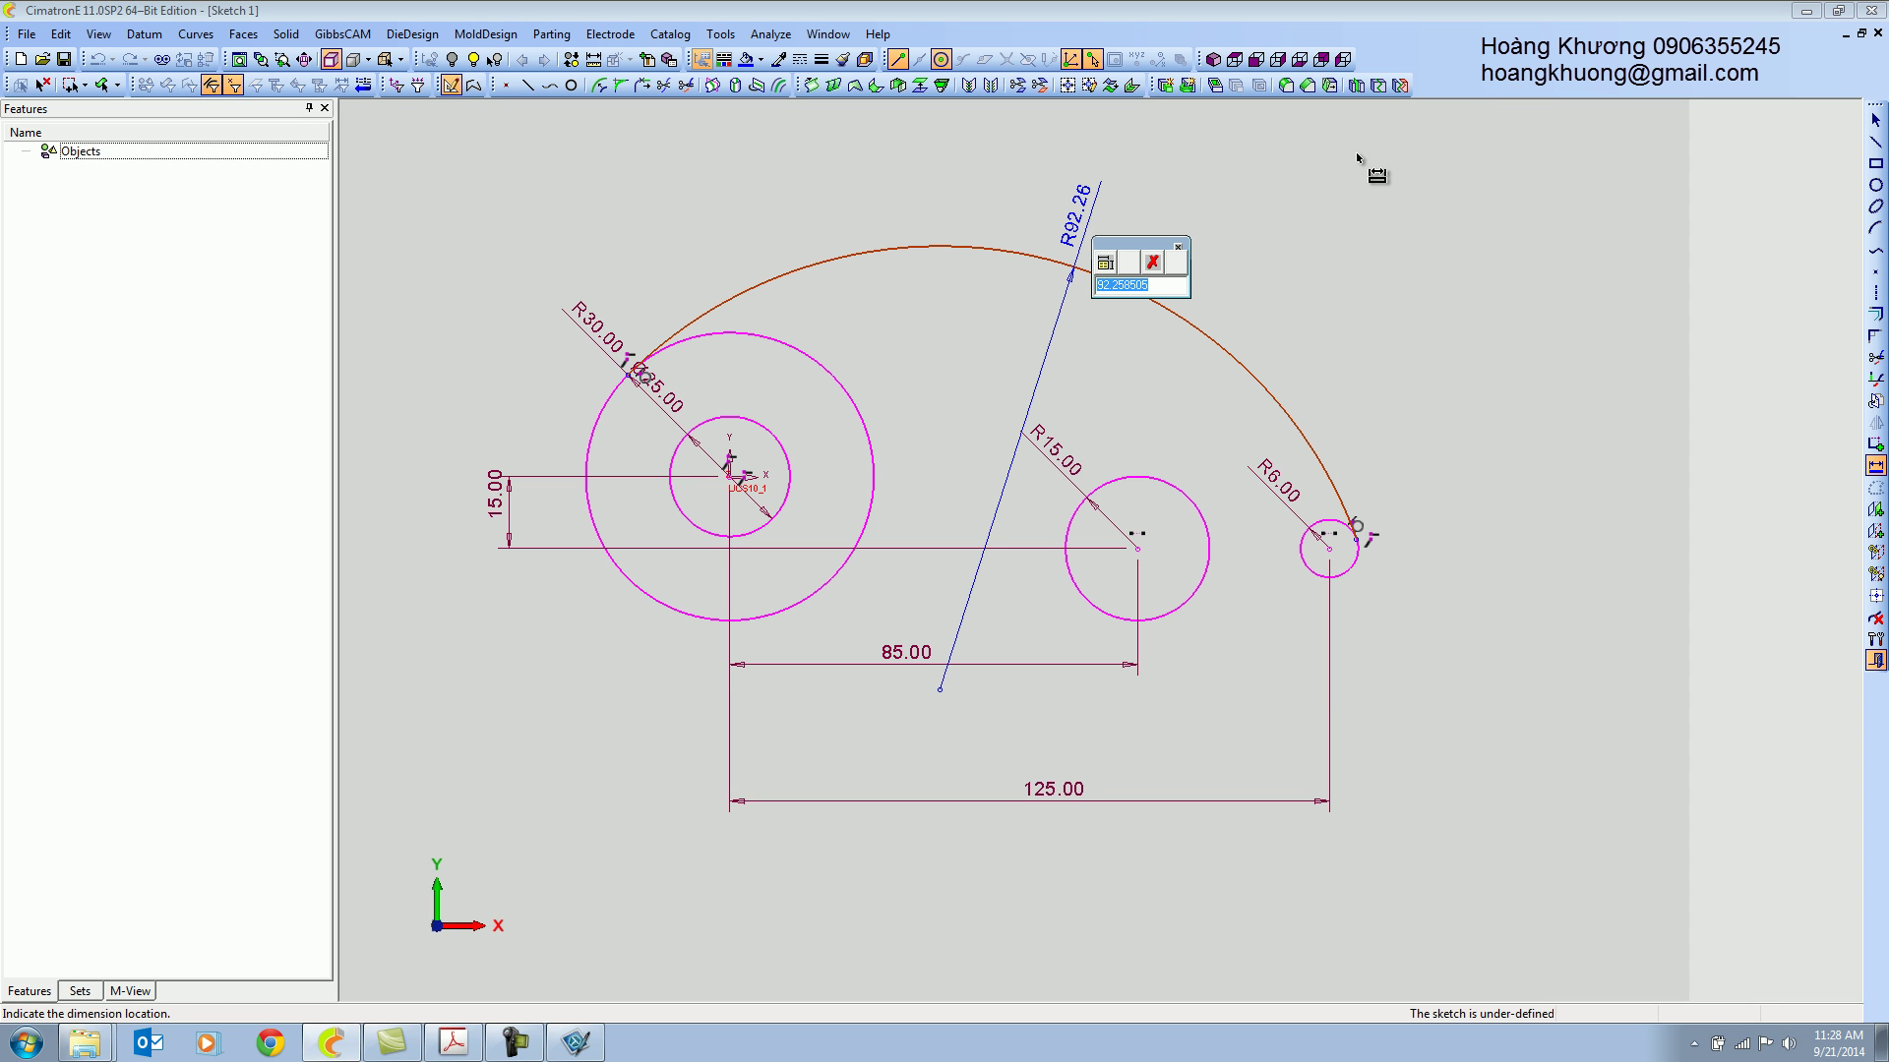
text(180)
key(Return)
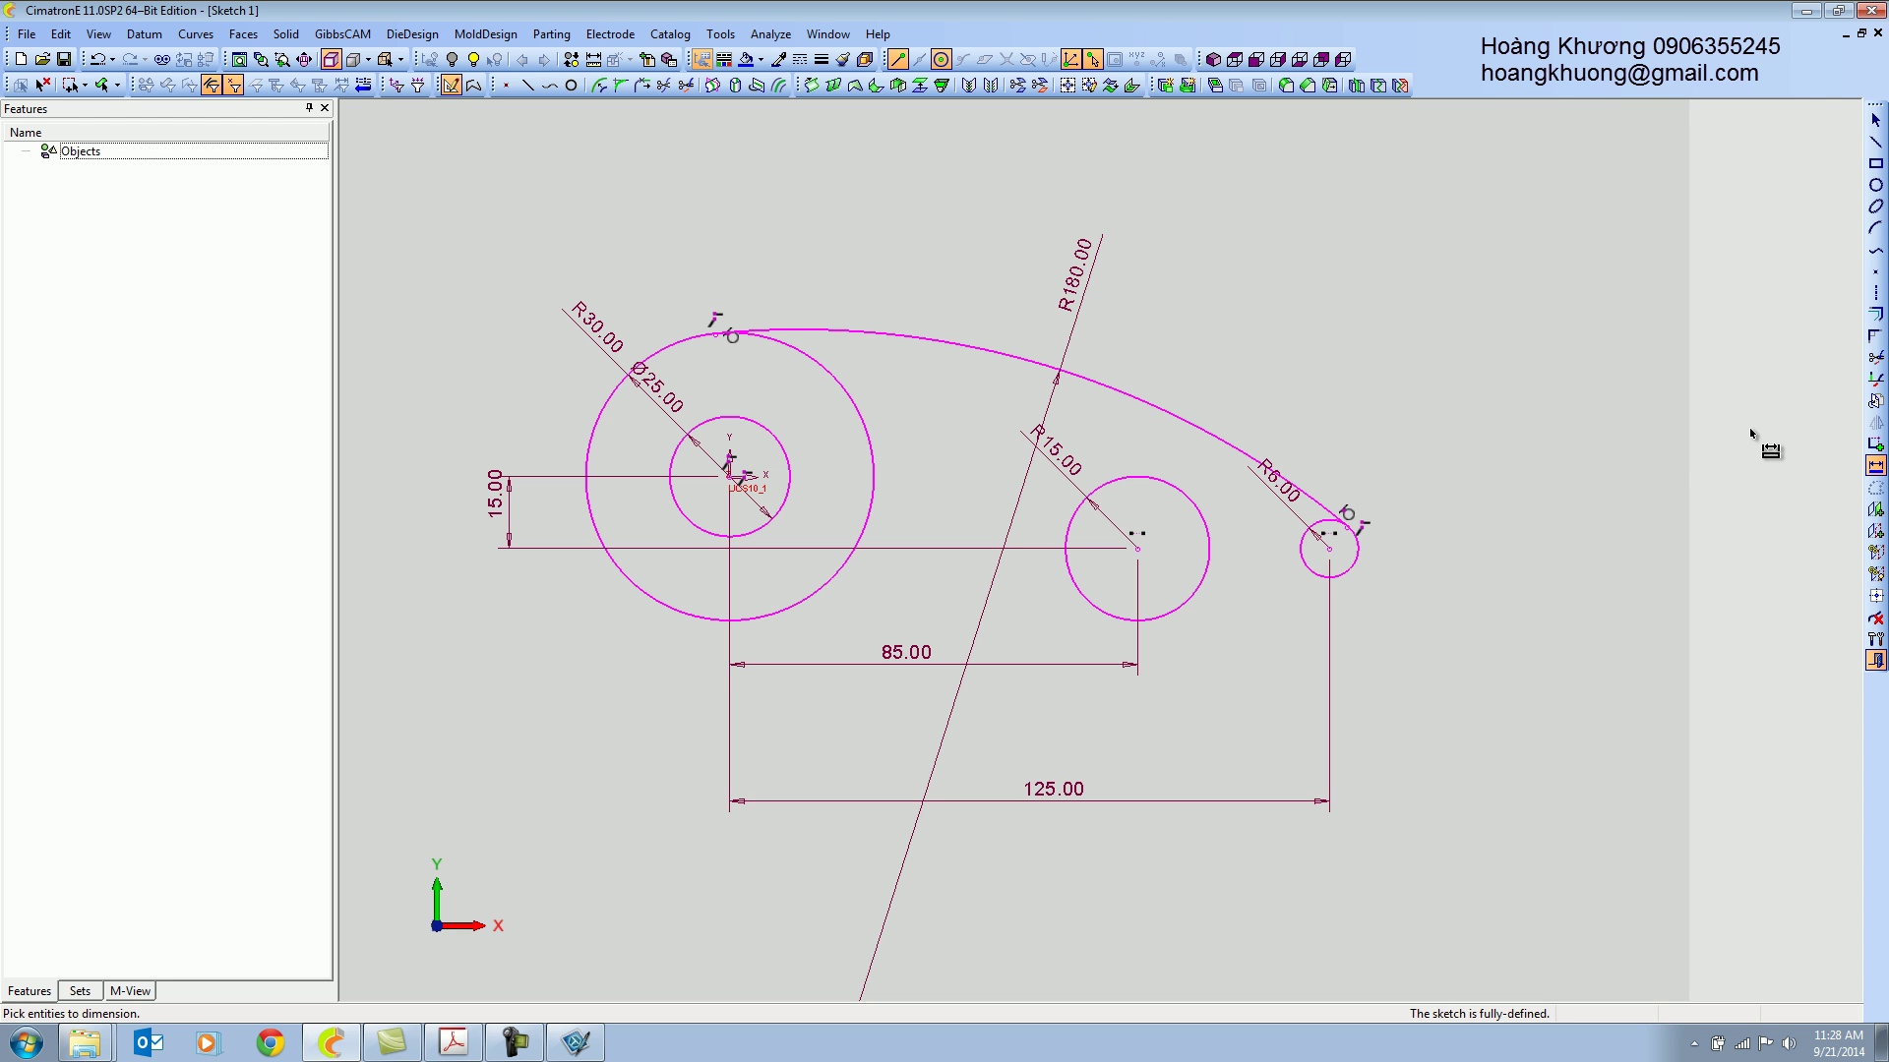
Draw a circle of radius 25 mm tangent to both the 30 mm and 15 mm radius circles, centred below and between them.
click(1876, 184)
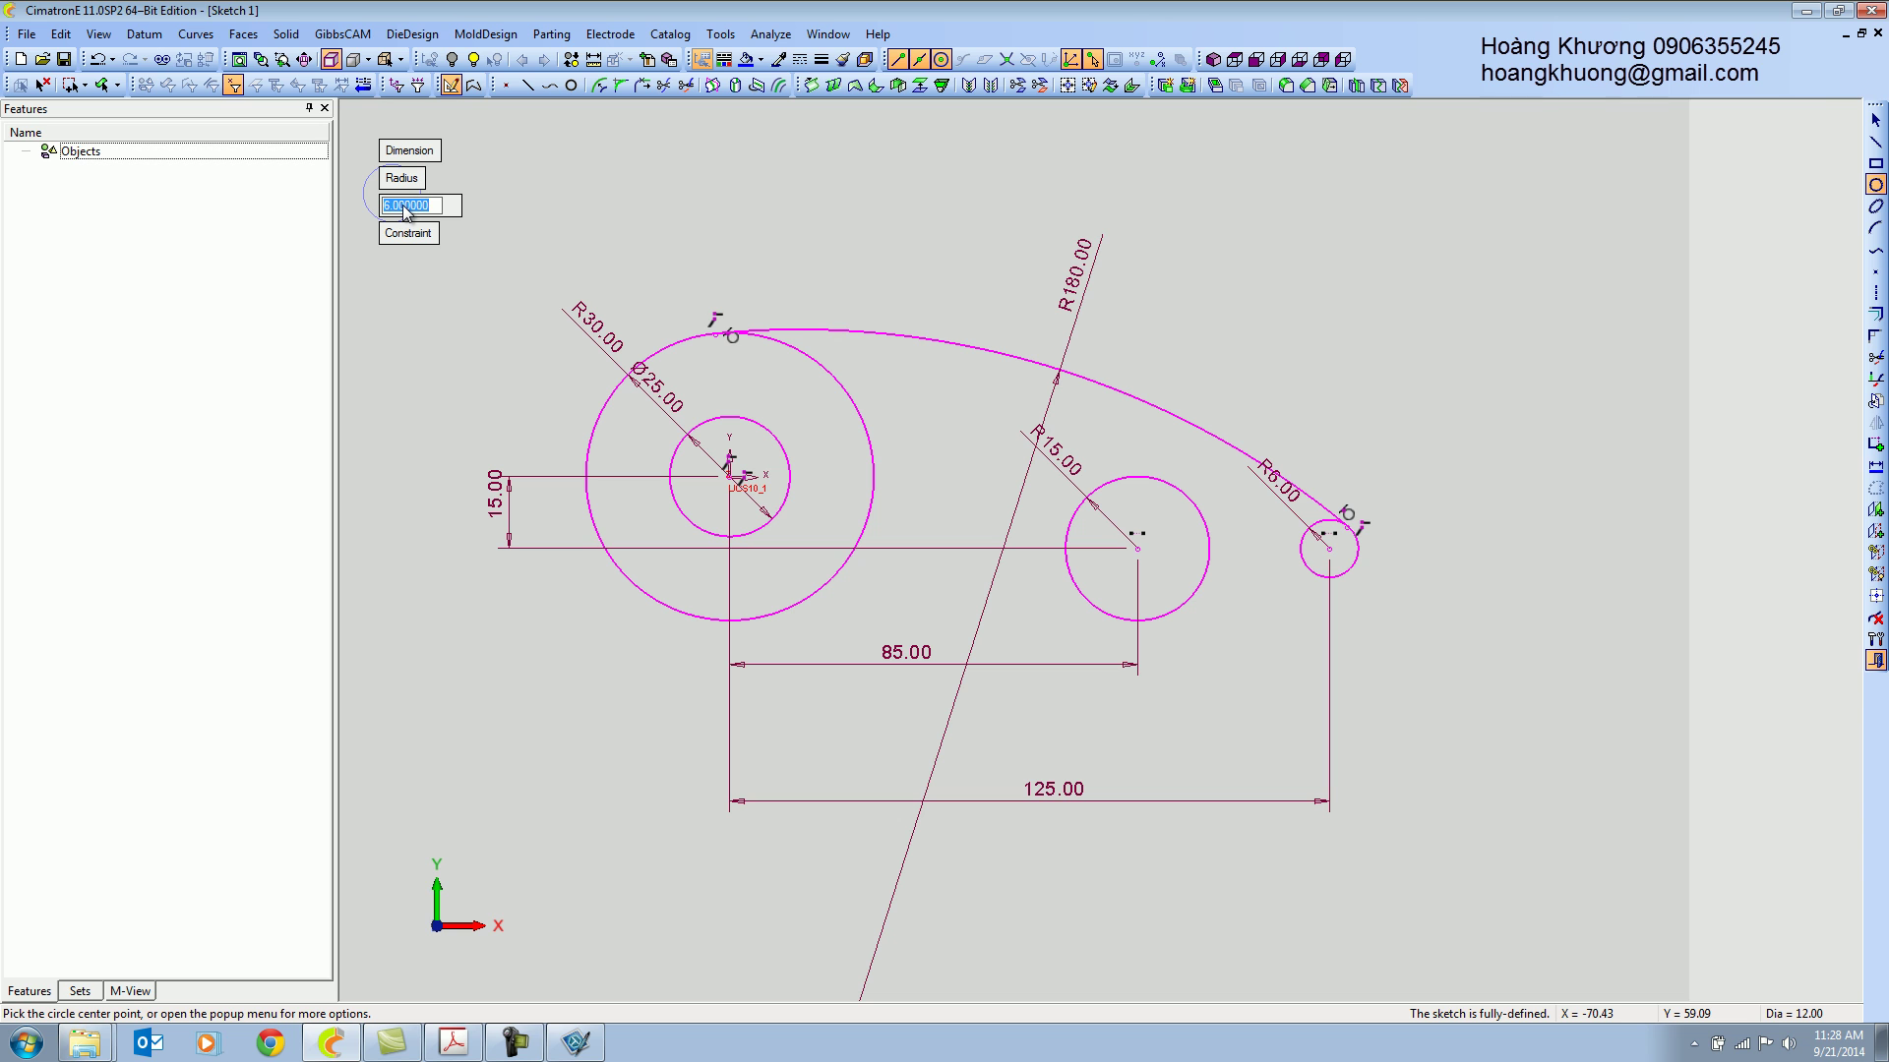
text(25)
key(Return)
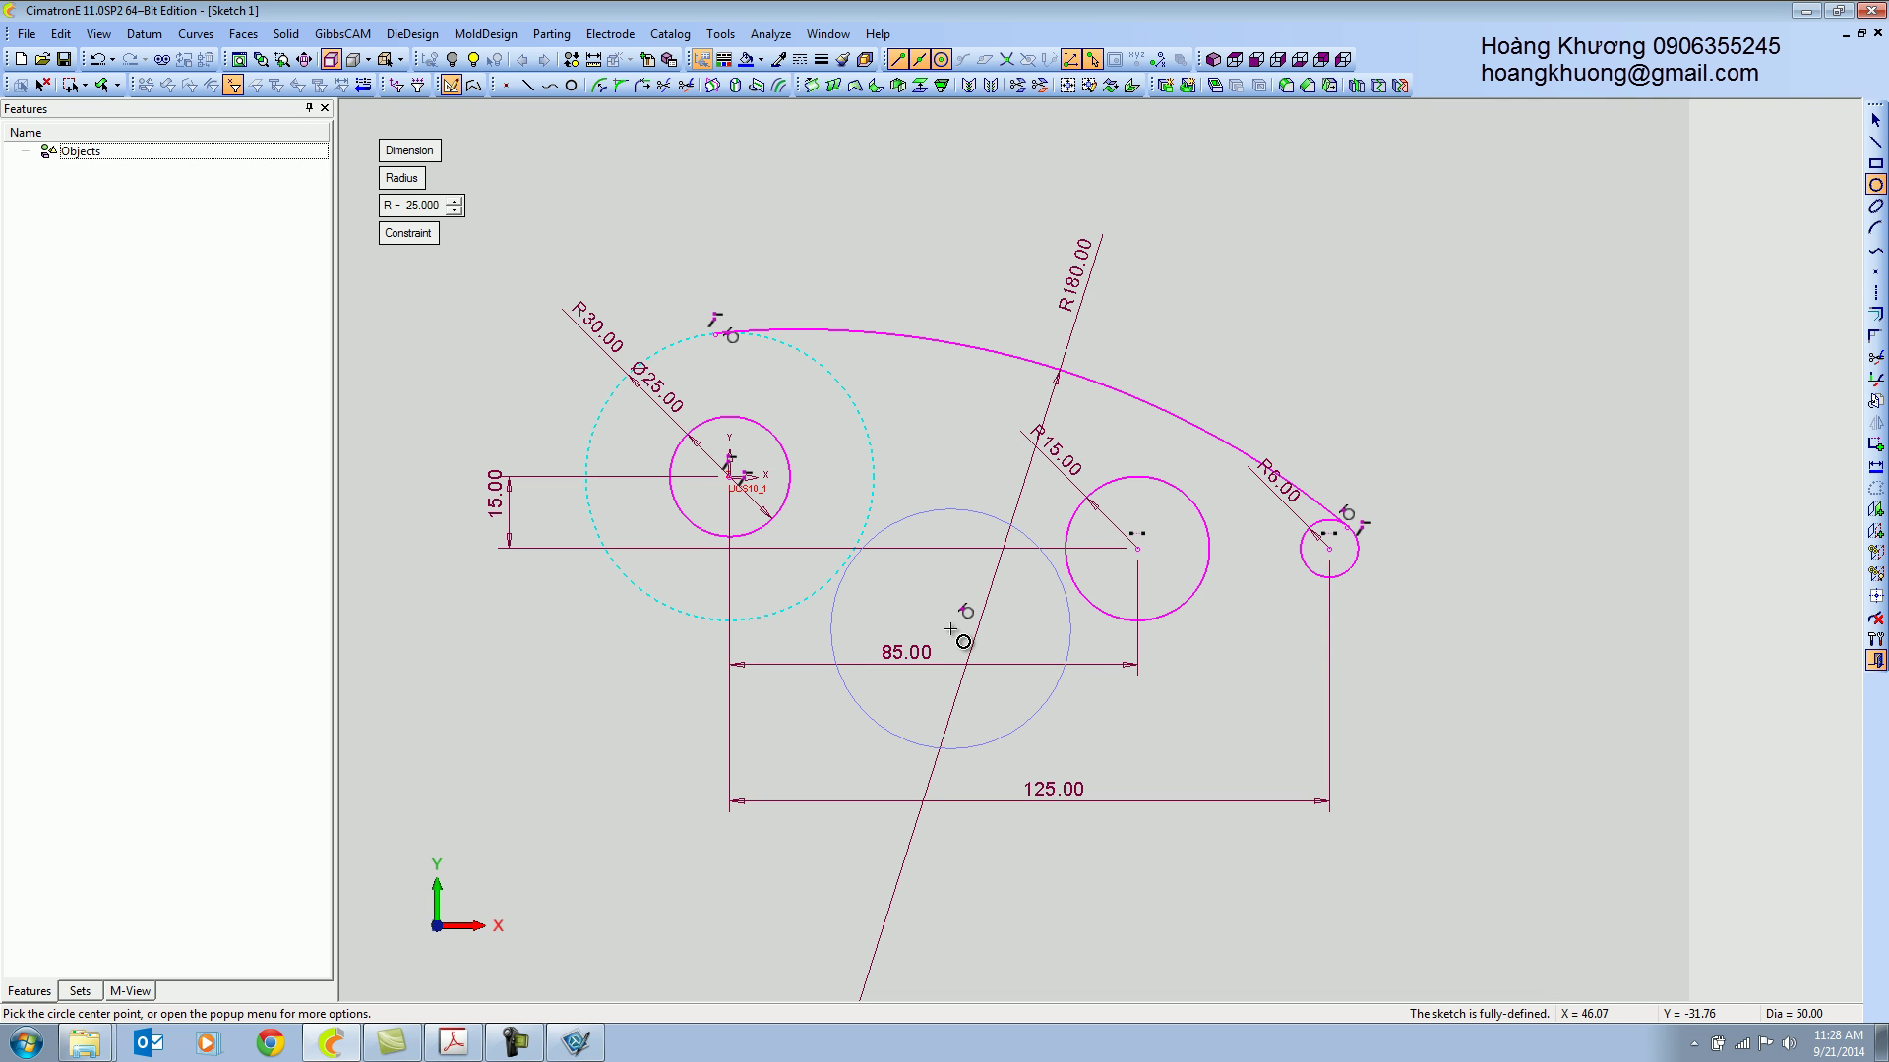
click(946, 628)
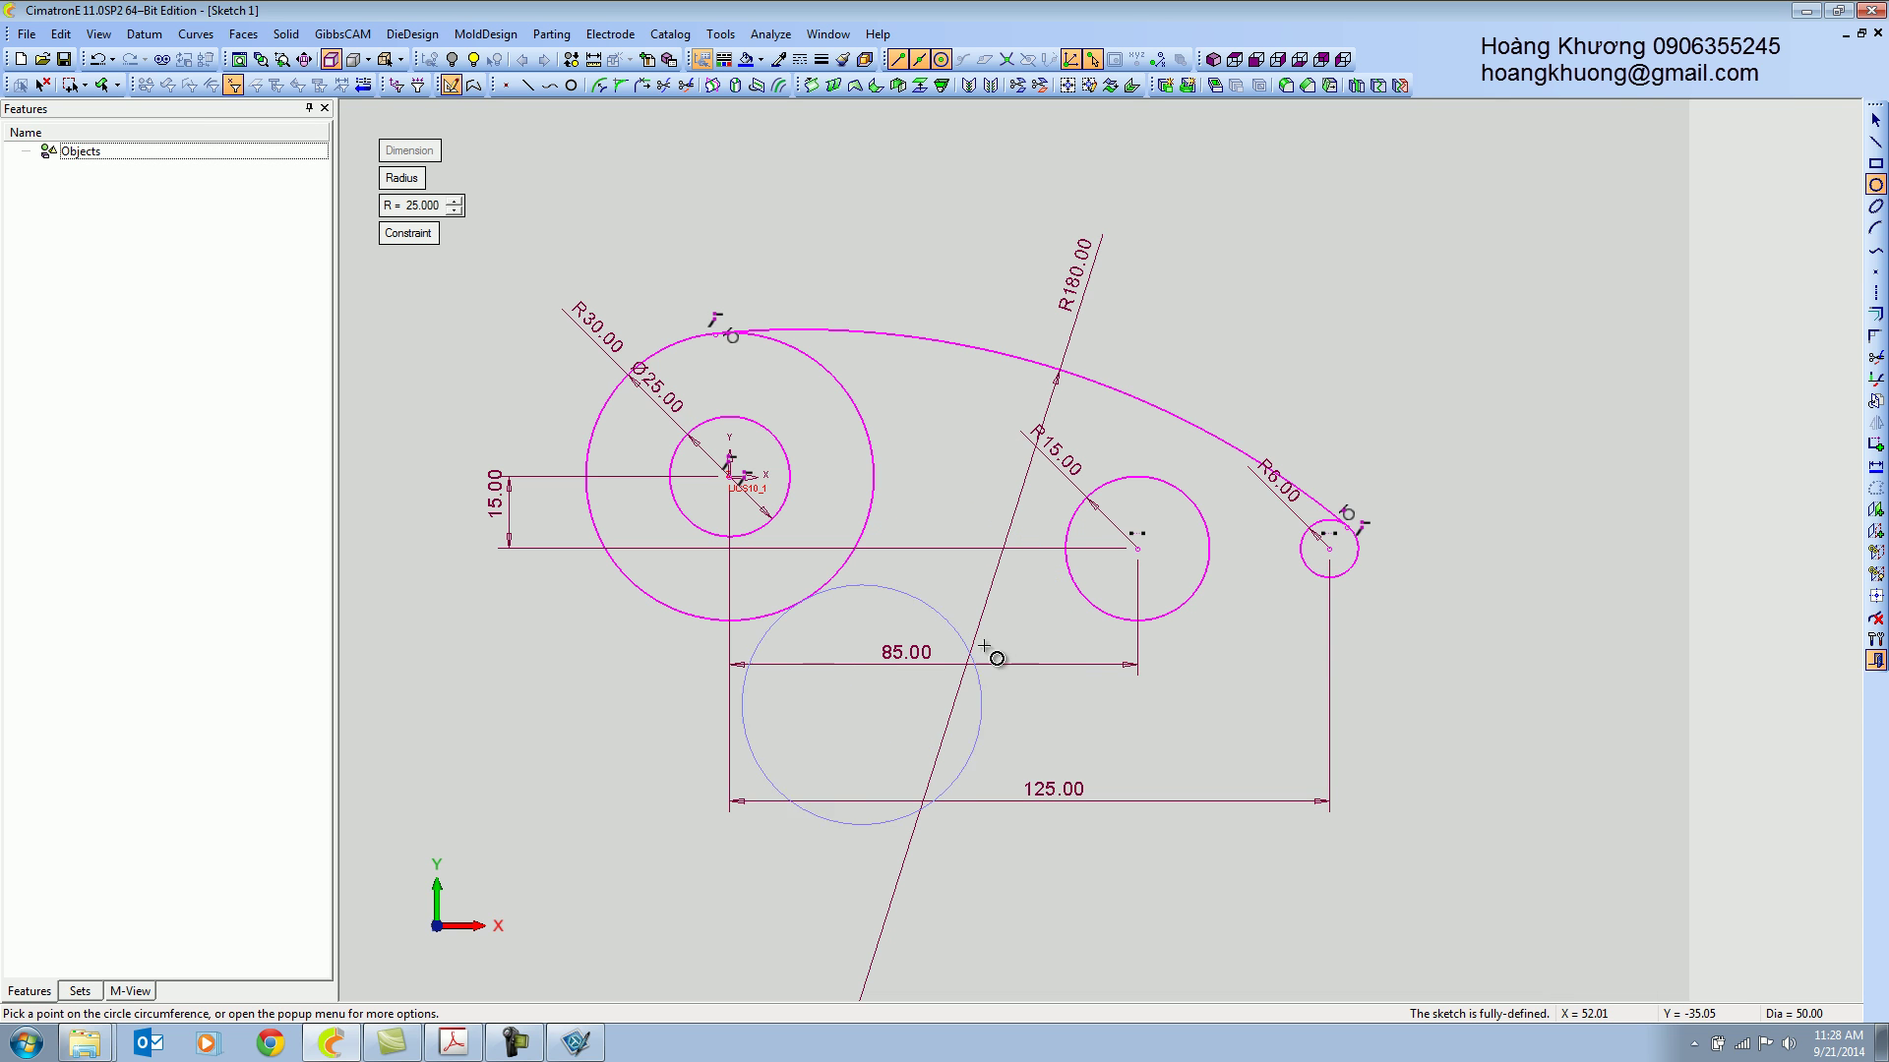
click(1074, 593)
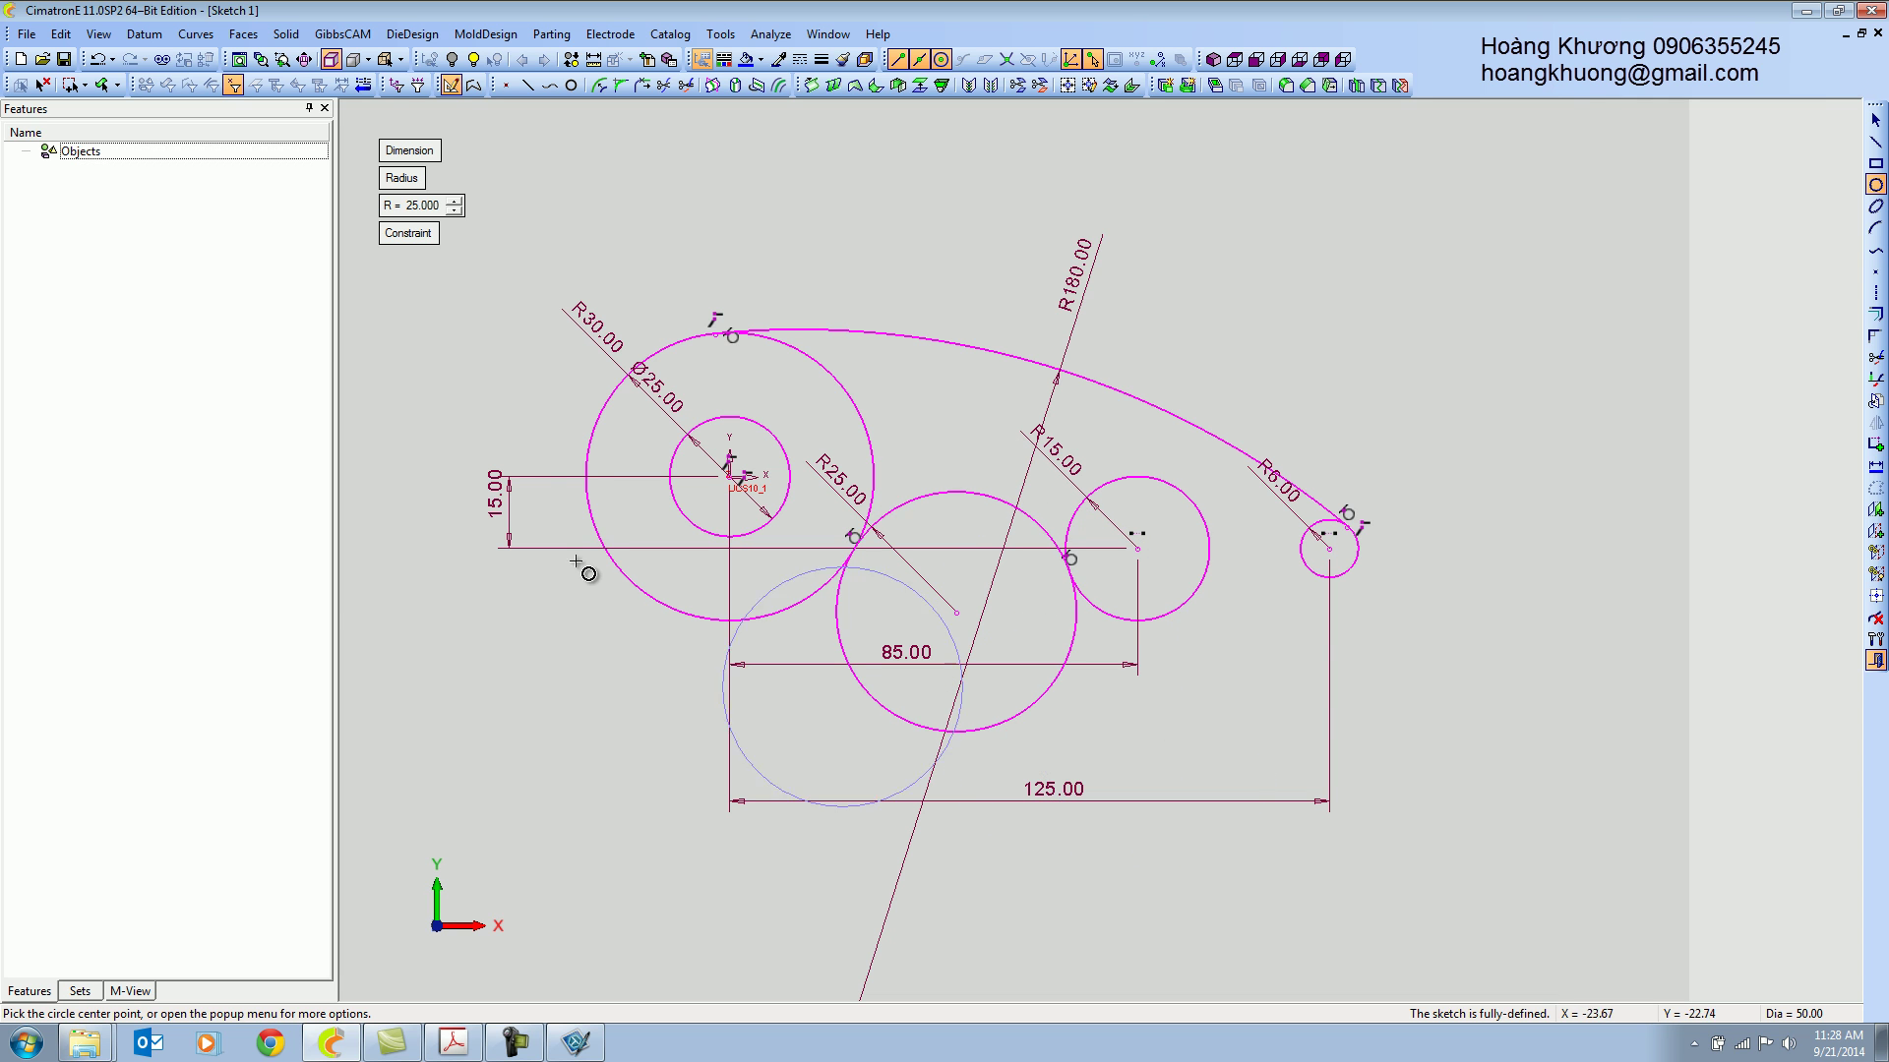
Draw a circle of radius 30 mm tangent to both the 15 mm and 6 mm radius circles, centred below them.
click(402, 206)
text(30)
key(Return)
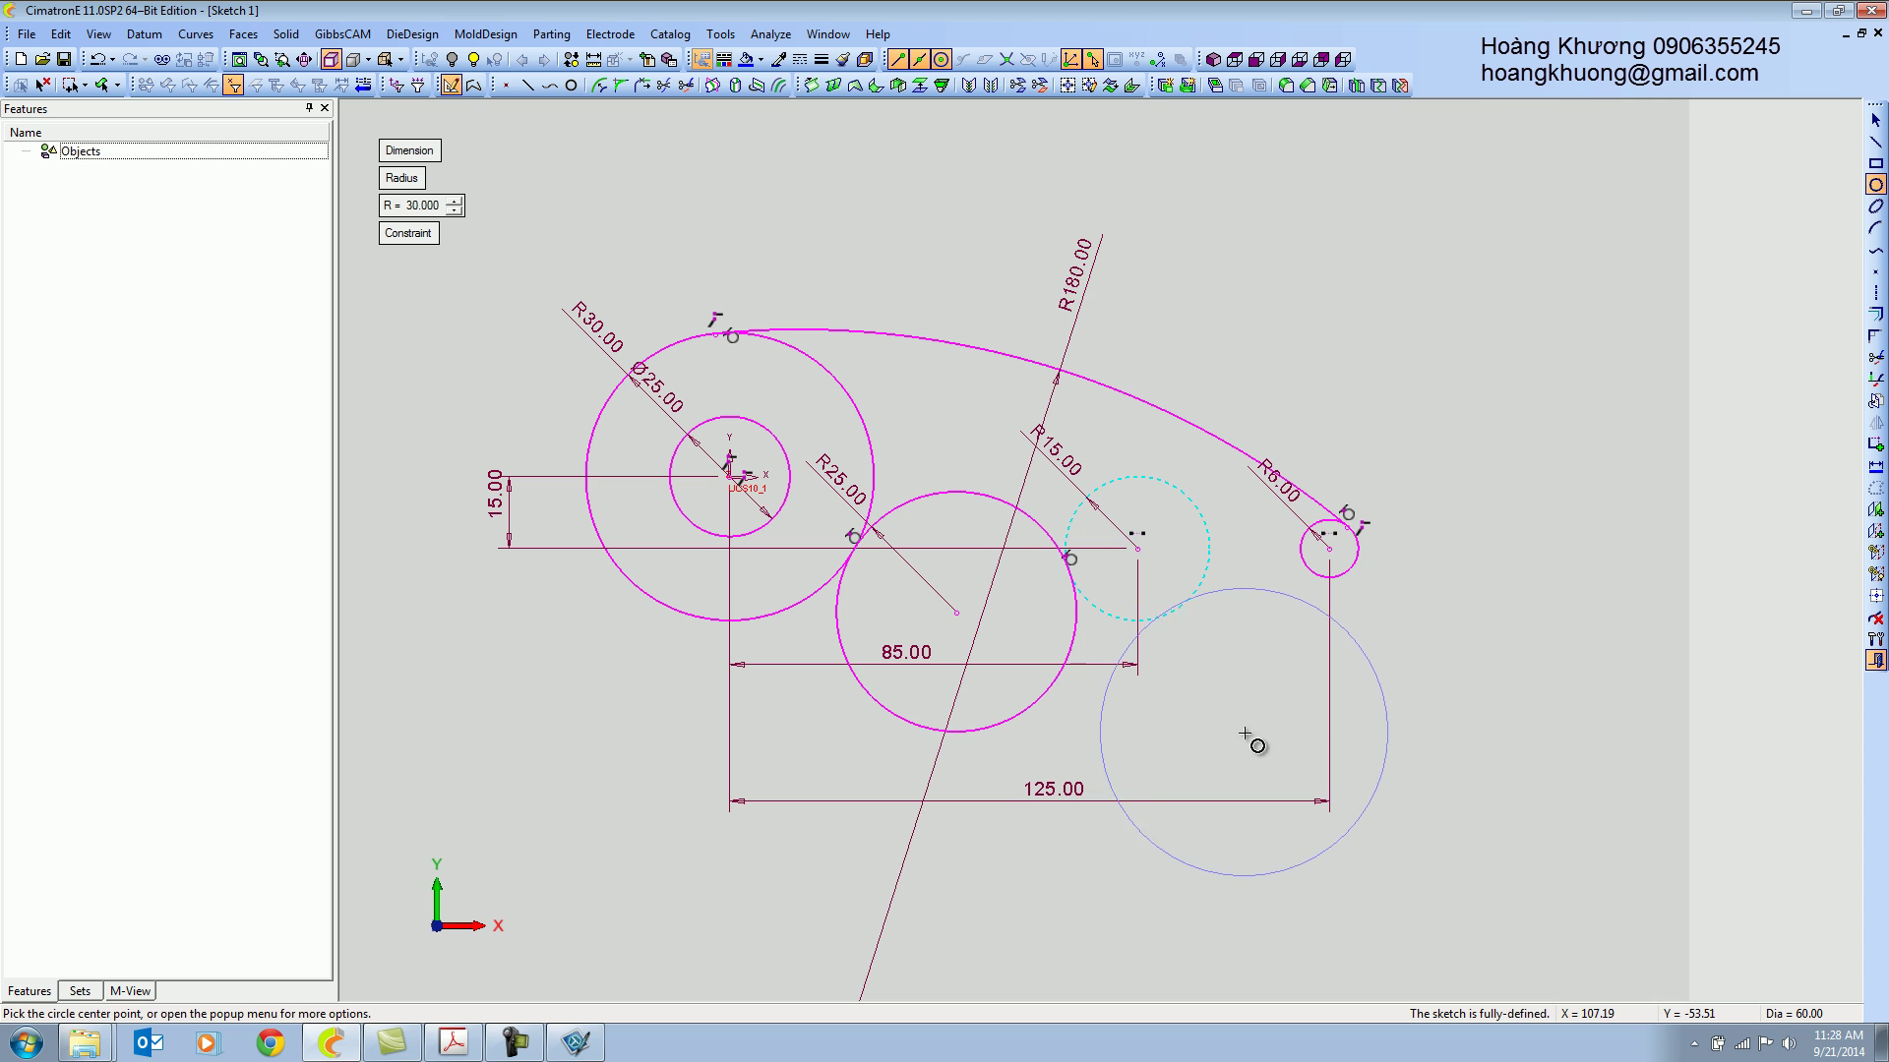
click(1169, 615)
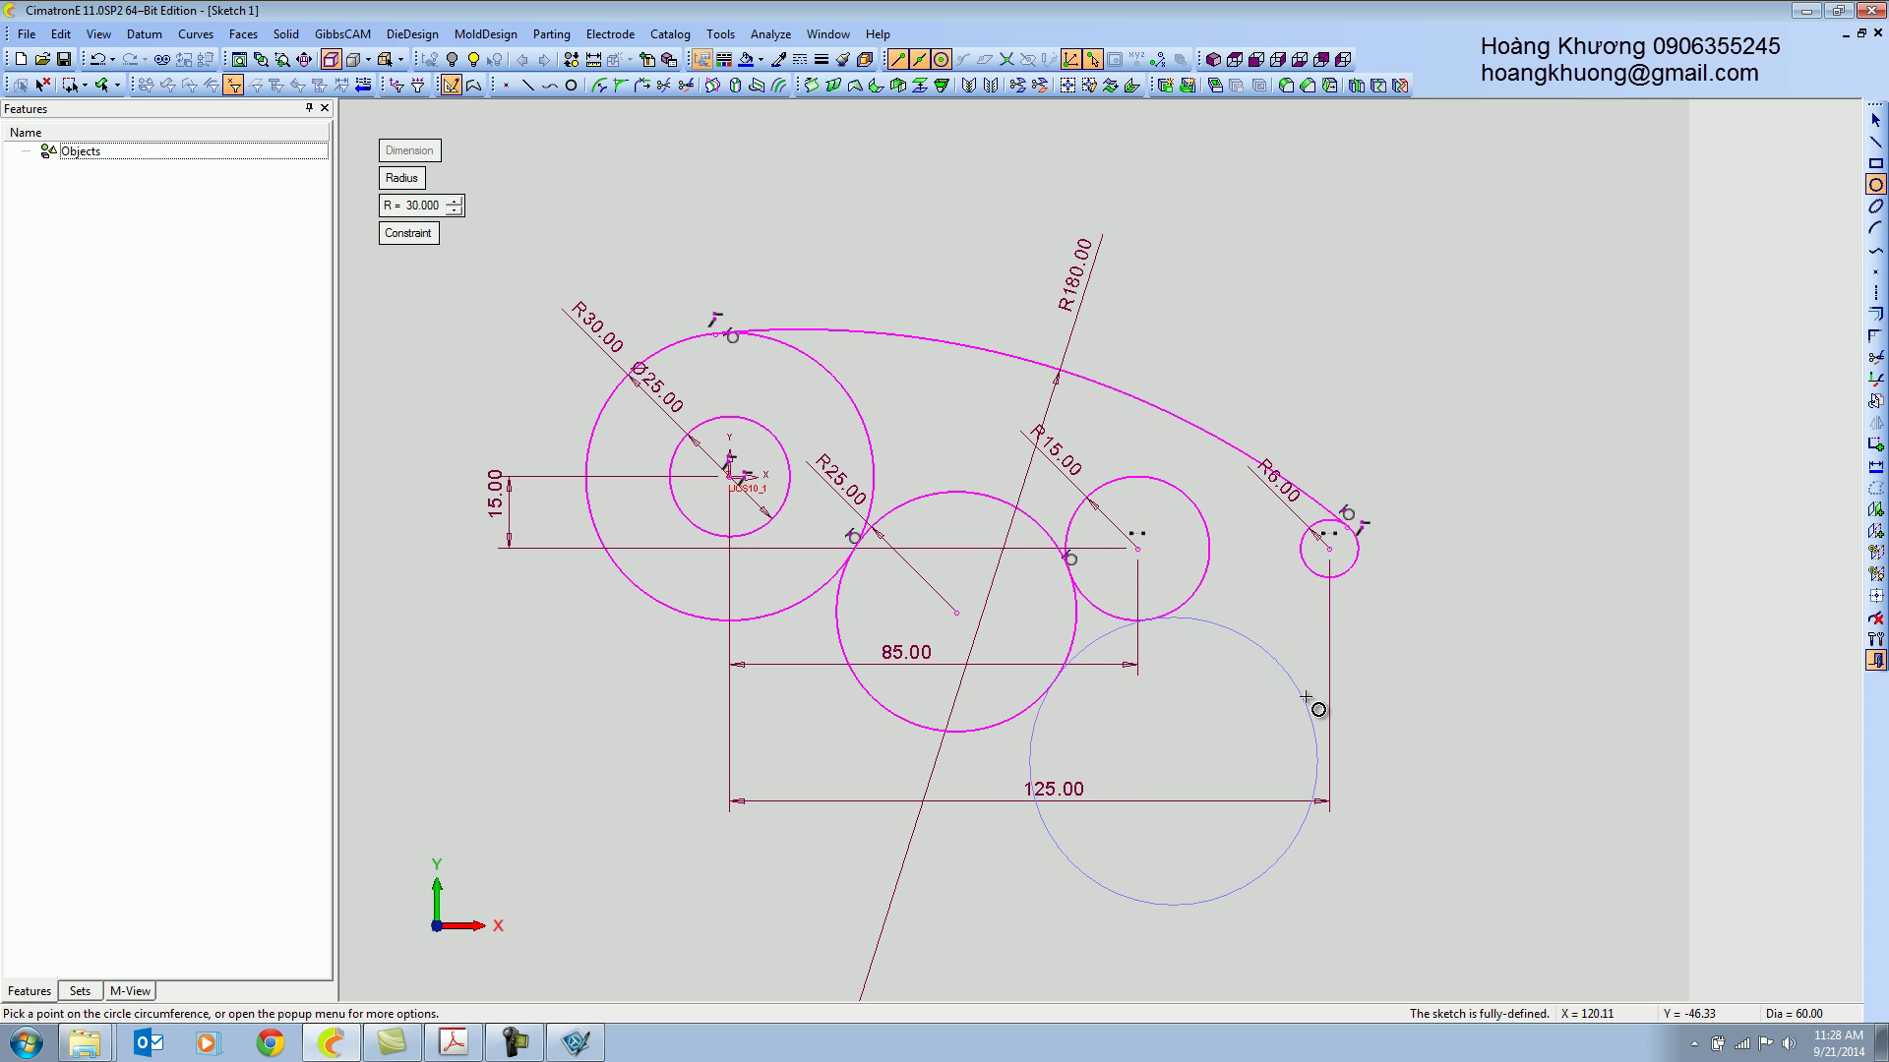
click(1319, 590)
middle_click(1540, 645)
Trim the surplus portions of the tangent circles to leave one closed lever outline around the 25 mm diameter hole.
click(1876, 358)
click(1402, 801)
click(899, 716)
click(844, 396)
click(1109, 489)
click(1301, 540)
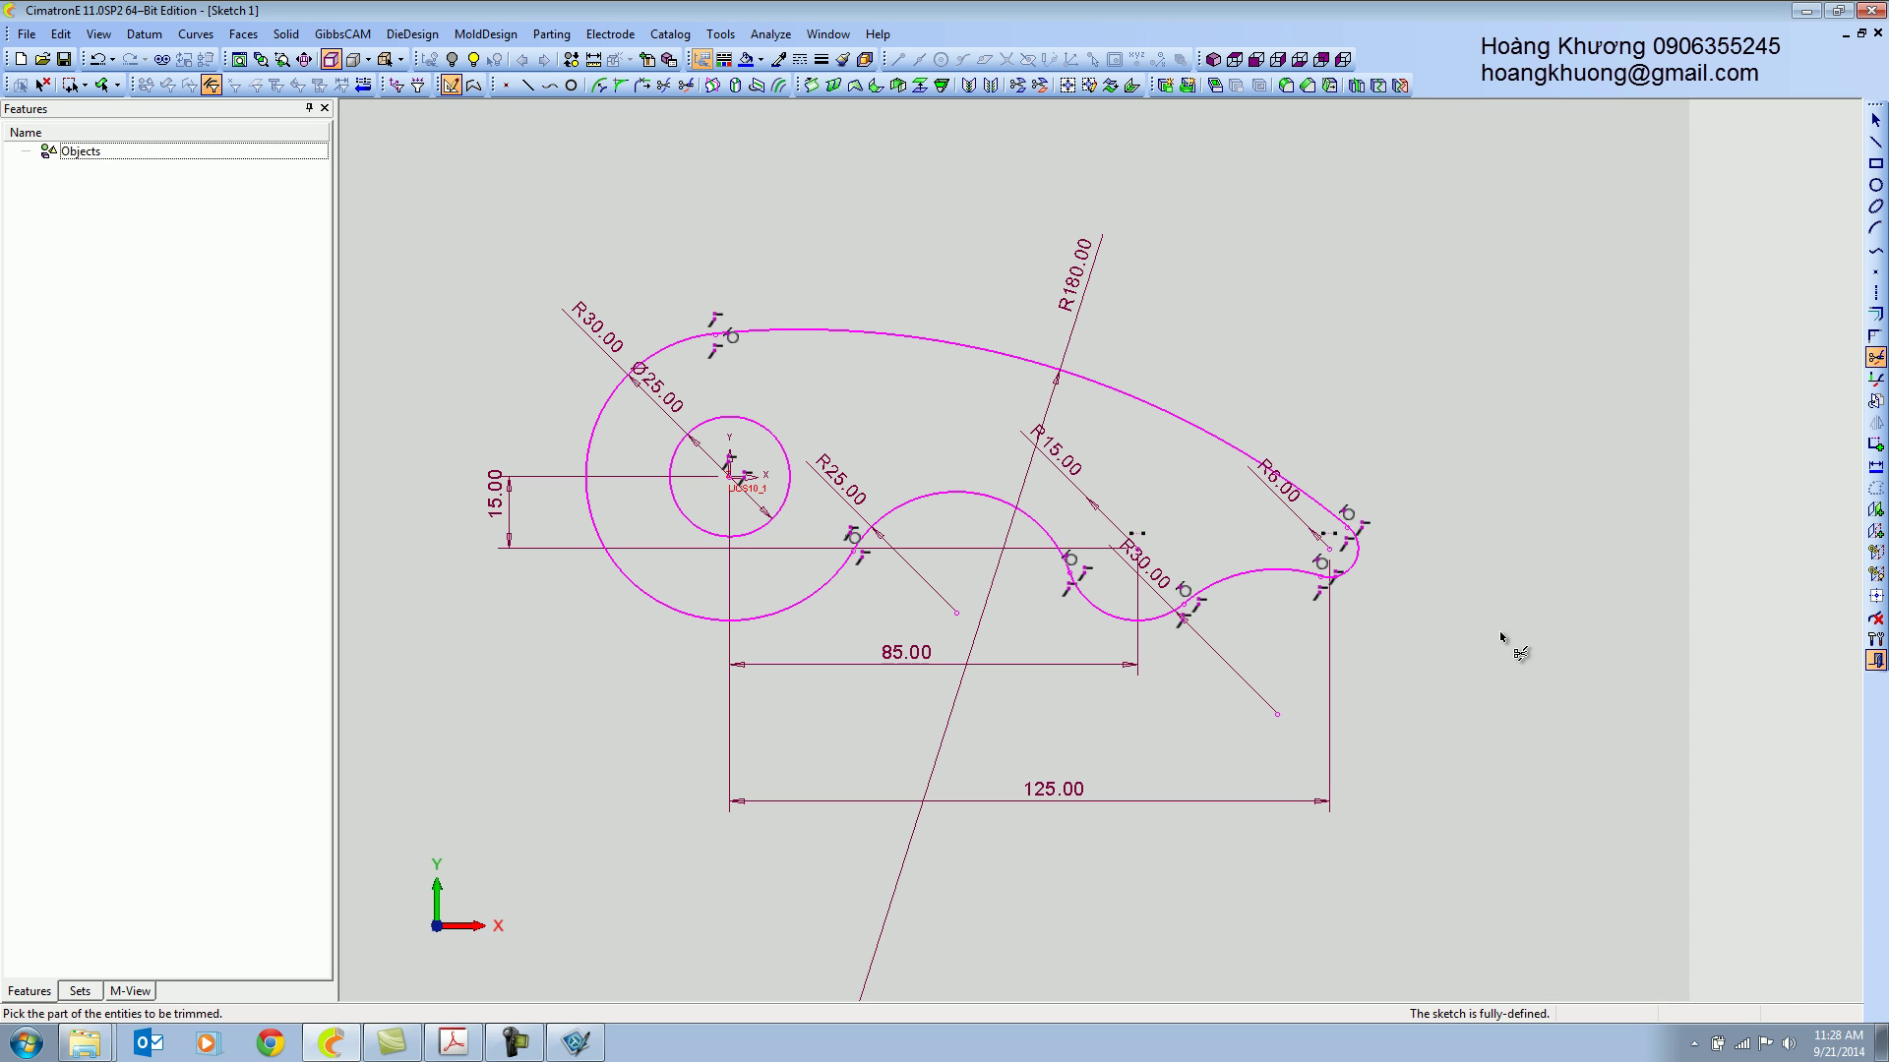
middle_click(1499, 629)
Reposition the R30 lower arc, R15, R180 and Ø25 dimension labels so they no longer crowd the profile.
drag(1152, 572, 1264, 625)
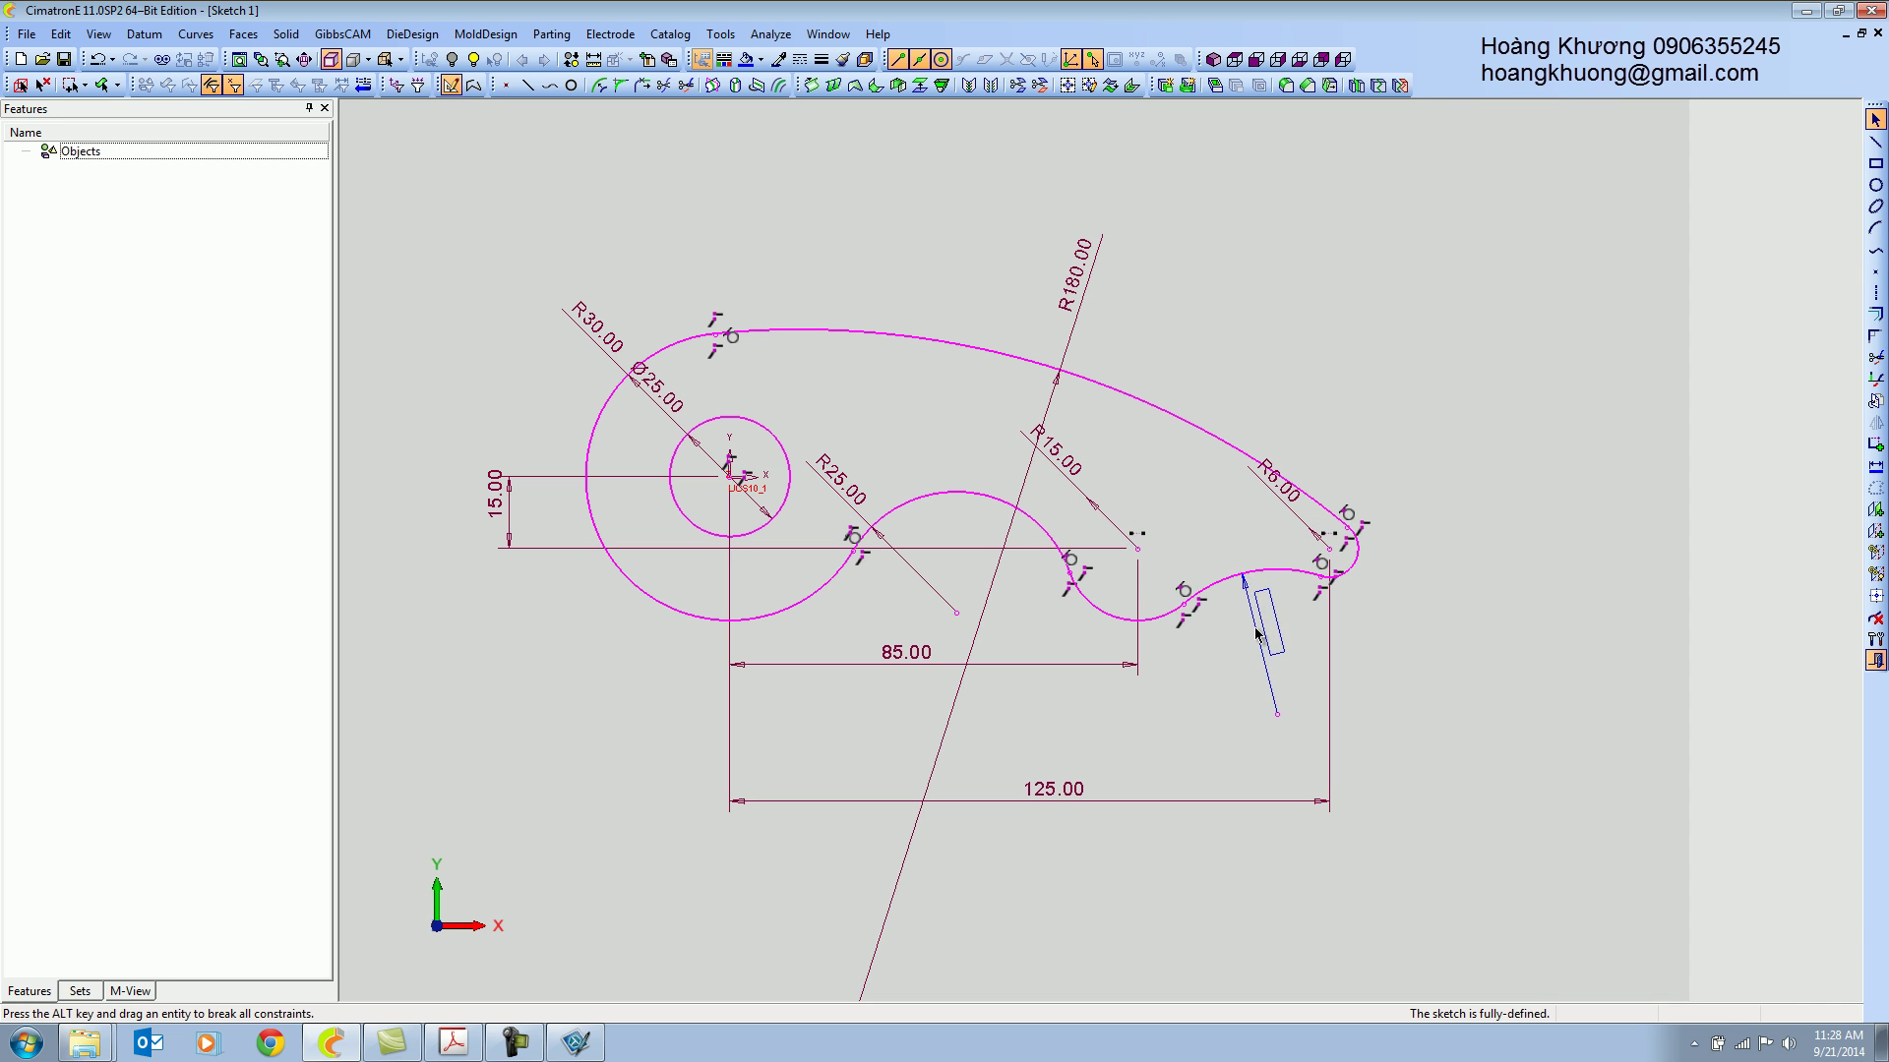
drag(1069, 461, 1127, 583)
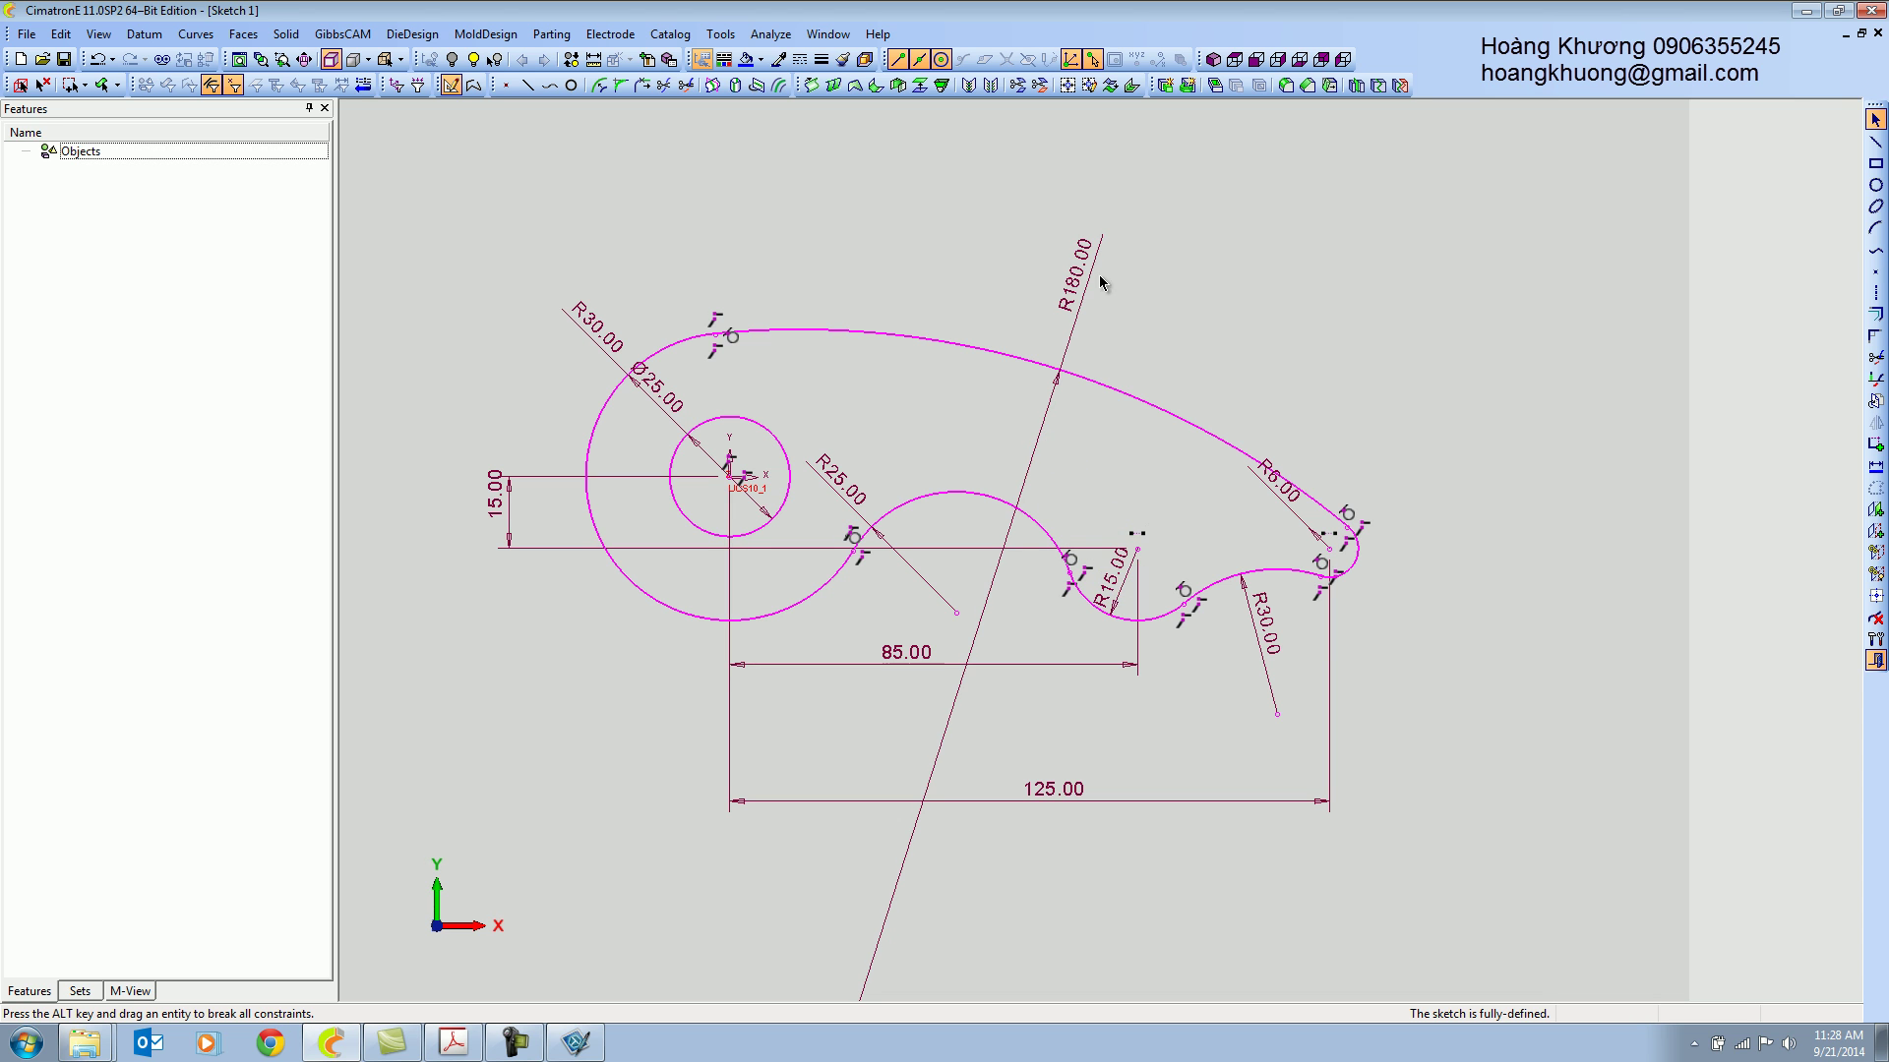
drag(1081, 282, 975, 406)
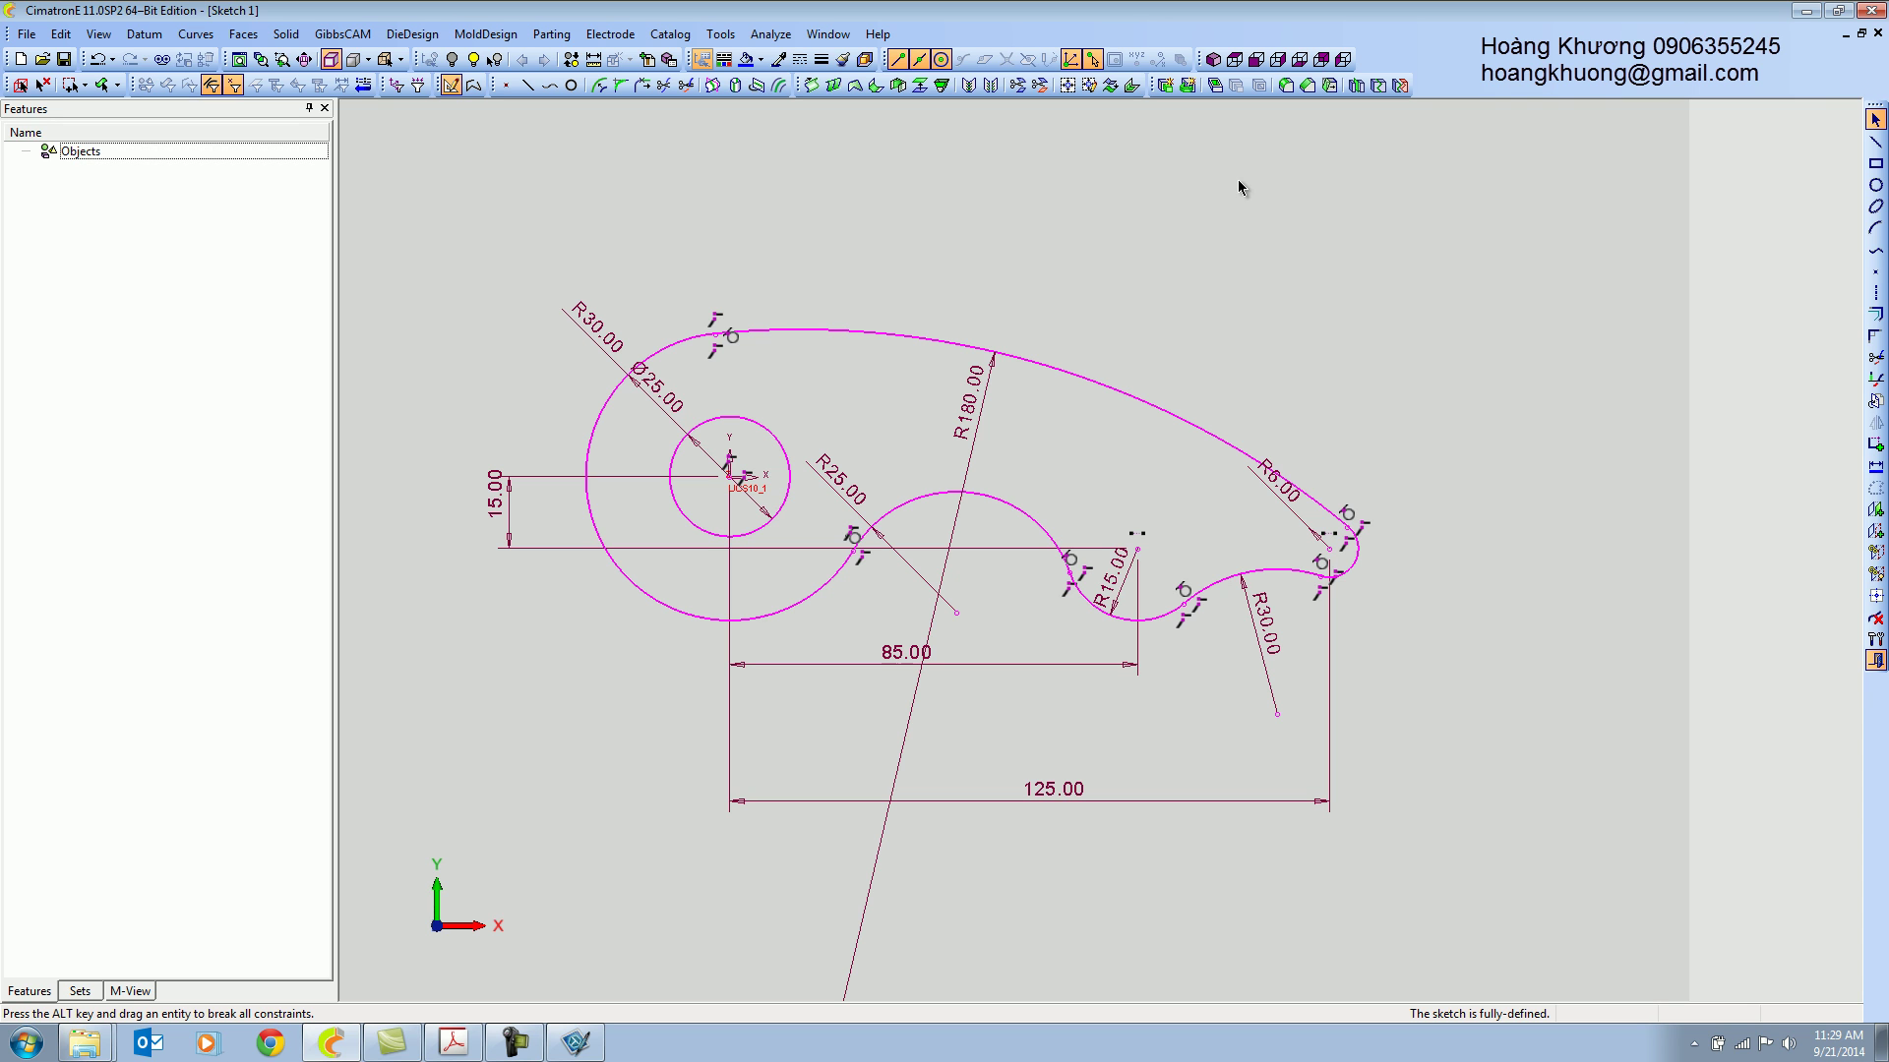
drag(659, 392, 635, 454)
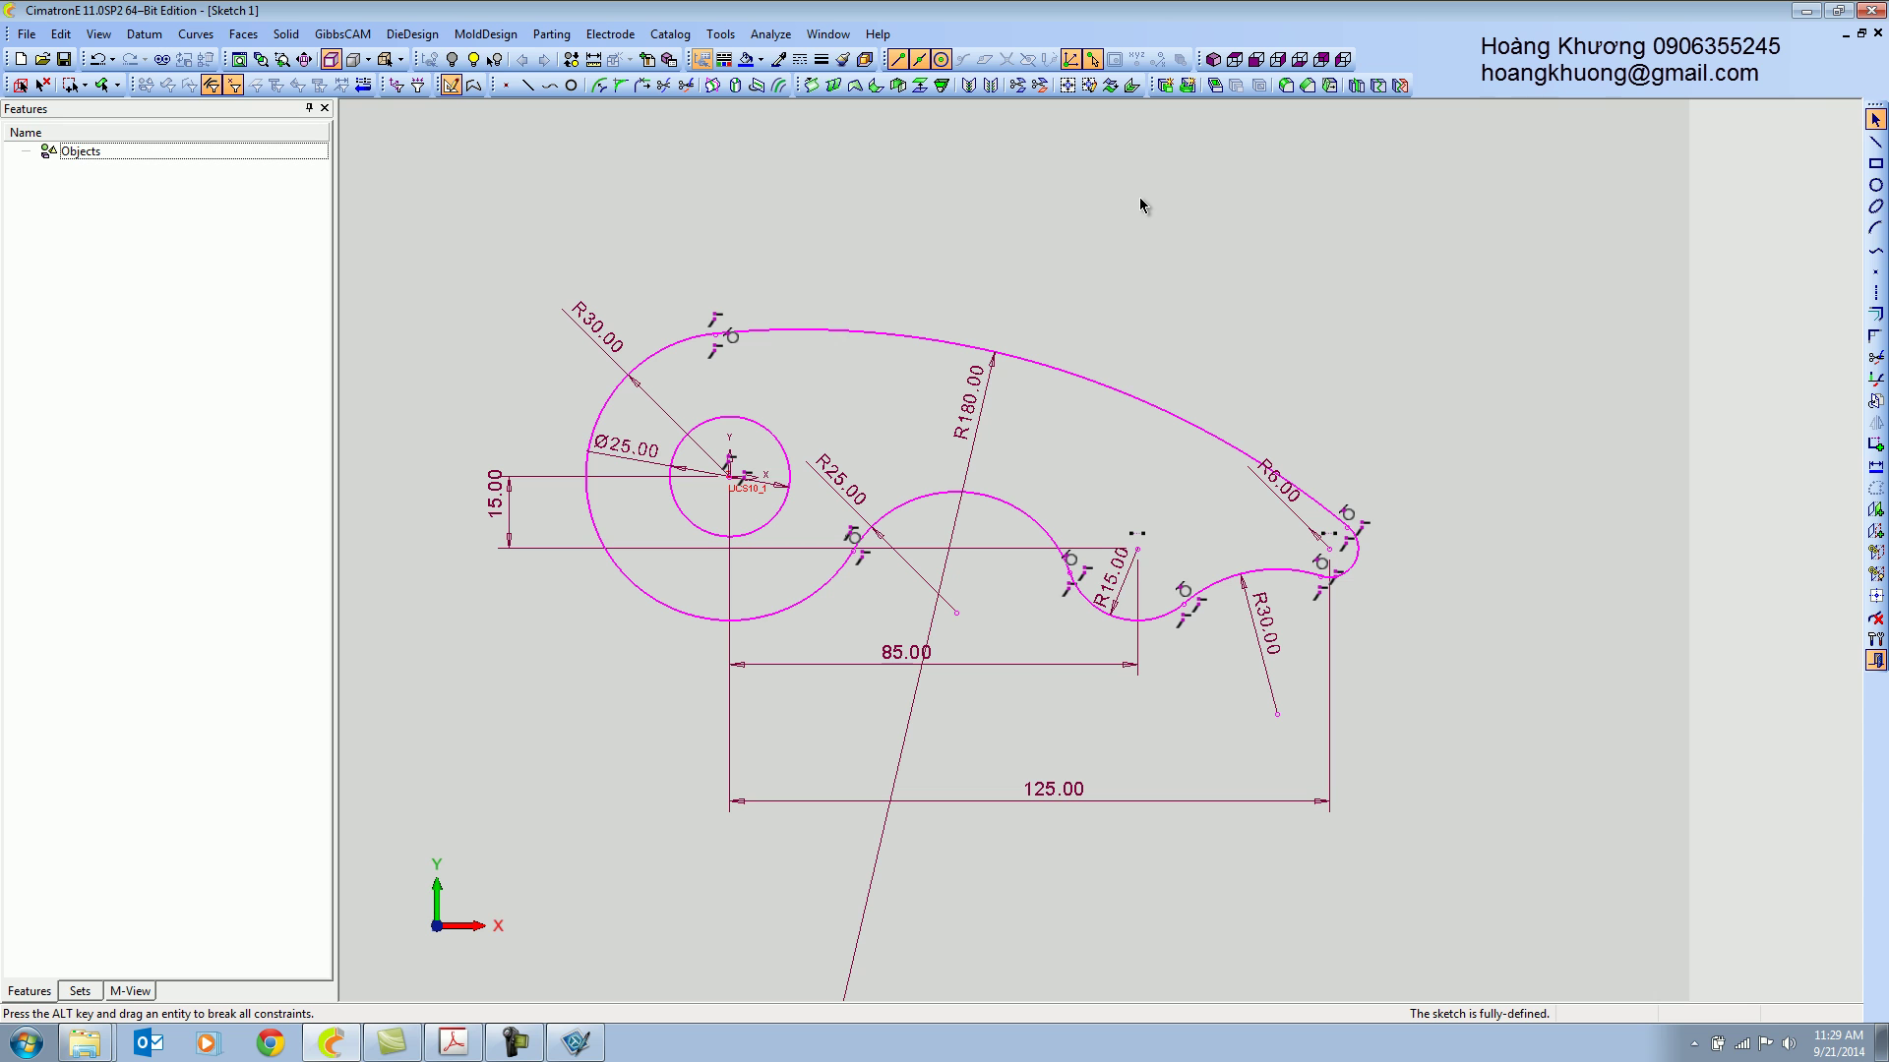
Delete the entire lever profile with all its dimensions from the sketch.
mouse_move(454, 219)
mouse_down()
mouse_move(777, 679)
mouse_move(1532, 875)
mouse_up()
key(Delete)
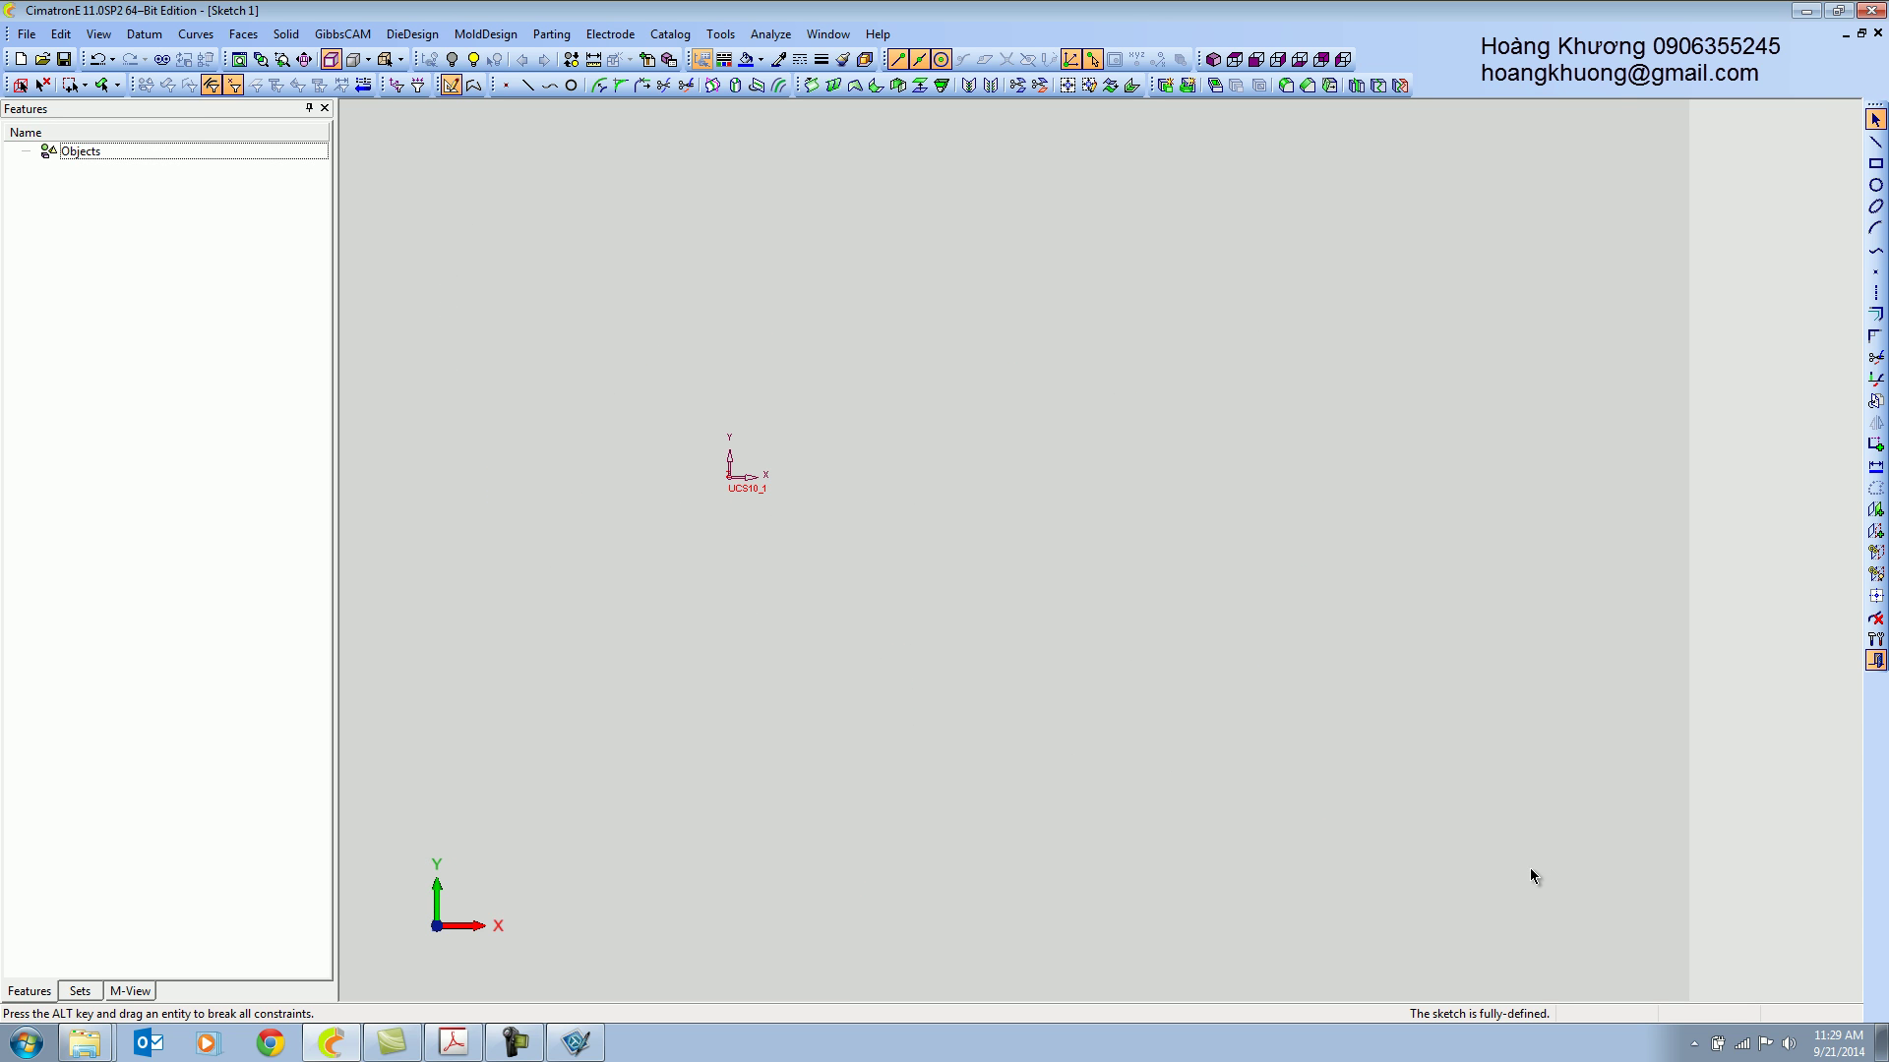
Switch circle creation to free sizing and draw two concentric circles centred on the origin, a large outer one and a smaller inner one.
click(1875, 185)
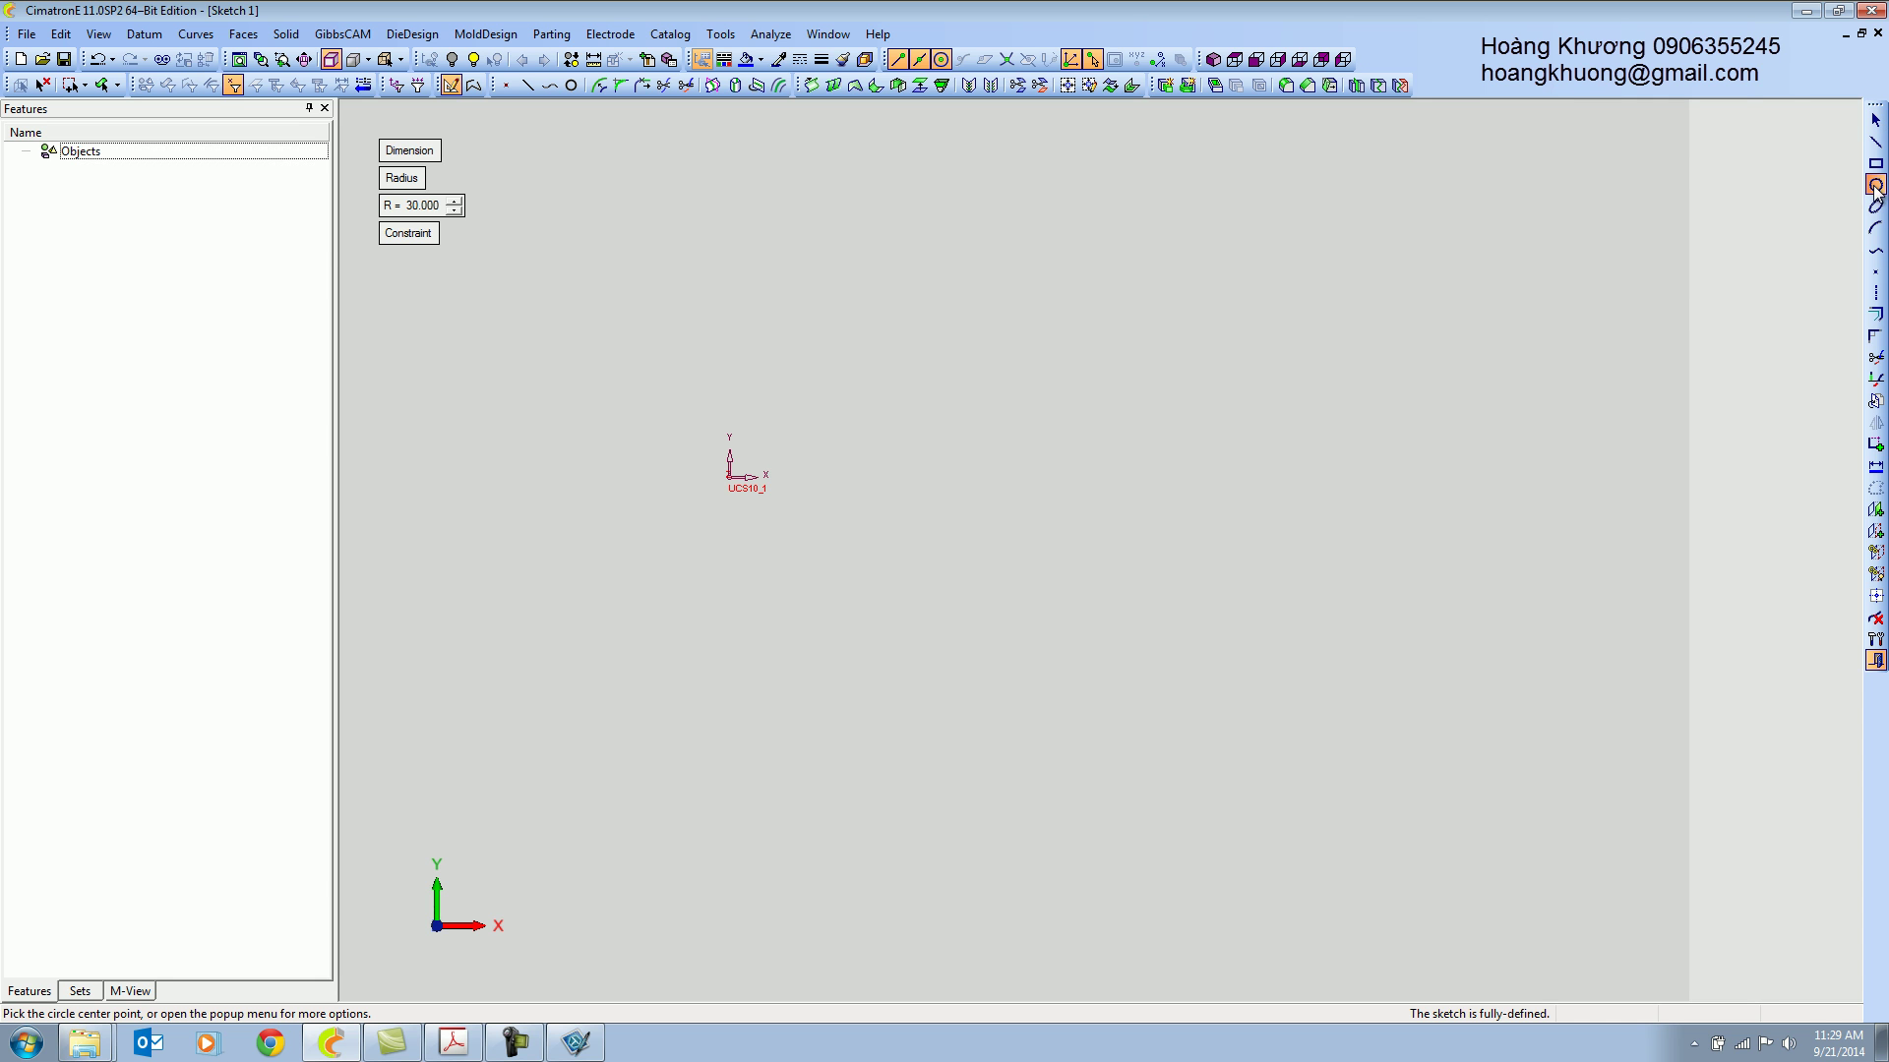
click(409, 151)
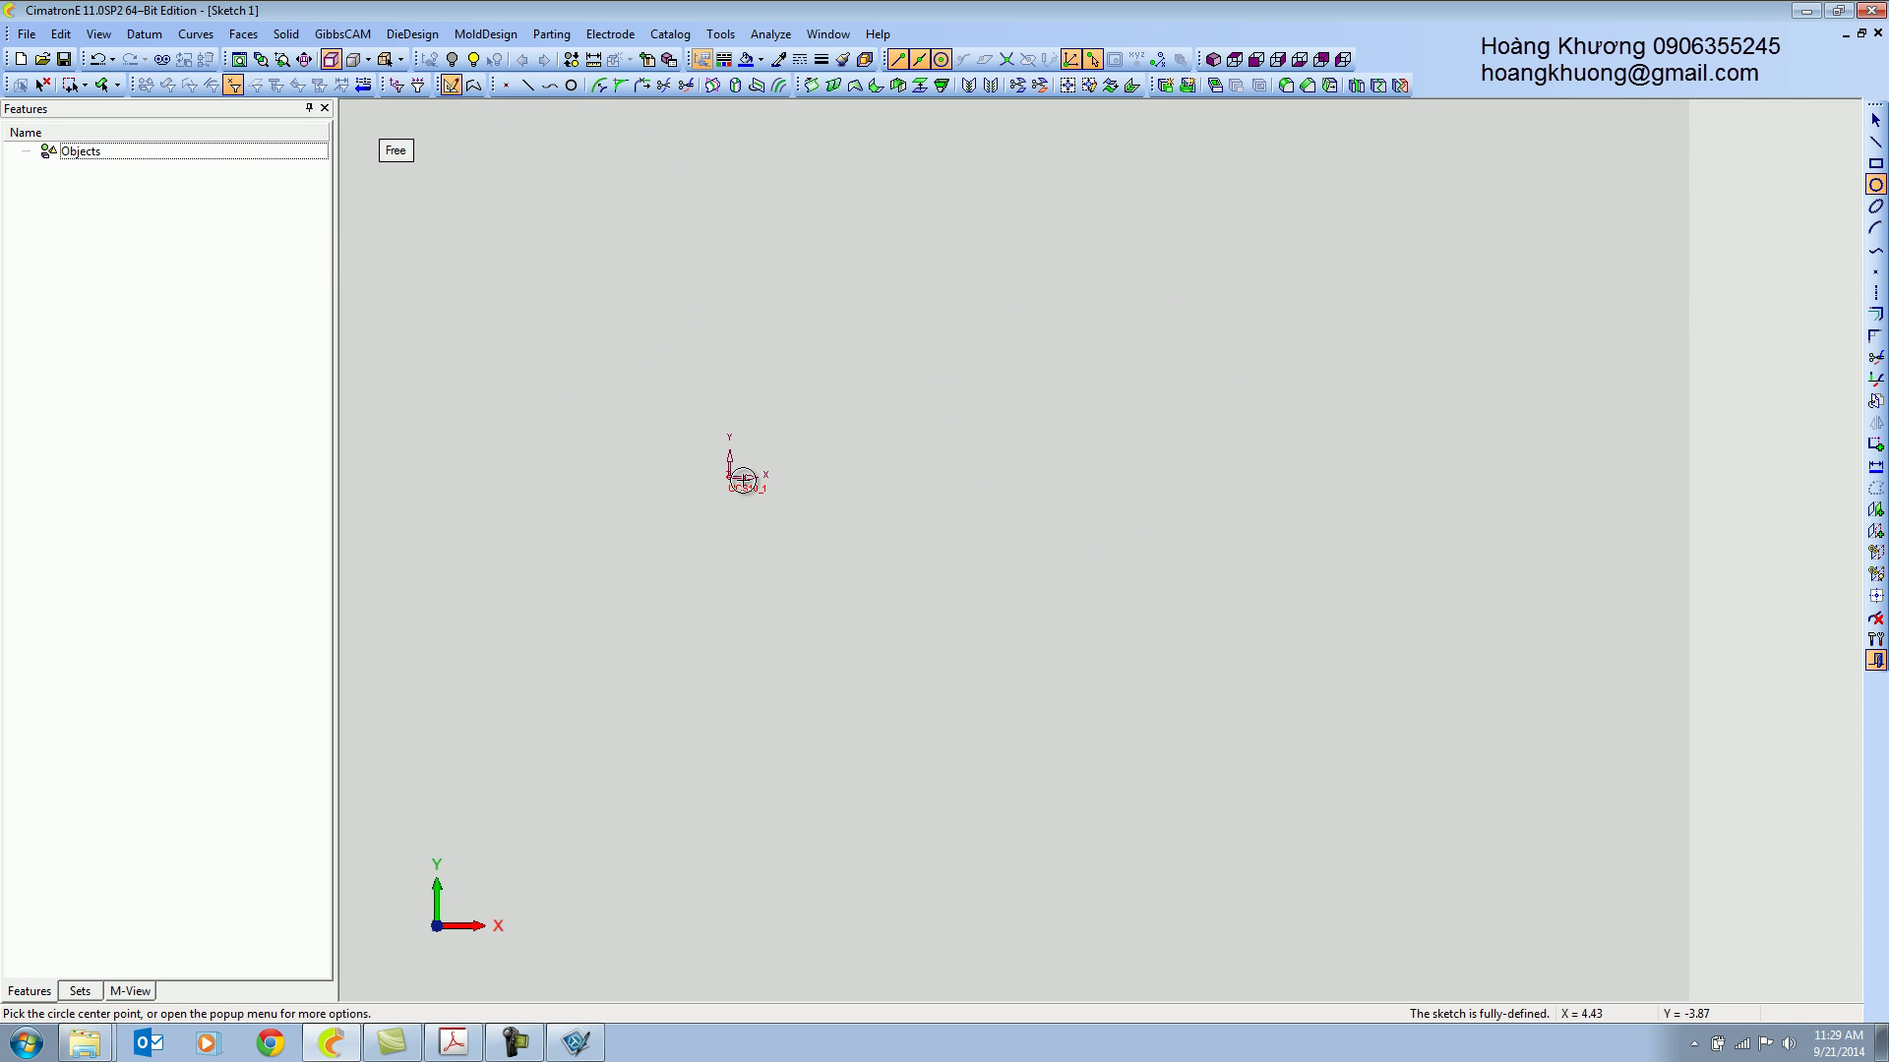
click(730, 480)
click(853, 533)
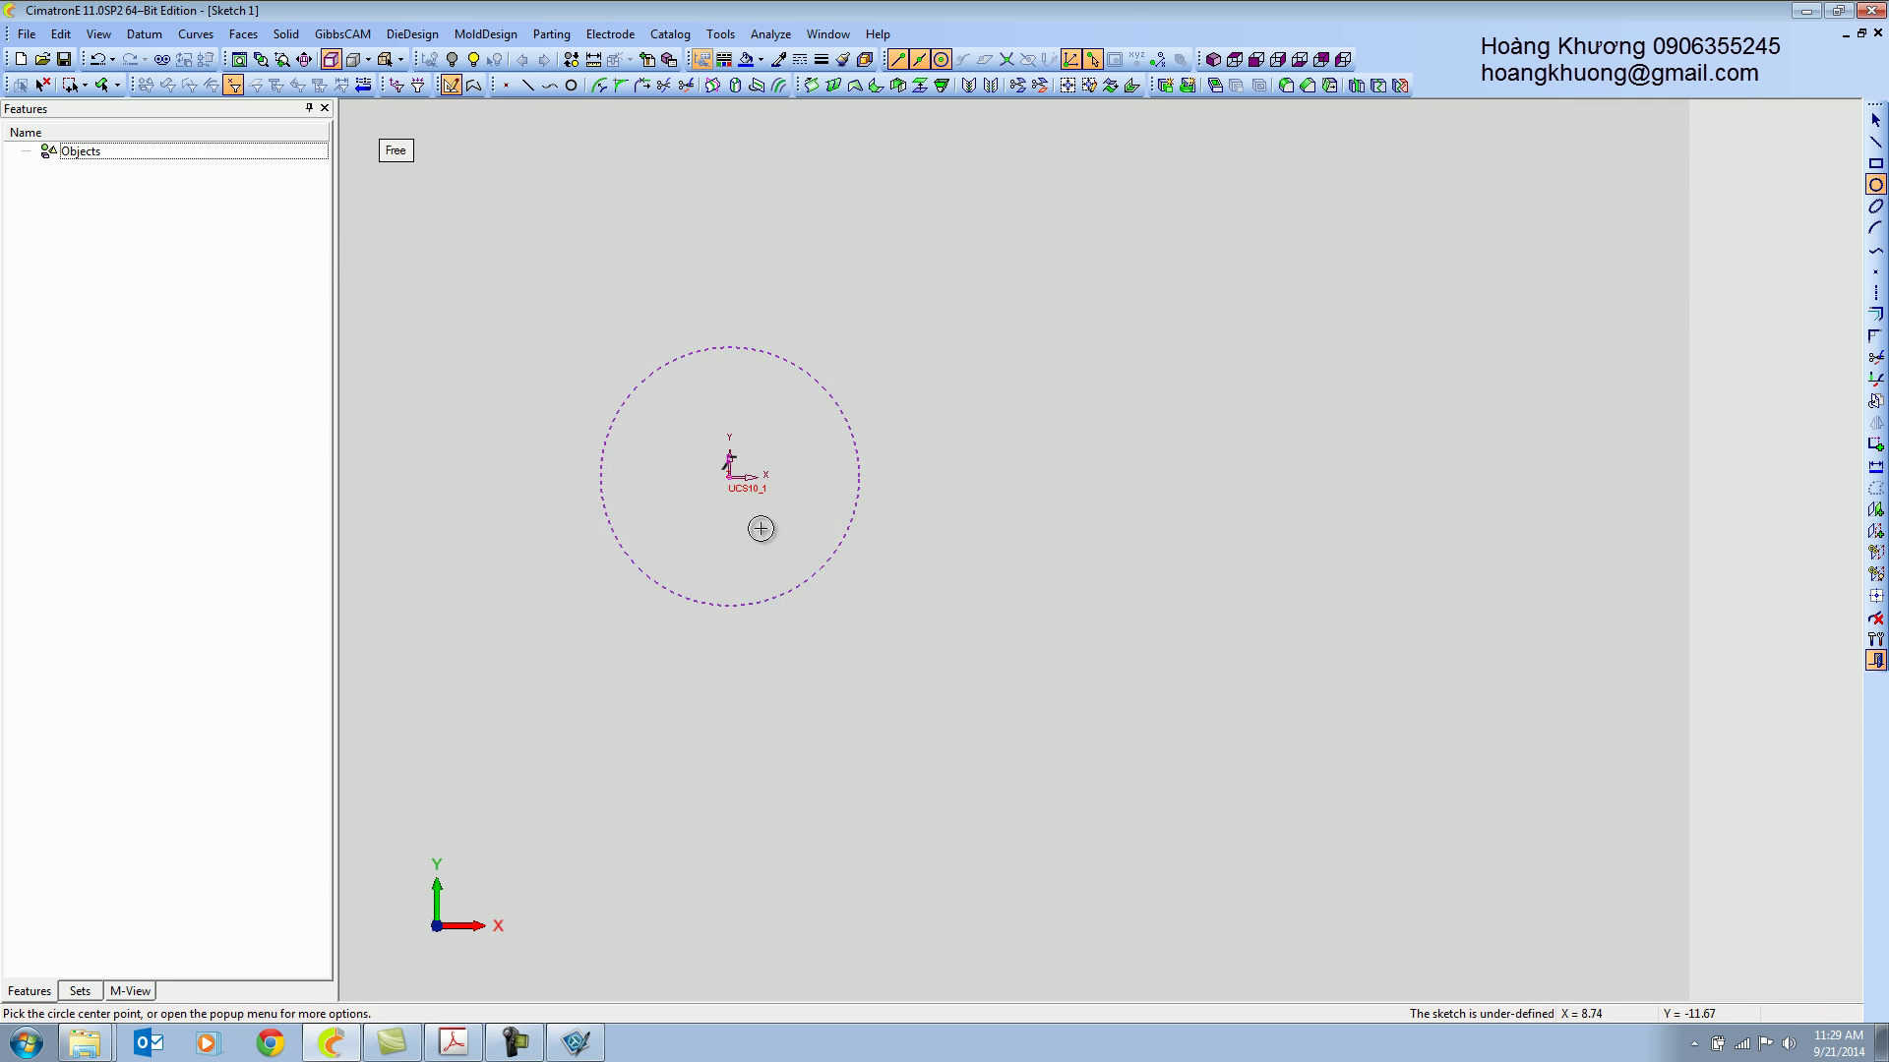
click(733, 475)
click(773, 535)
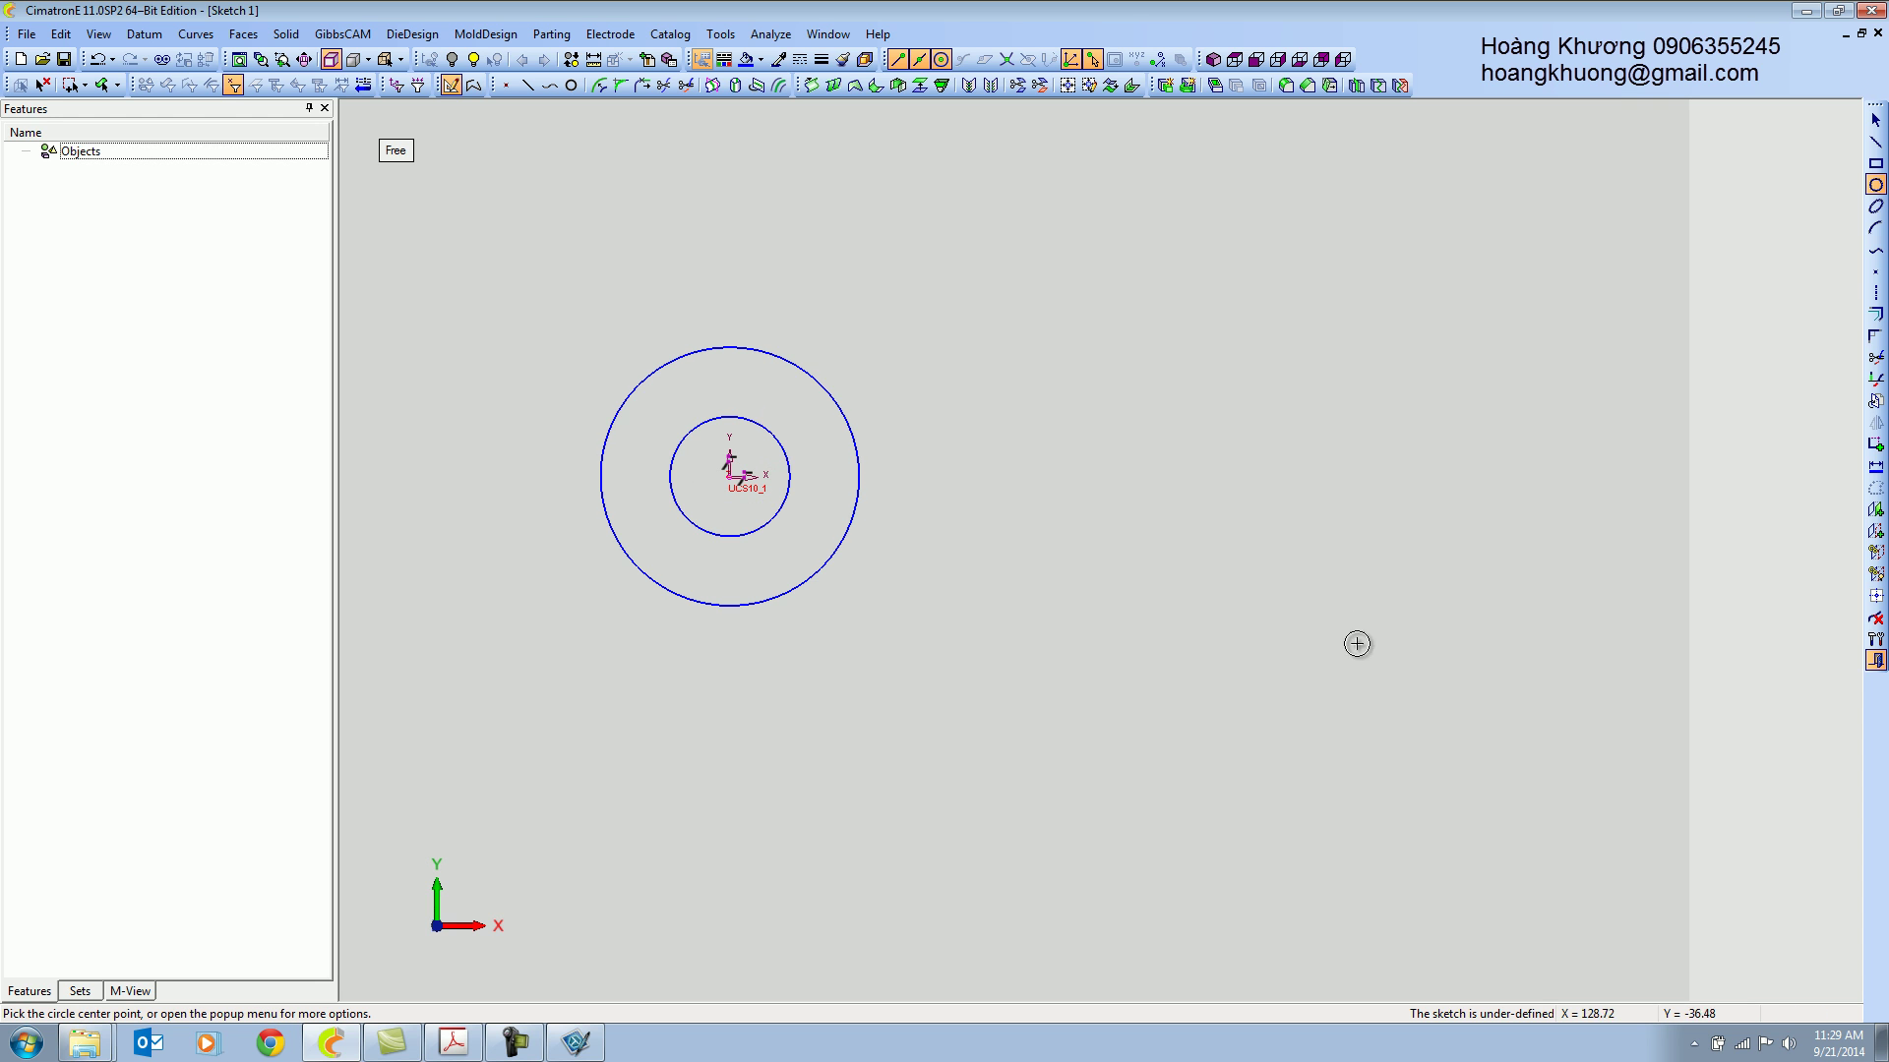
Draw a small circle far right of and slightly below the origin, plus a medium circle level with it and nearer the origin.
click(1275, 549)
click(1299, 571)
click(1096, 550)
click(1152, 605)
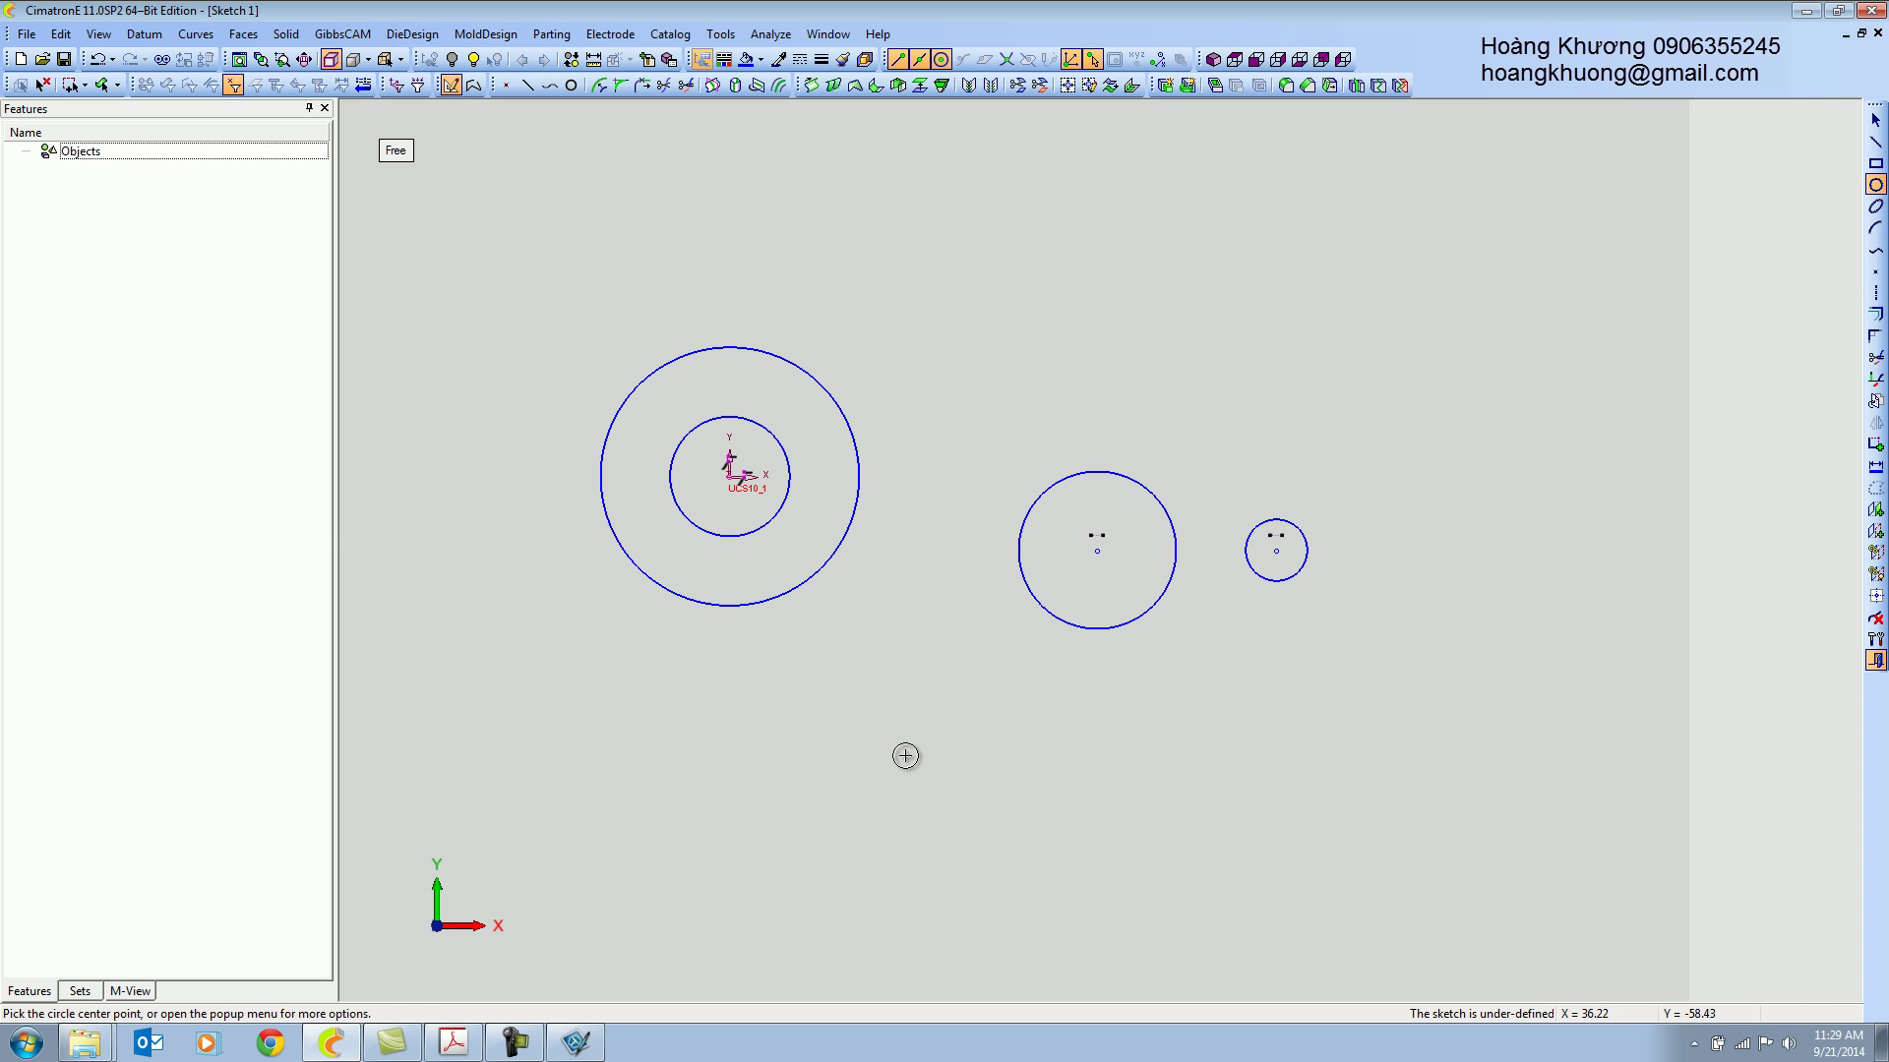
Draw a very large circle centred below the concentric circles, passing over their tops and through the smallest circle.
click(851, 806)
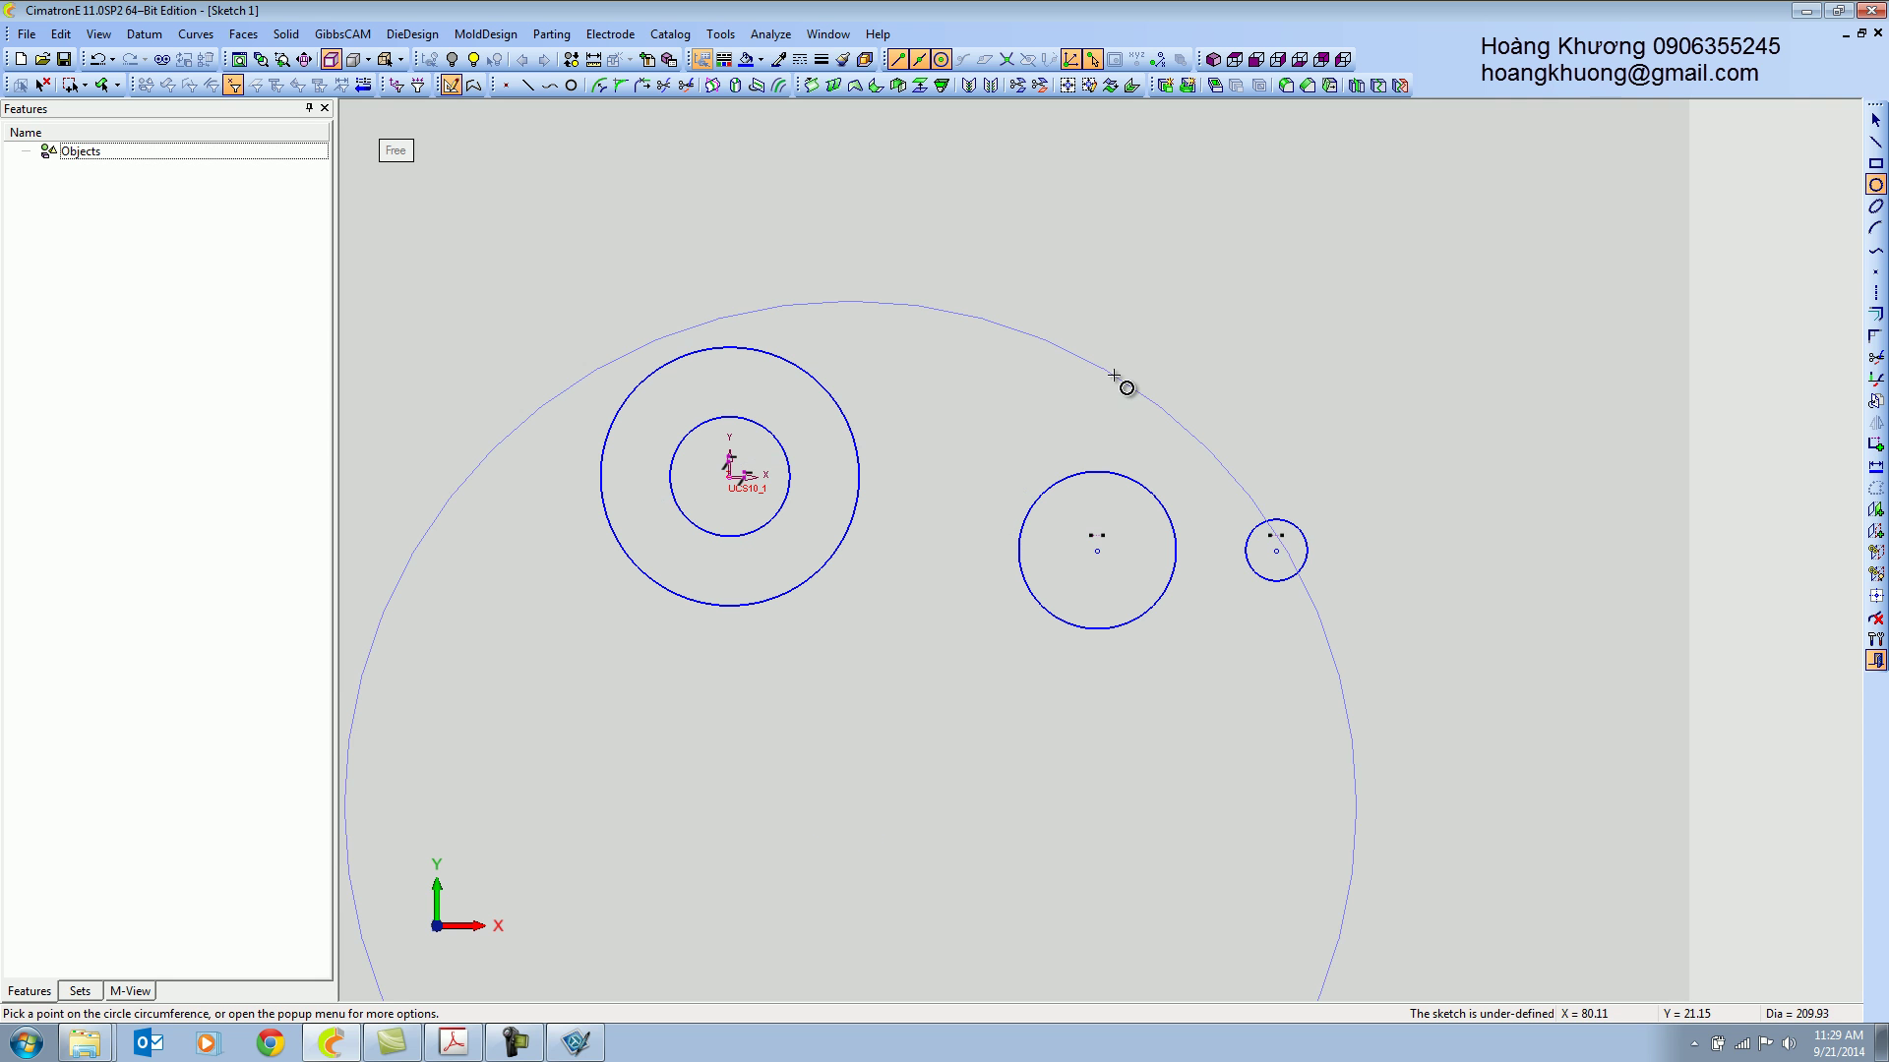
click(1130, 403)
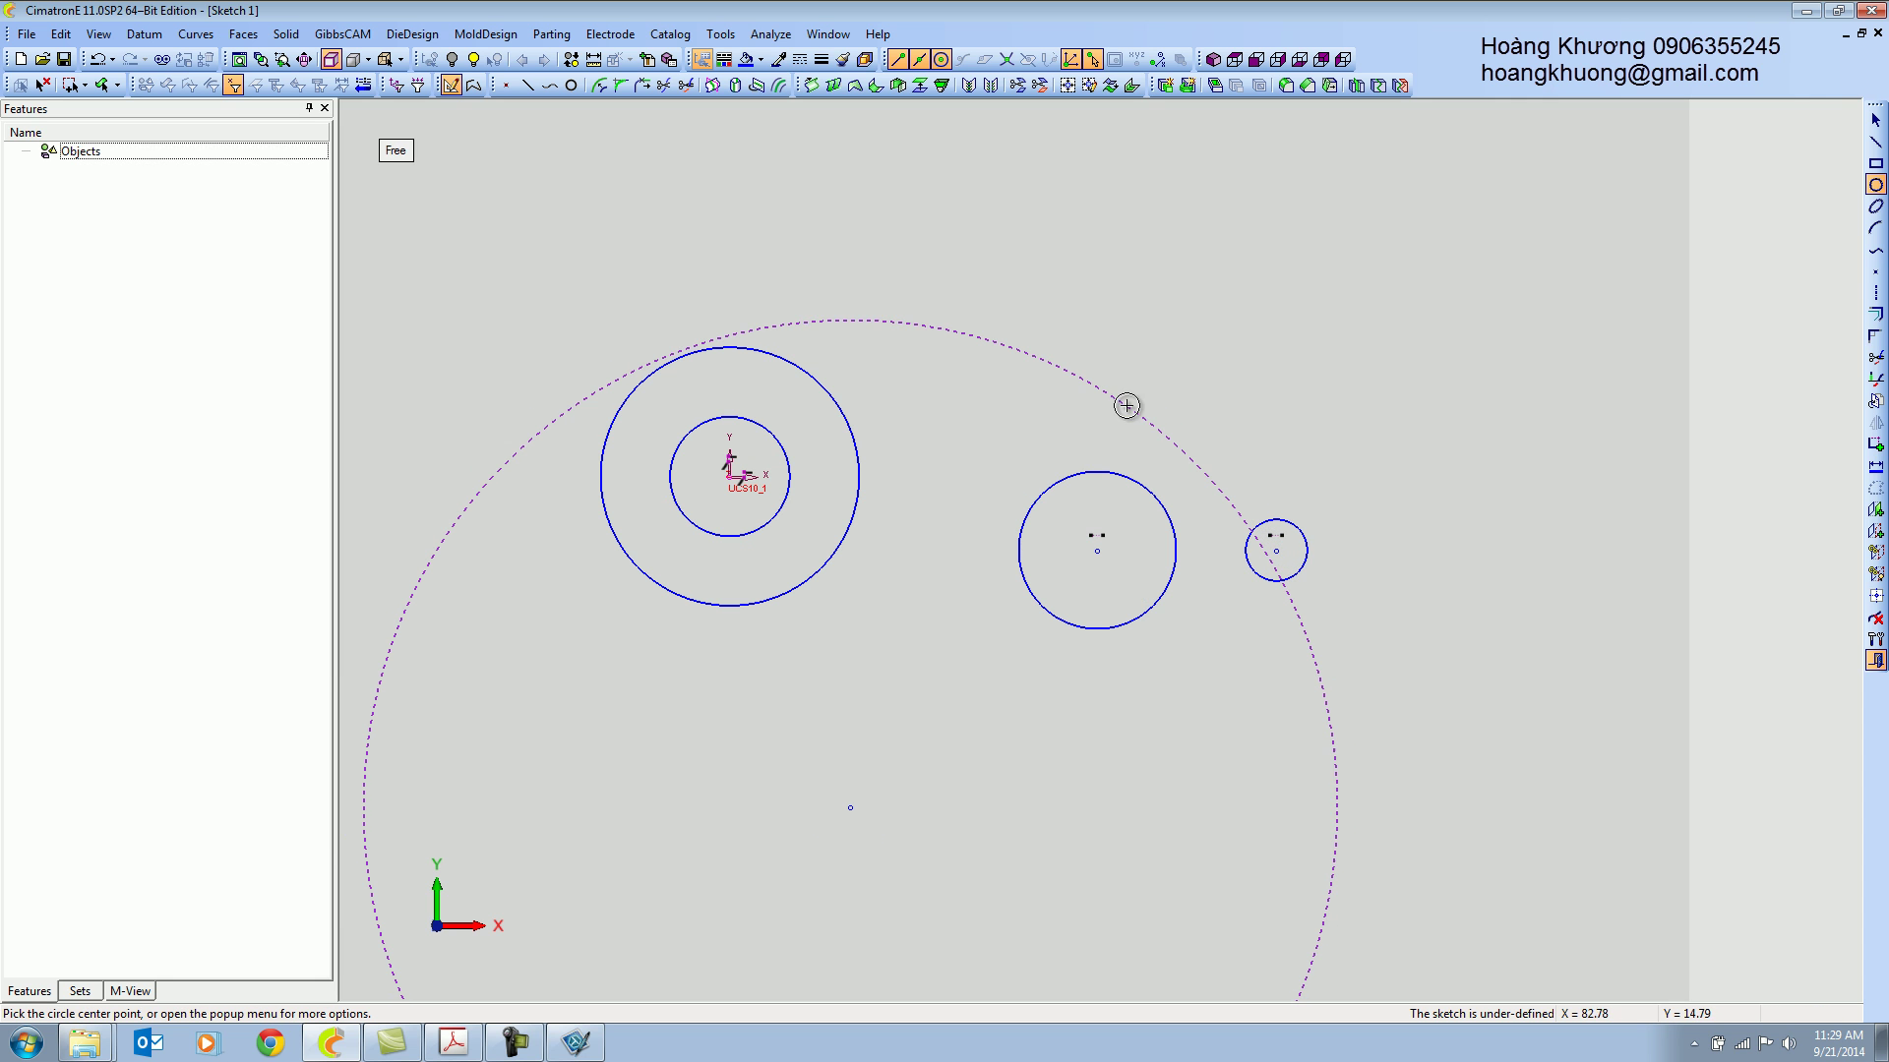
Draw two free-size connecting circles, one tangent below the outer concentric circle and a smaller one tangent to the smallest circle.
click(887, 702)
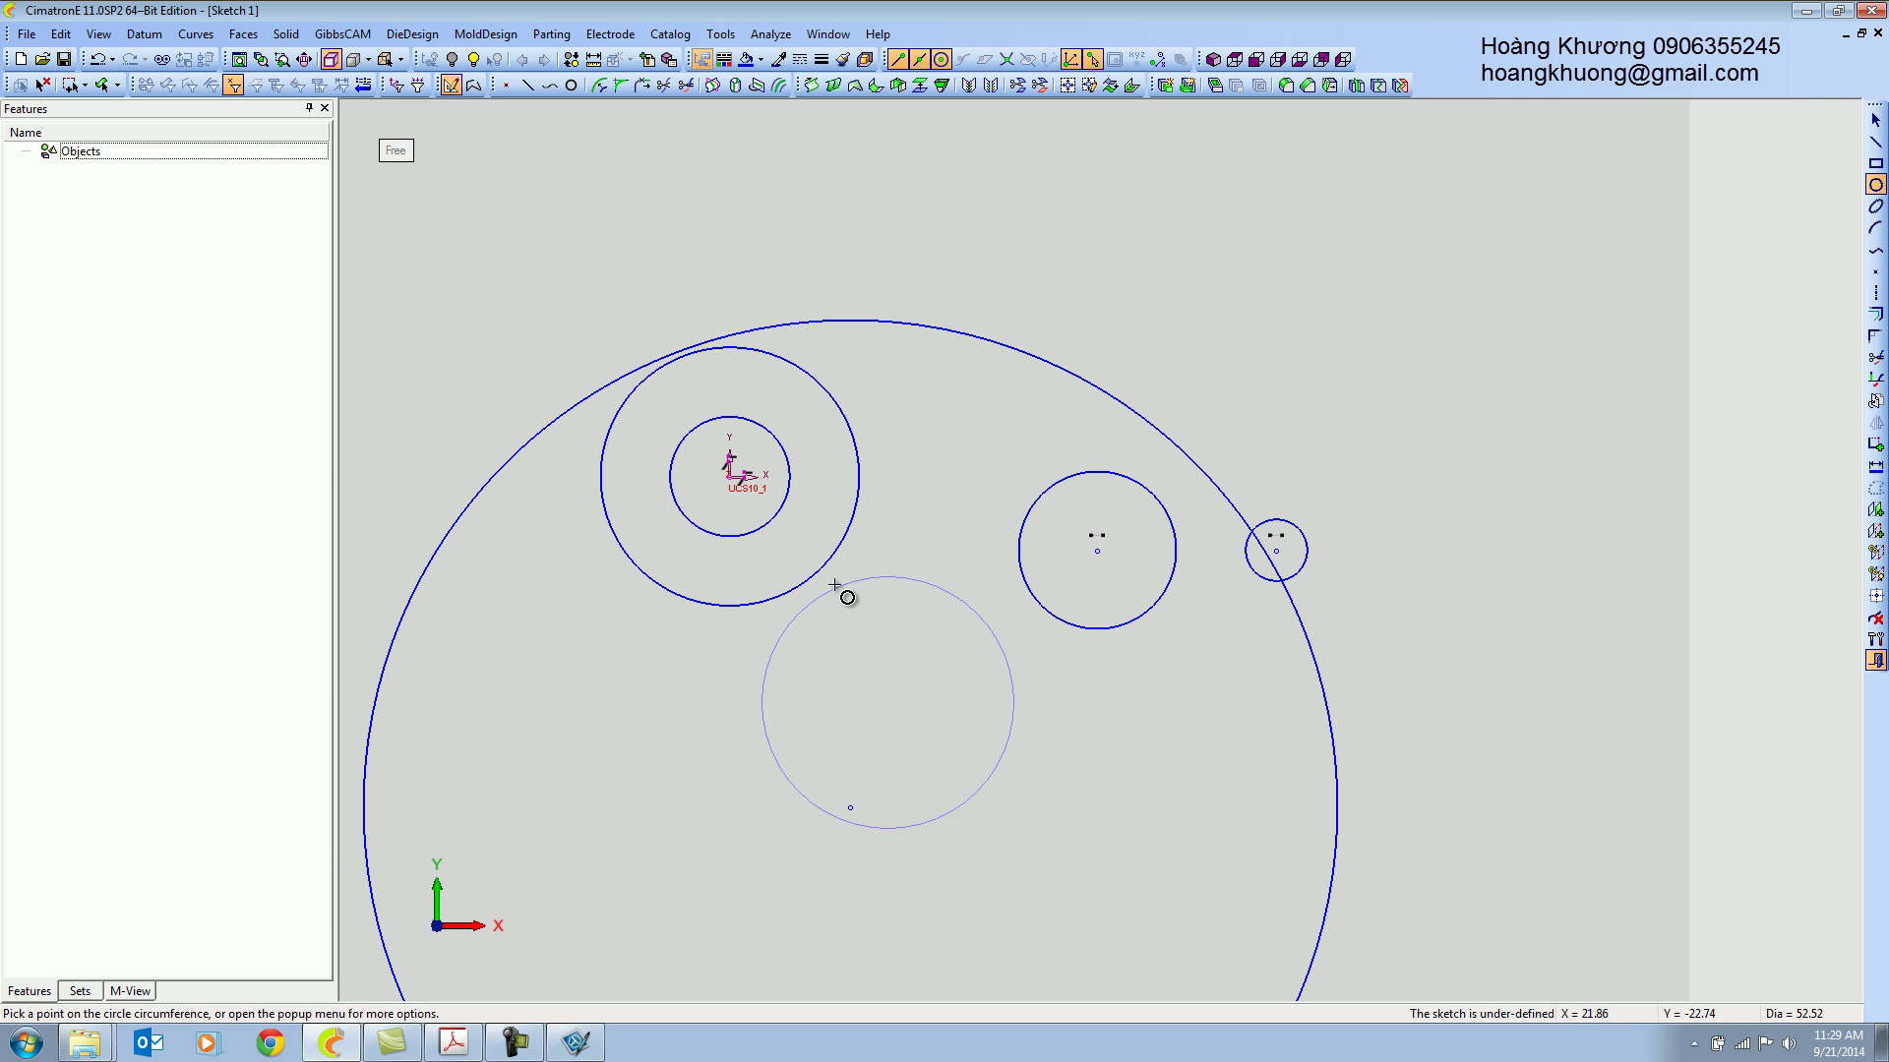
click(823, 568)
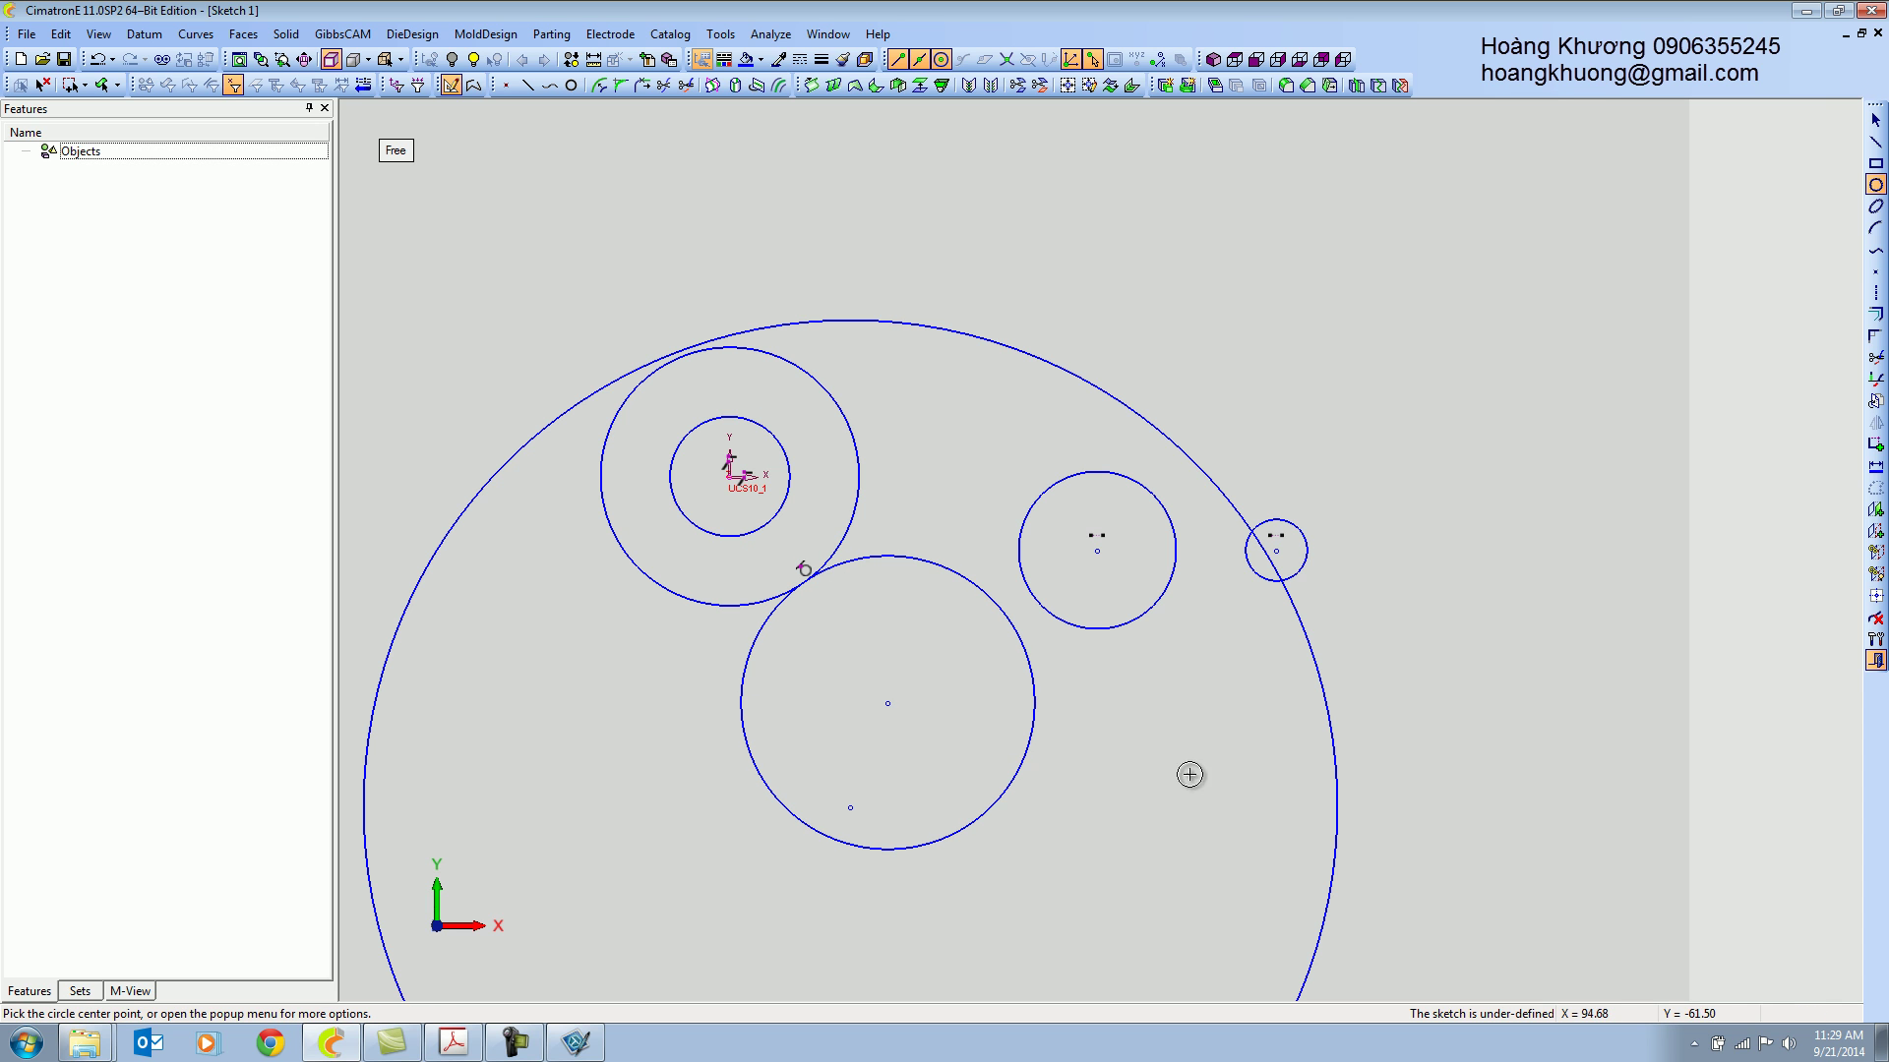
click(1214, 608)
click(1266, 583)
key(Escape)
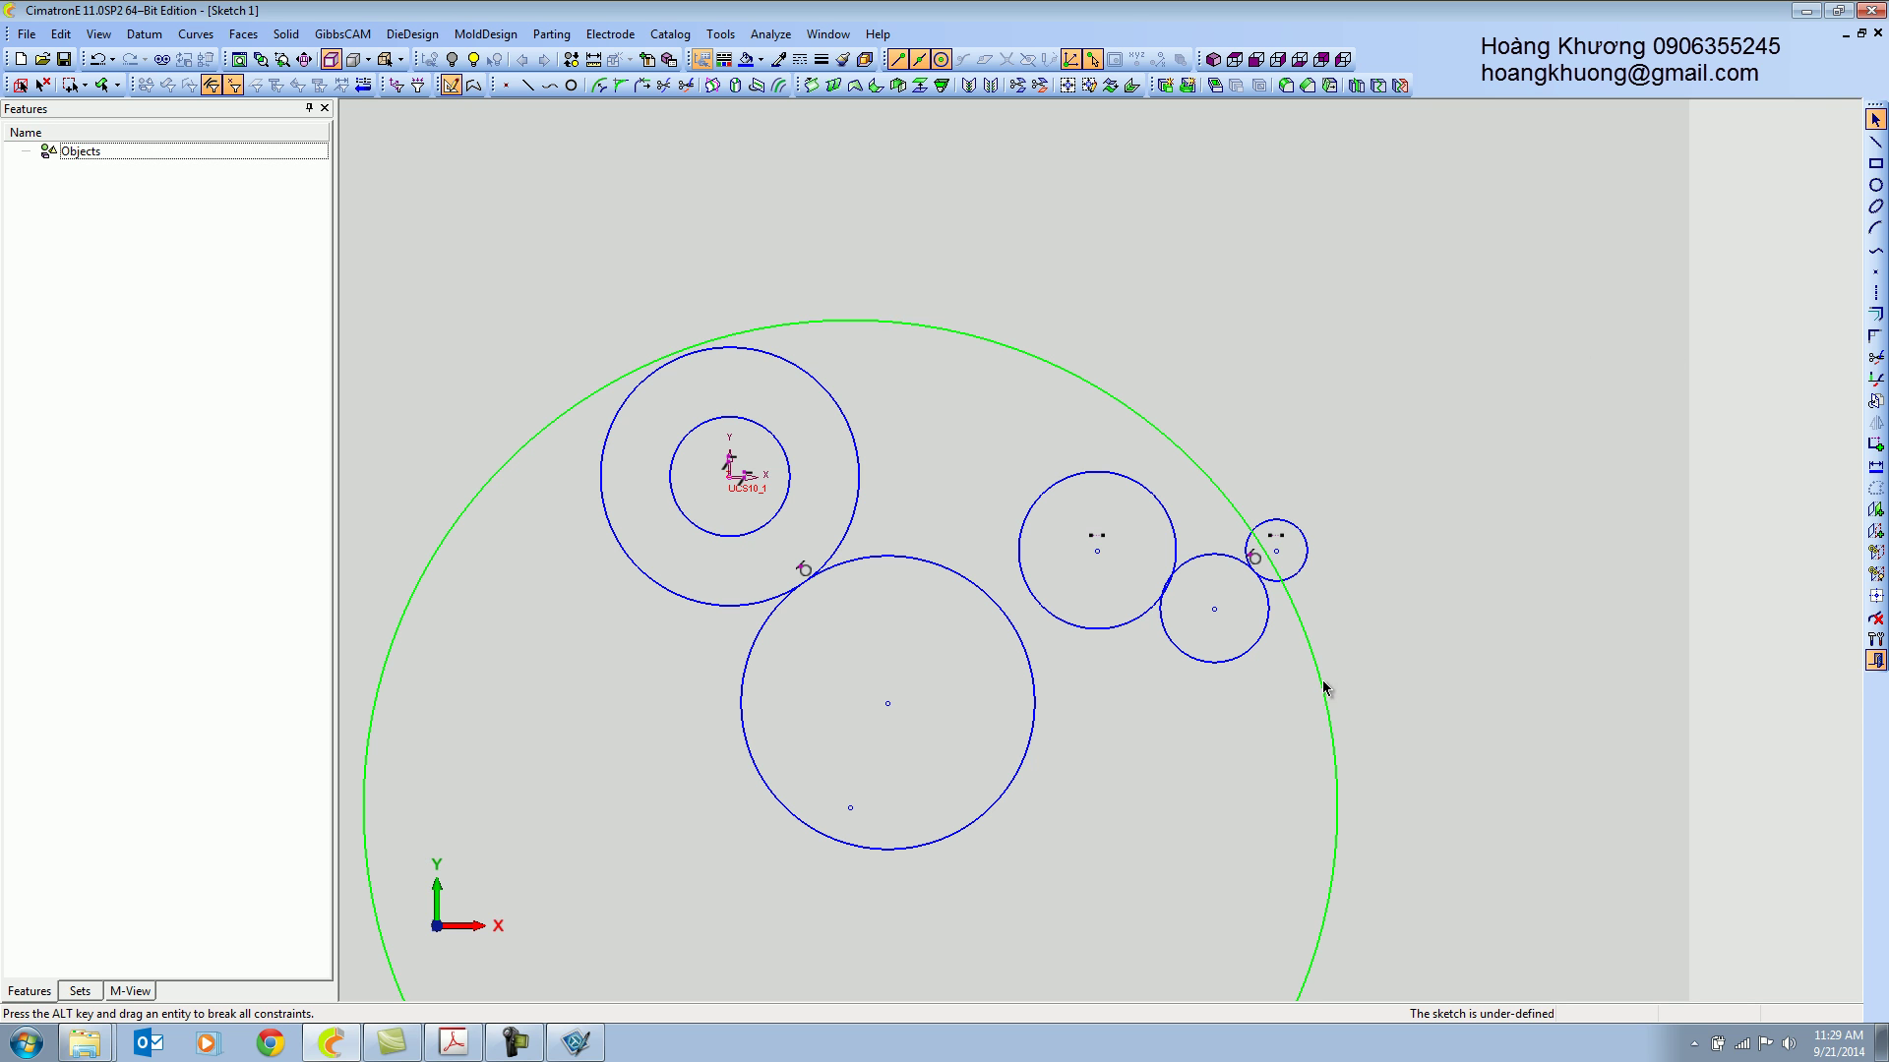
Reposition the very large circle and constrain it tangent to the outer concentric circle and to the small far-right circle.
drag(858, 808, 892, 787)
click(1876, 443)
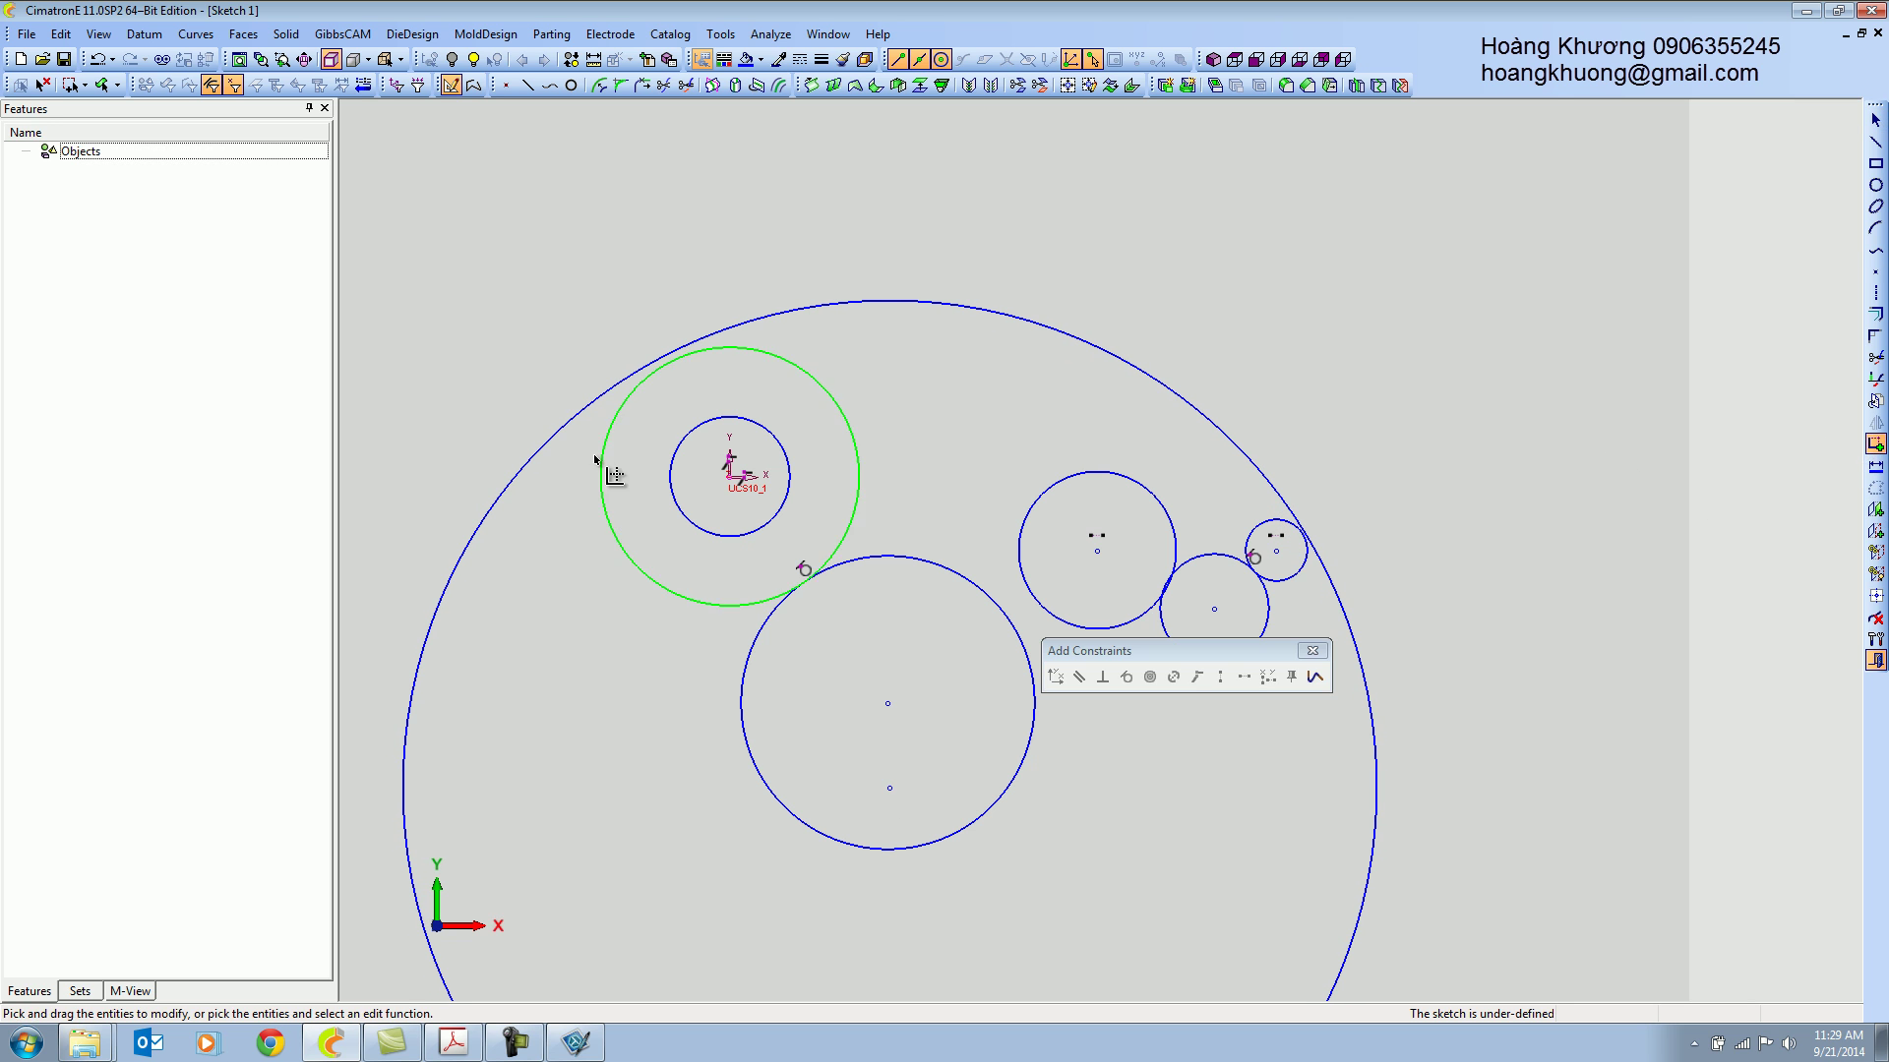
click(658, 371)
click(656, 368)
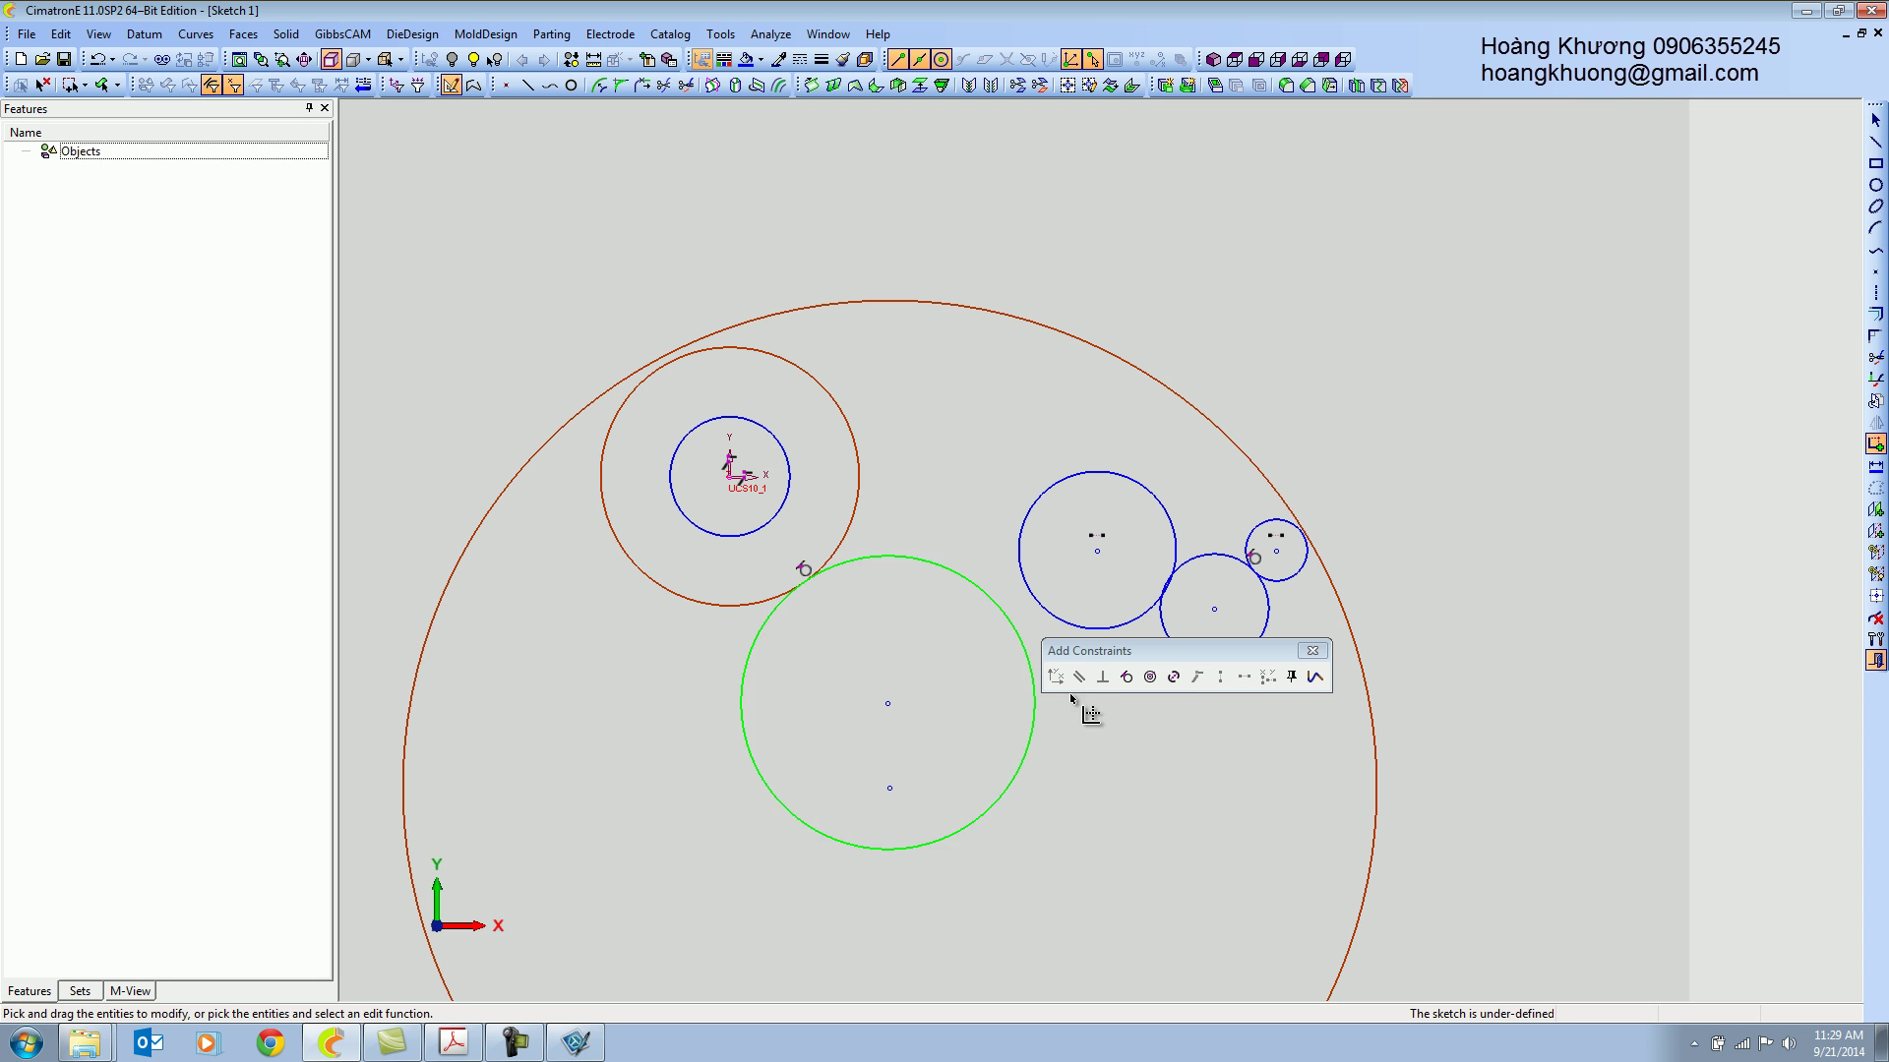
click(1128, 677)
click(1300, 570)
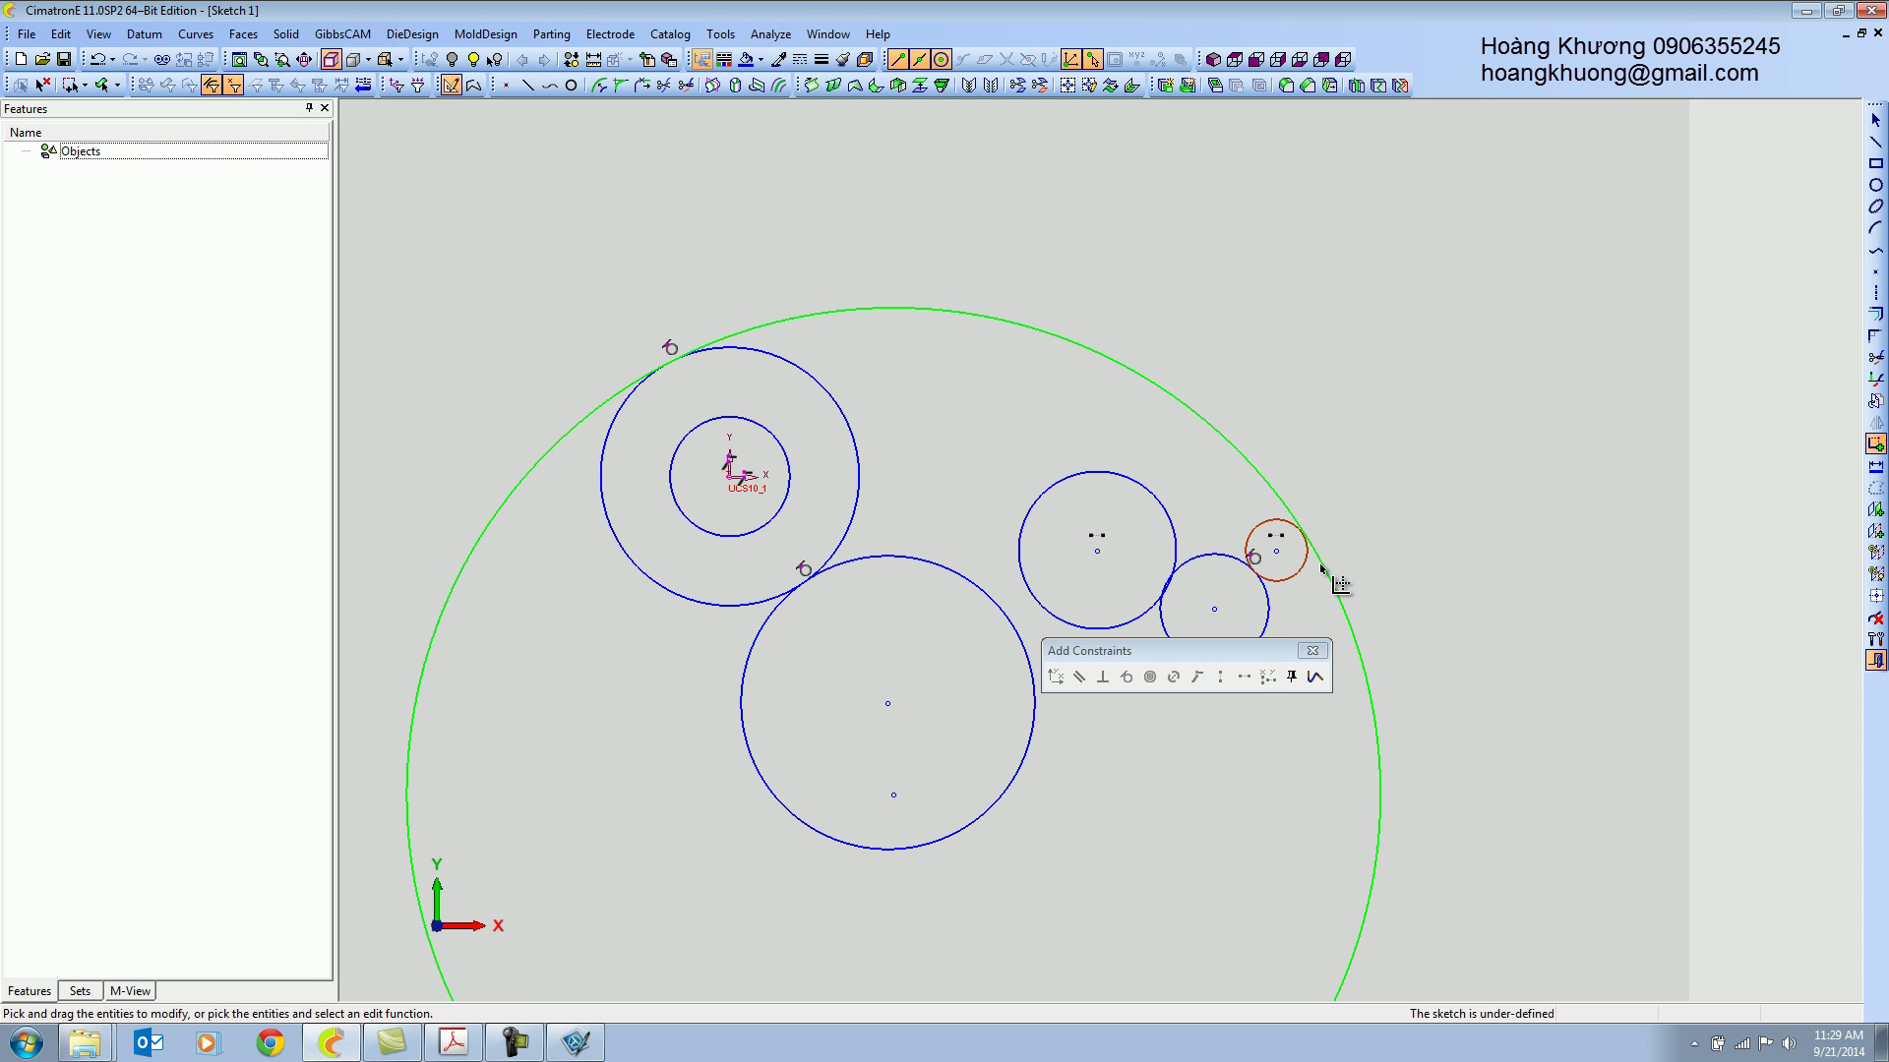
click(1321, 569)
click(1126, 676)
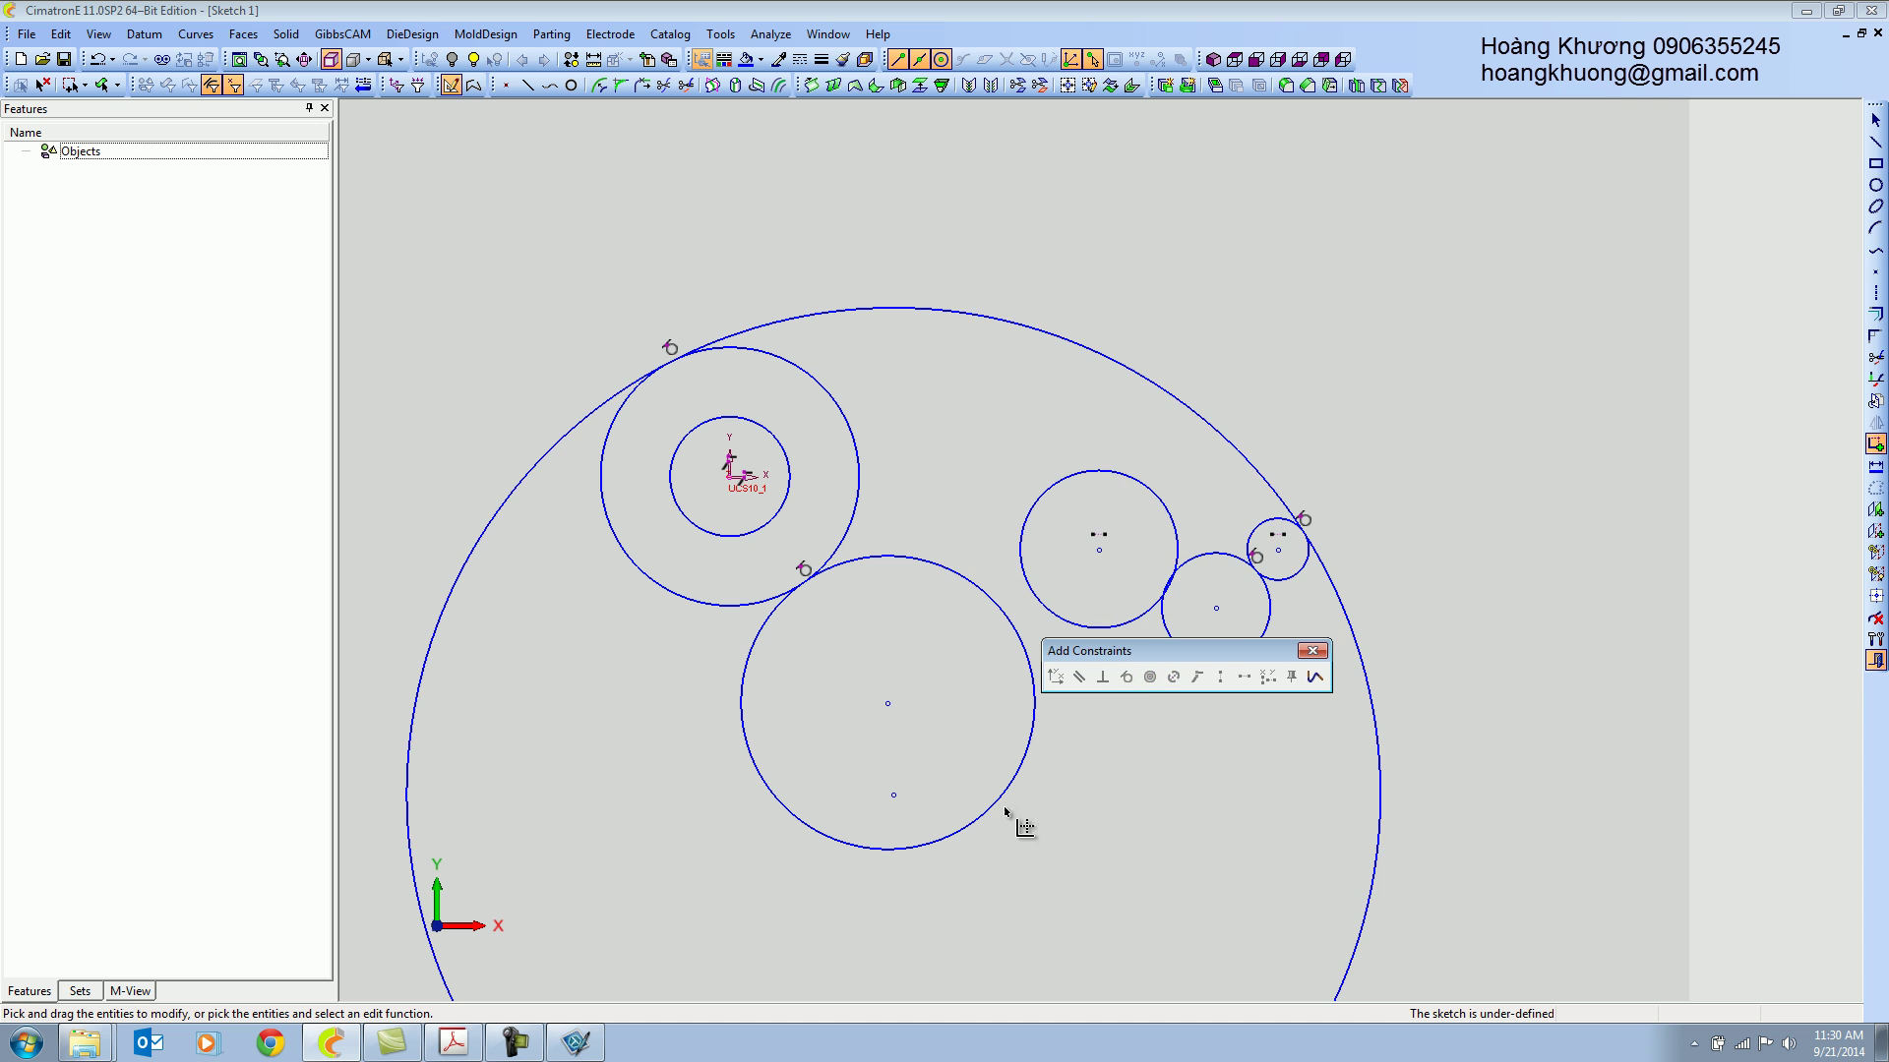
Constrain the larger connecting circle tangent to the medium circle, and the smaller connecting circle tangent to the medium circle.
click(972, 592)
click(1043, 603)
click(1127, 677)
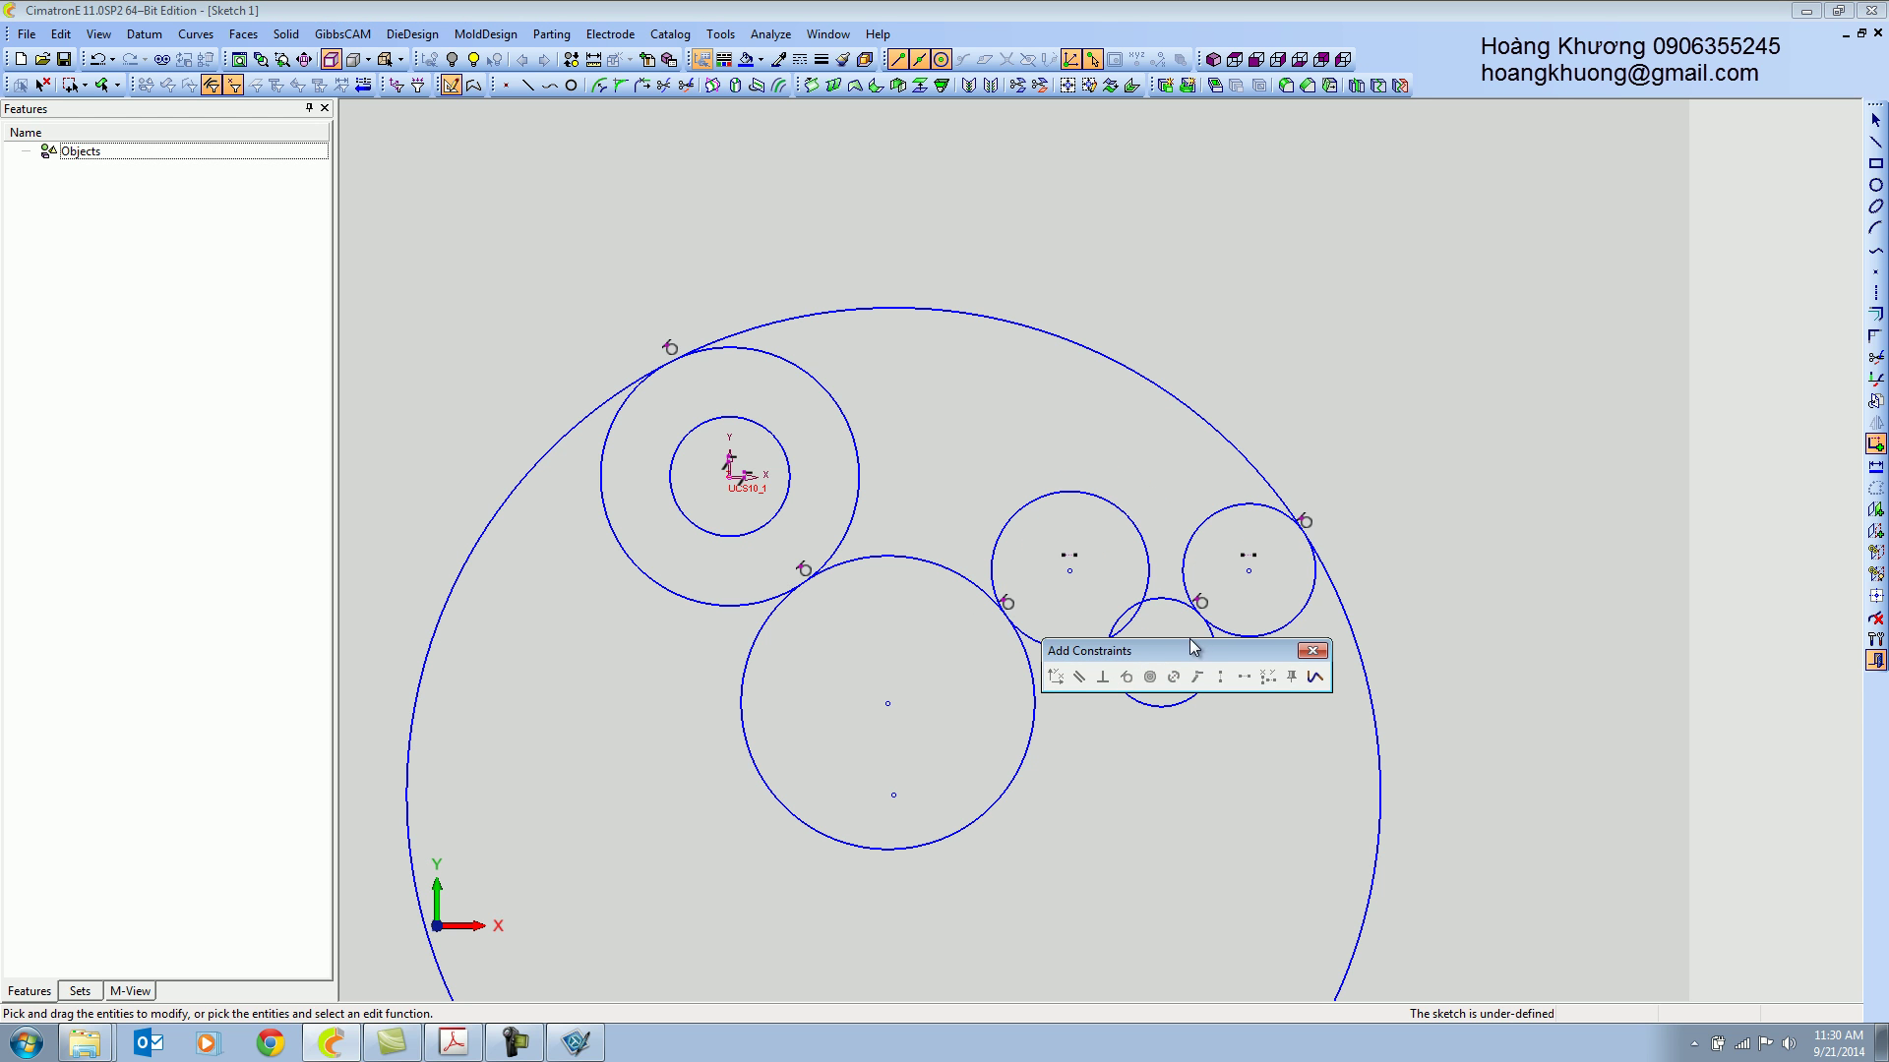
drag(1197, 647, 1199, 780)
click(1129, 694)
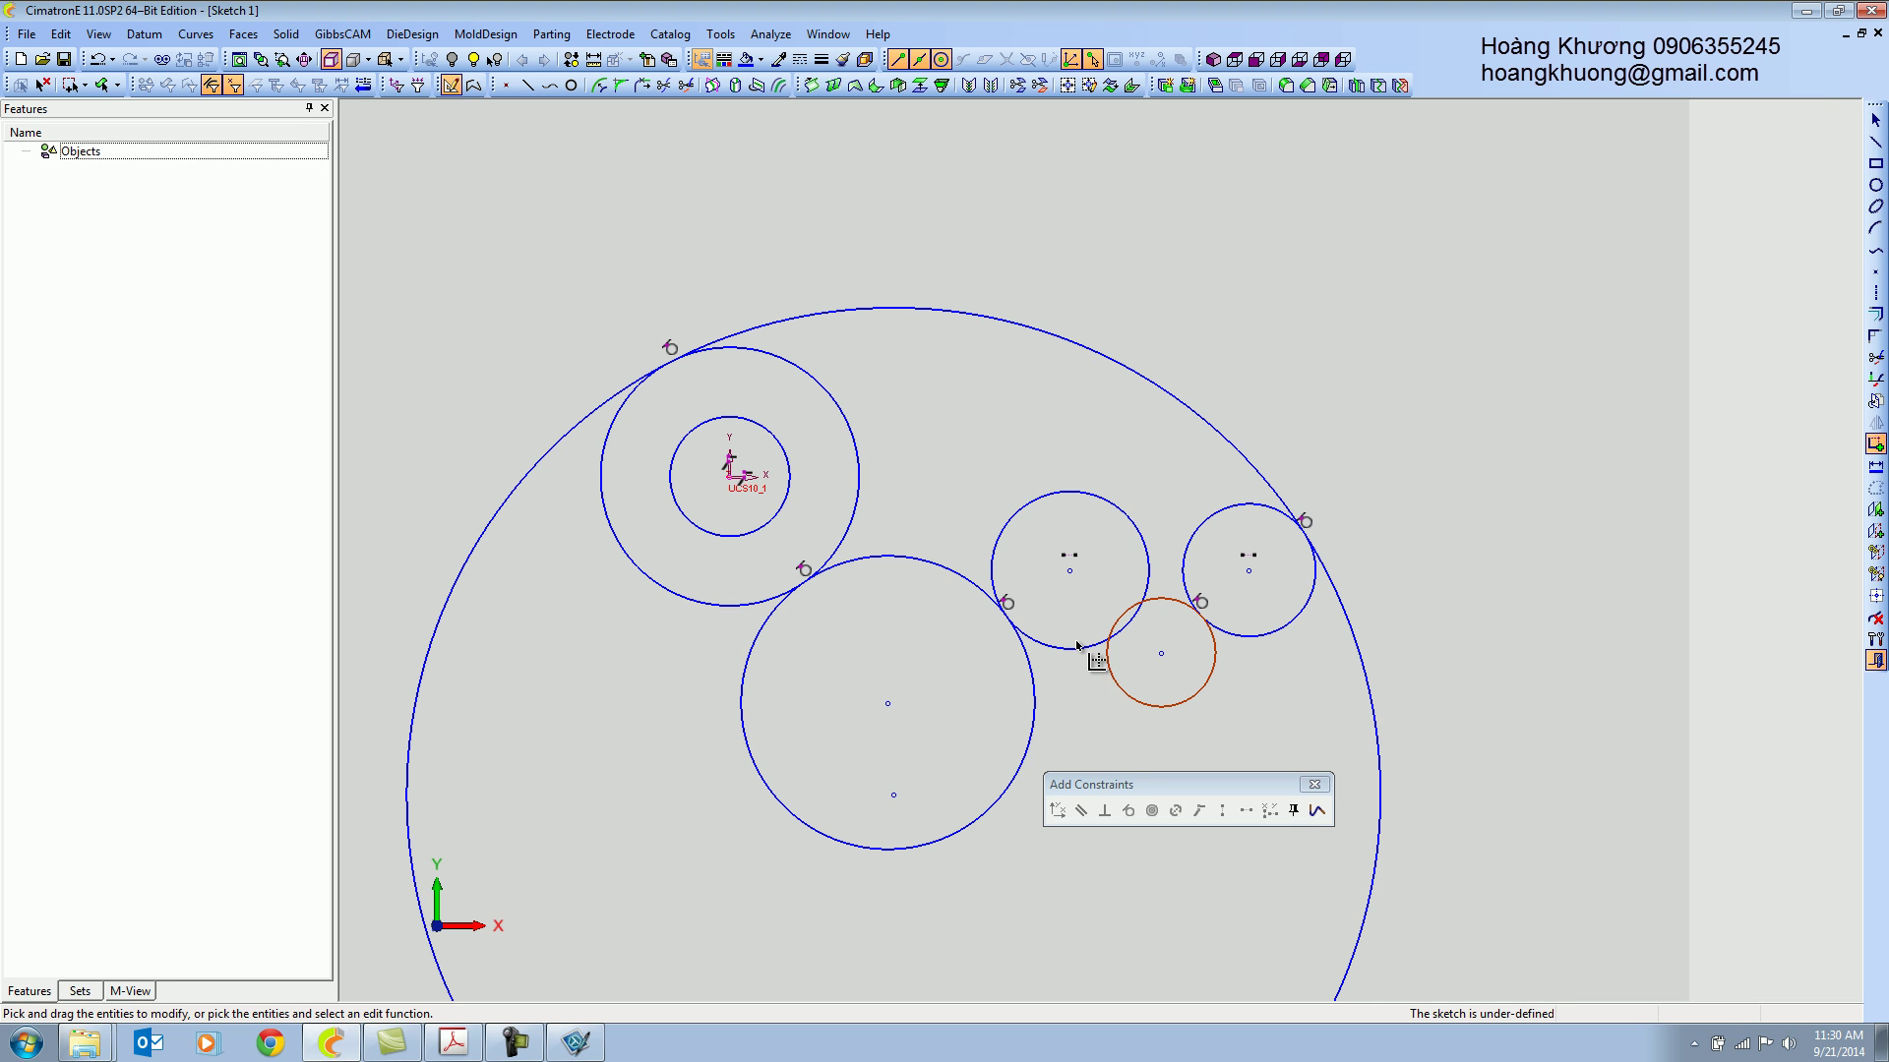
click(1077, 645)
click(1129, 811)
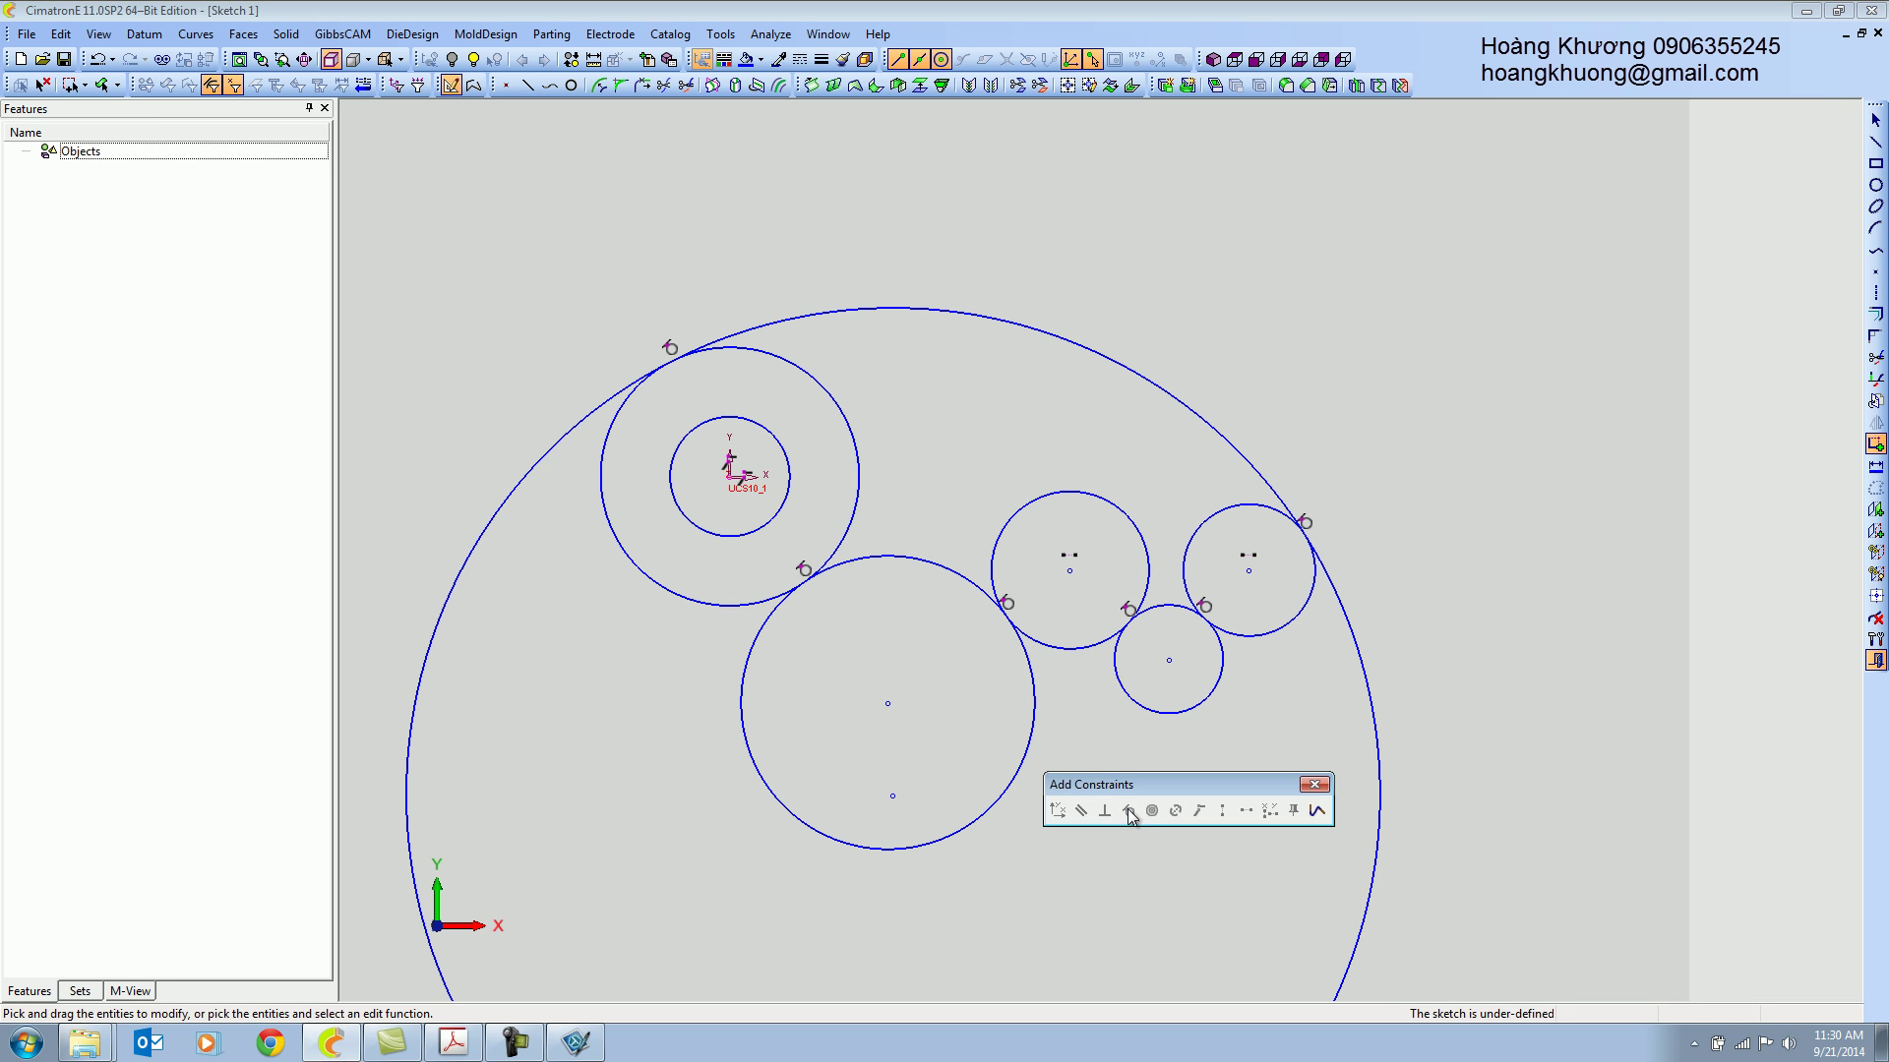
Trim all circles except the inner concentric one into a single closed outline of tangent arcs.
click(1876, 357)
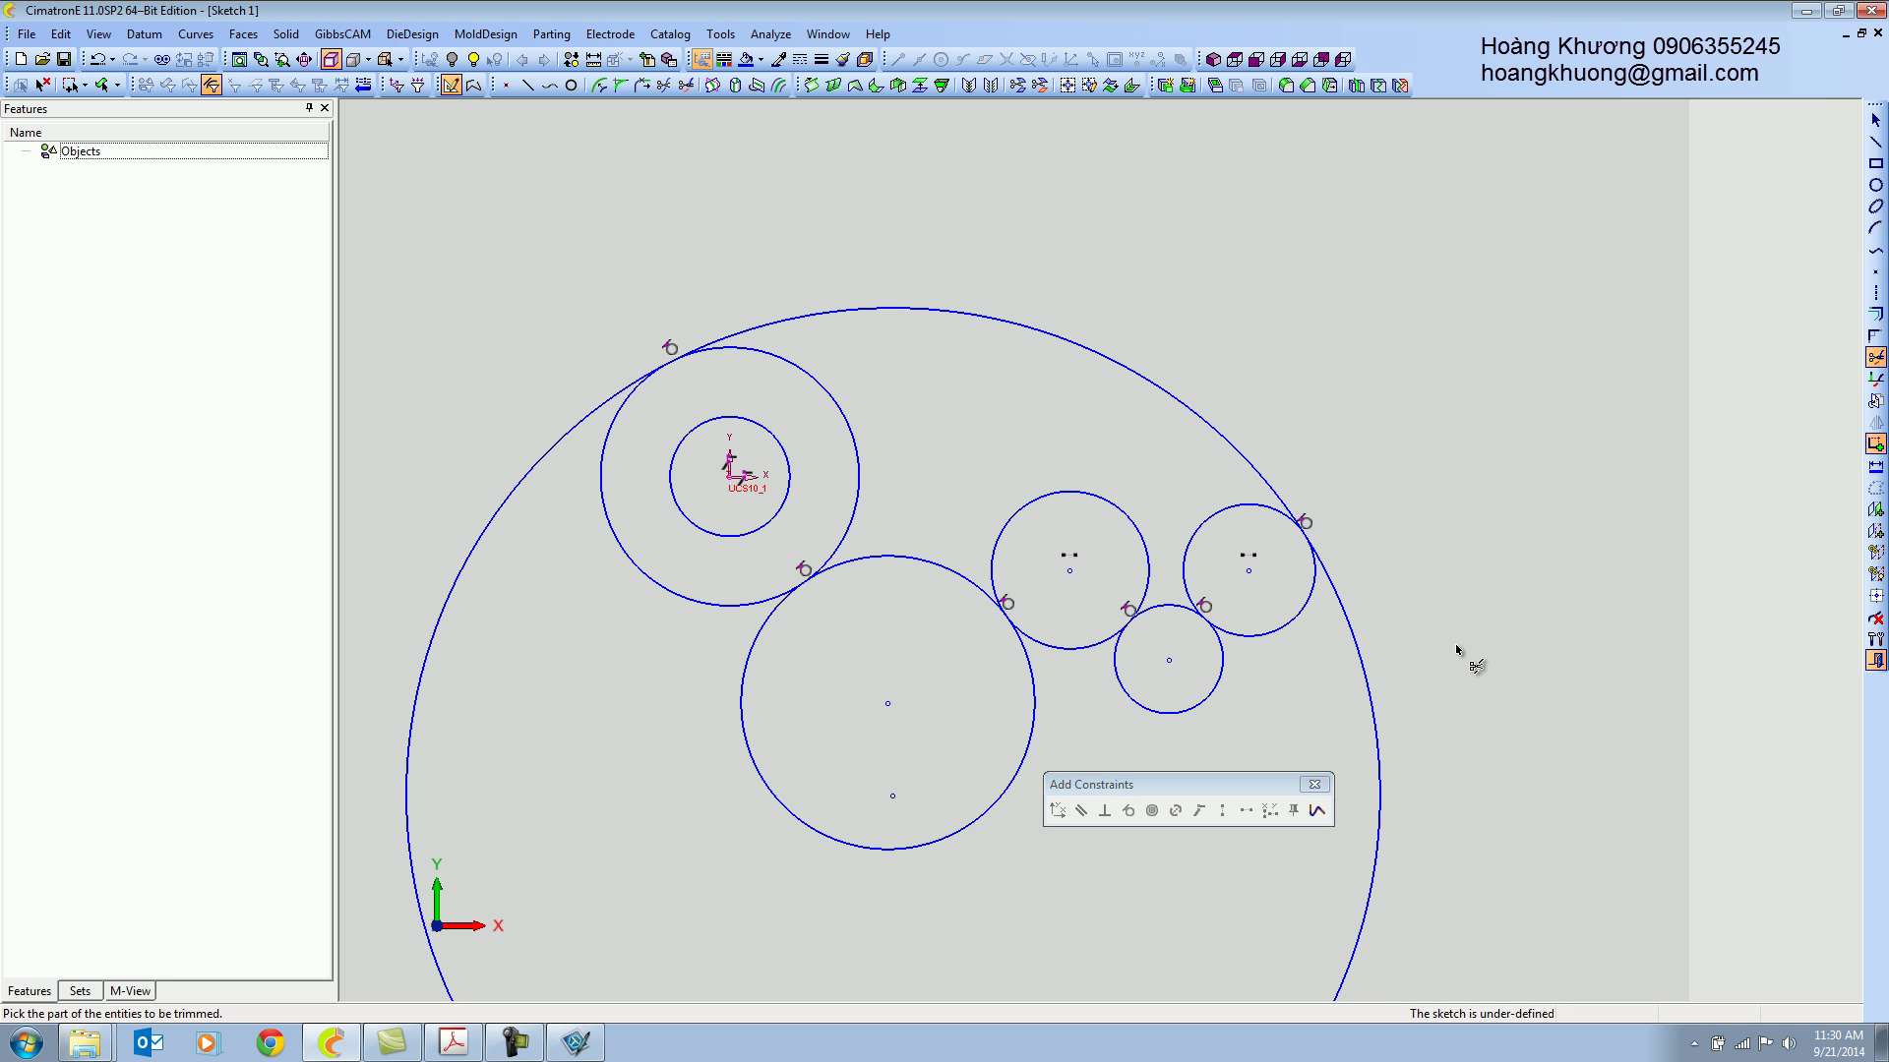
click(1362, 633)
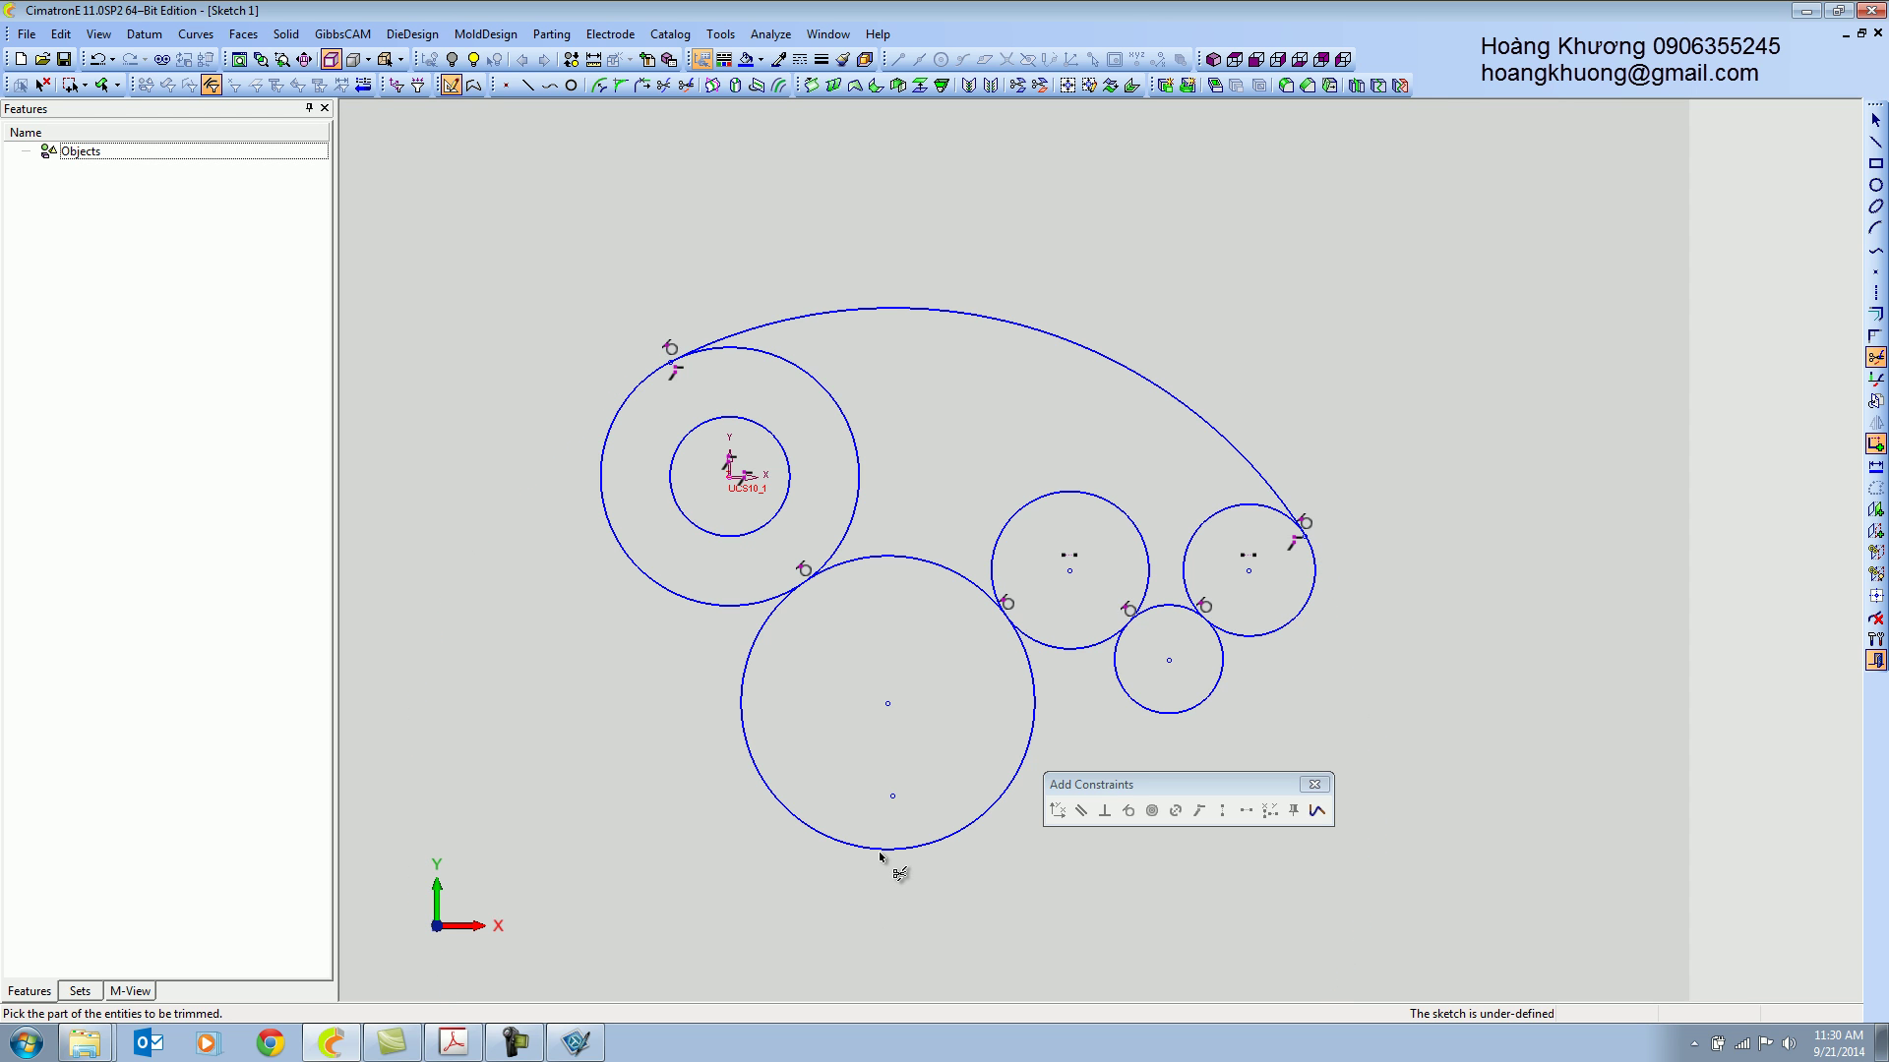
click(883, 852)
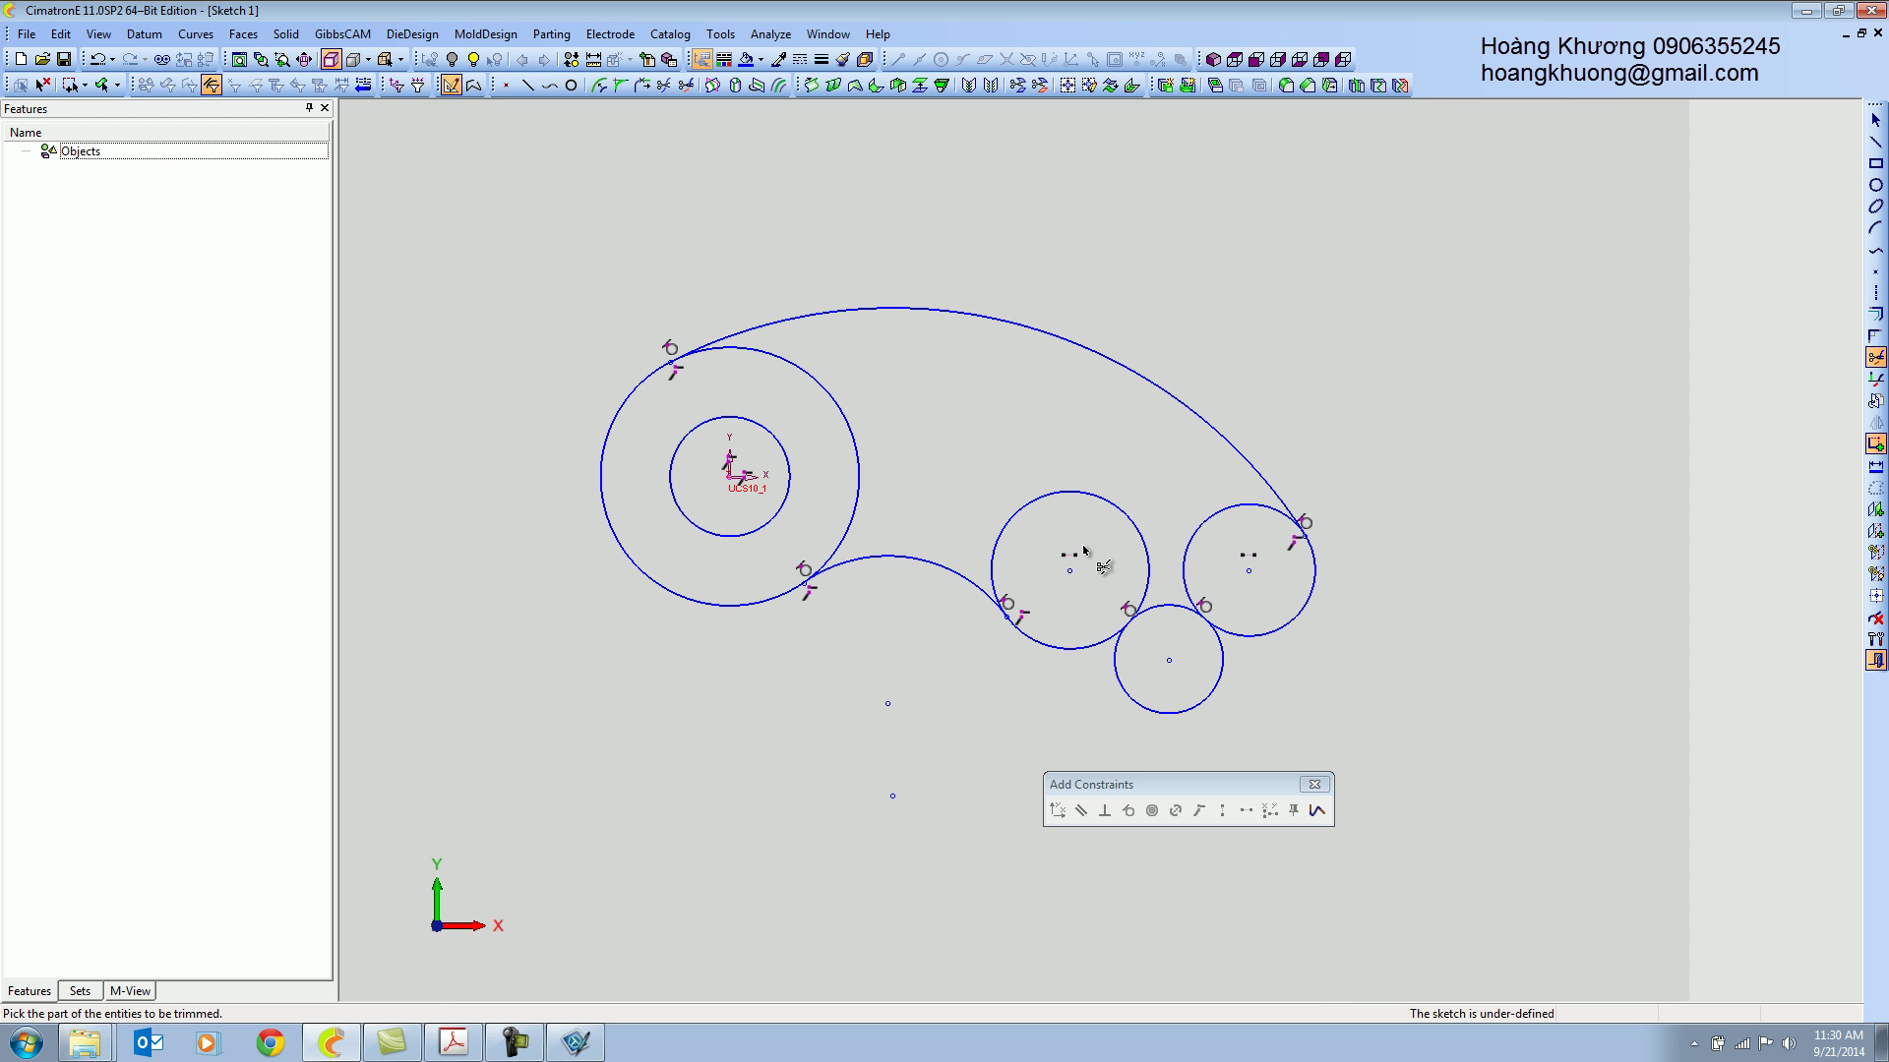
click(1073, 495)
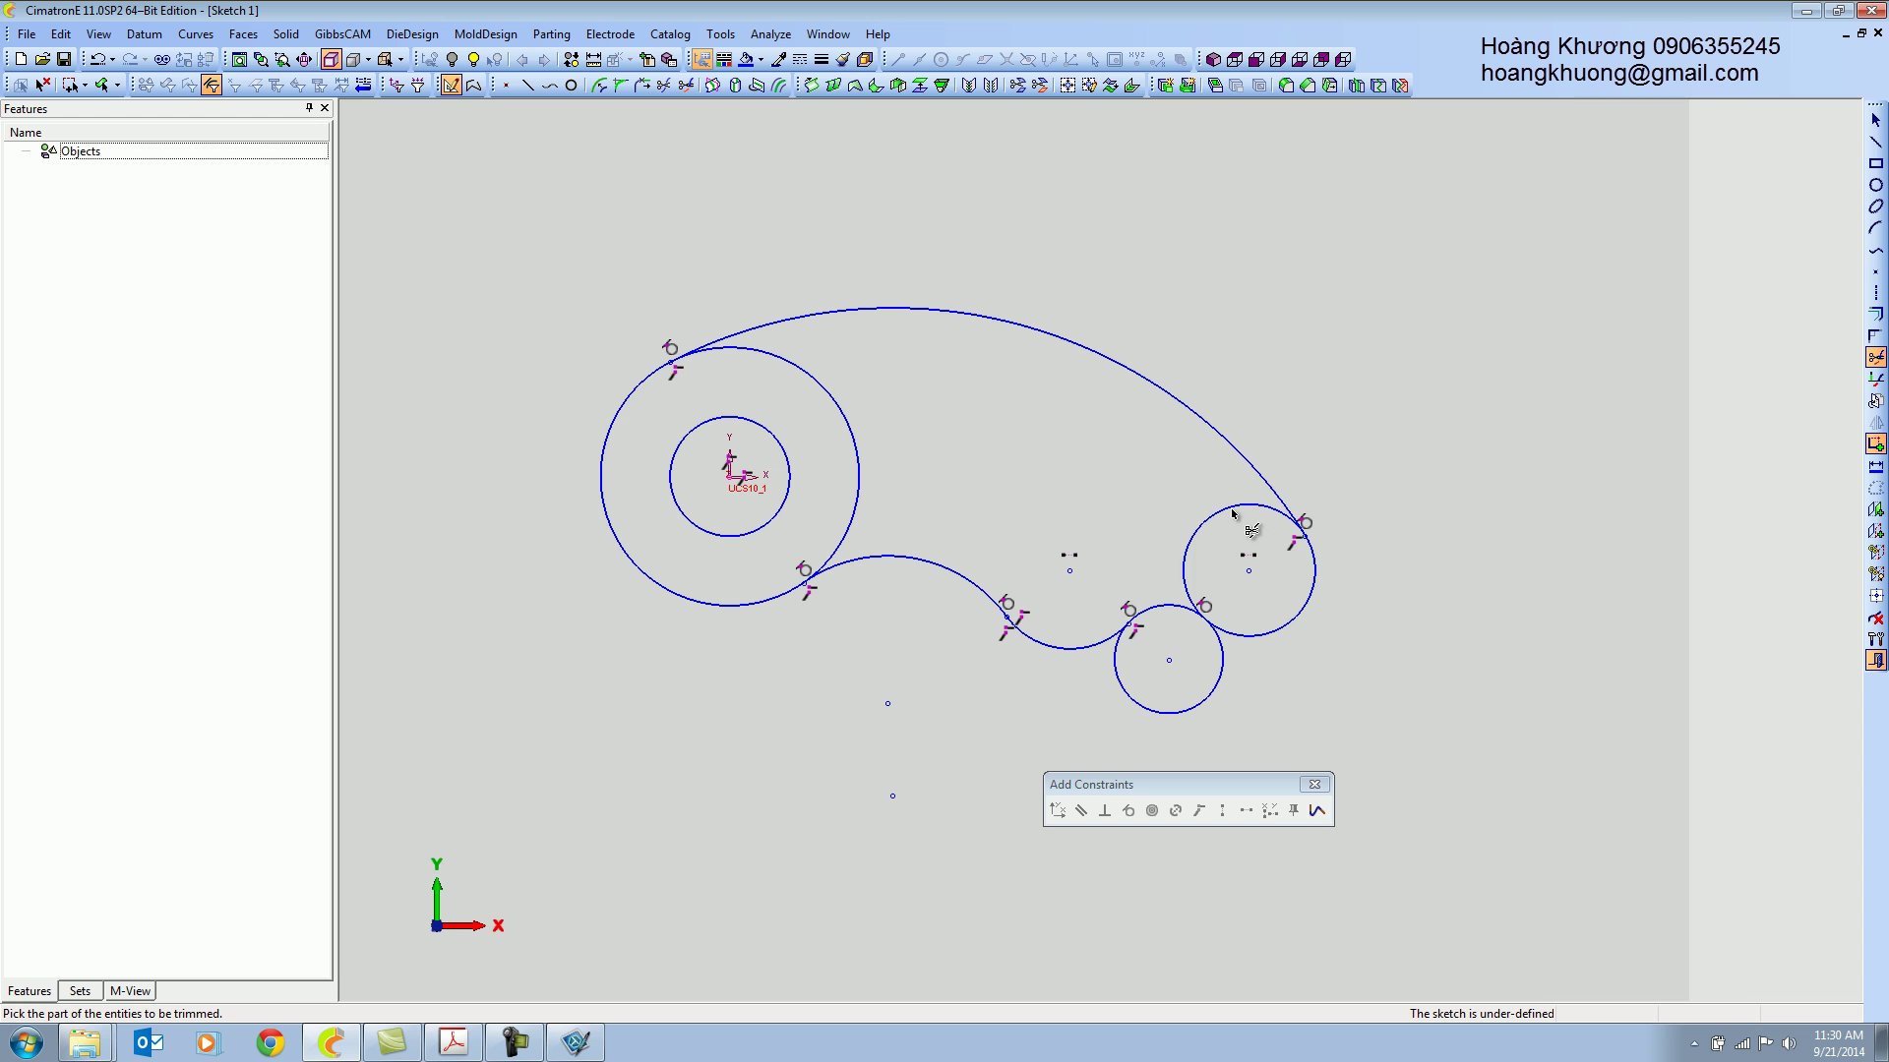
click(1278, 536)
click(1180, 712)
key(Escape)
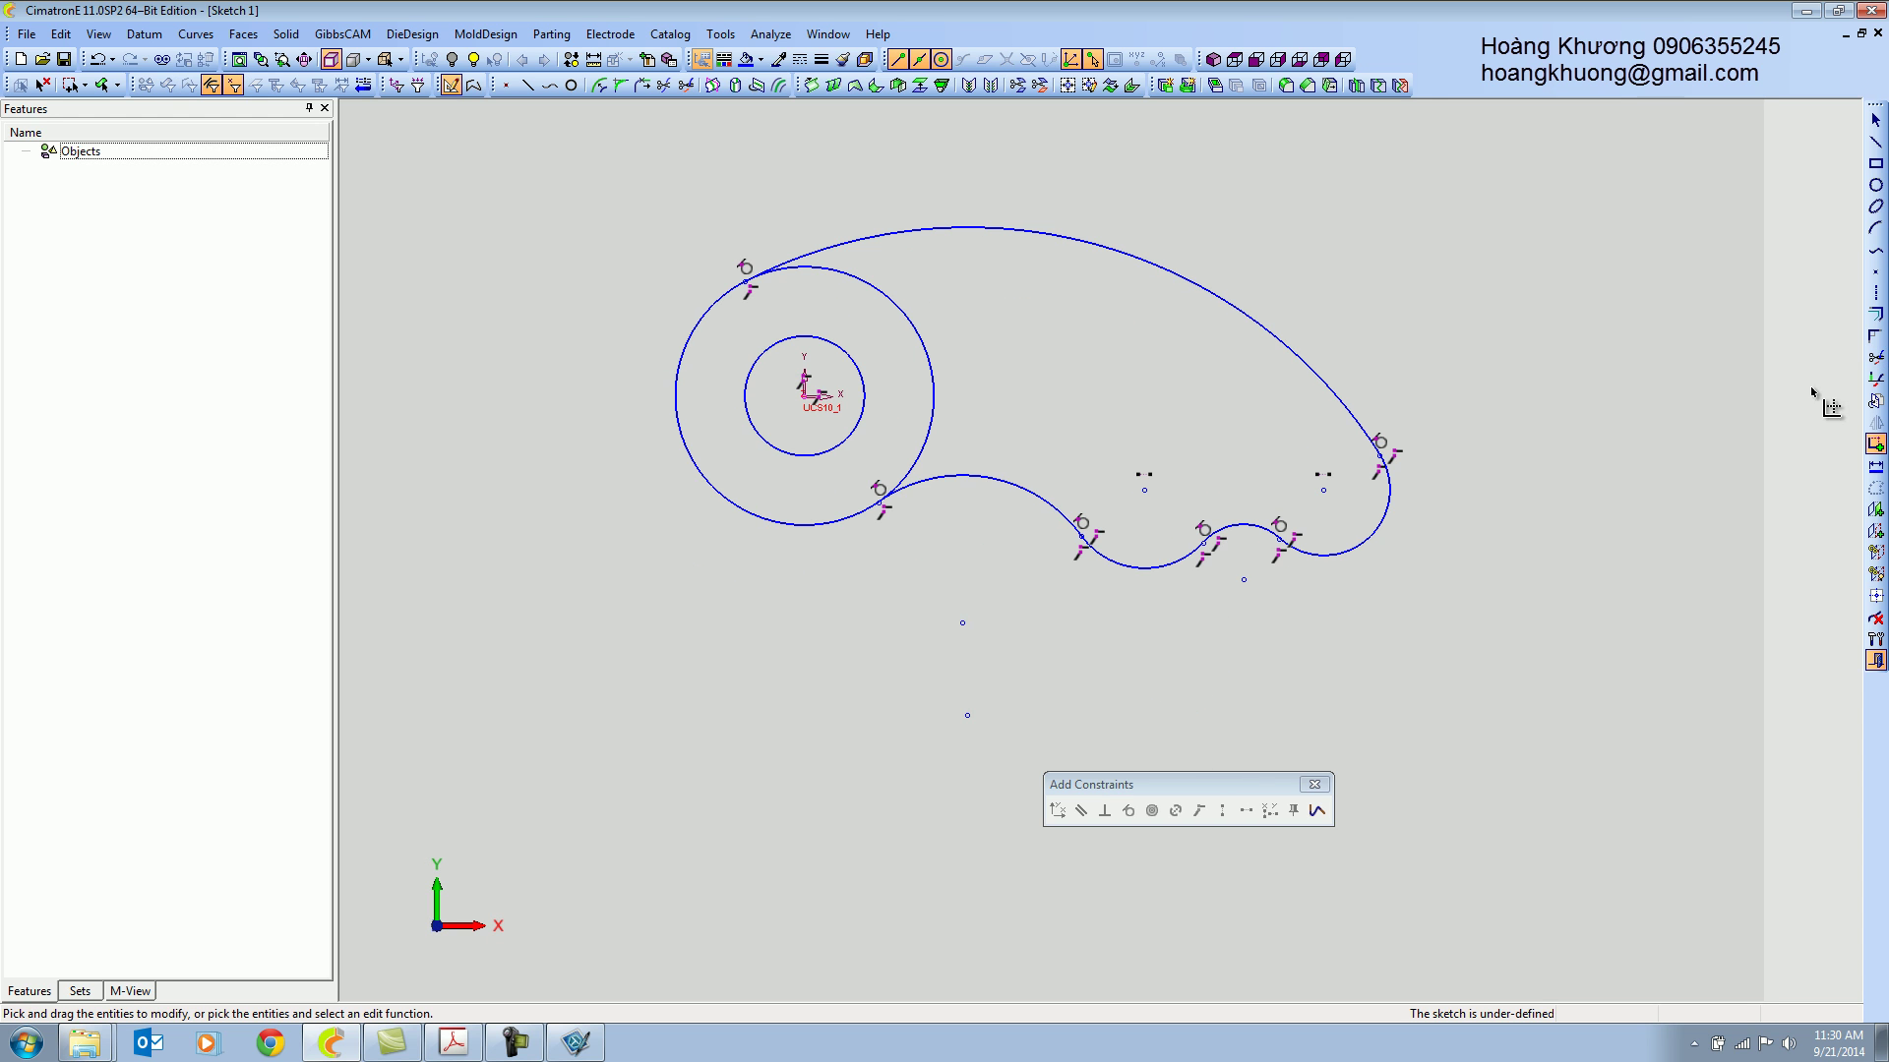
click(1875, 357)
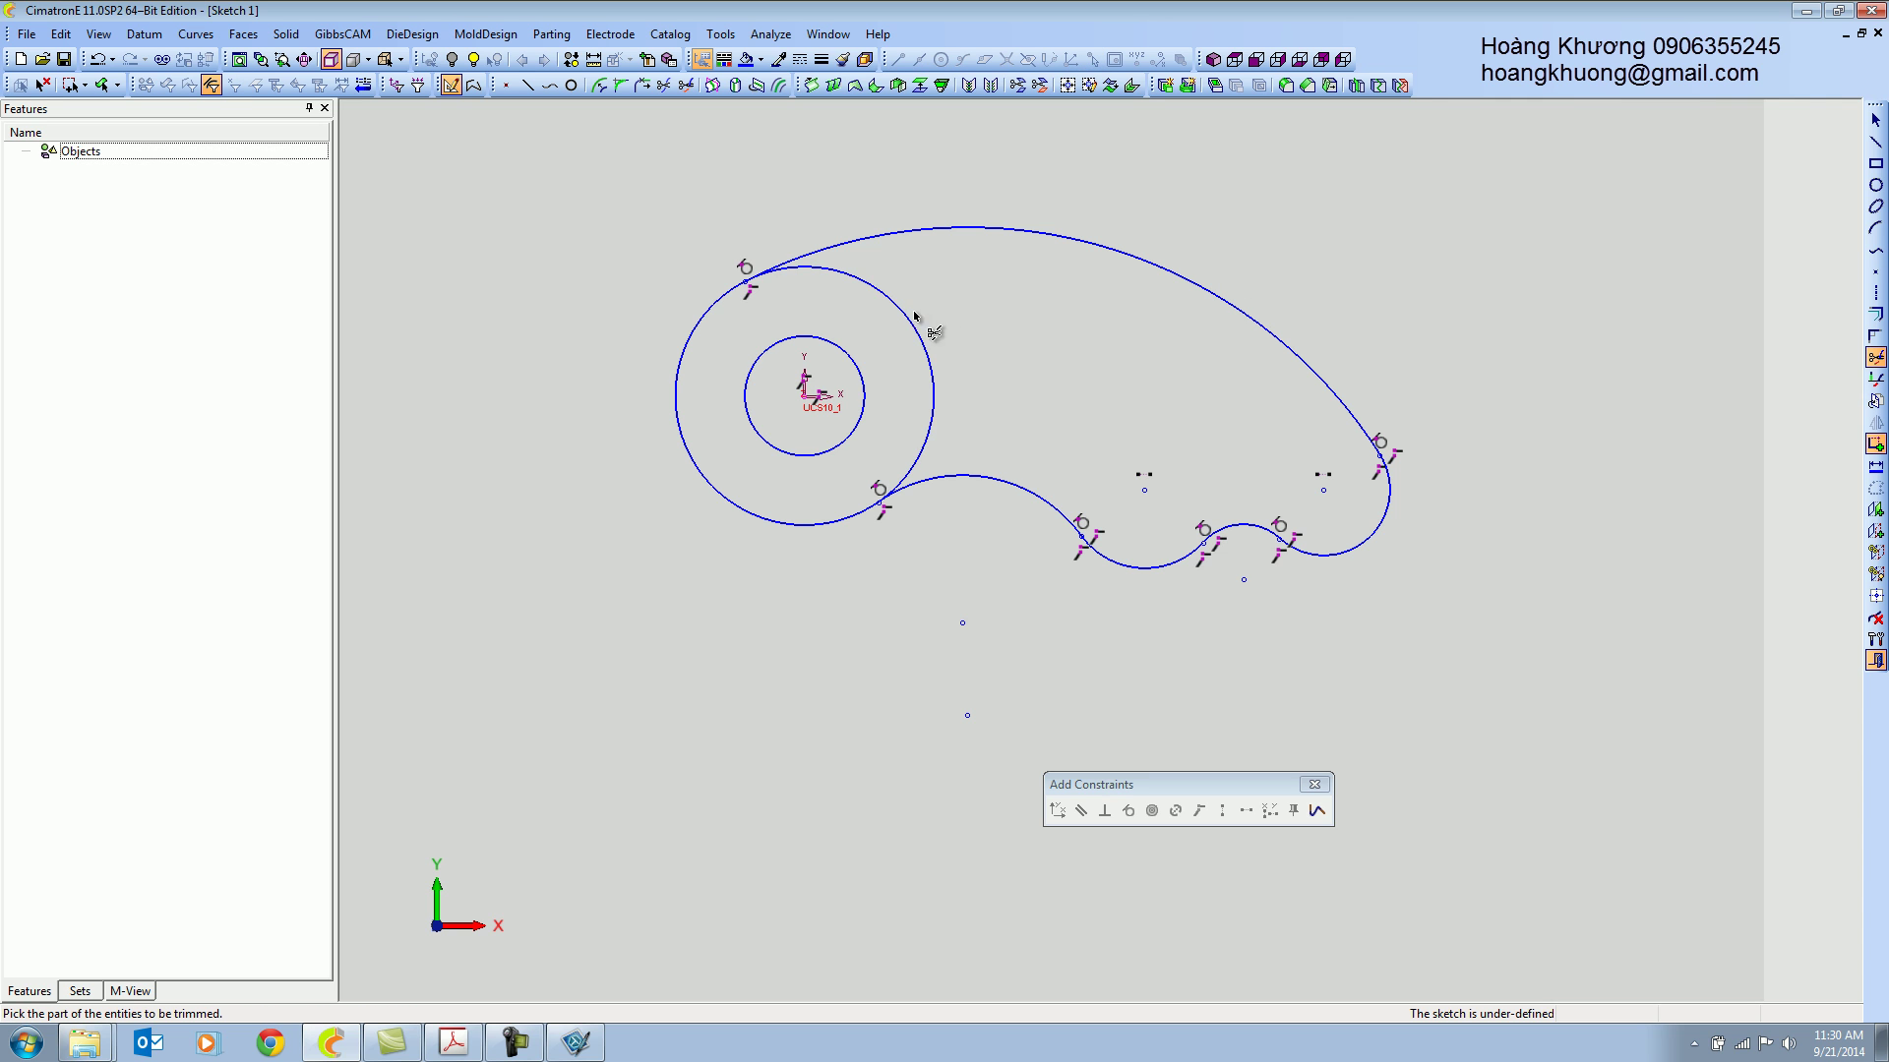
click(922, 339)
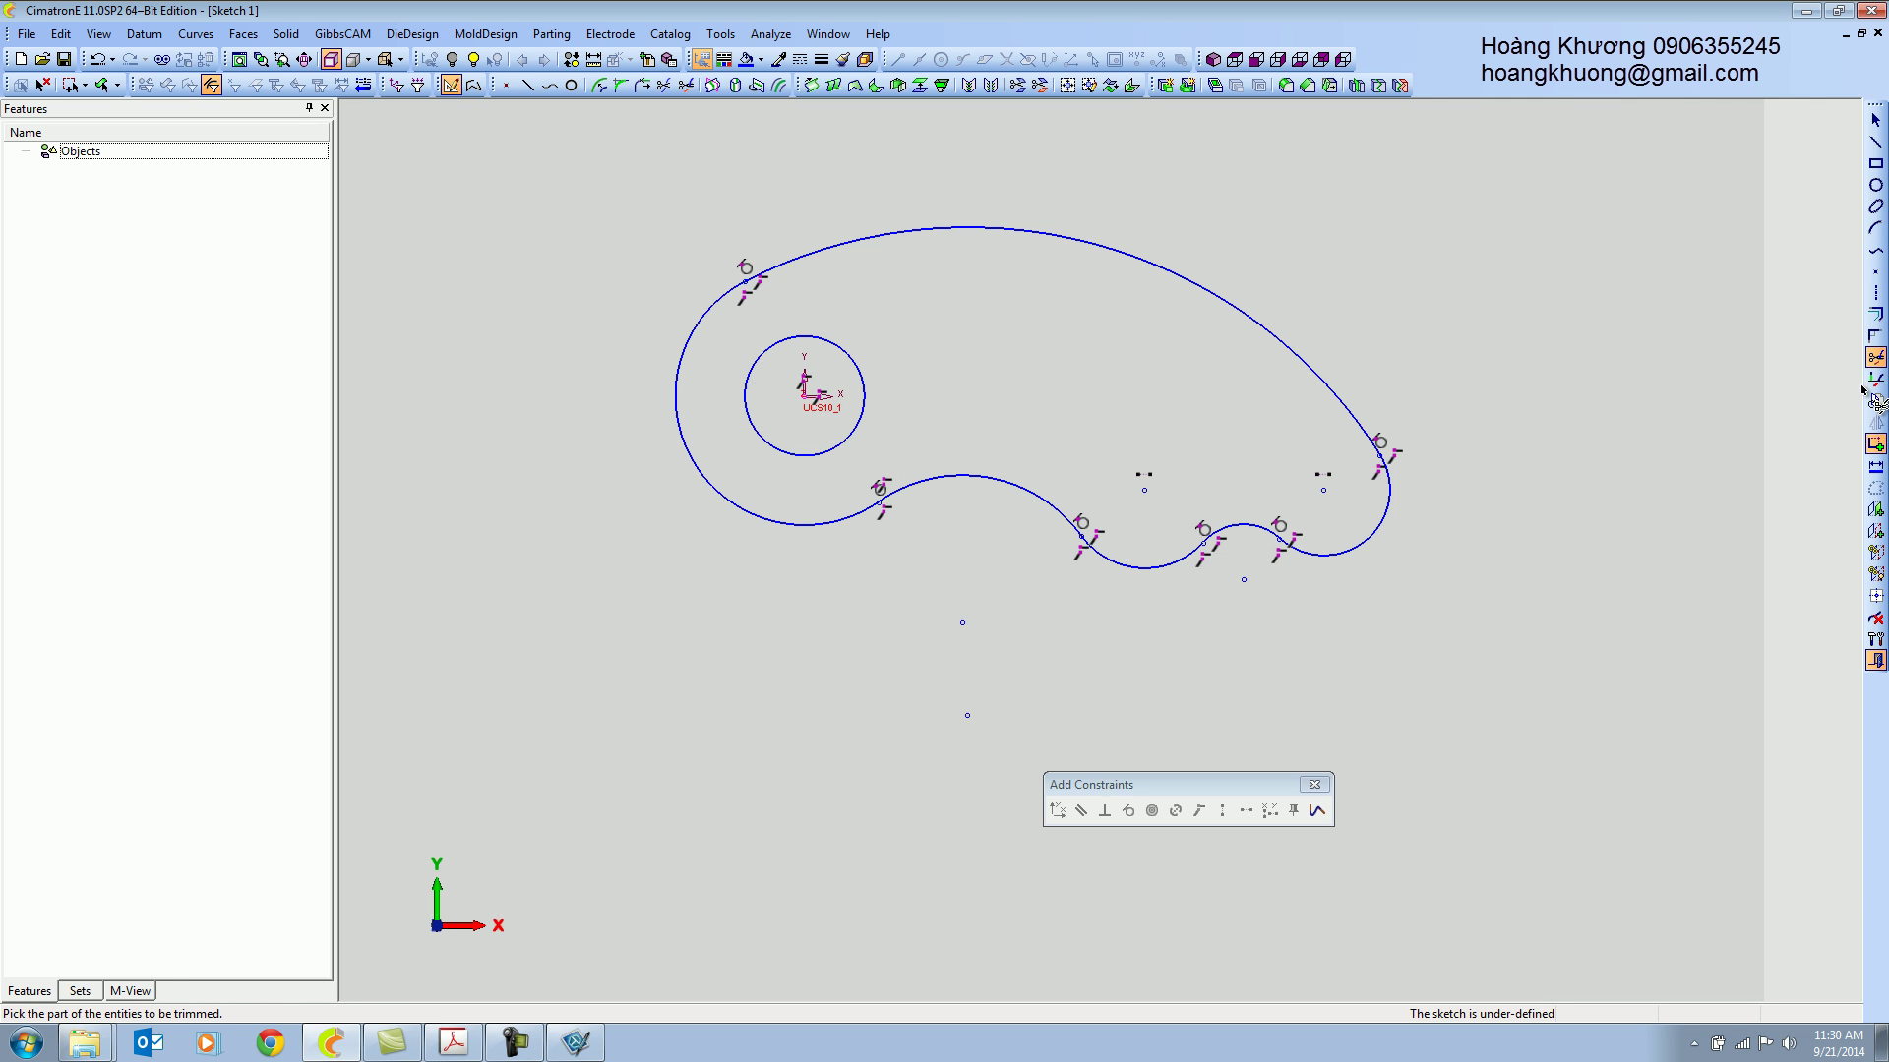
Dimension the outer arc around the origin with a radius of 30.
click(1876, 470)
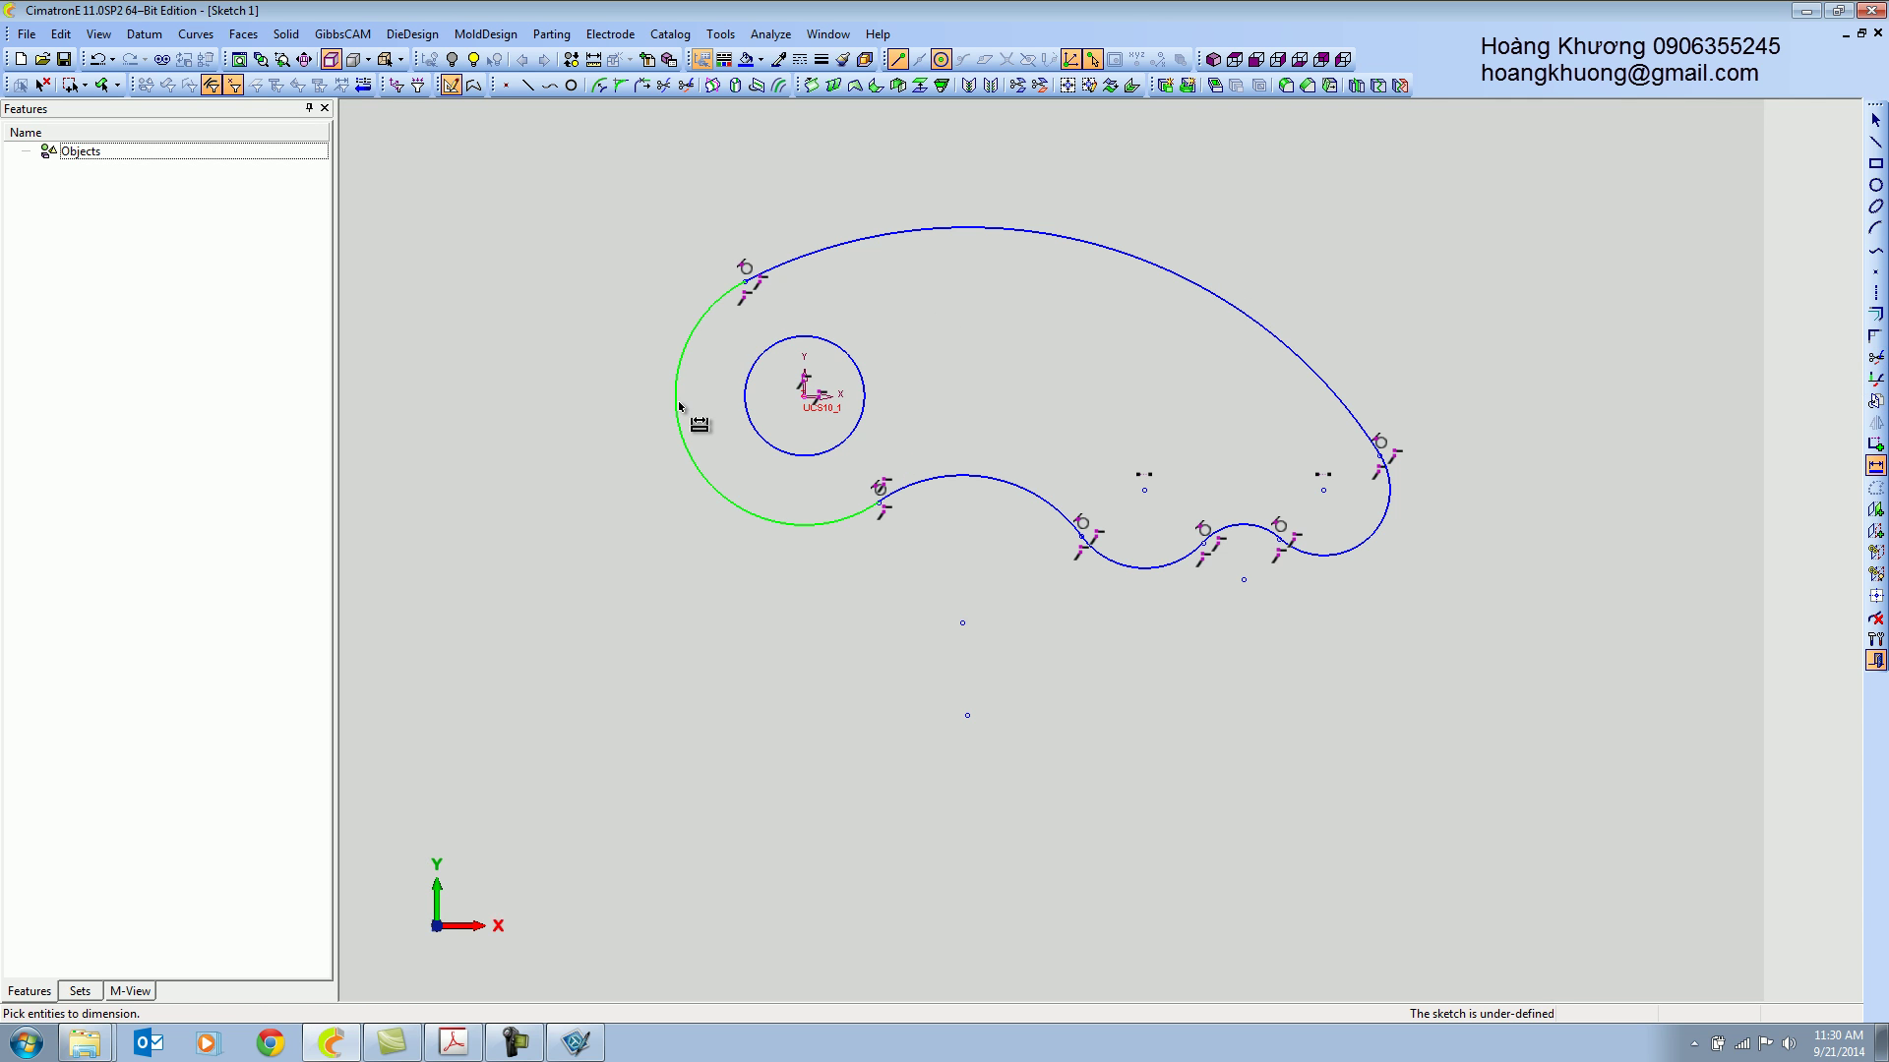
click(678, 408)
text(30)
key(Return)
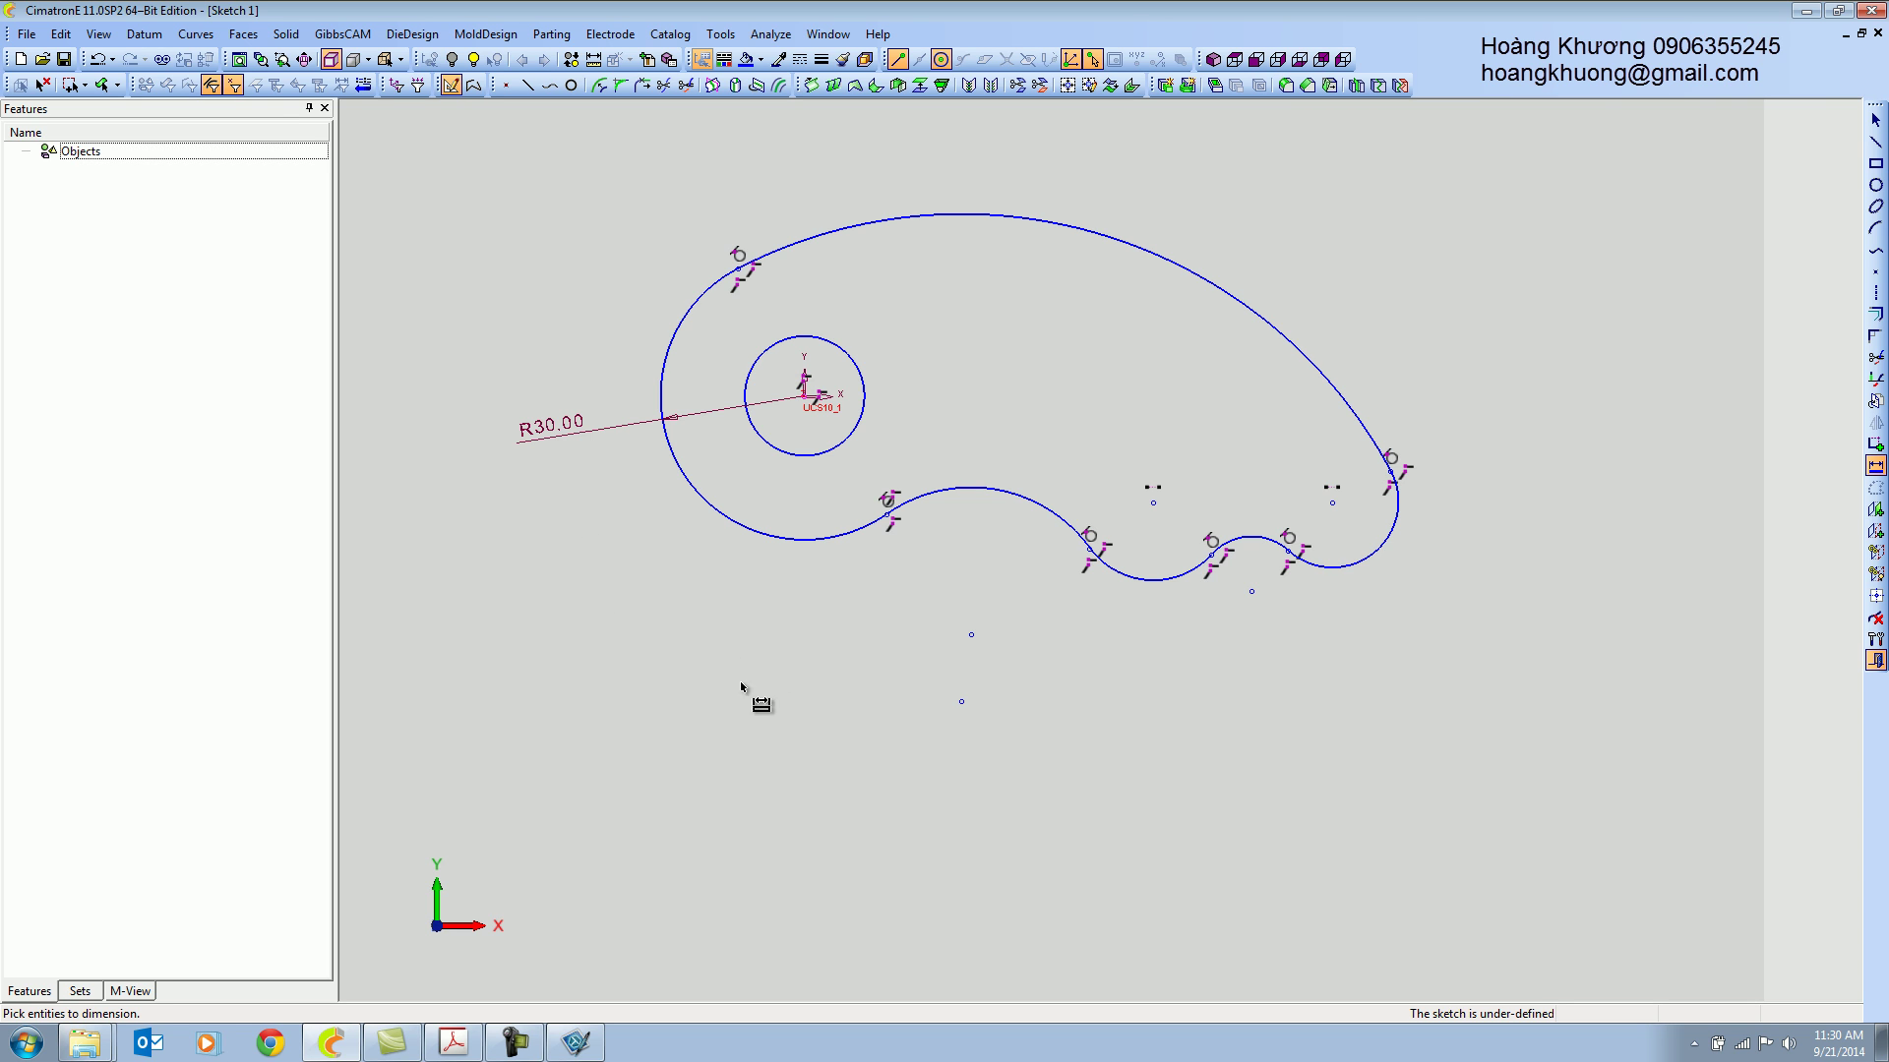
Turn off the sketcher's Preview option and dimension the long upper arc with a radius of 180.
click(1876, 639)
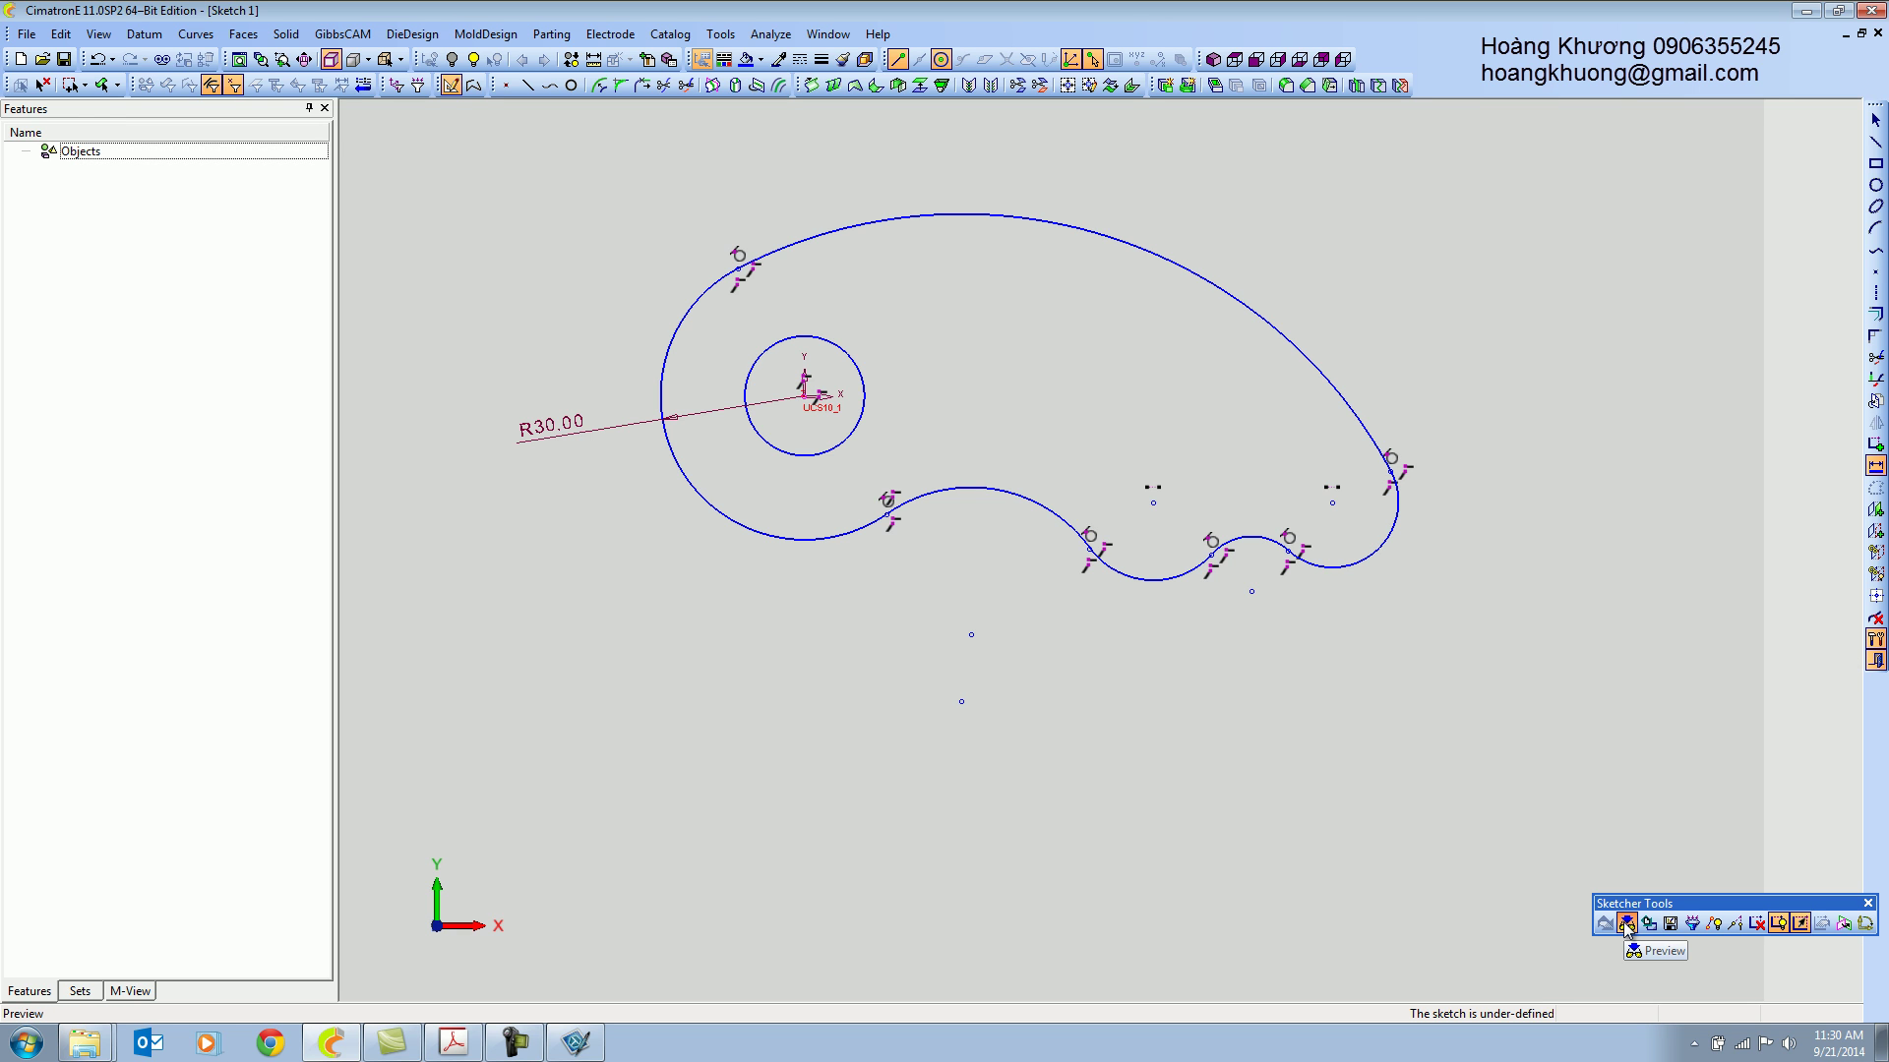
click(1151, 268)
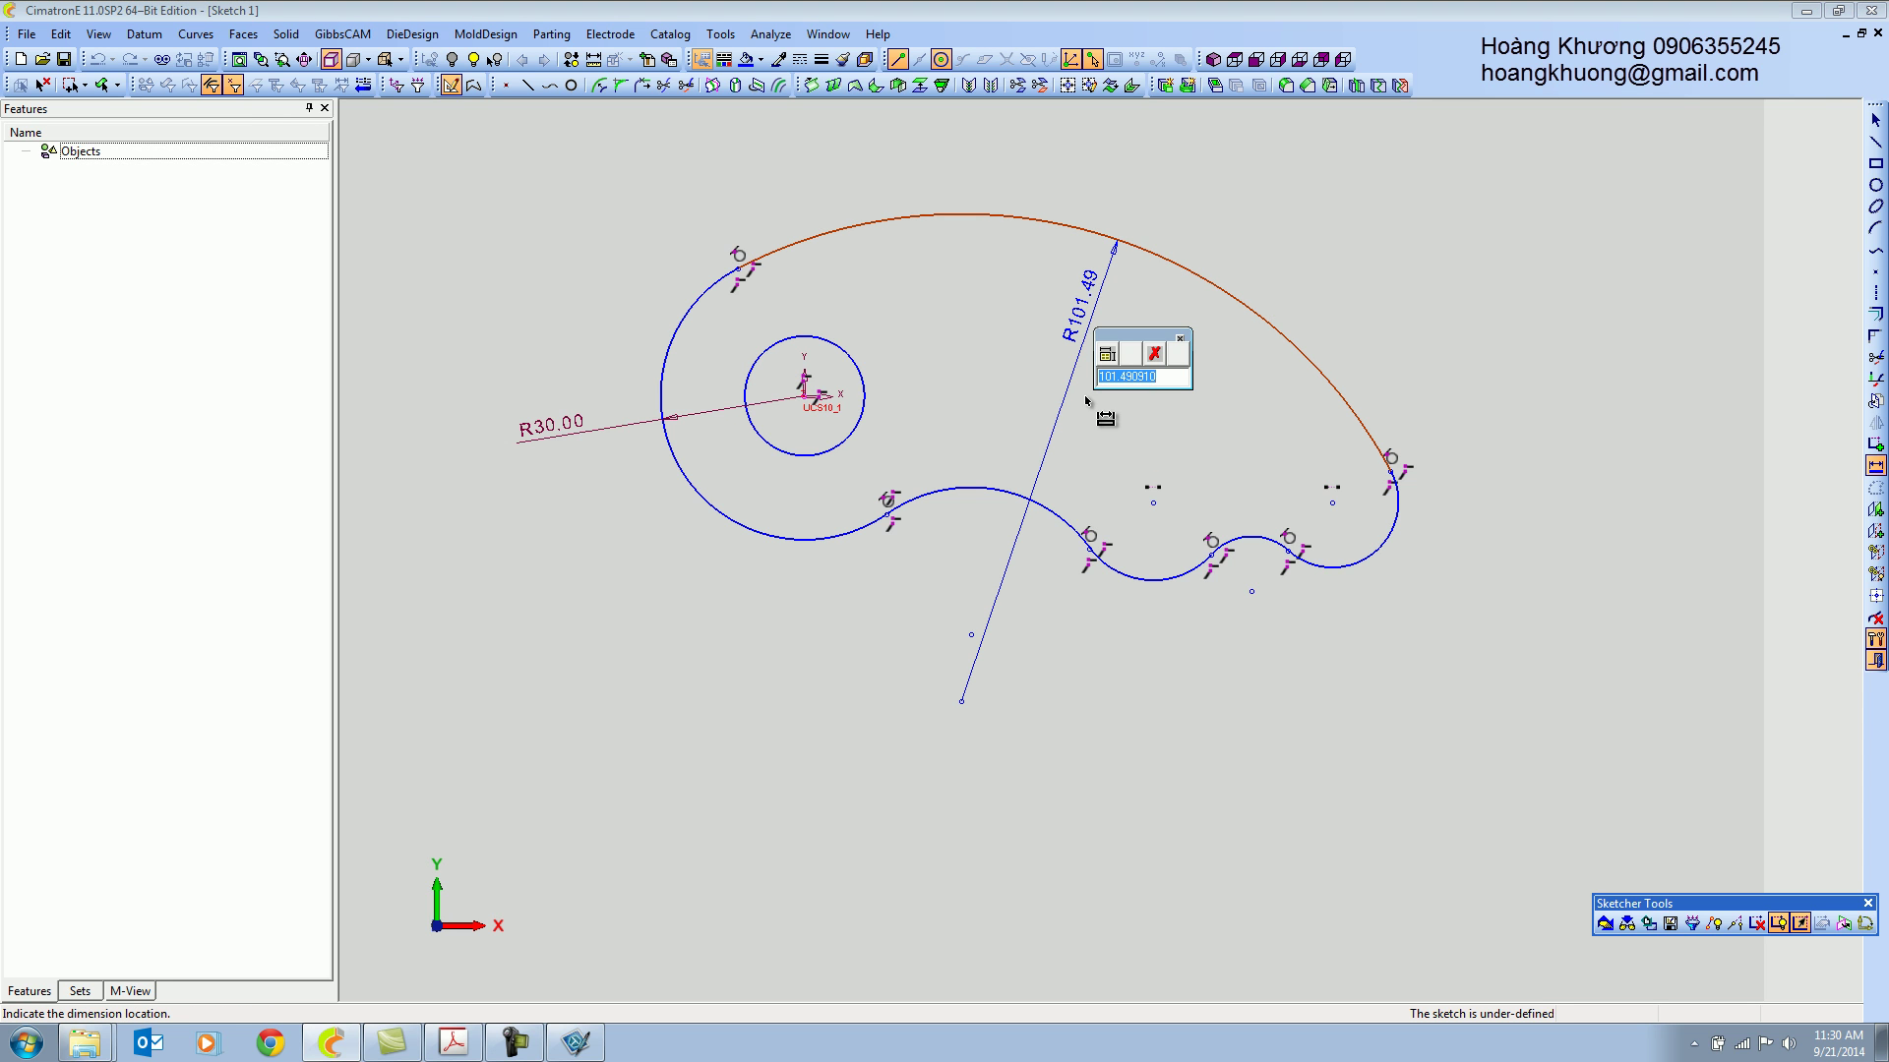
text(180)
key(Return)
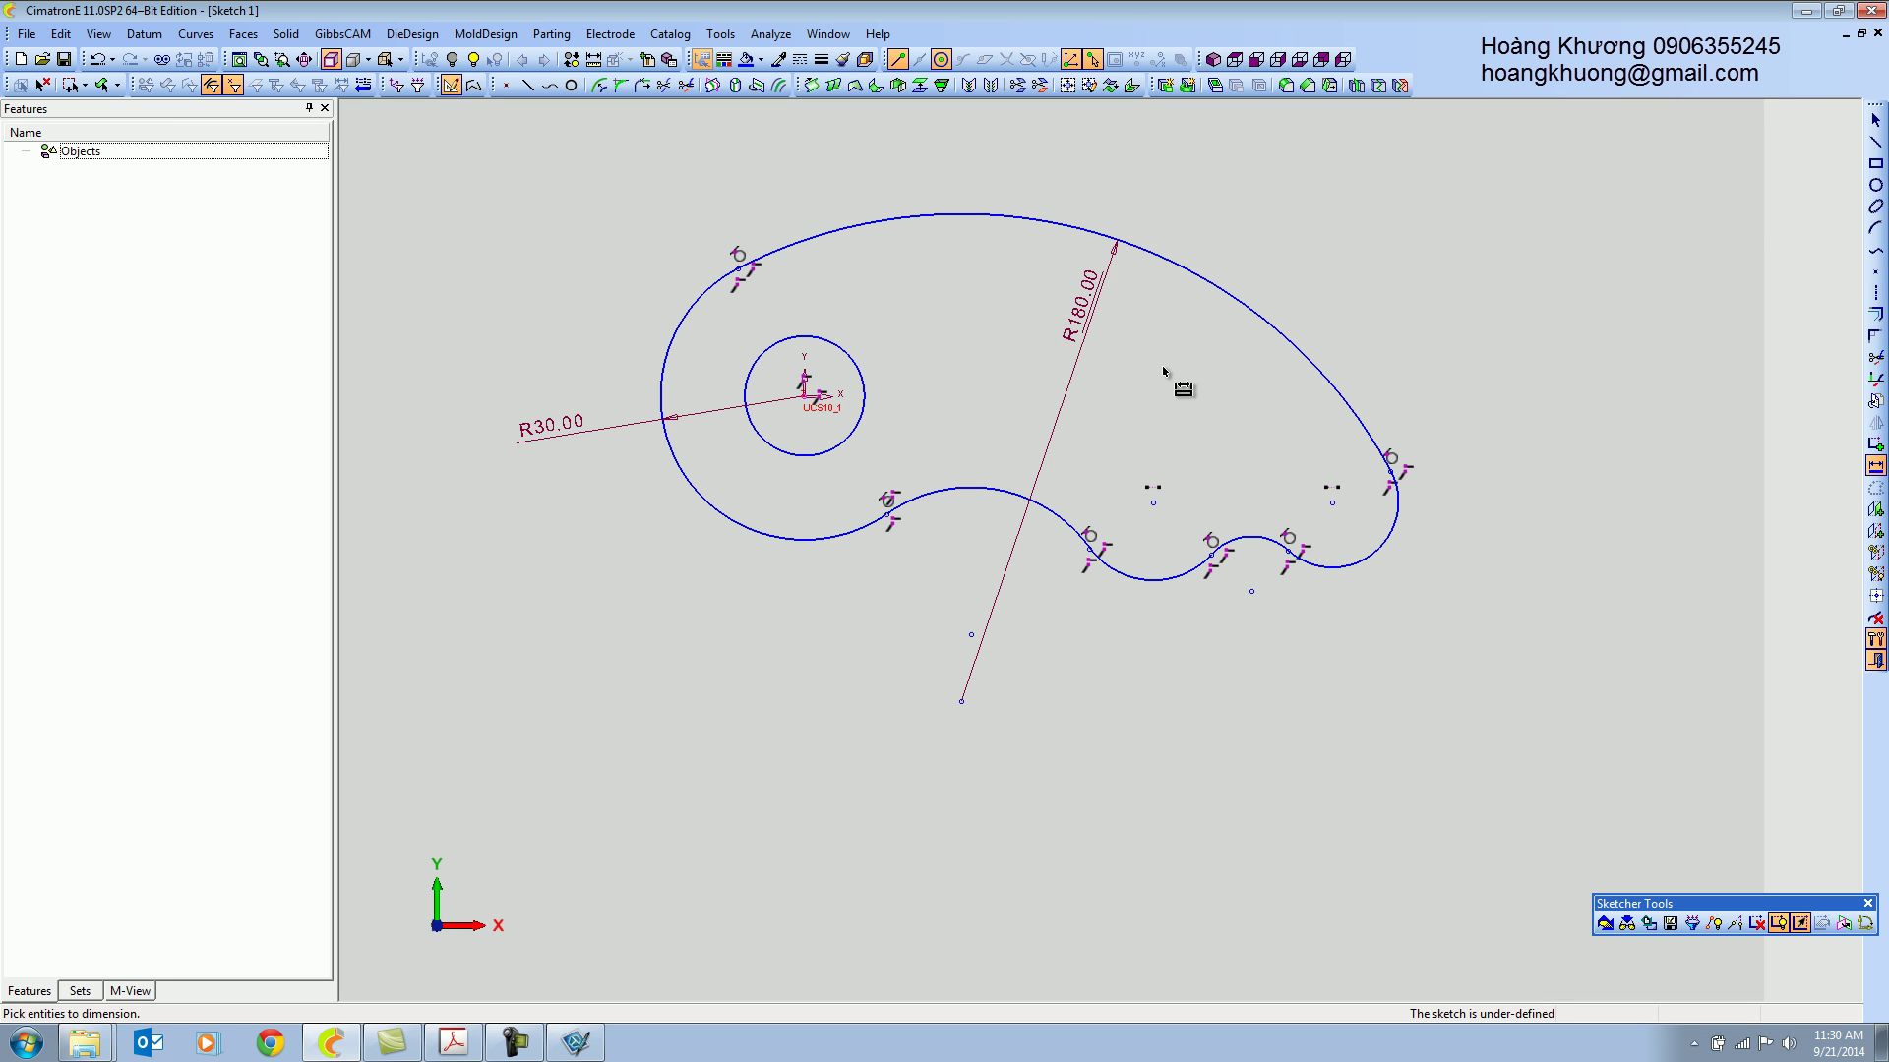
Dimension the horizontal distances from the origin as 125 to the far-right arc's centre and 85 to the medium arc's centre.
click(804, 397)
click(1331, 503)
click(1055, 734)
text(125)
key(Return)
click(805, 397)
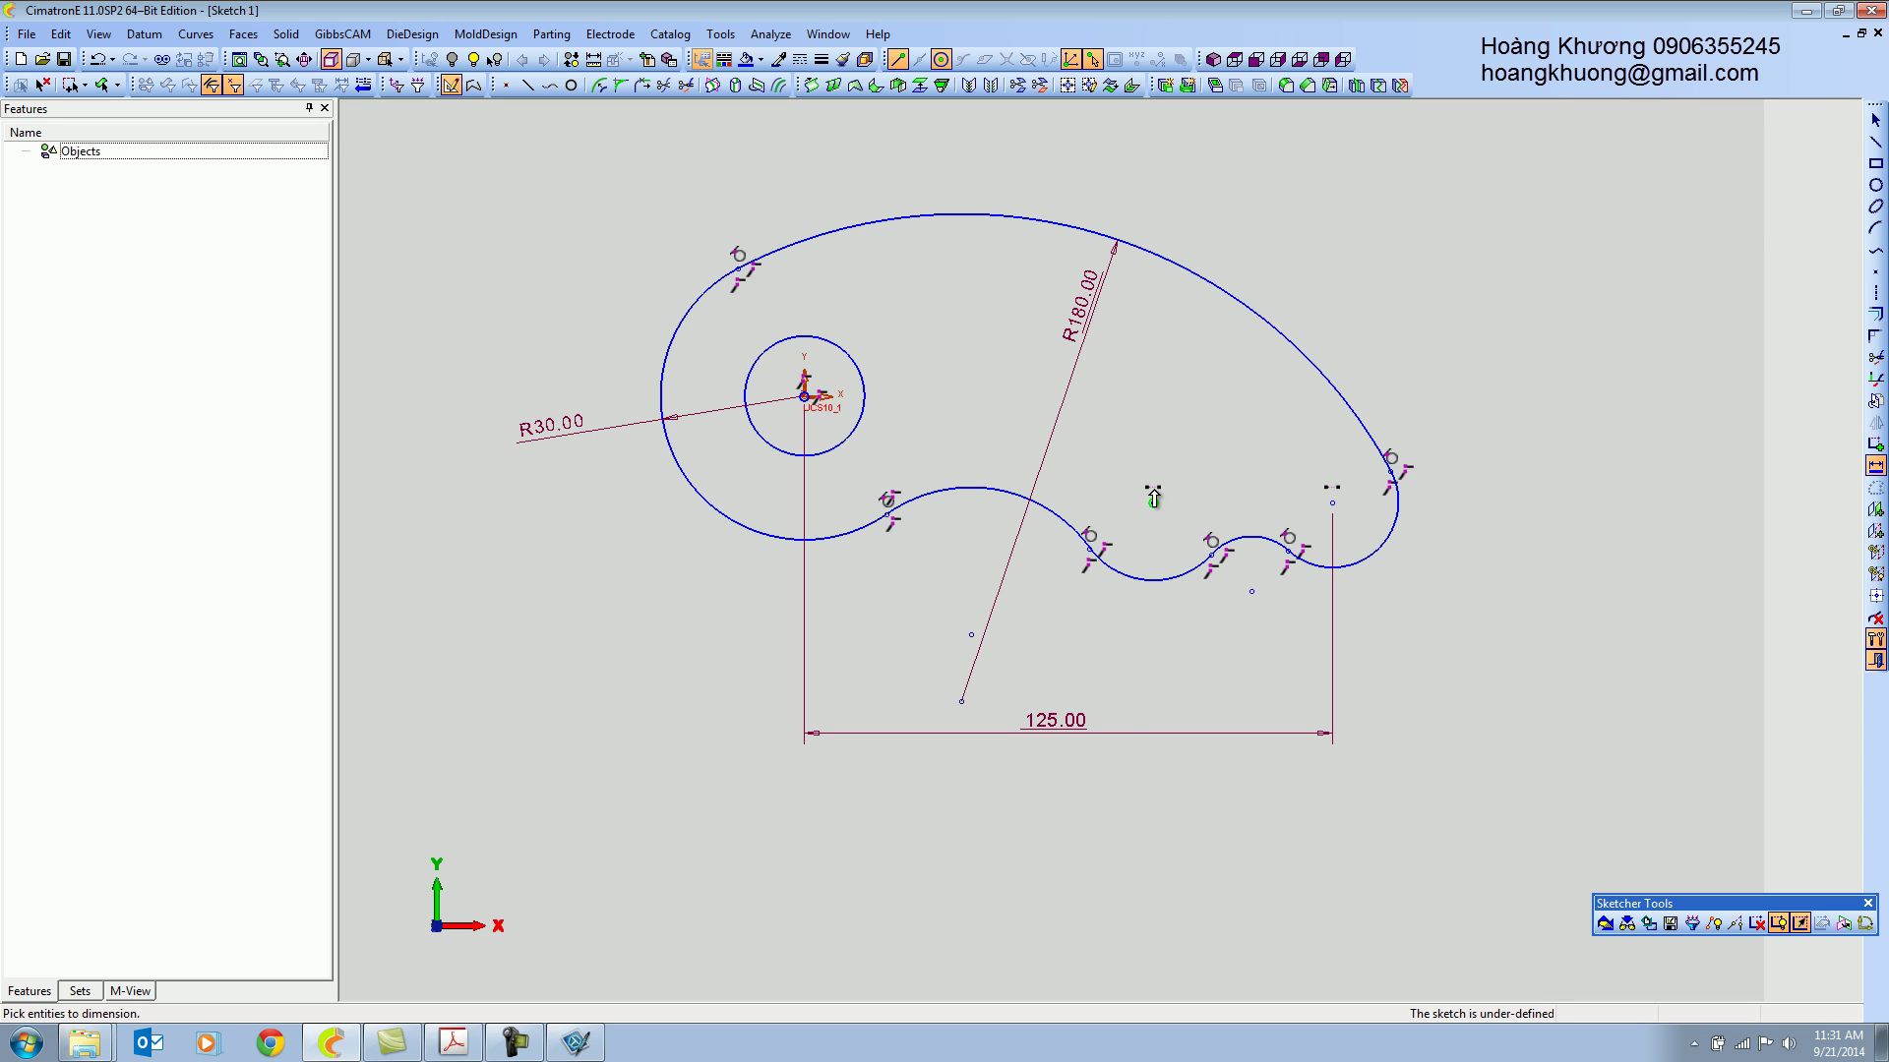
click(1153, 500)
click(1035, 651)
text(85)
key(Return)
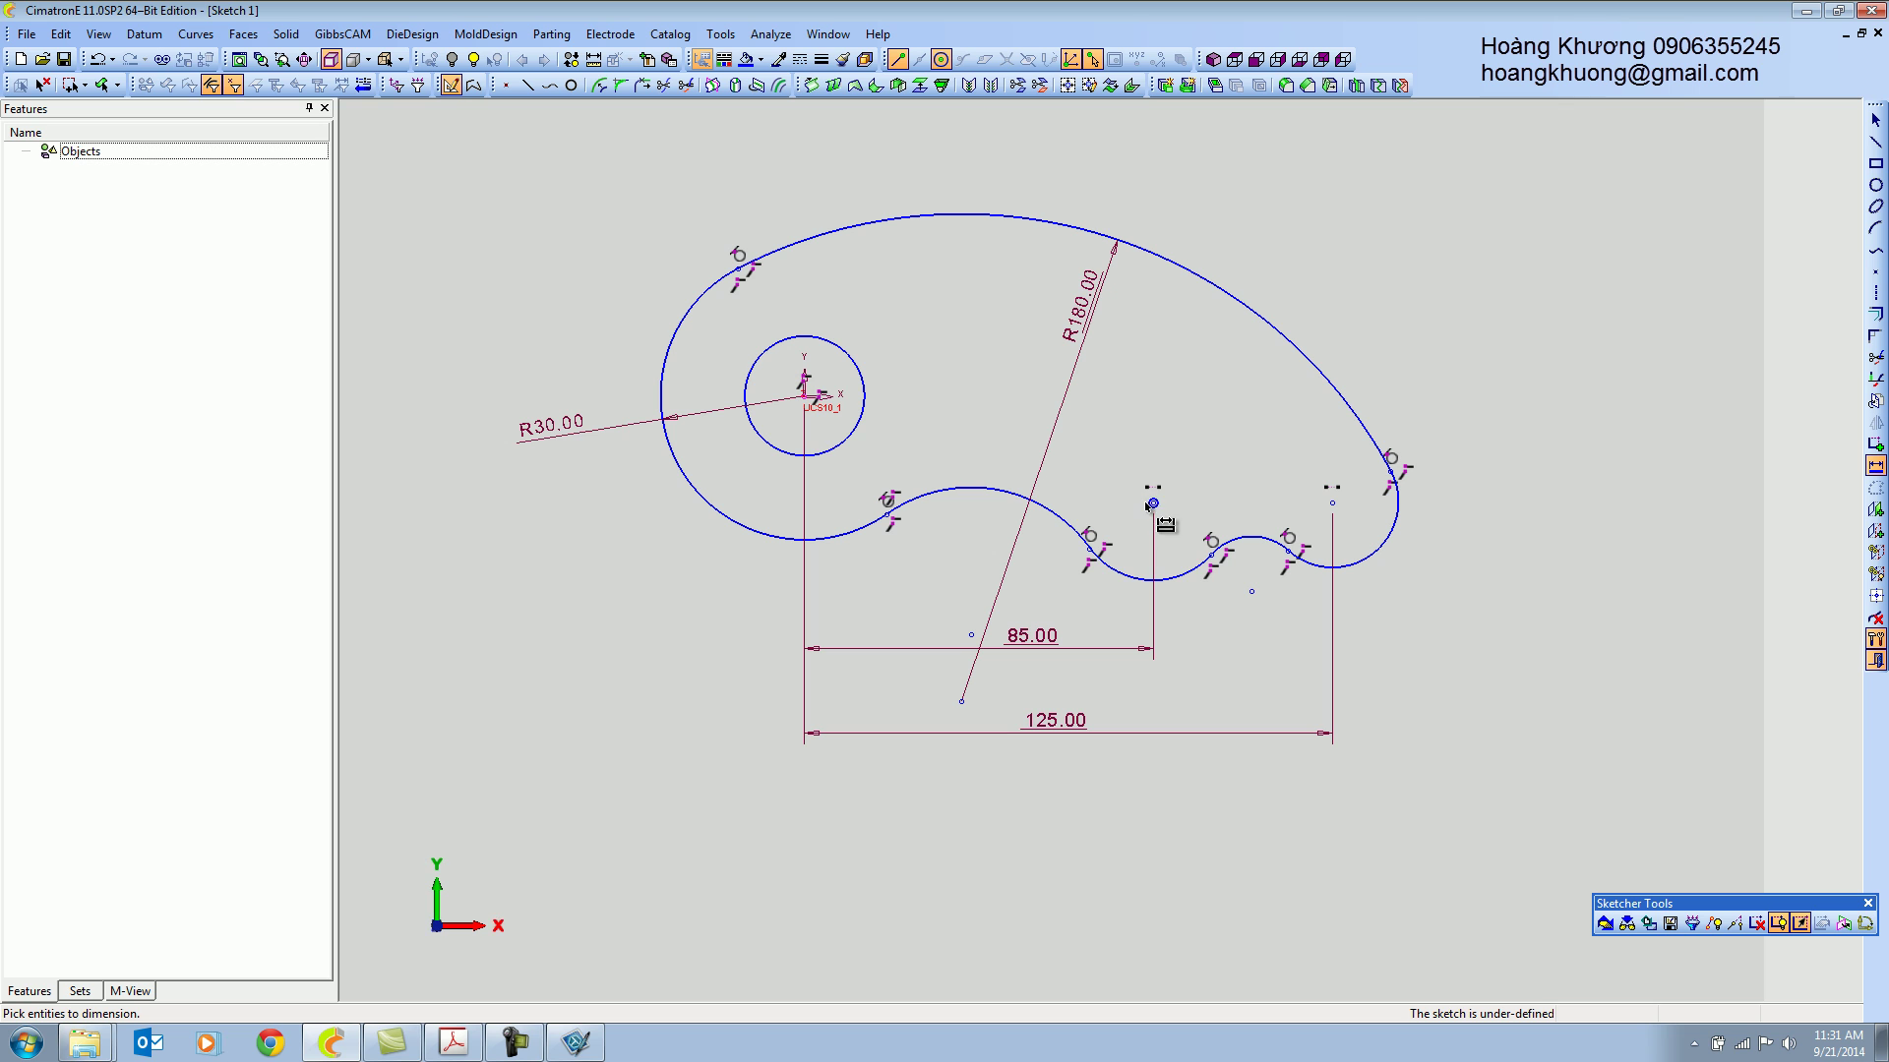
Dimension the vertical distance between the origin and the medium arc's centre as 15.
click(805, 397)
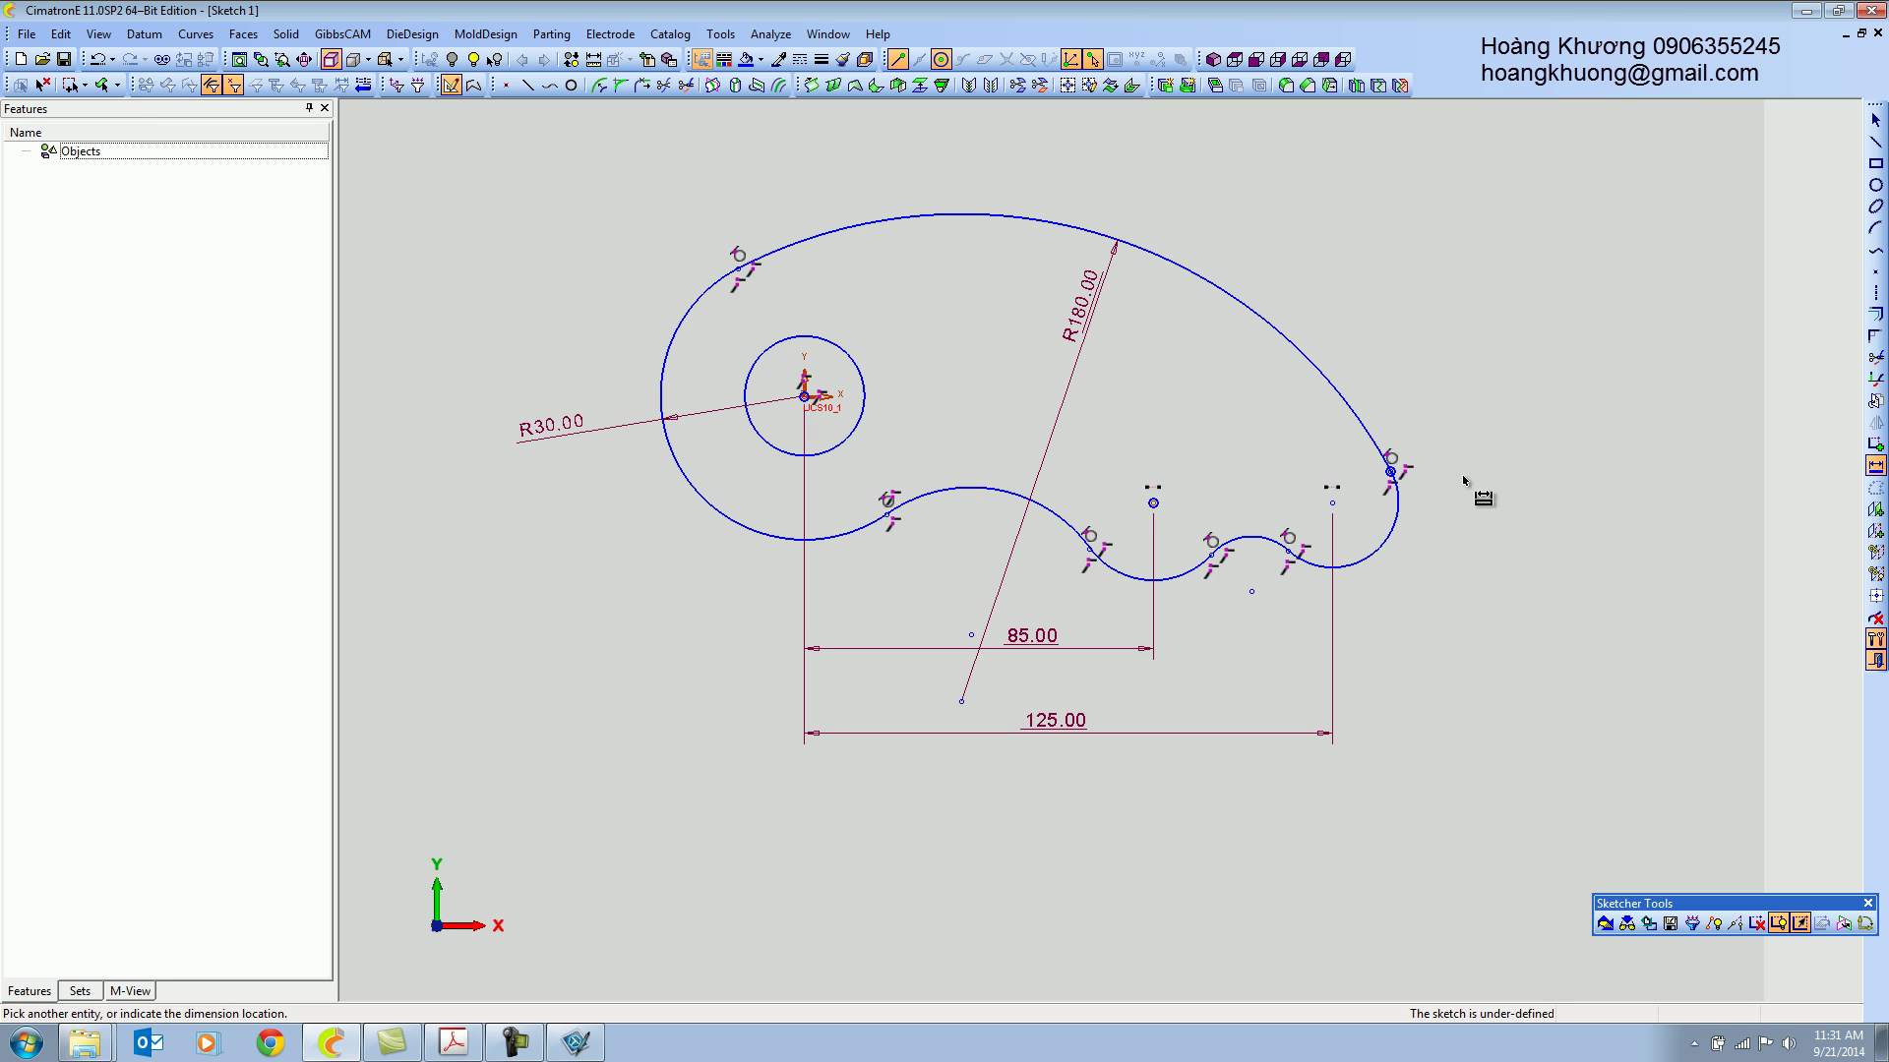
click(1493, 435)
text(15)
key(Return)
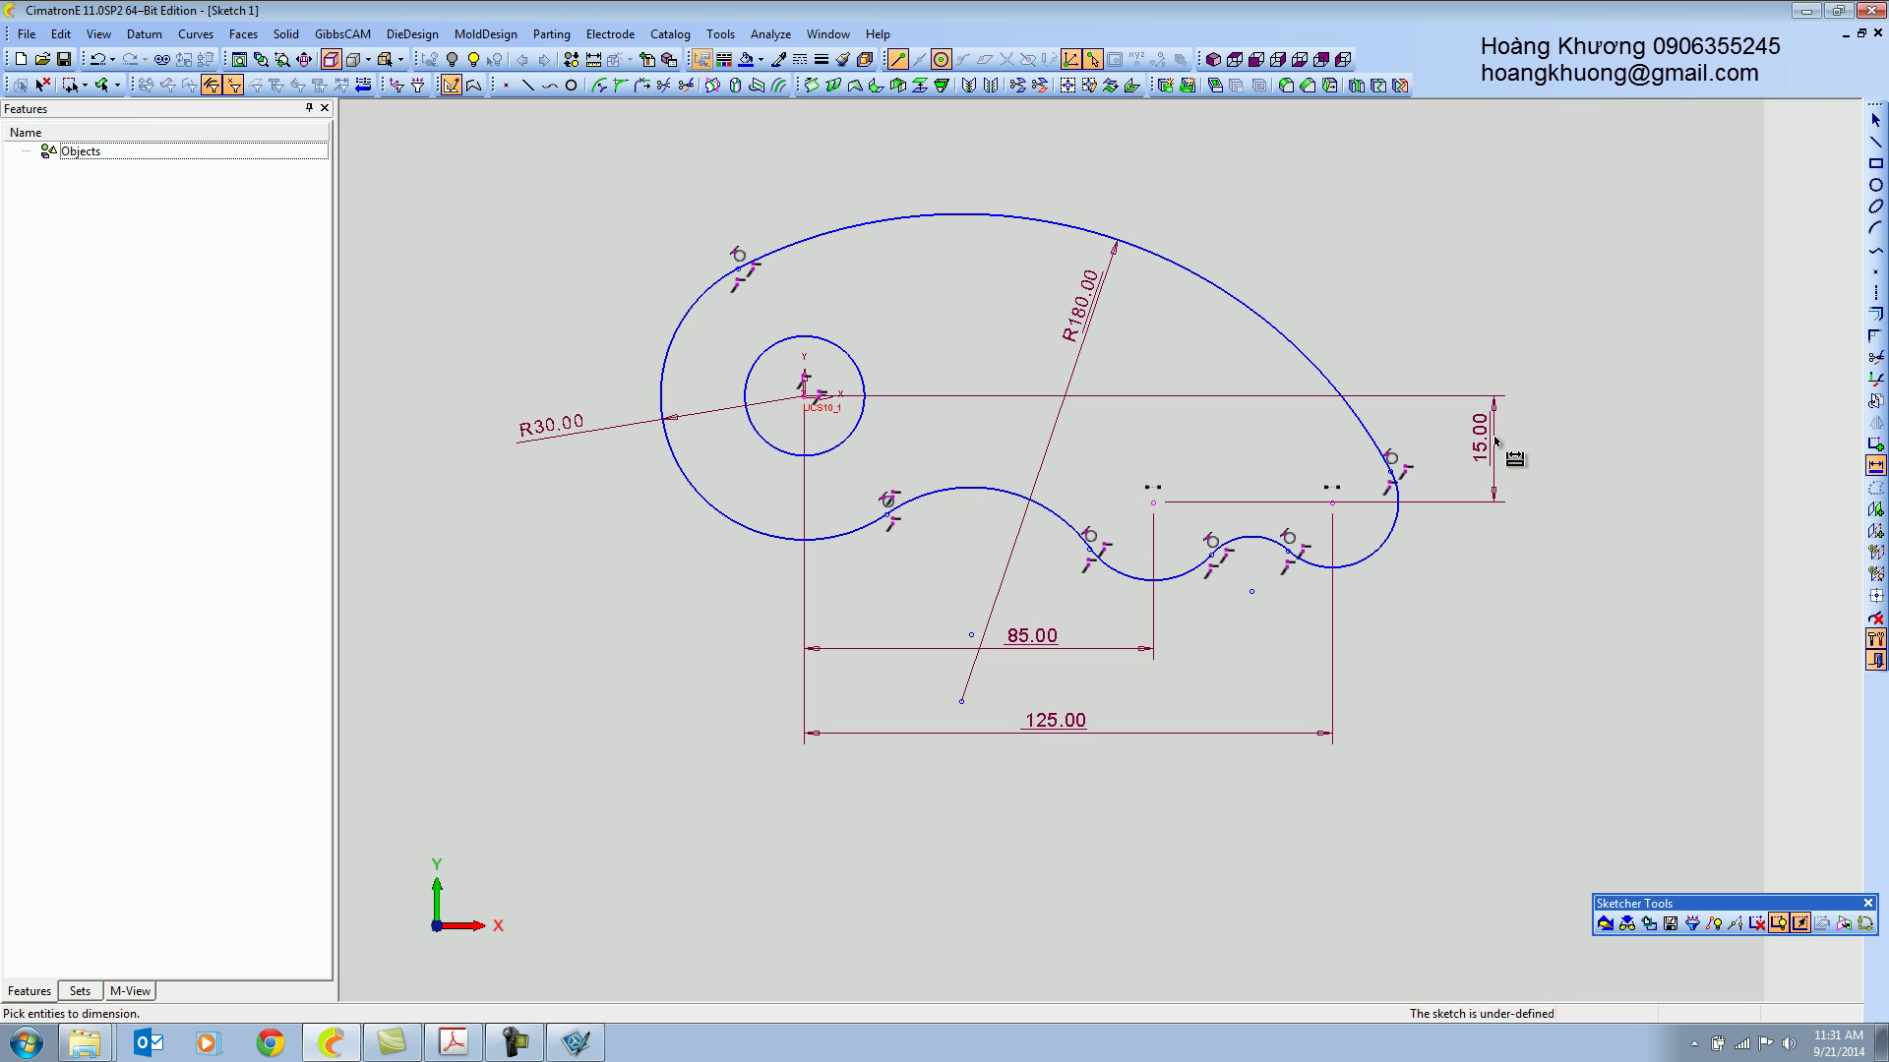
Dimension the far-right end arc with a radius of 6 and the larger lower connecting arc with a radius of 25.
click(1384, 557)
text(6)
key(Return)
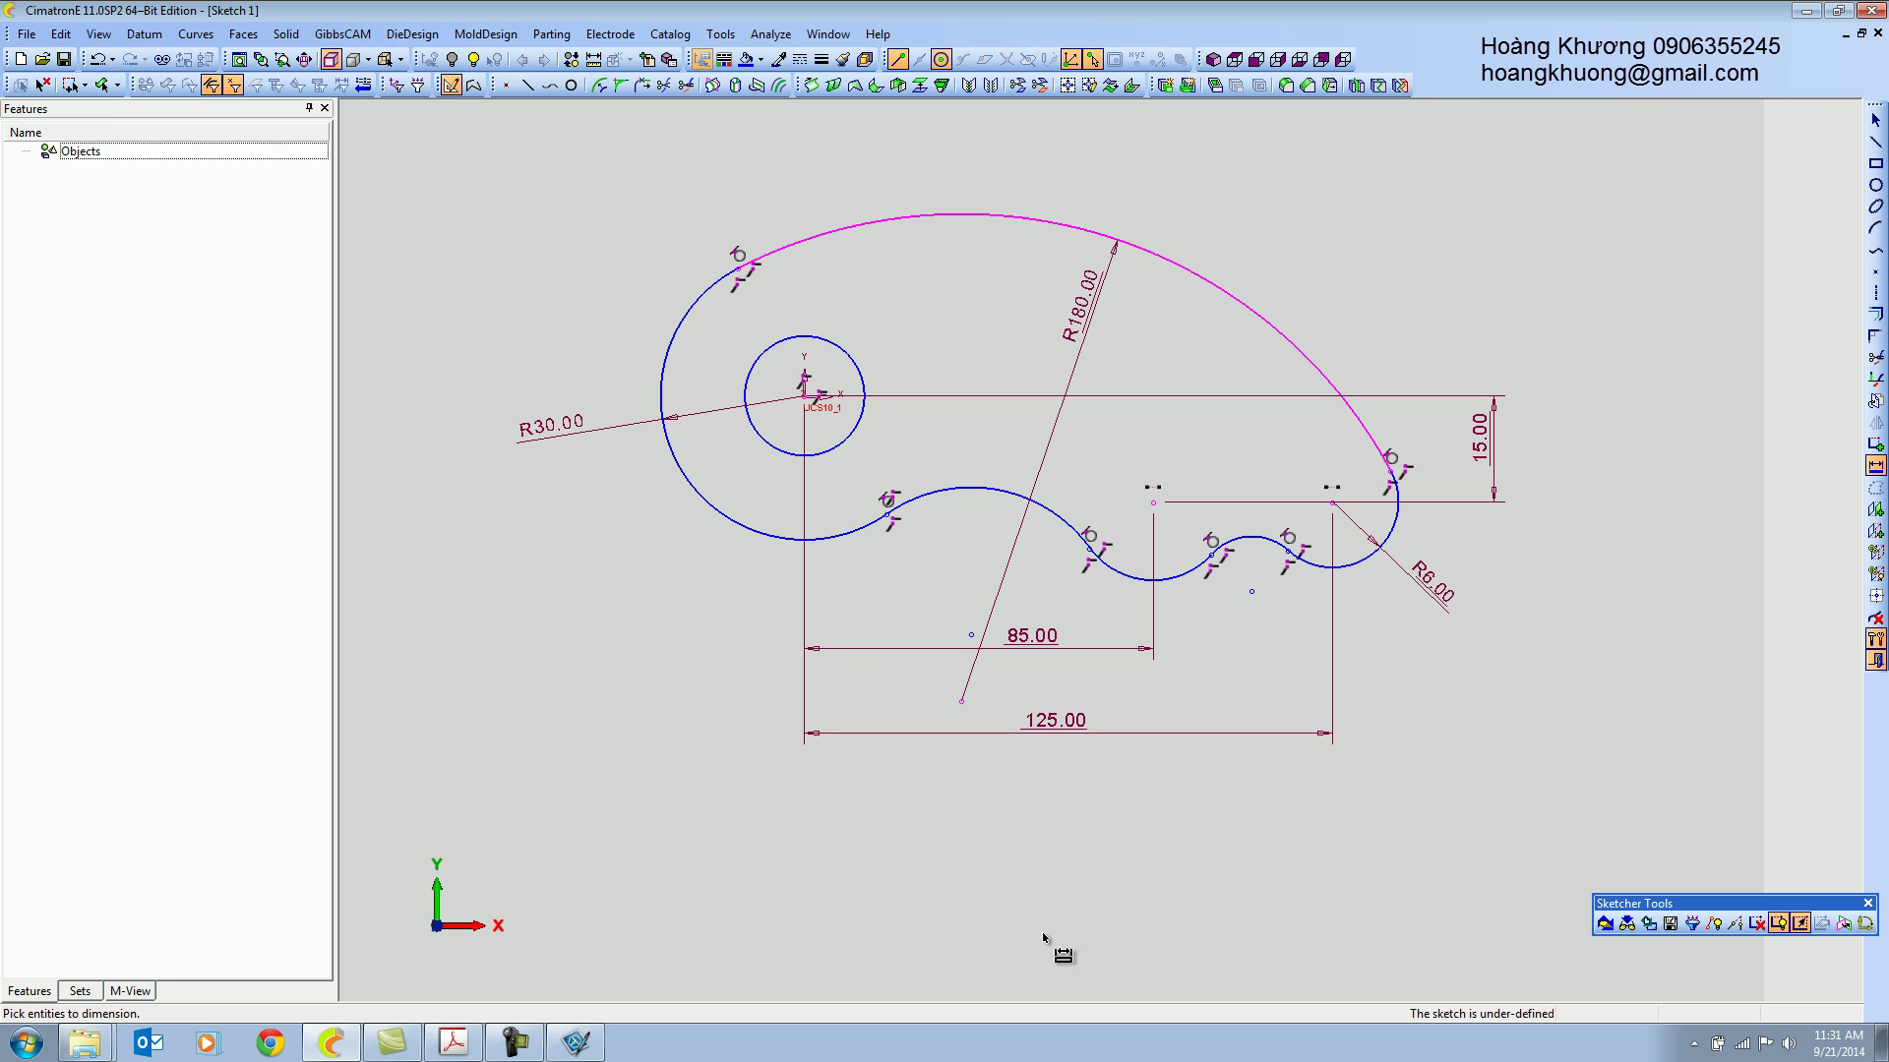
click(962, 489)
text(25)
key(Return)
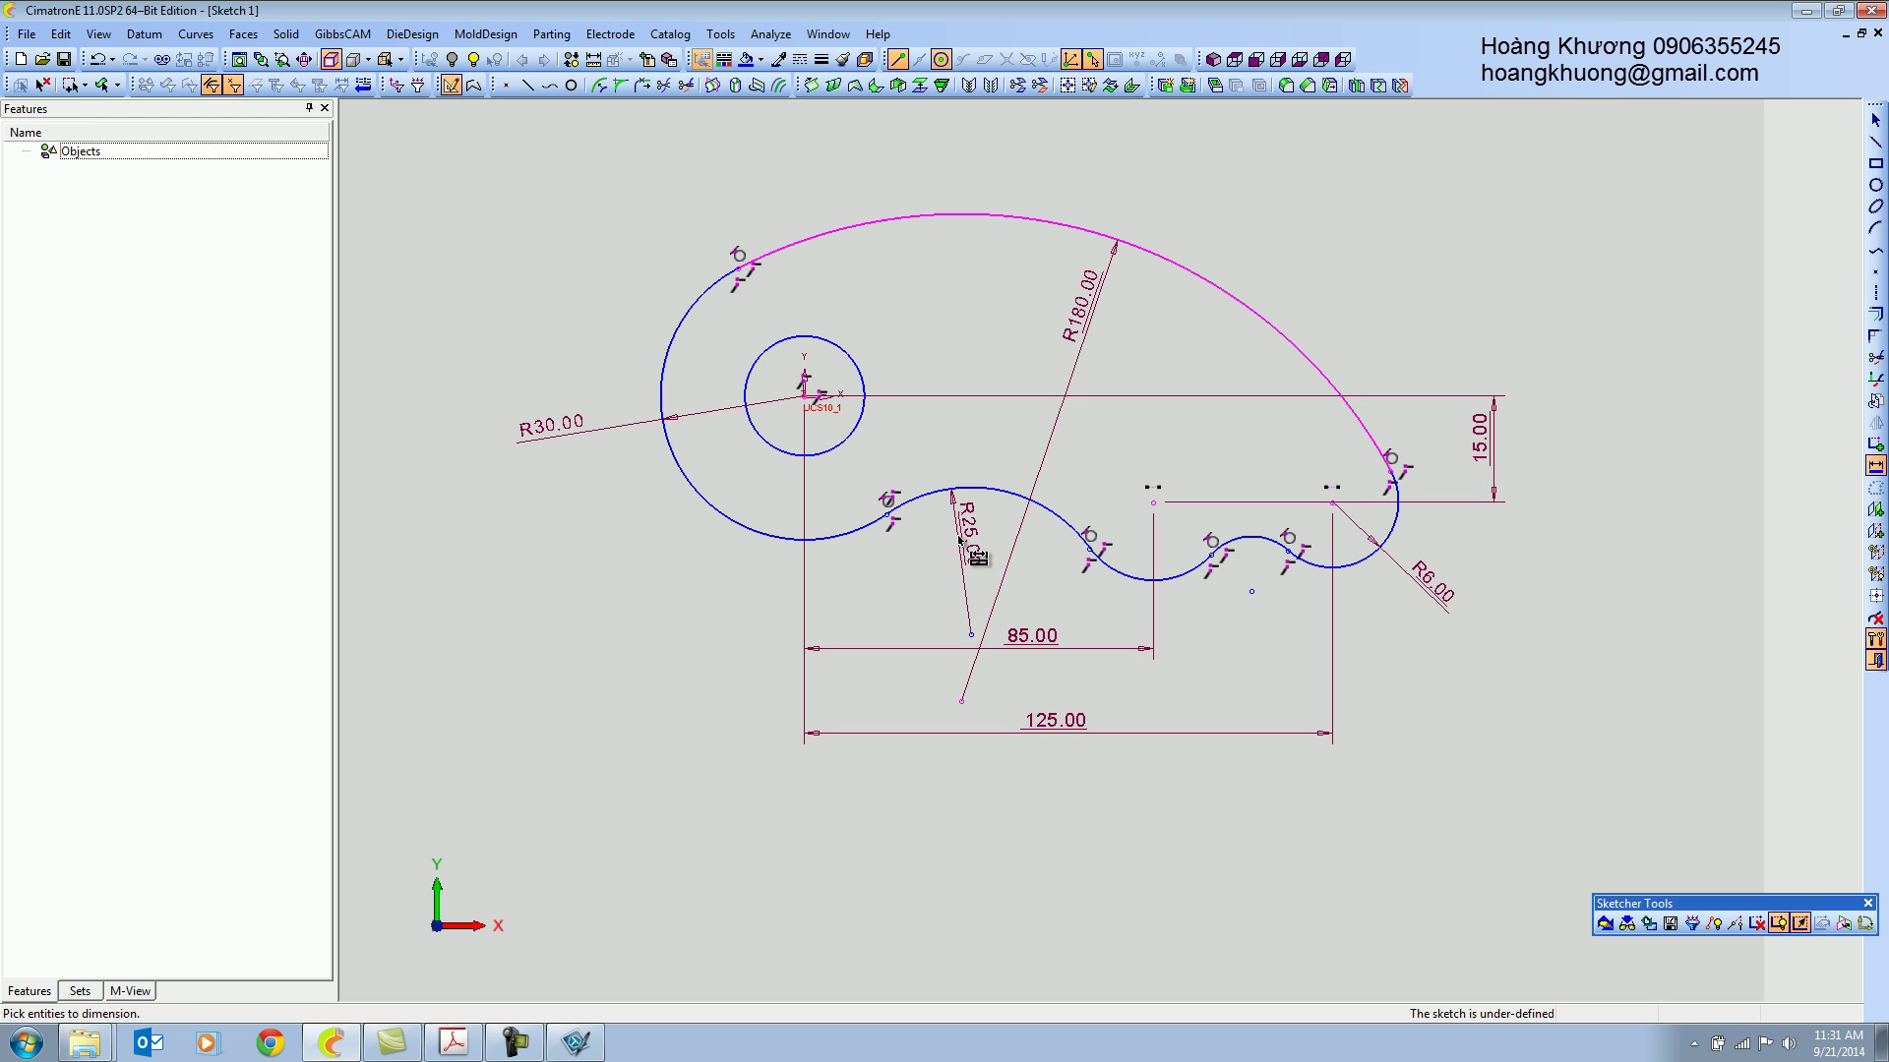